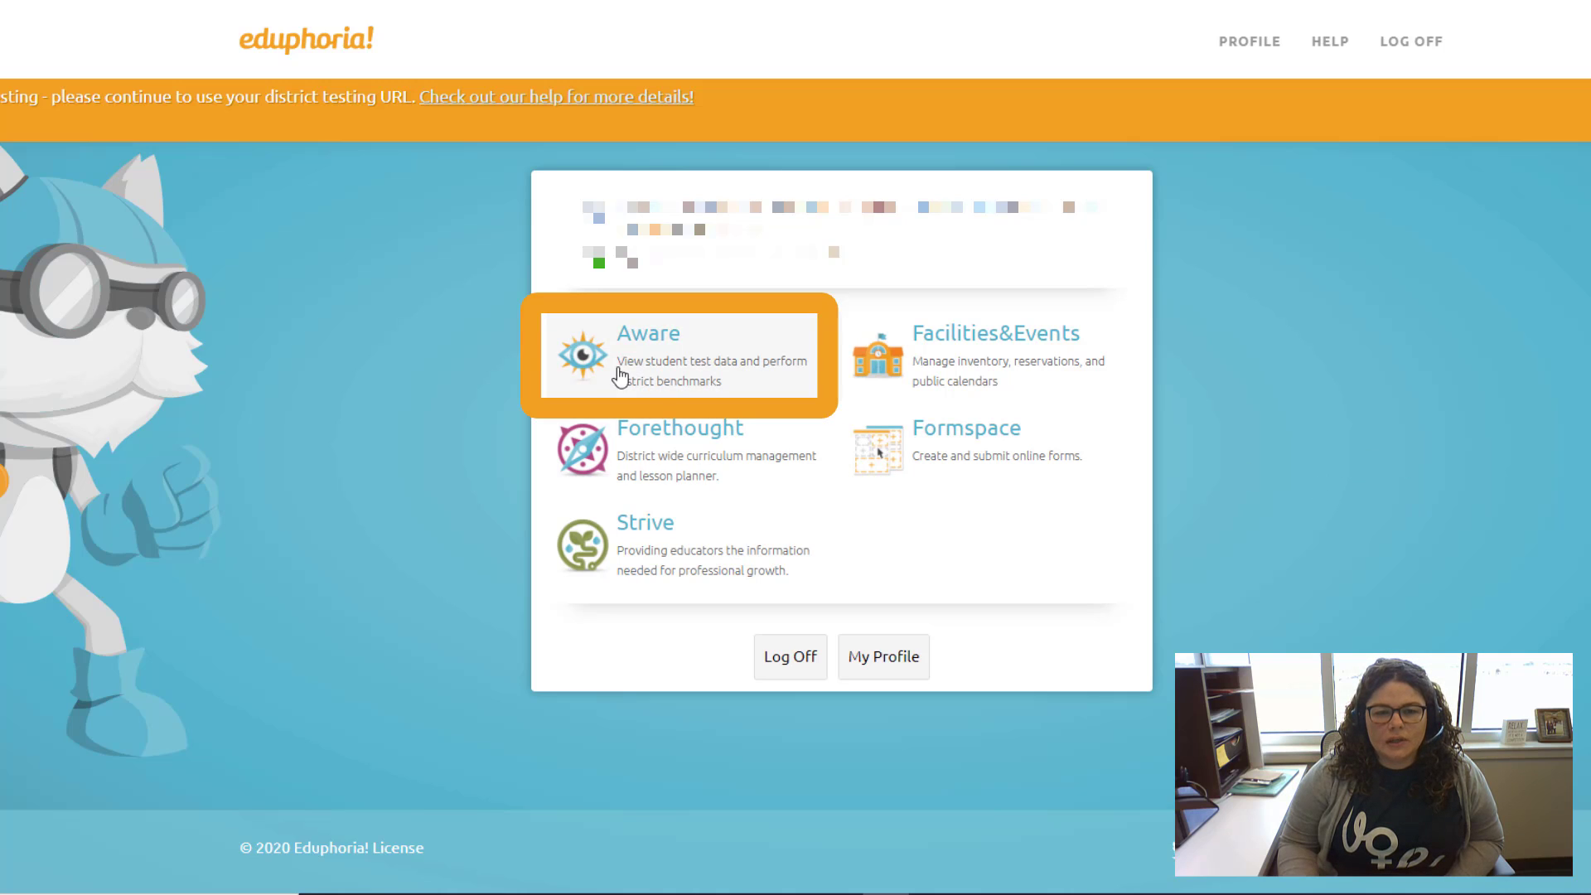
Open Aware and start creating a new blank test from the assessment options.
left_click(793, 349)
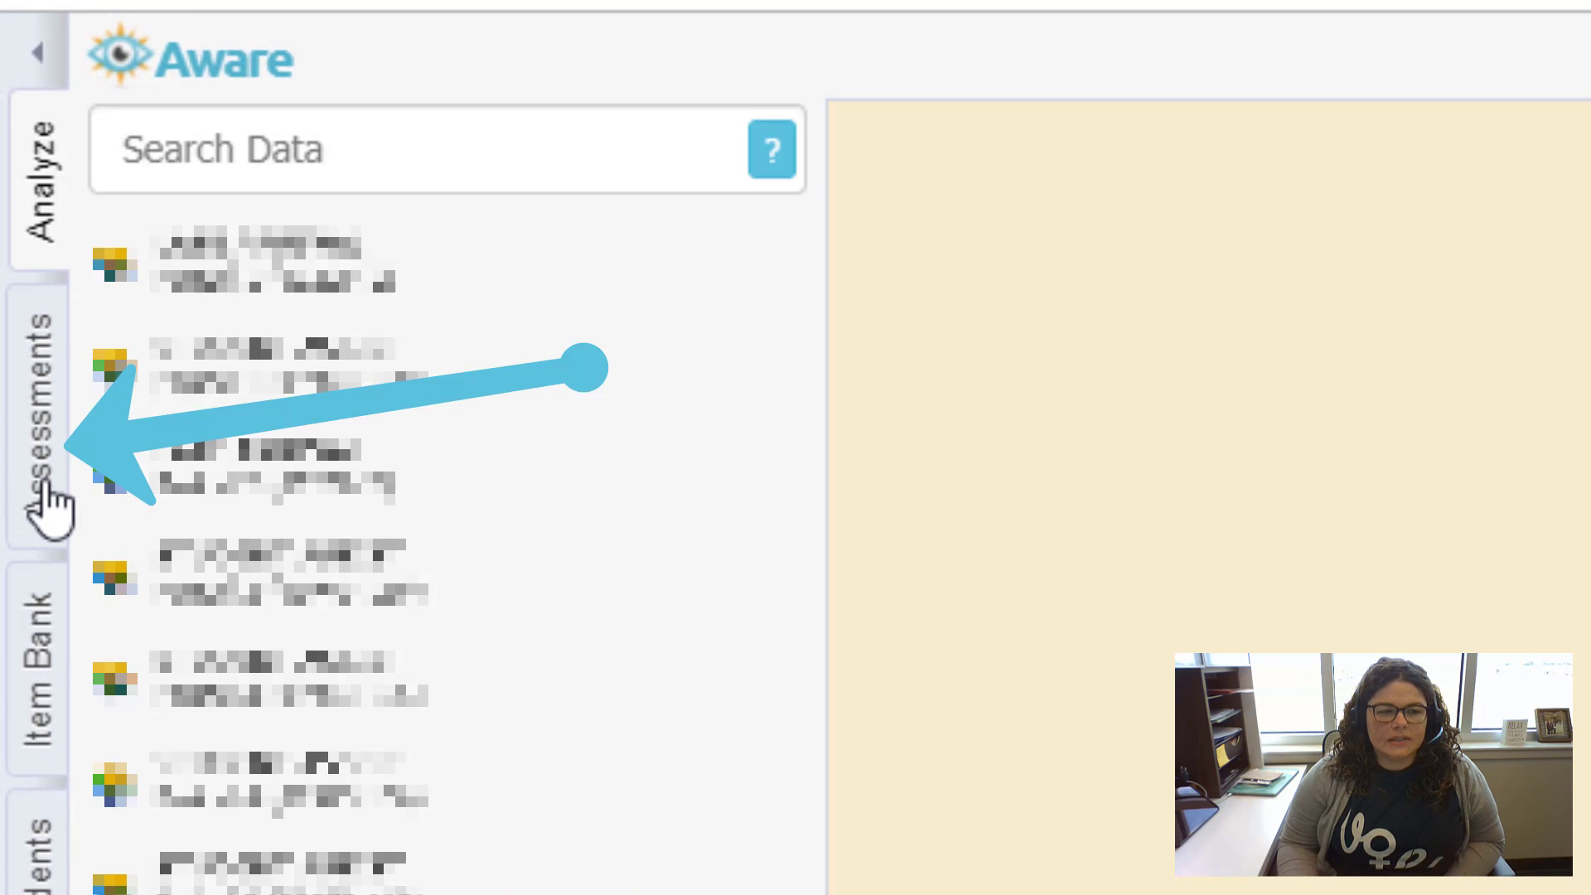
left_click(34, 538)
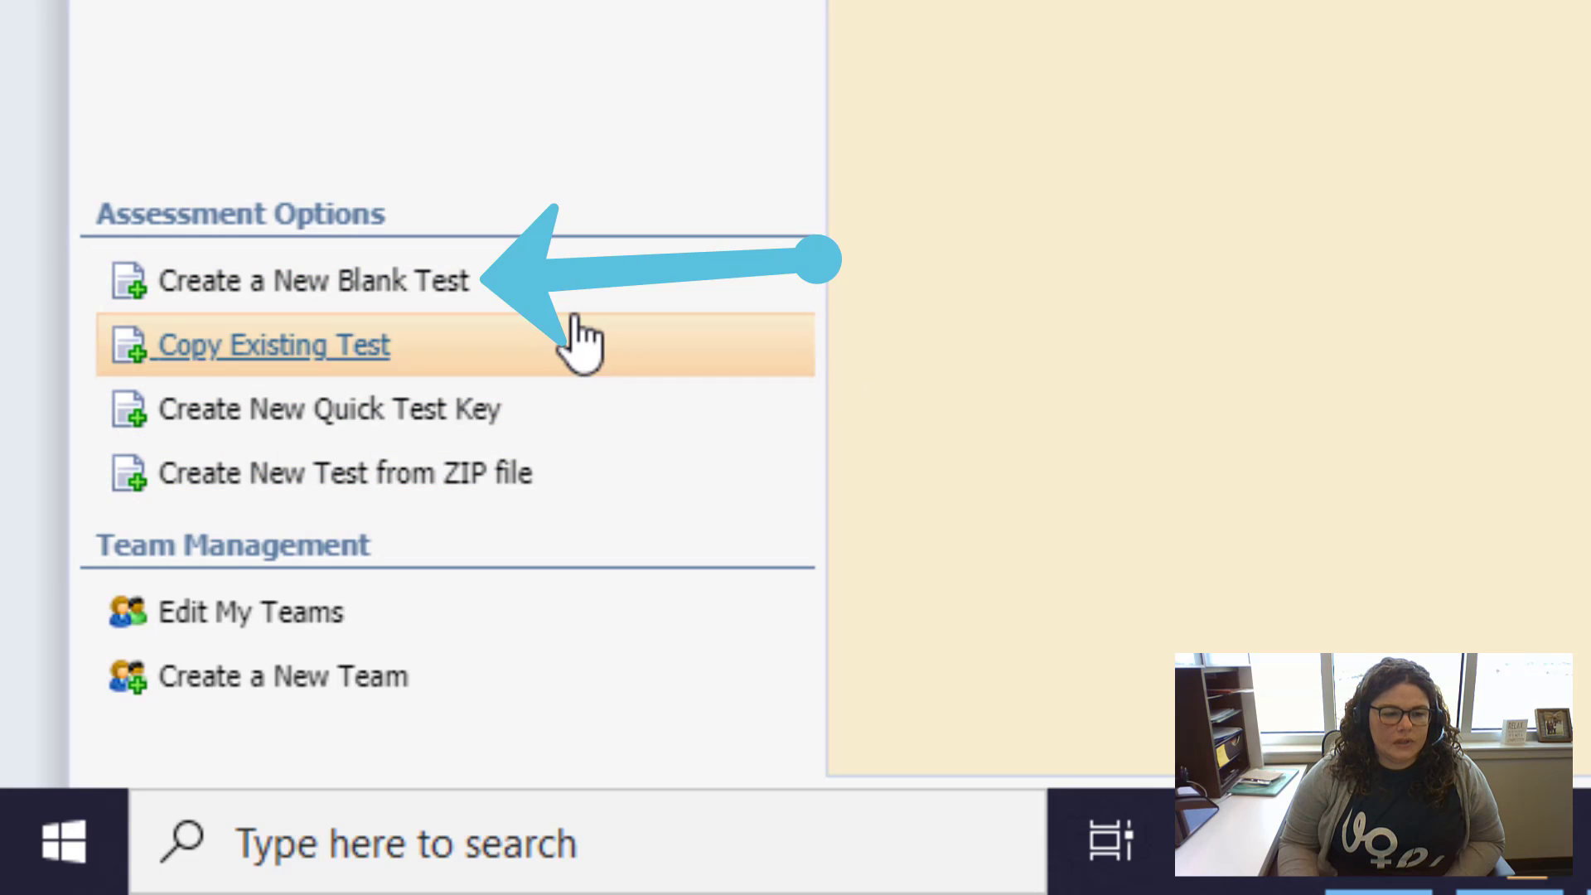
left_click(505, 302)
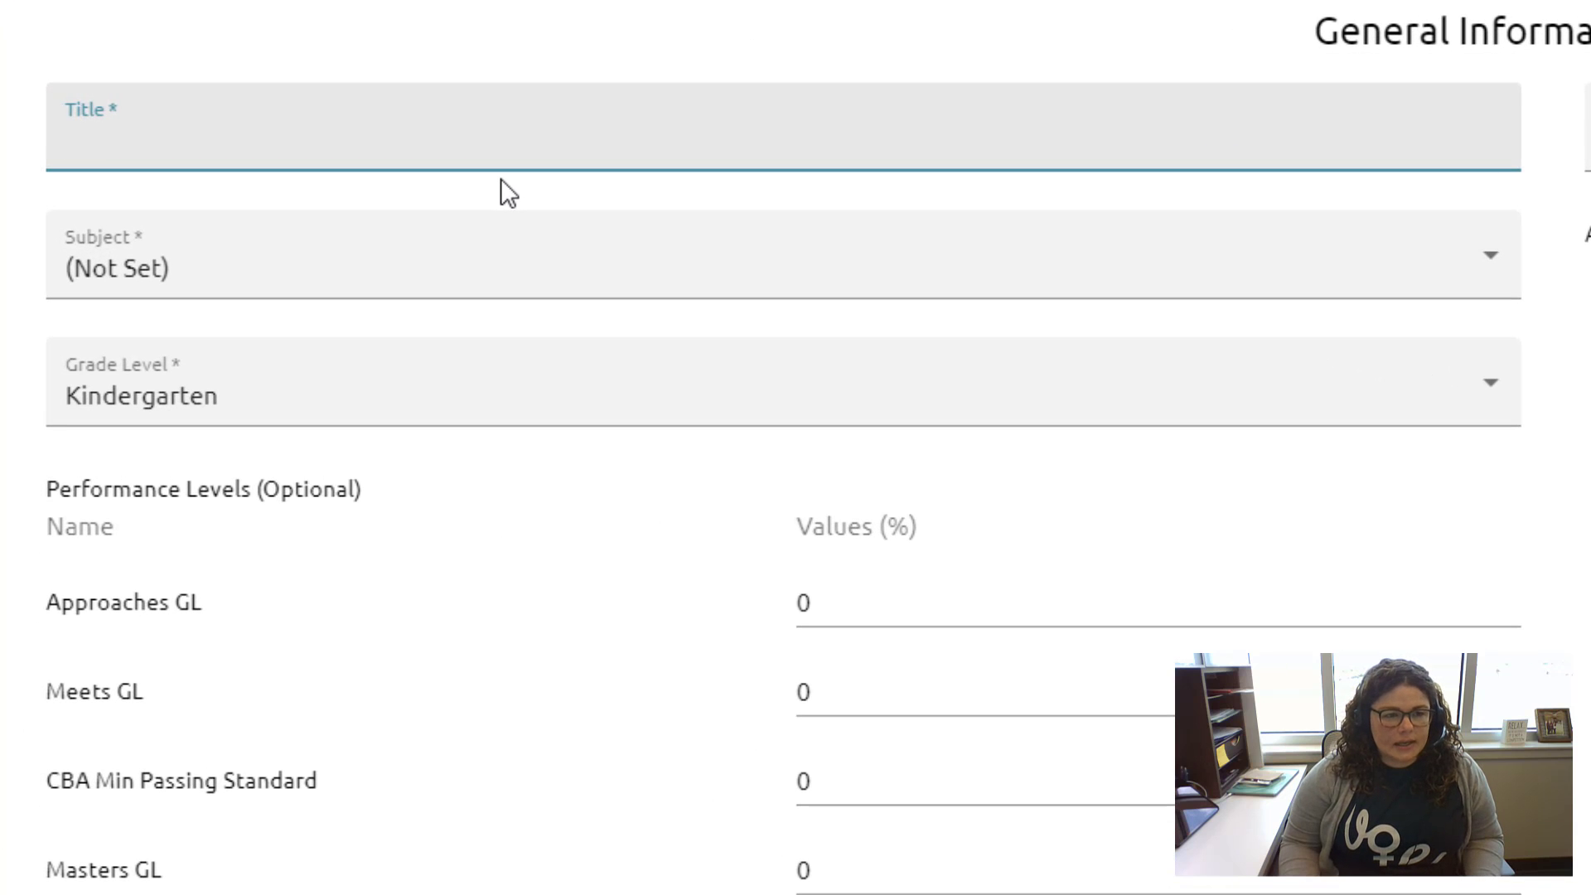
Title the new test "Practice Test - October".
type("Pract")
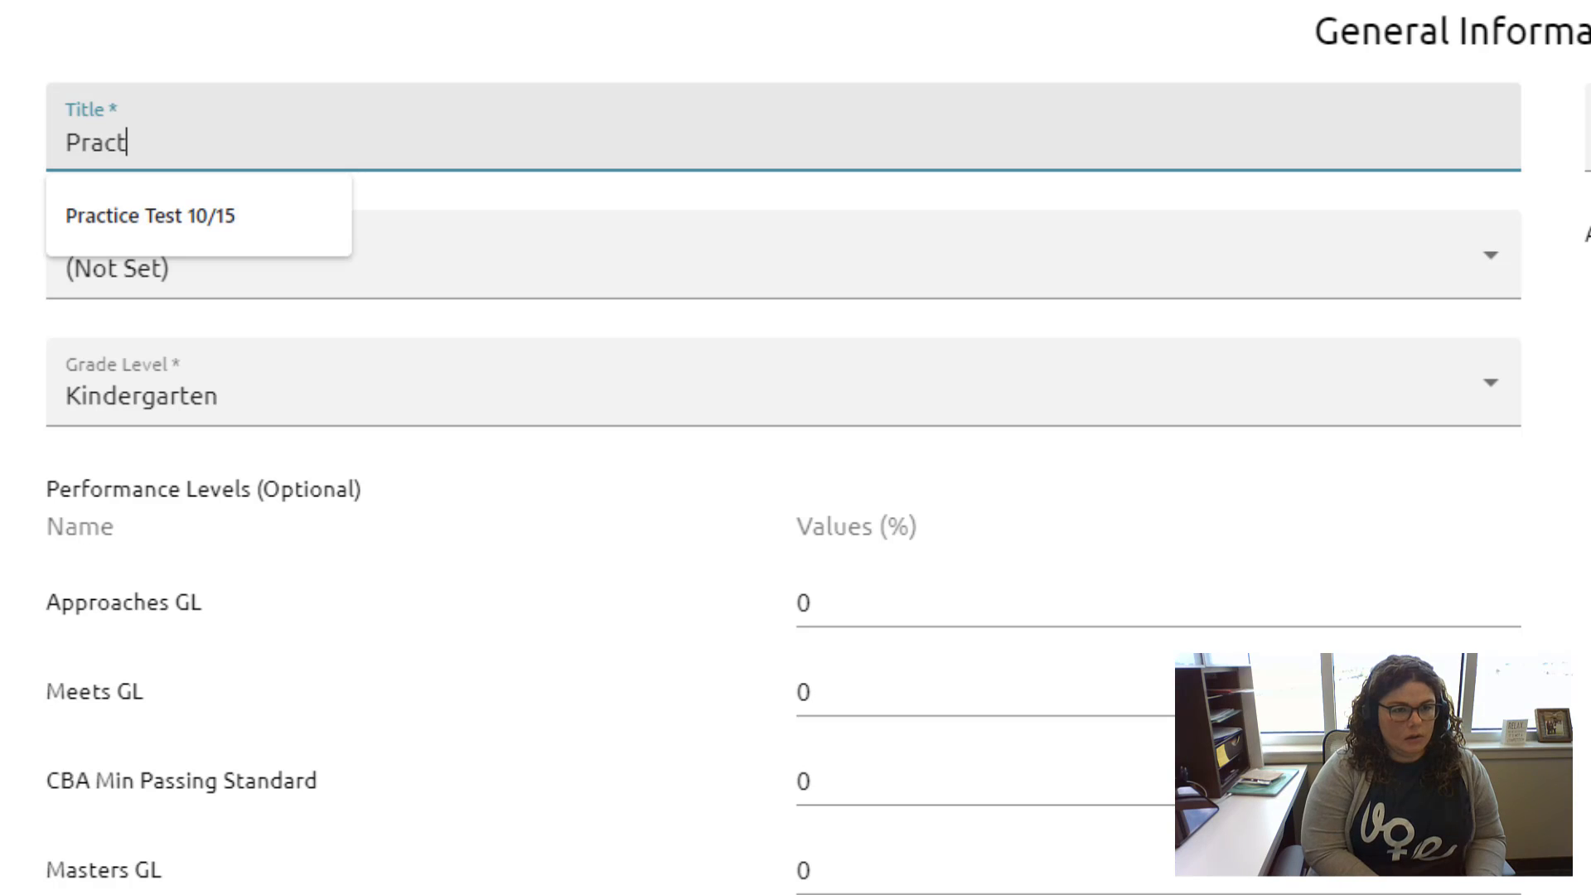
type("ice Test ")
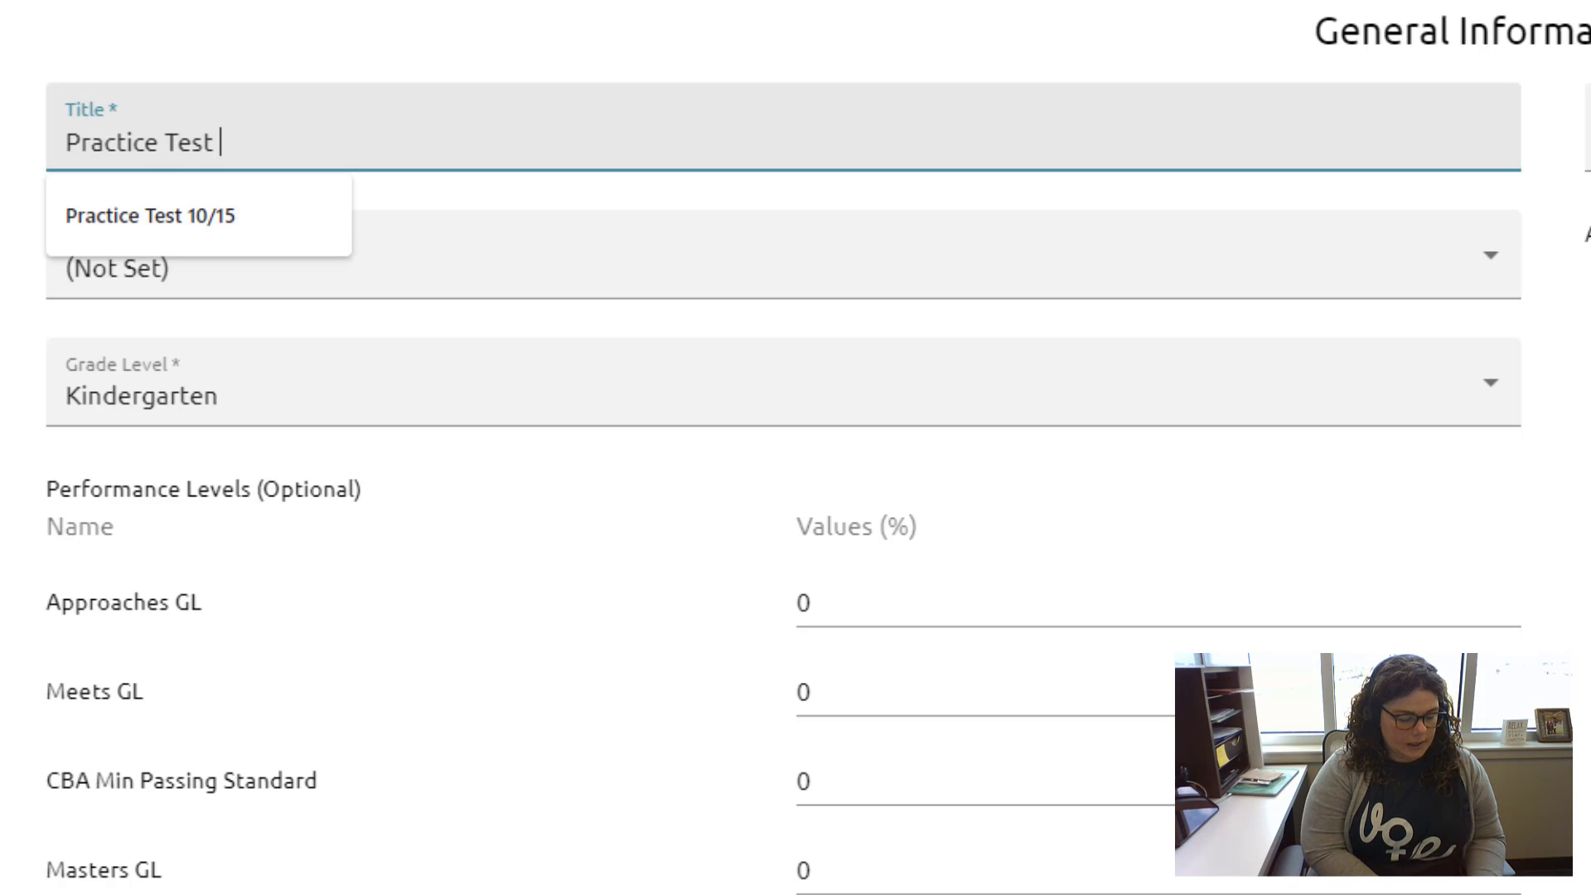
type("11")
key("BackSpace")
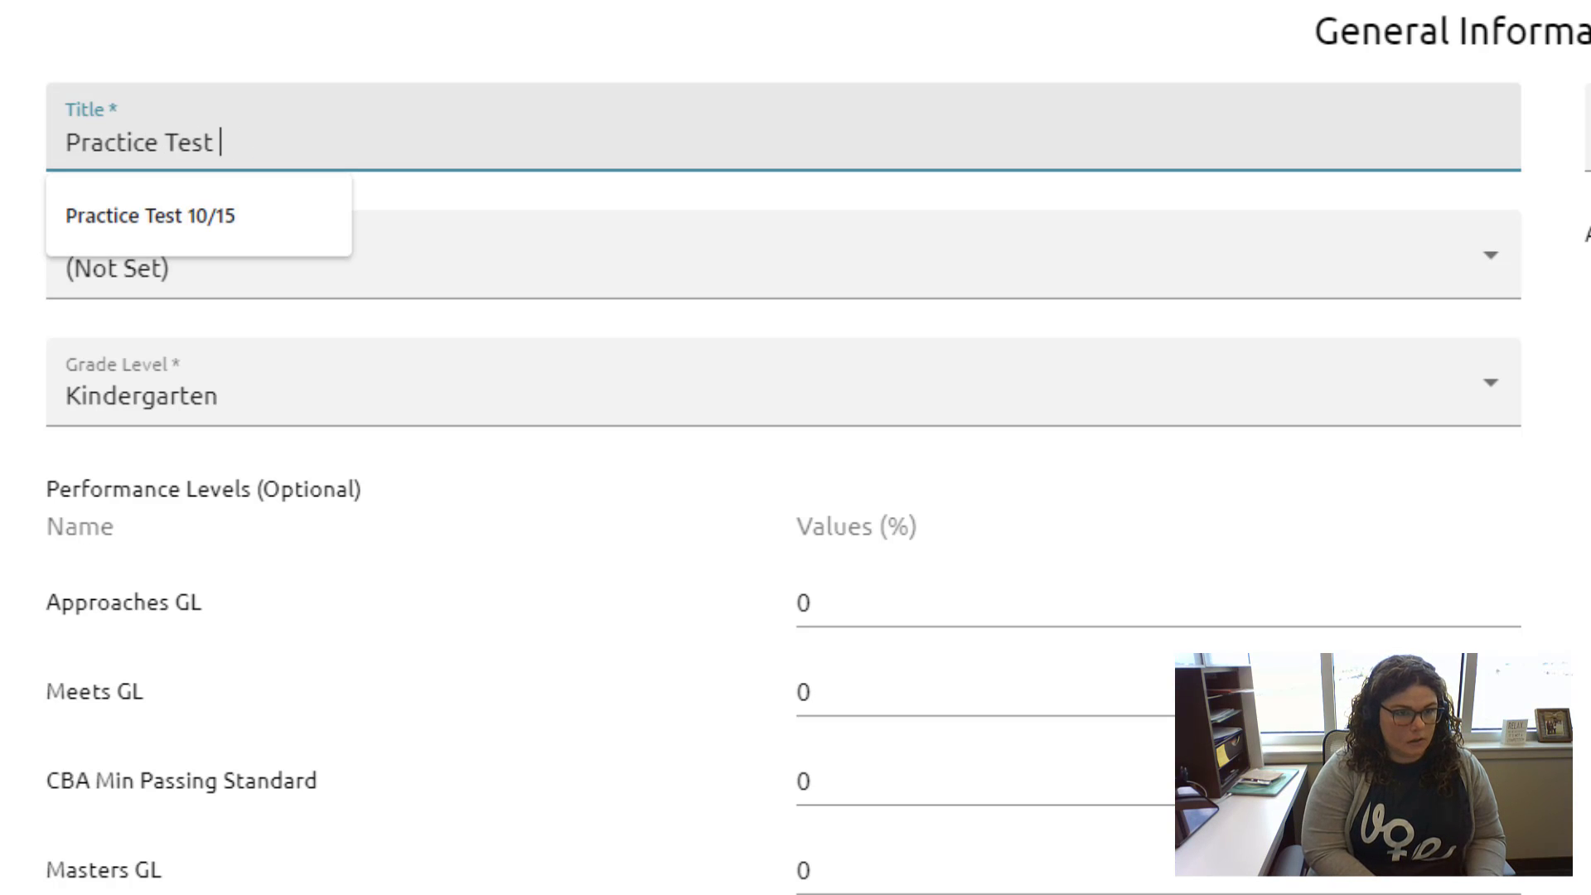
type("- October")
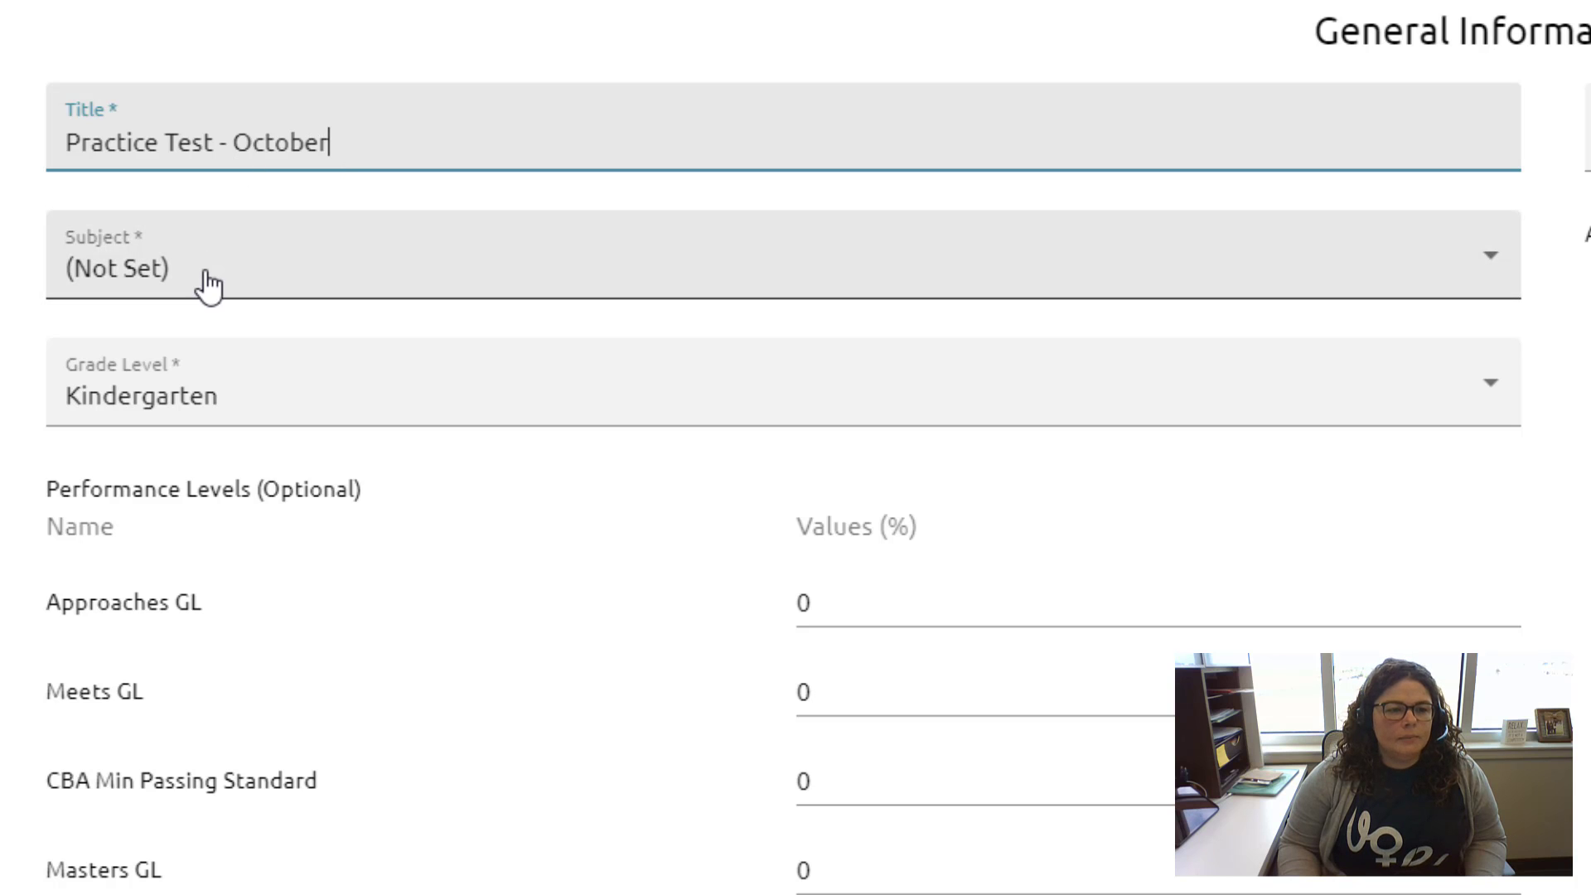
Set the test's subject to Other and grade level to Eleventh, keeping Teacher Test as the test type.
left_click(321, 275)
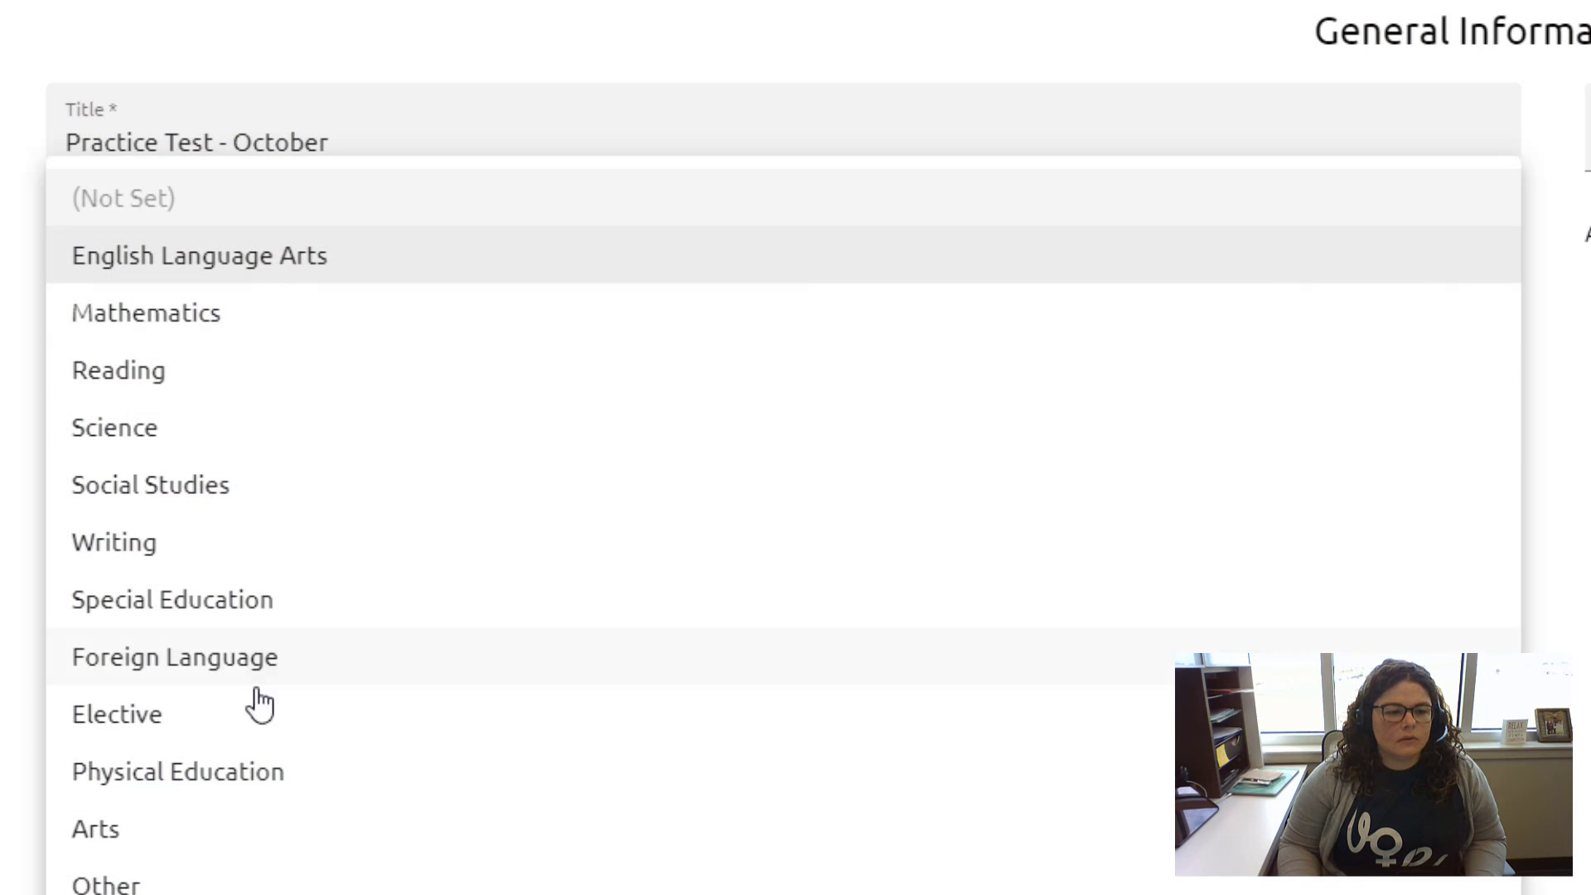
left_click(208, 889)
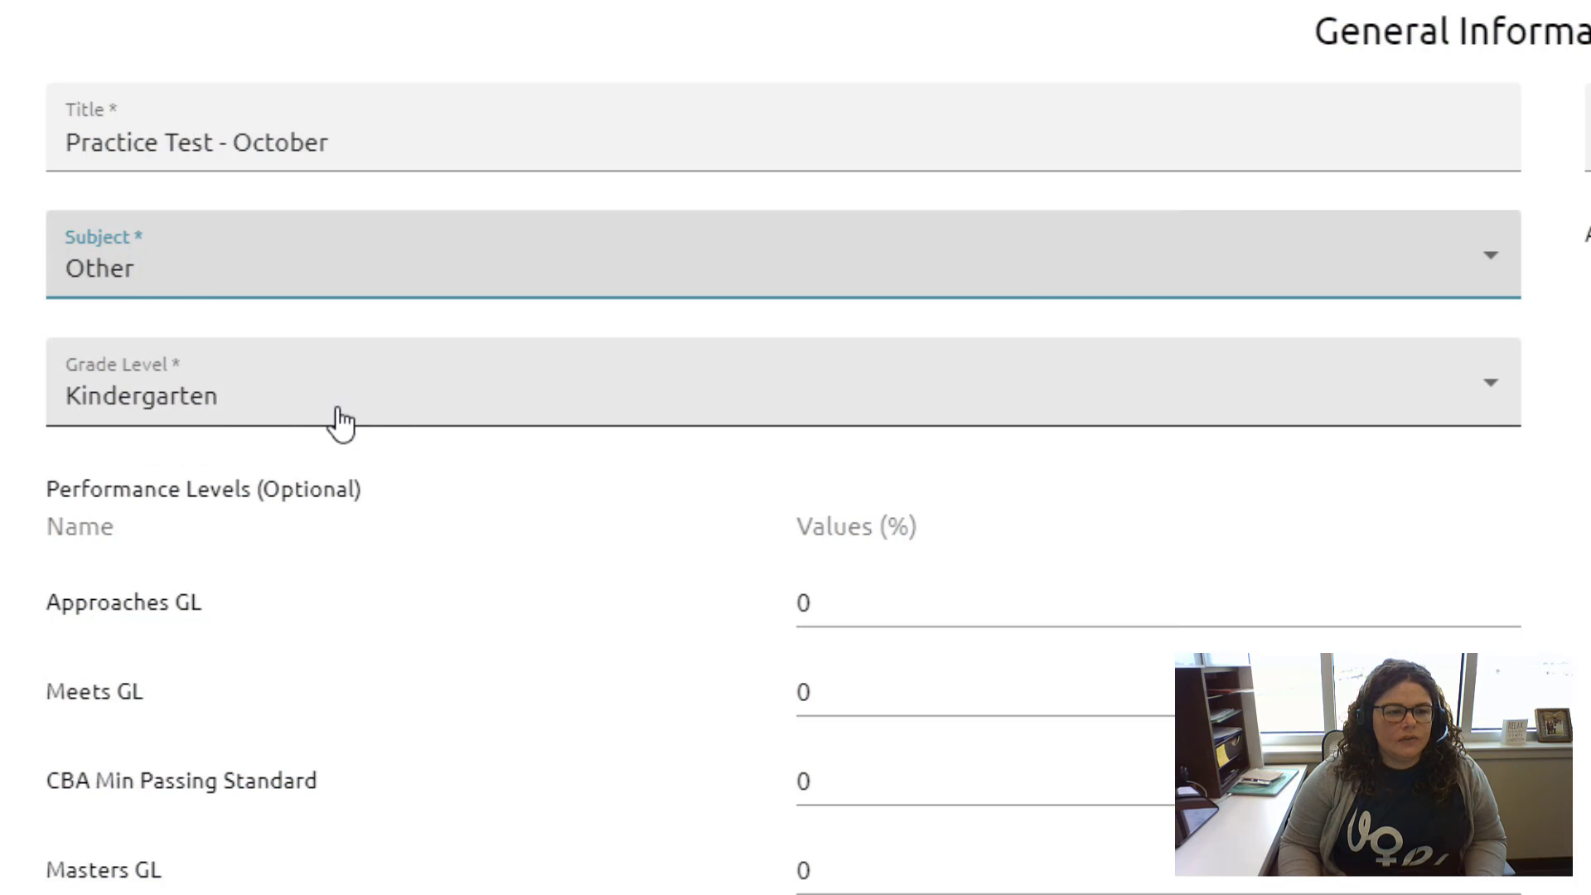
left_click(373, 413)
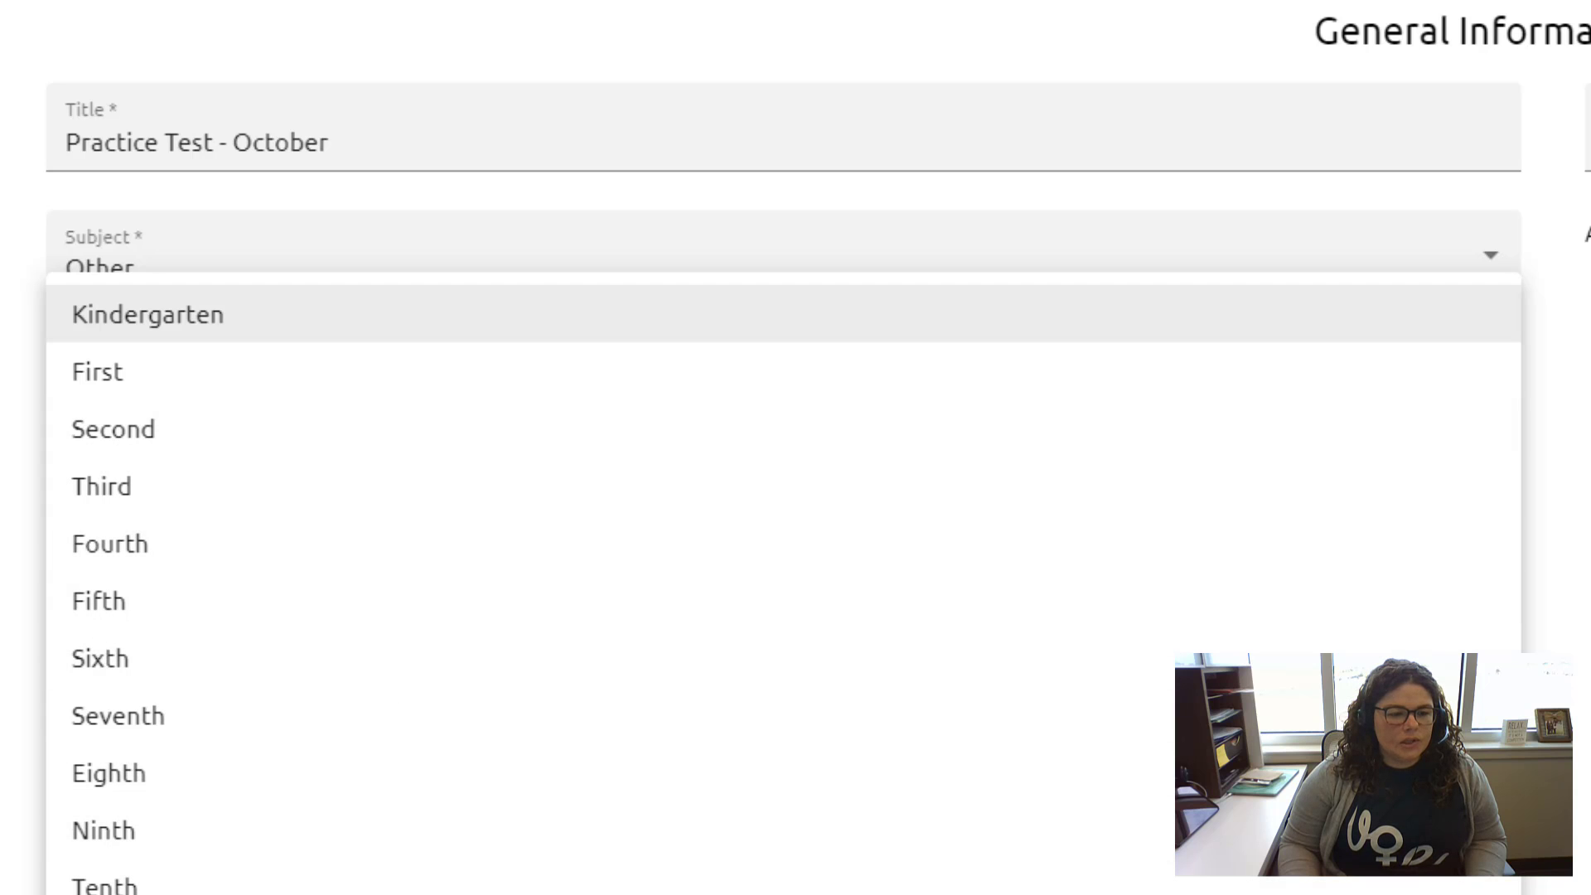
left_click(245, 894)
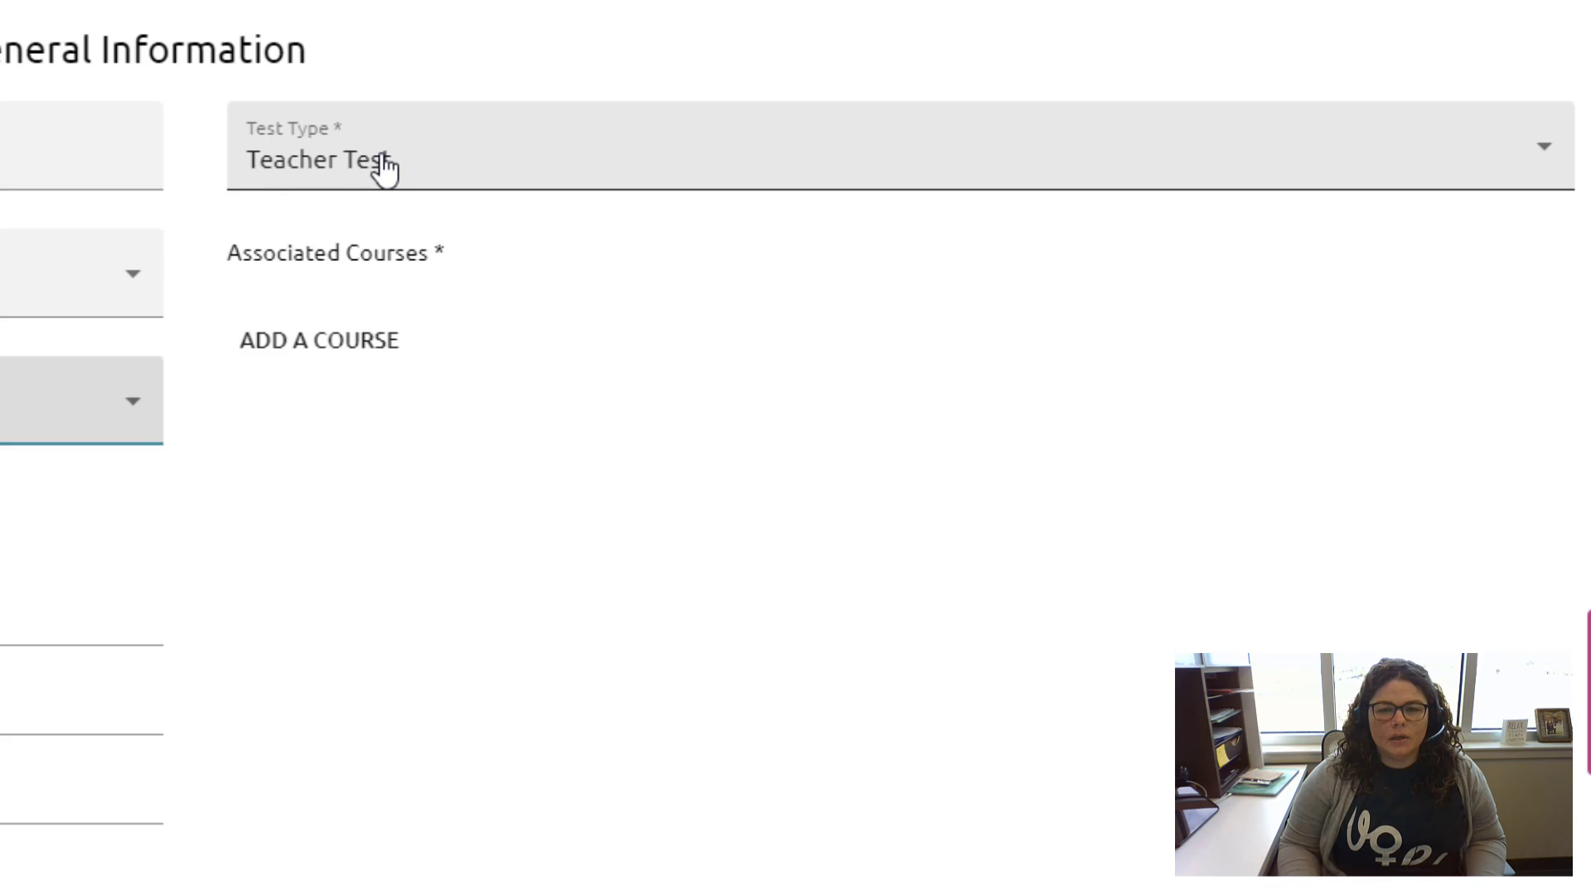
left_click(469, 170)
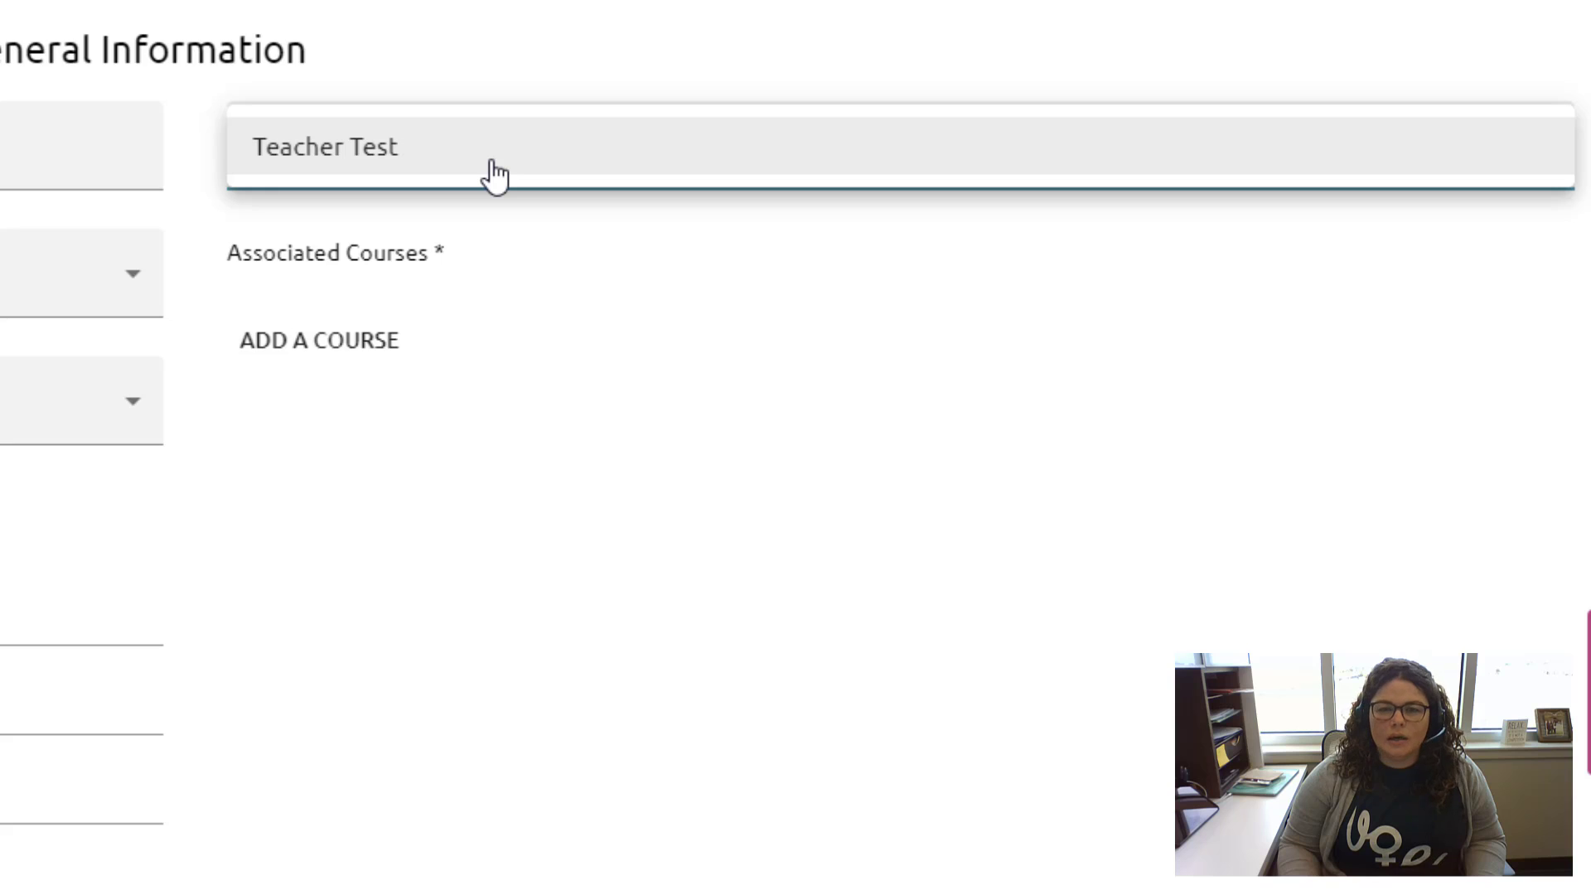
left_click(605, 363)
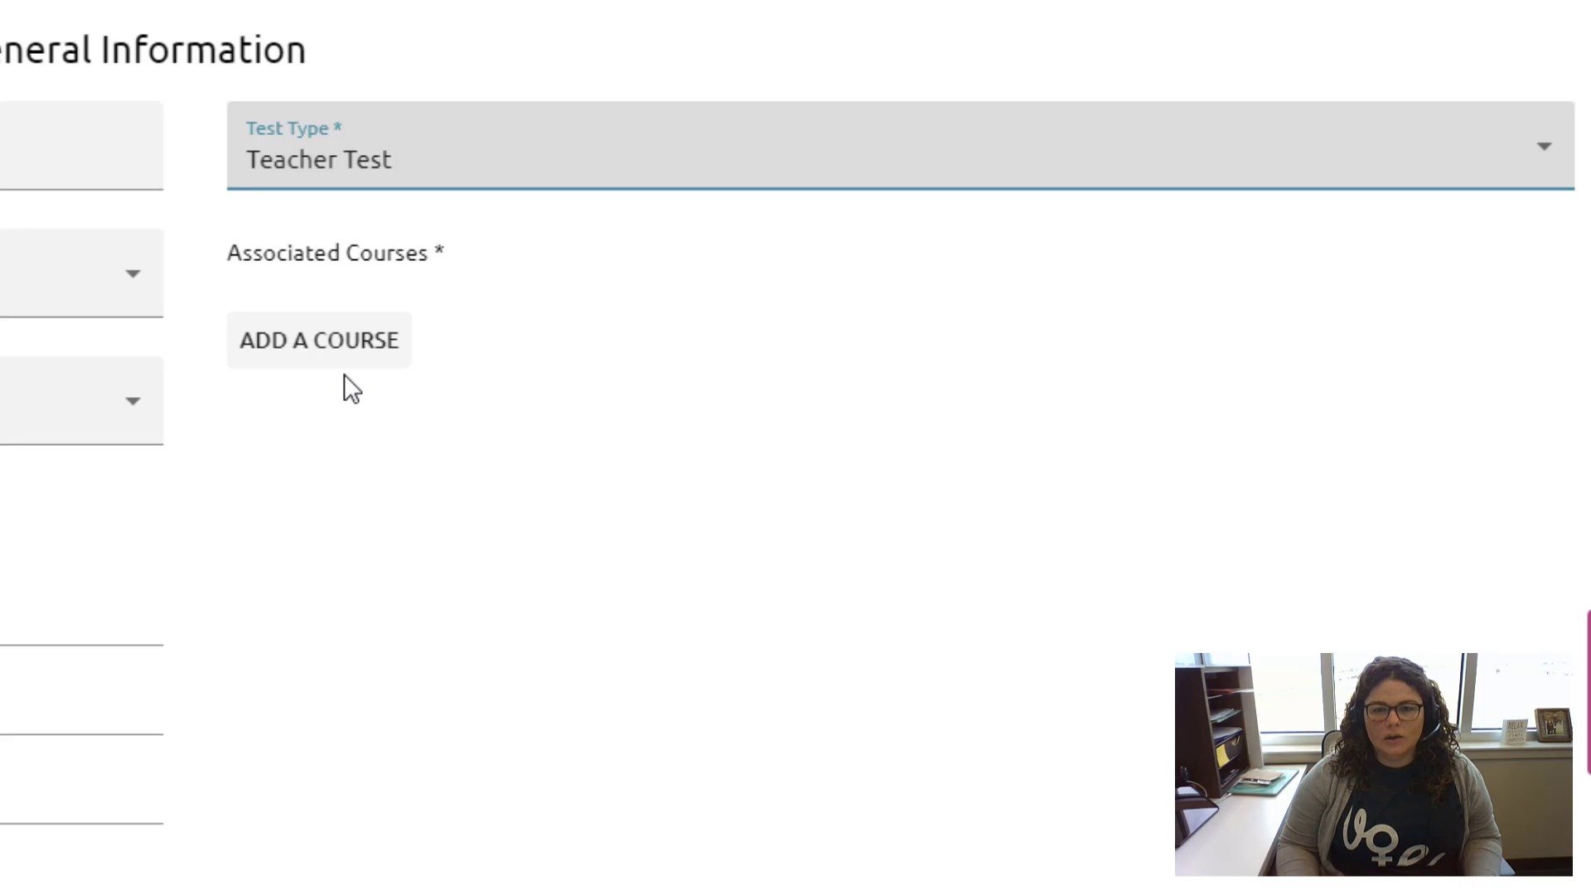
Associate the High School English IV course with the test and generate the test.
left_click(400, 360)
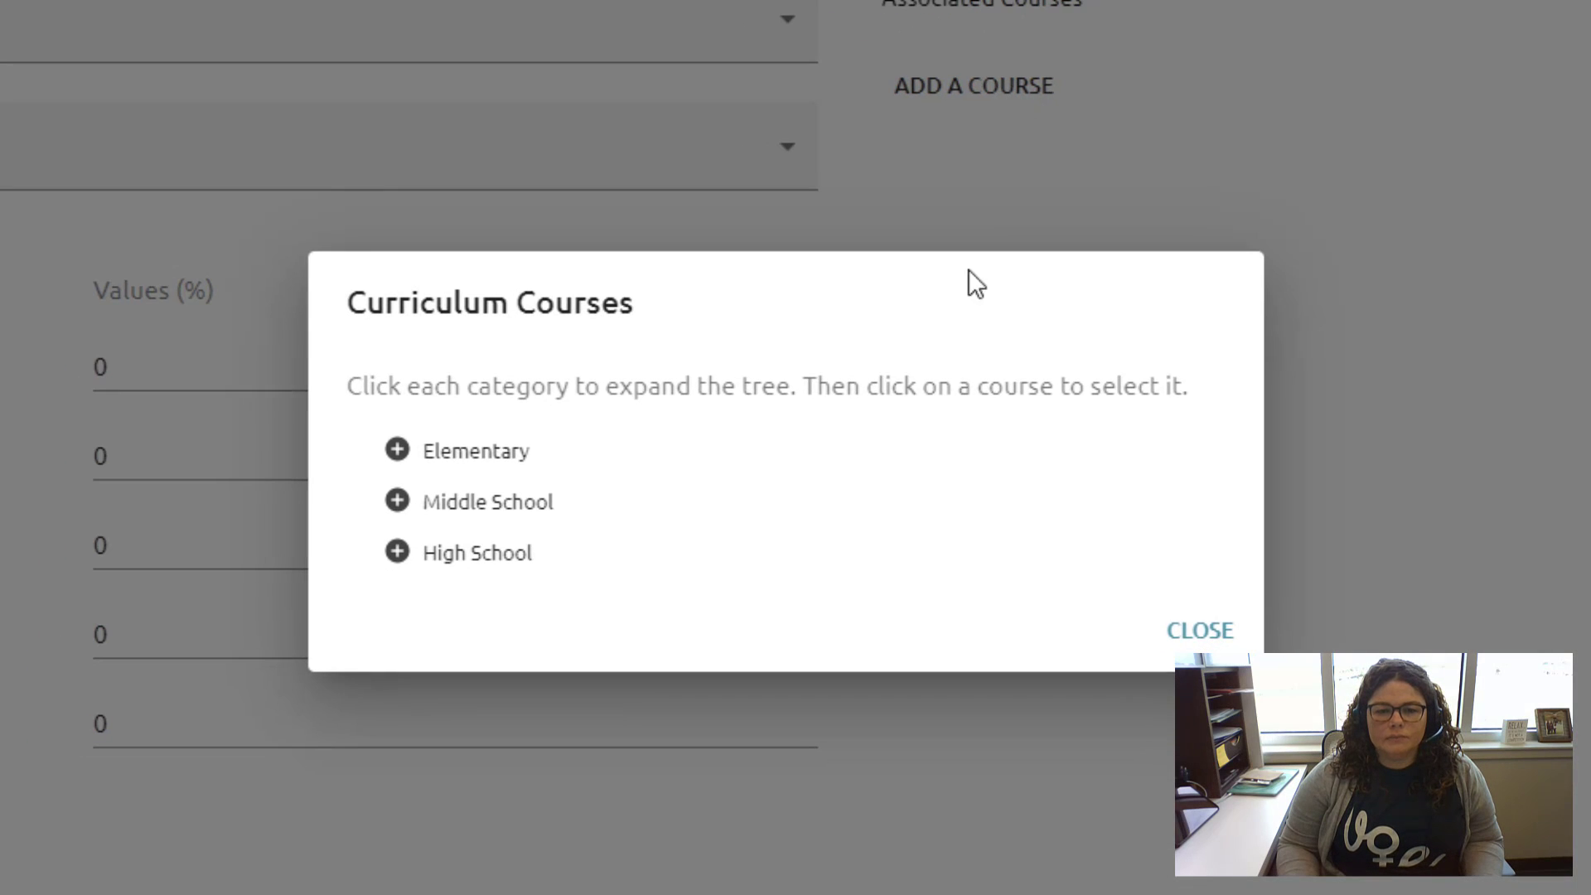
left_click(397, 553)
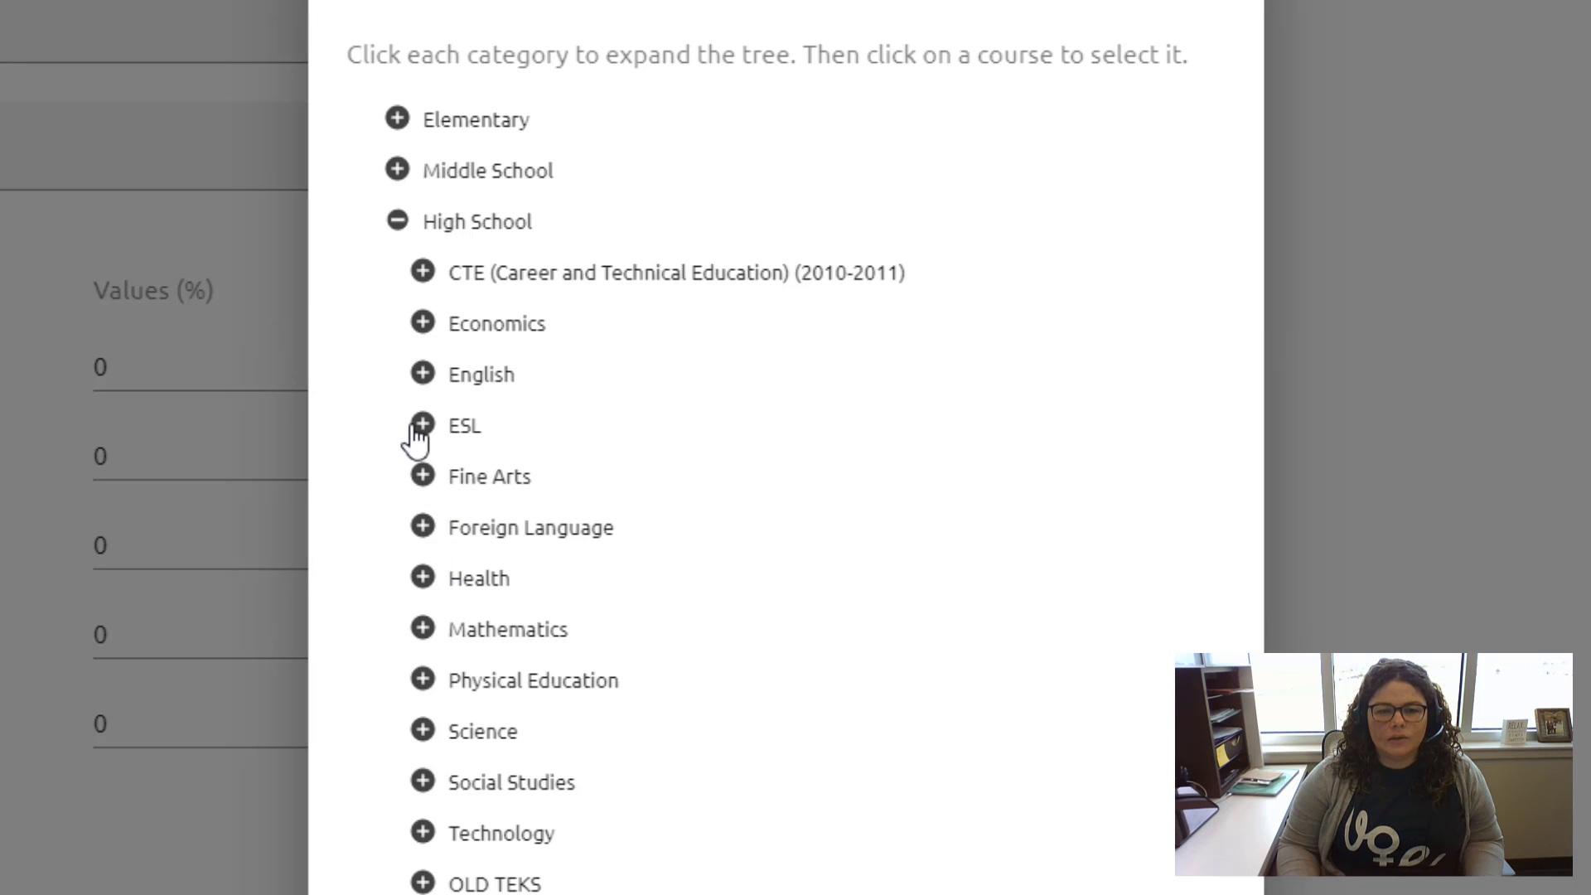
left_click(425, 377)
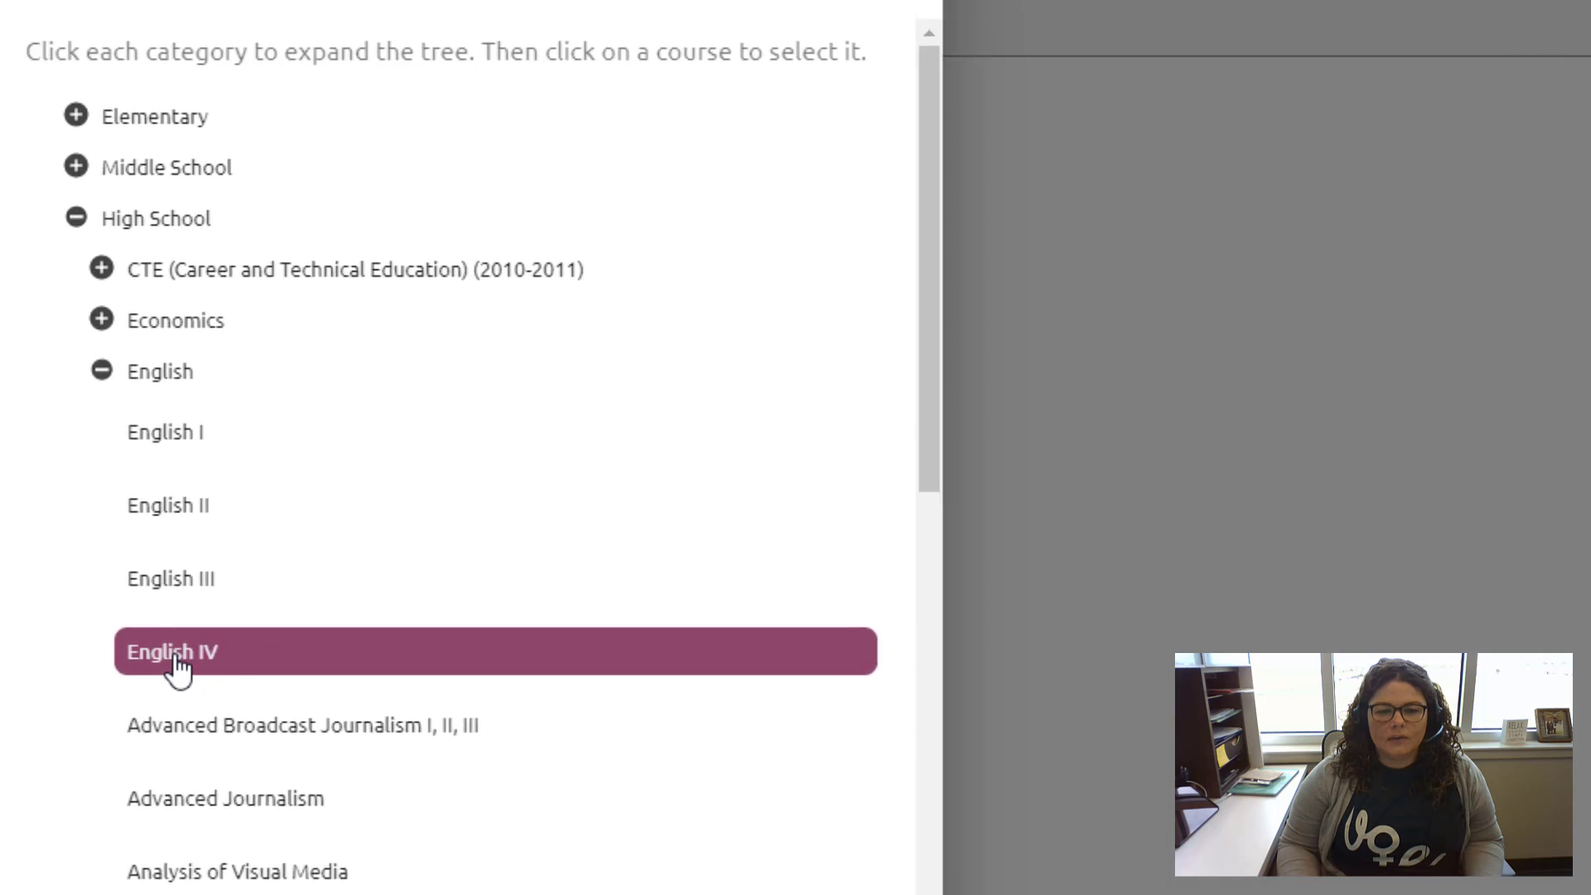
left_click(176, 659)
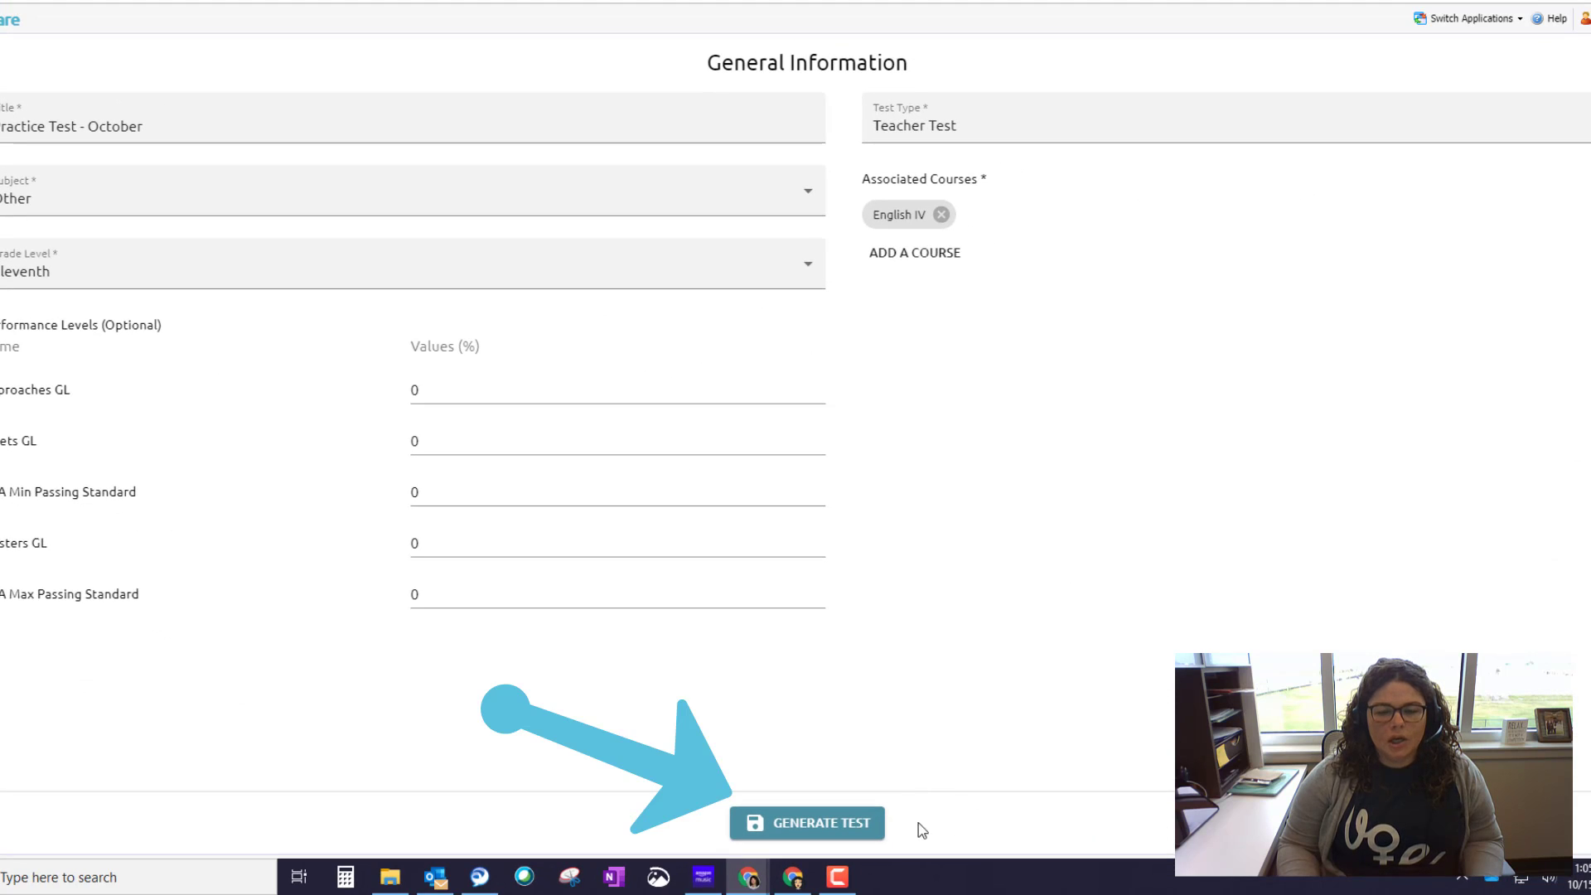
left_click(820, 825)
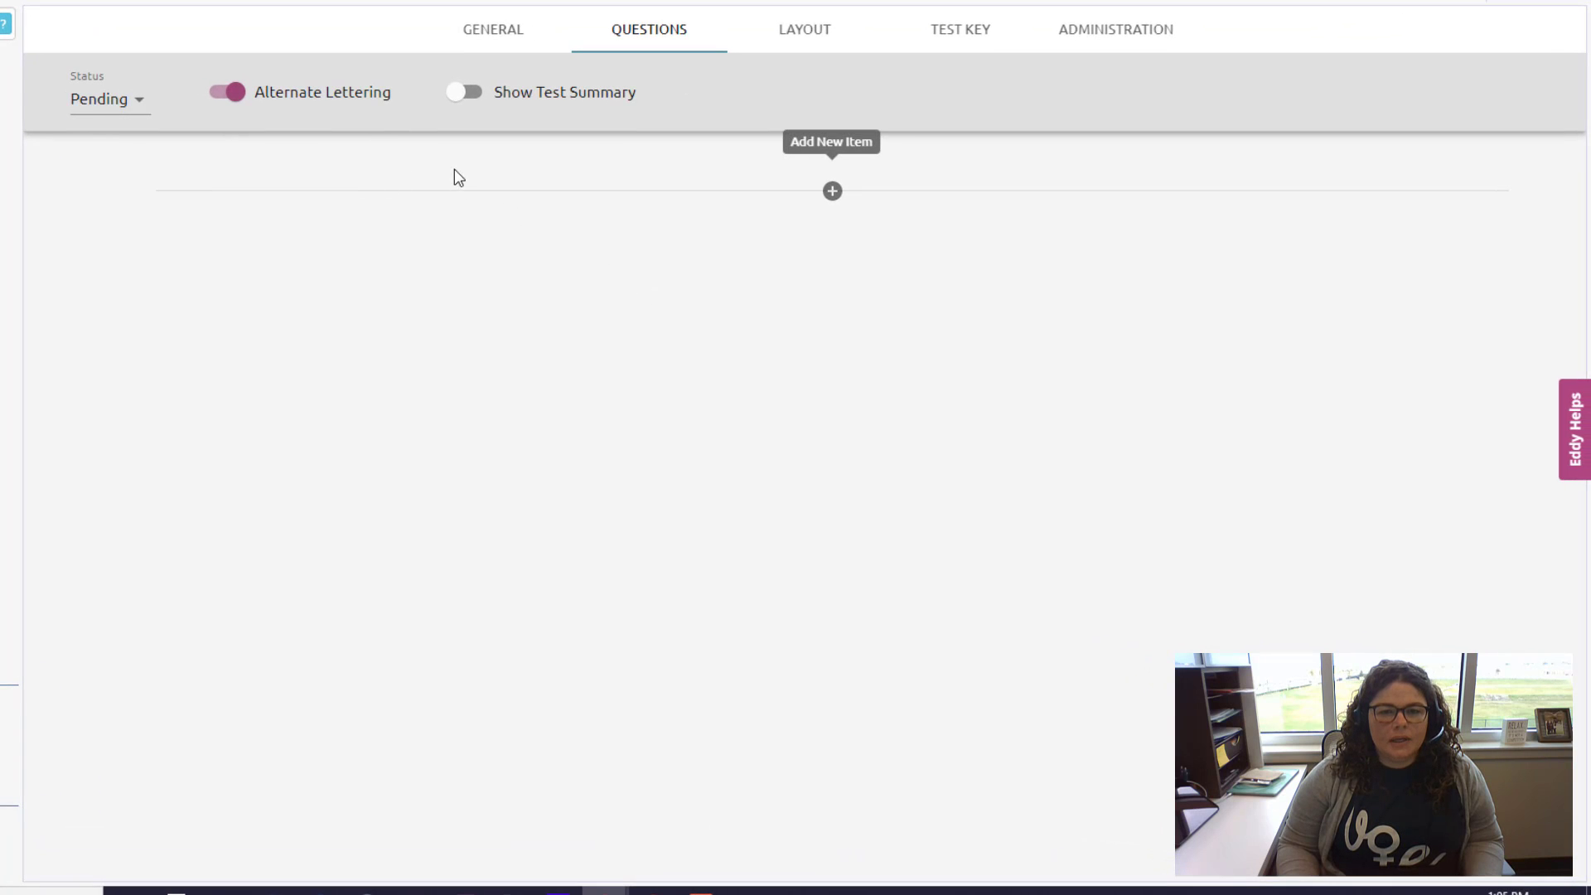
Show the test summary and review the test's general settings down to the Remove Assessment section, returning to the questions.
left_click(463, 94)
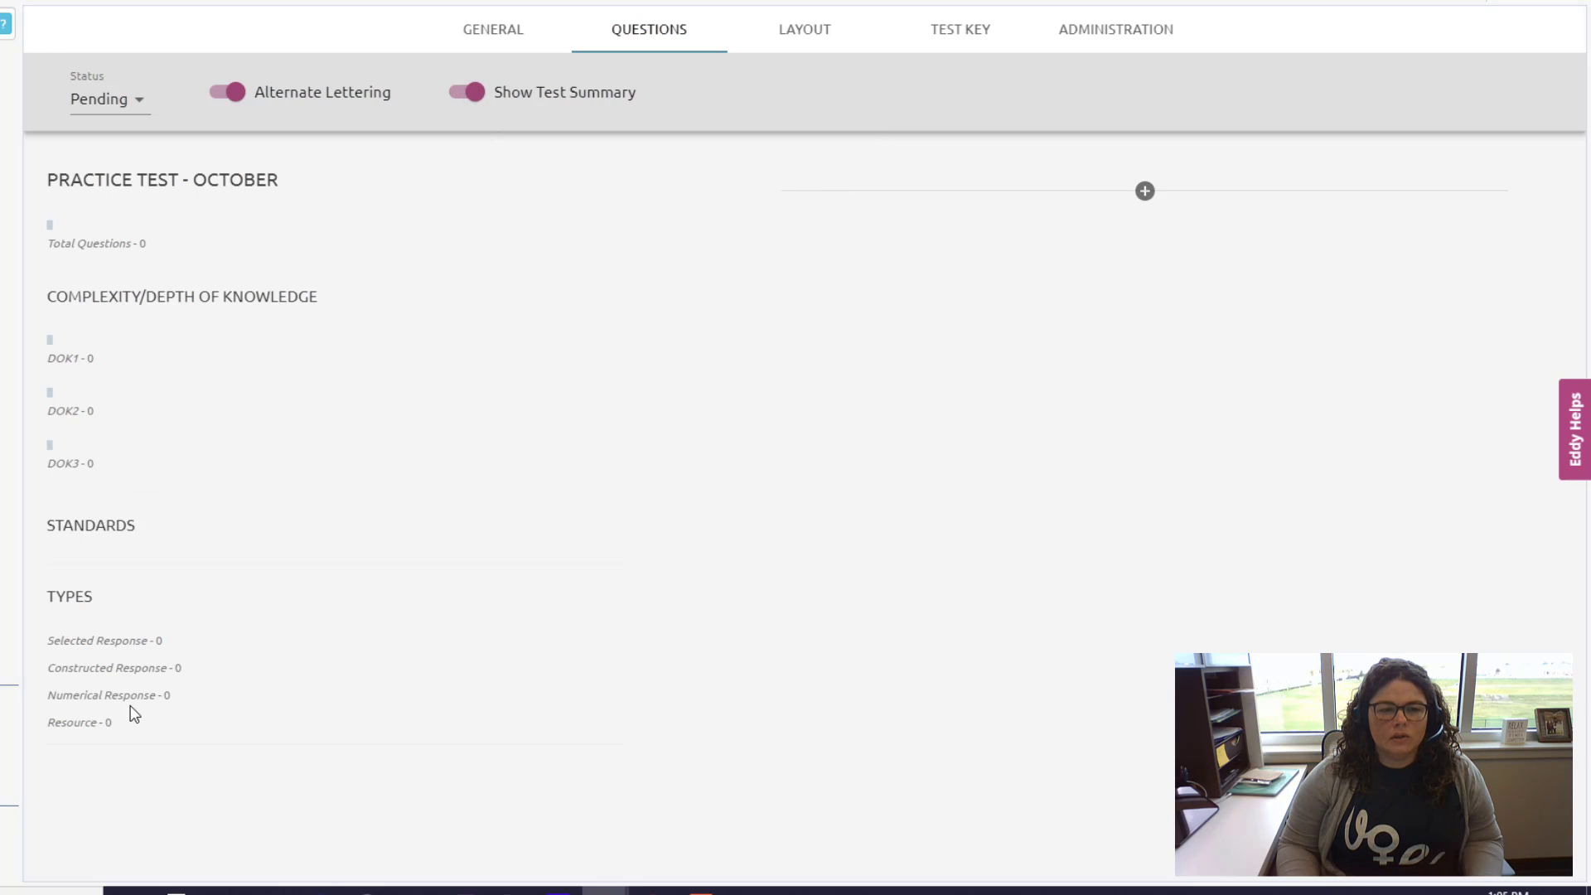
left_click(490, 41)
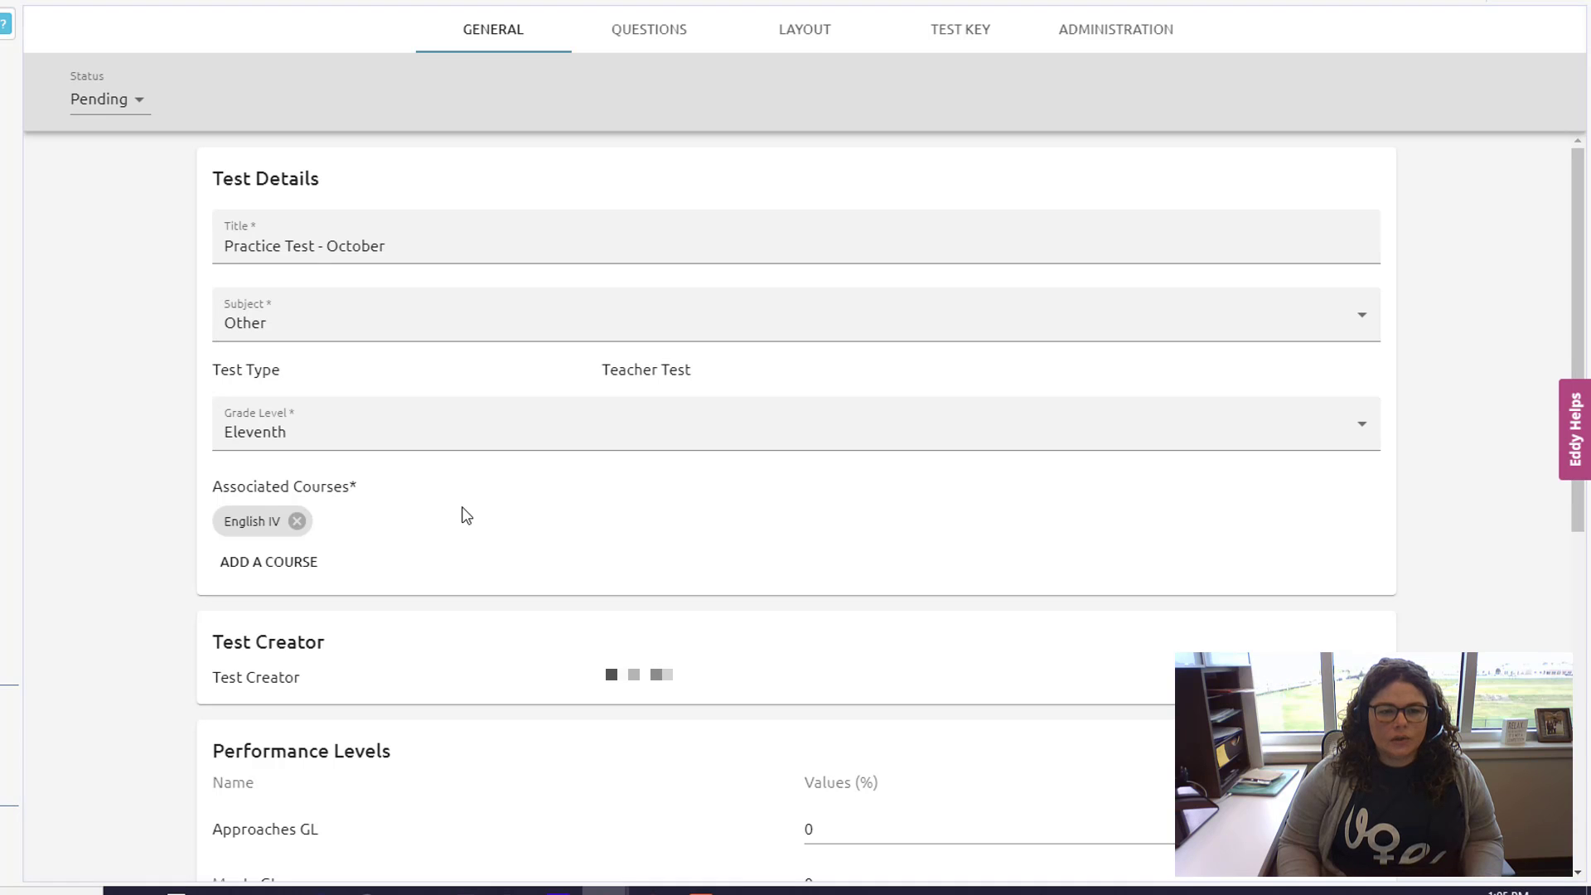
scroll(578, 513, "down", 7)
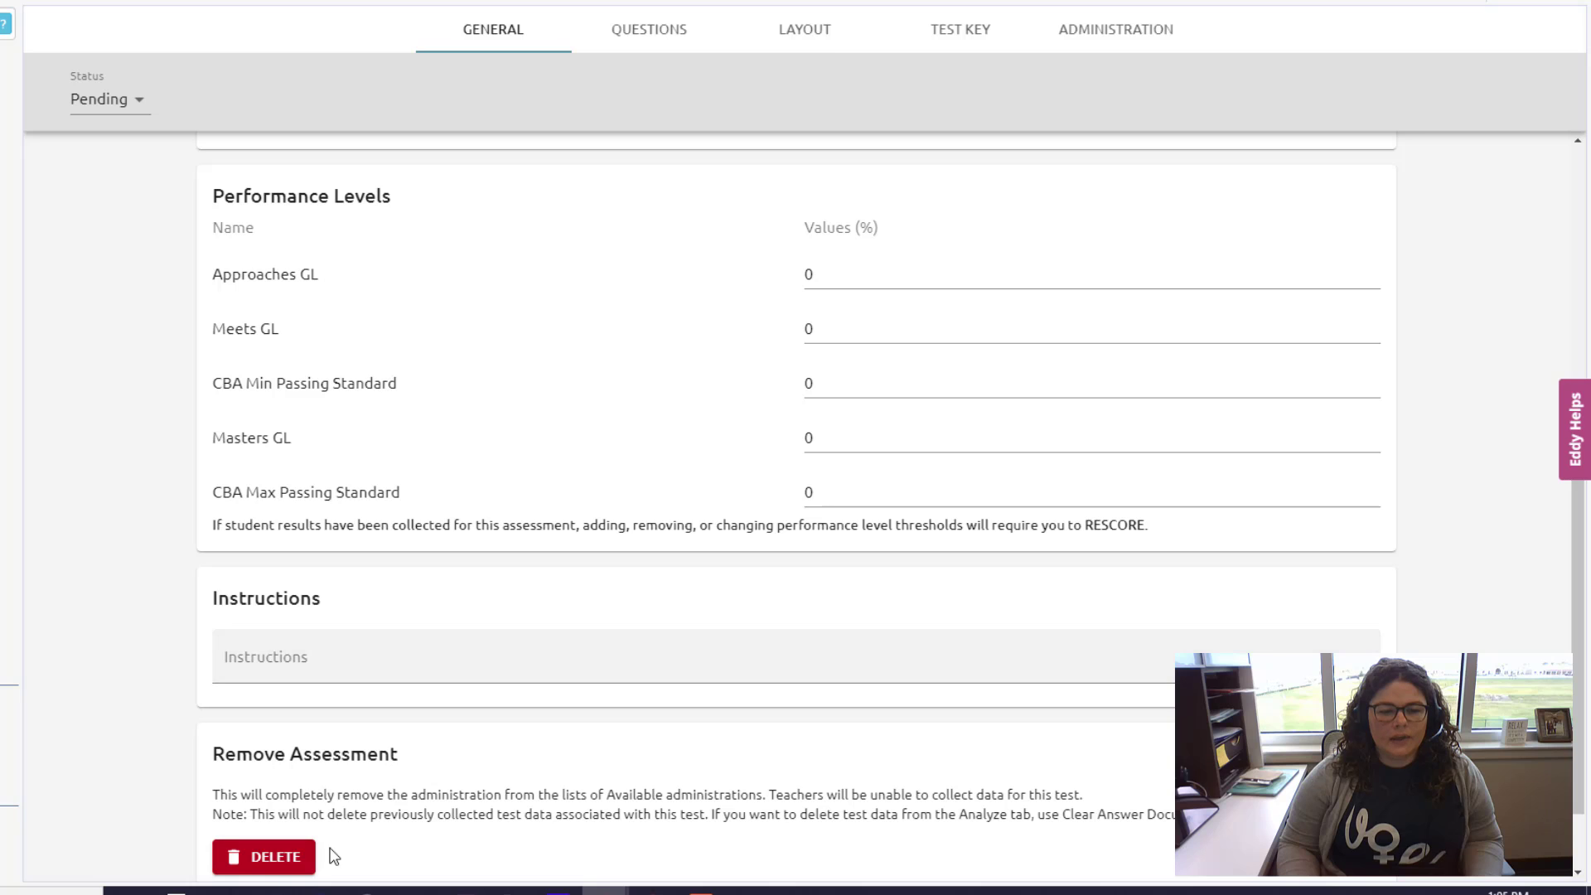
scroll(360, 816, "down", 2)
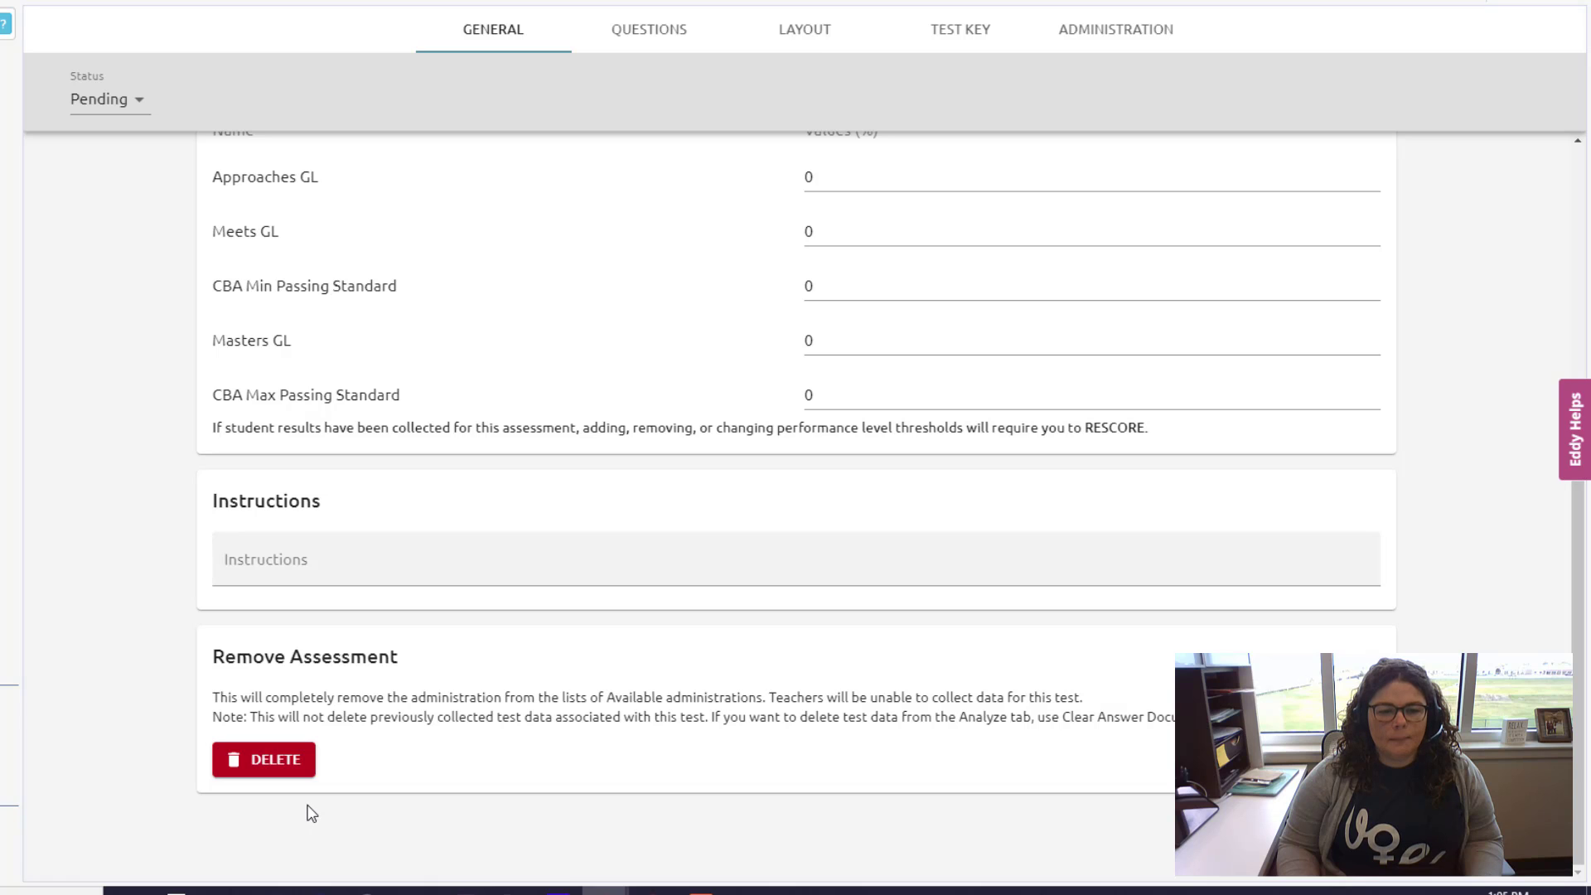
left_click(656, 37)
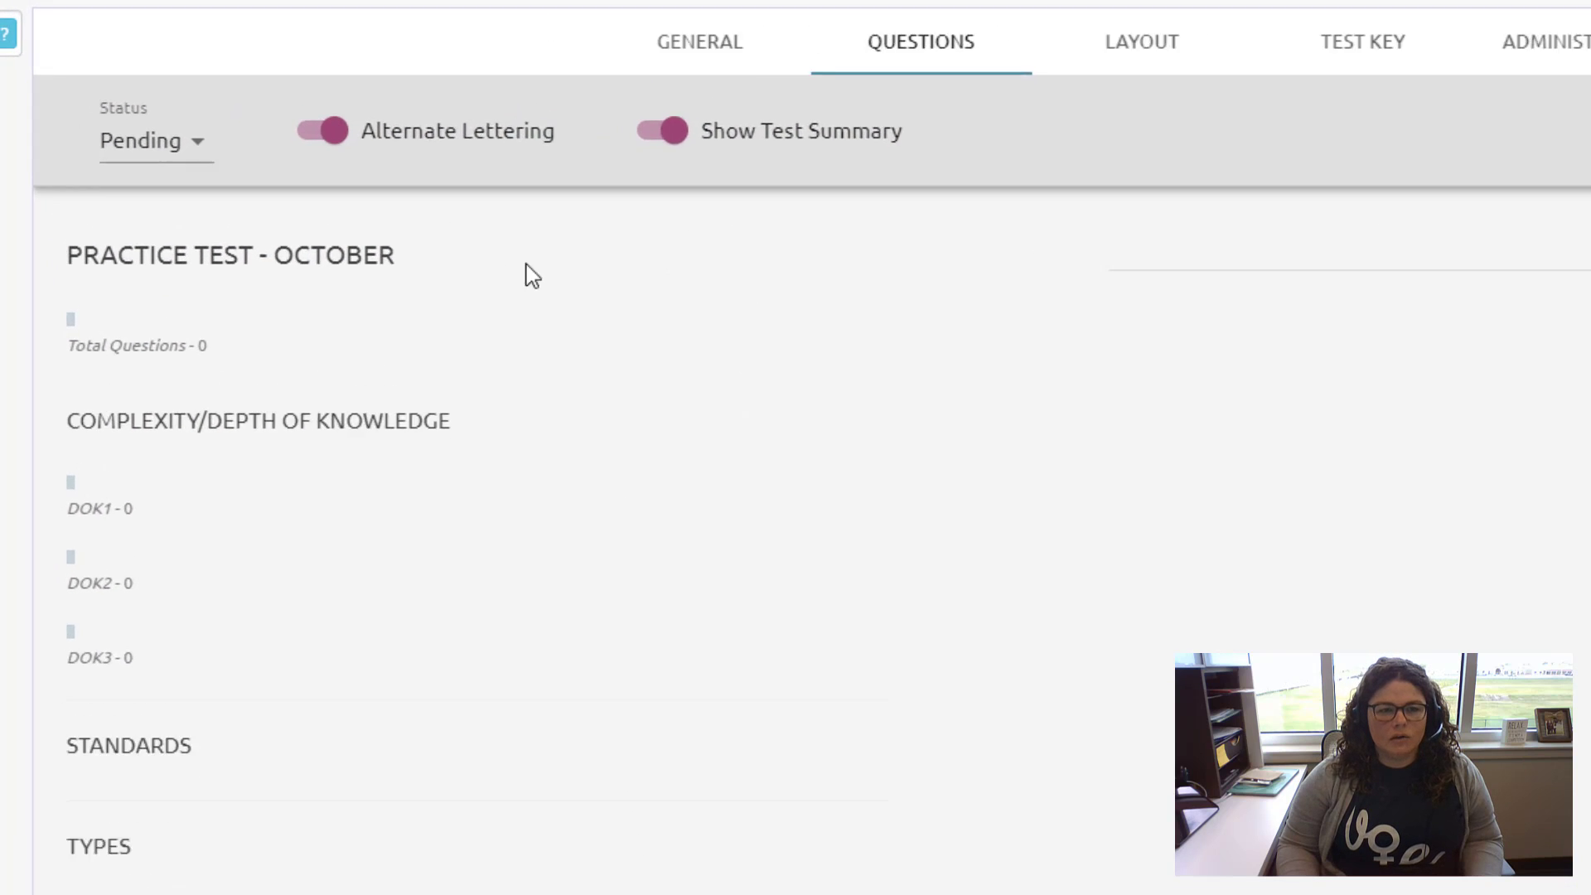
View the test's status options without changing the status, and turn the test summary off and on again.
left_click(196, 144)
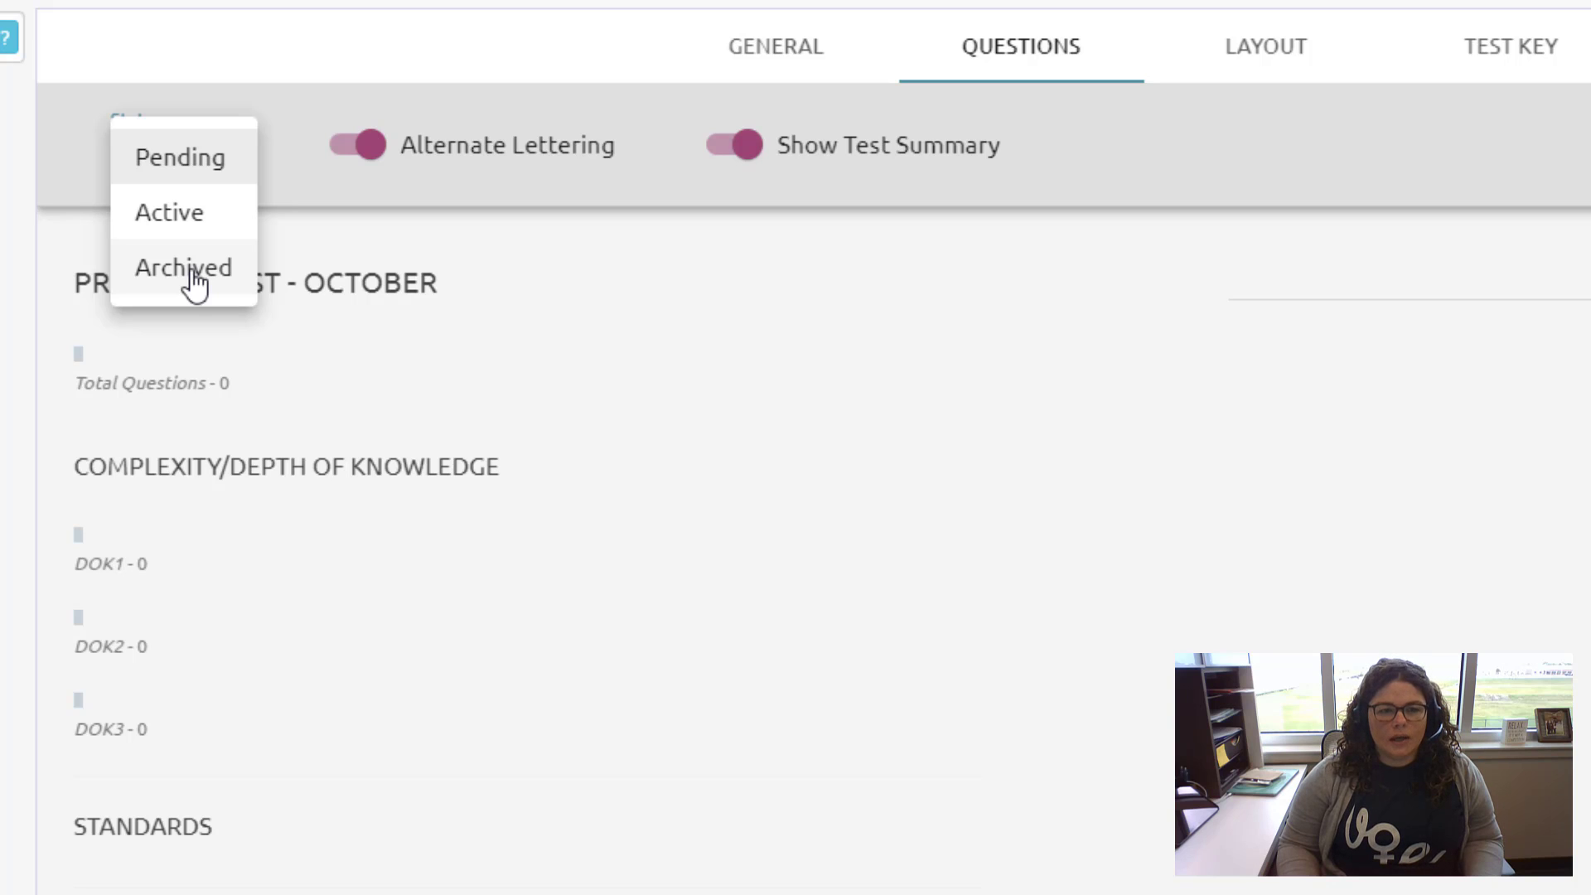
left_click(694, 305)
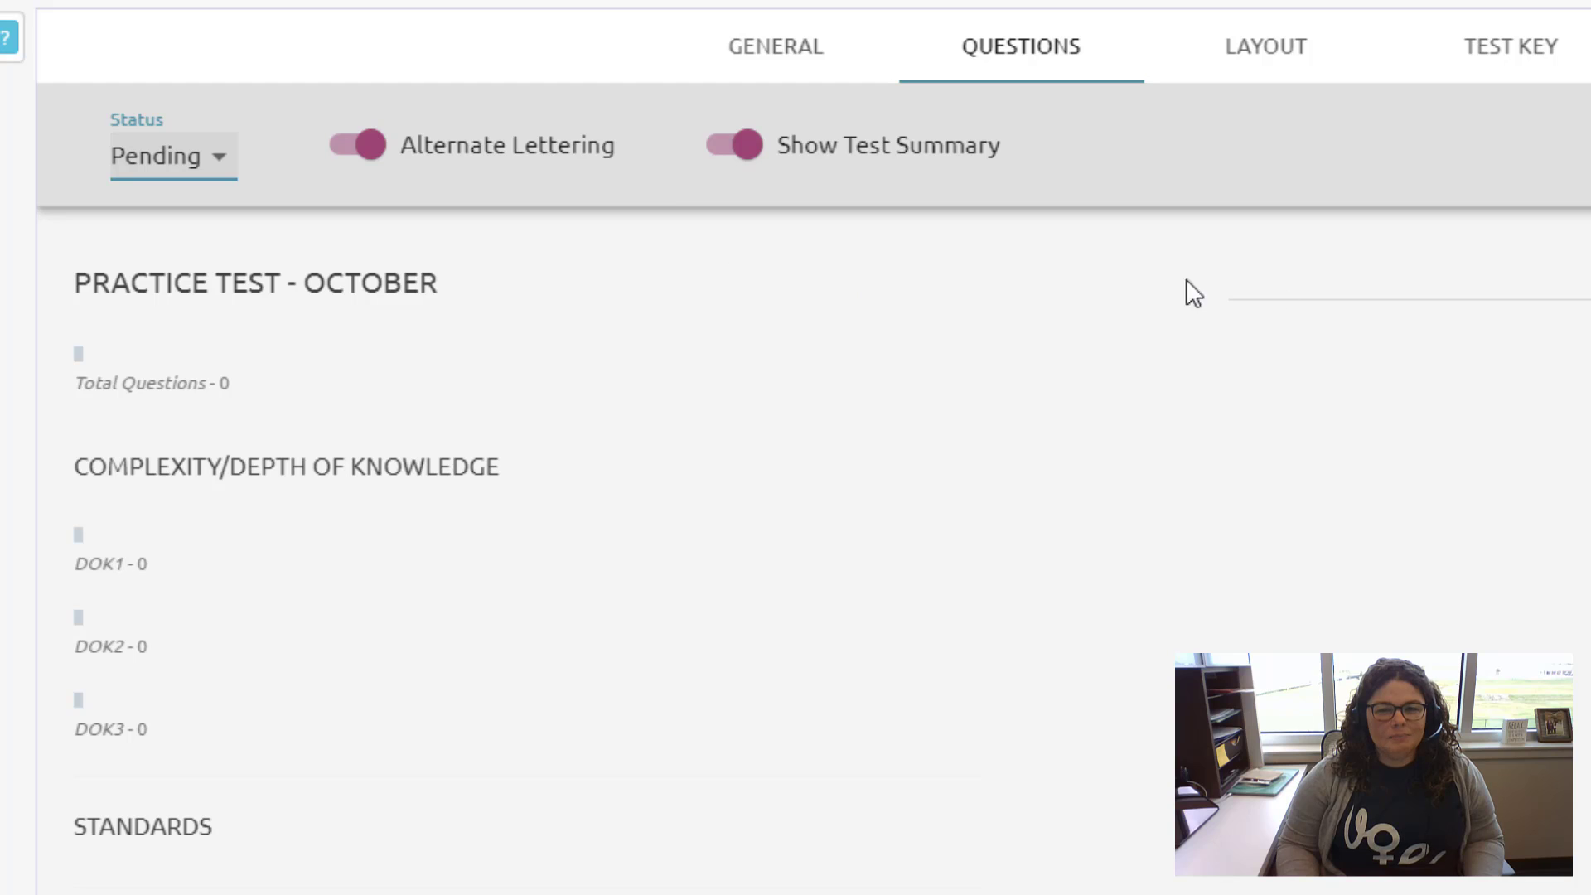
left_click(734, 145)
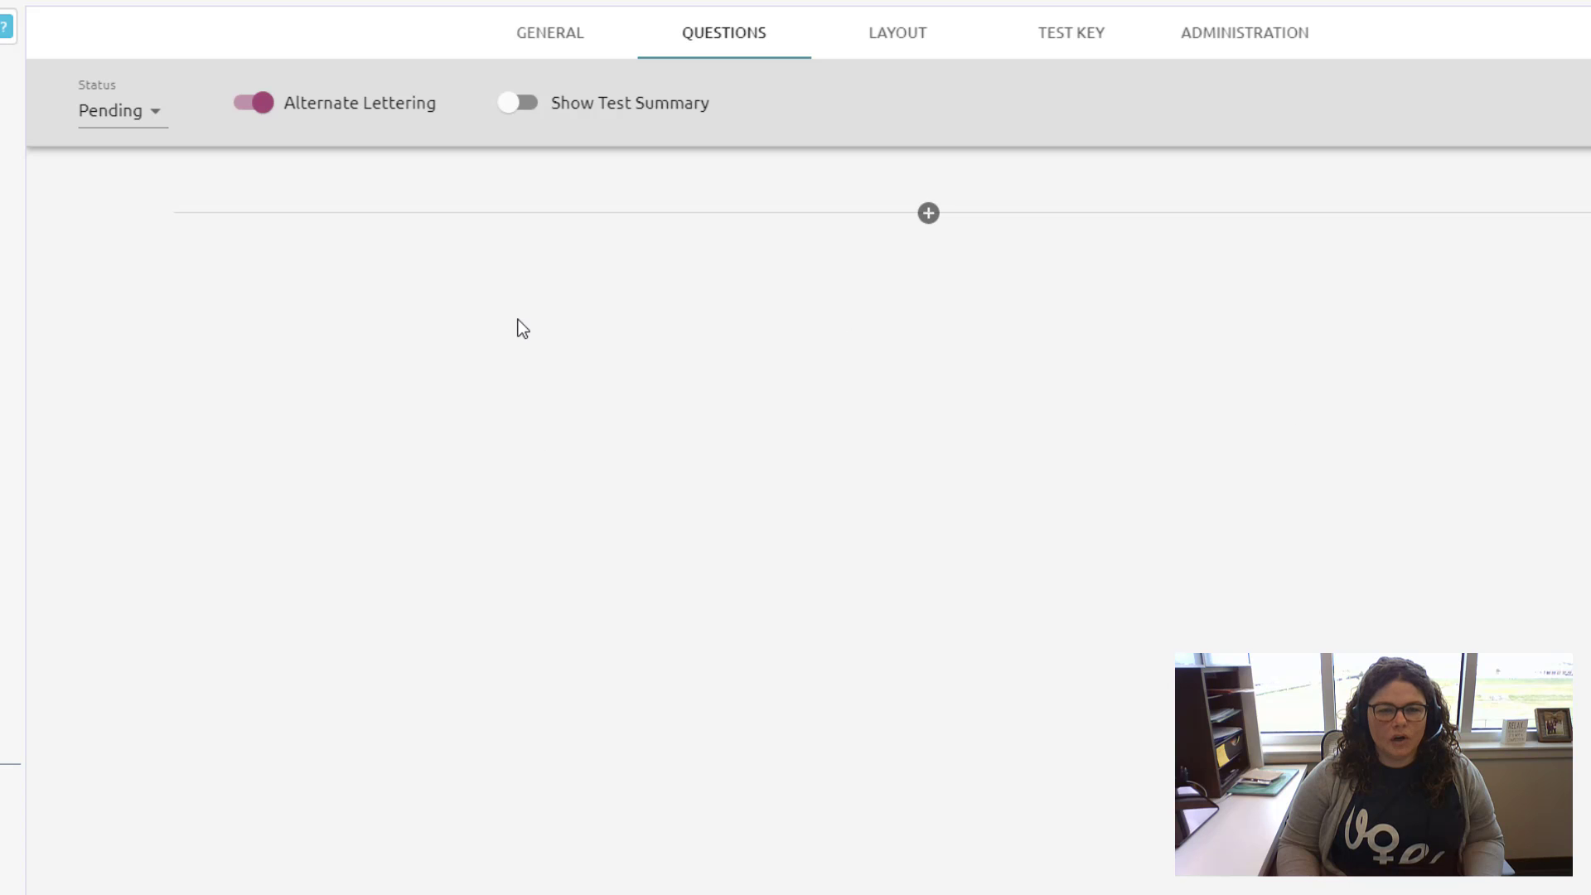
left_click(513, 107)
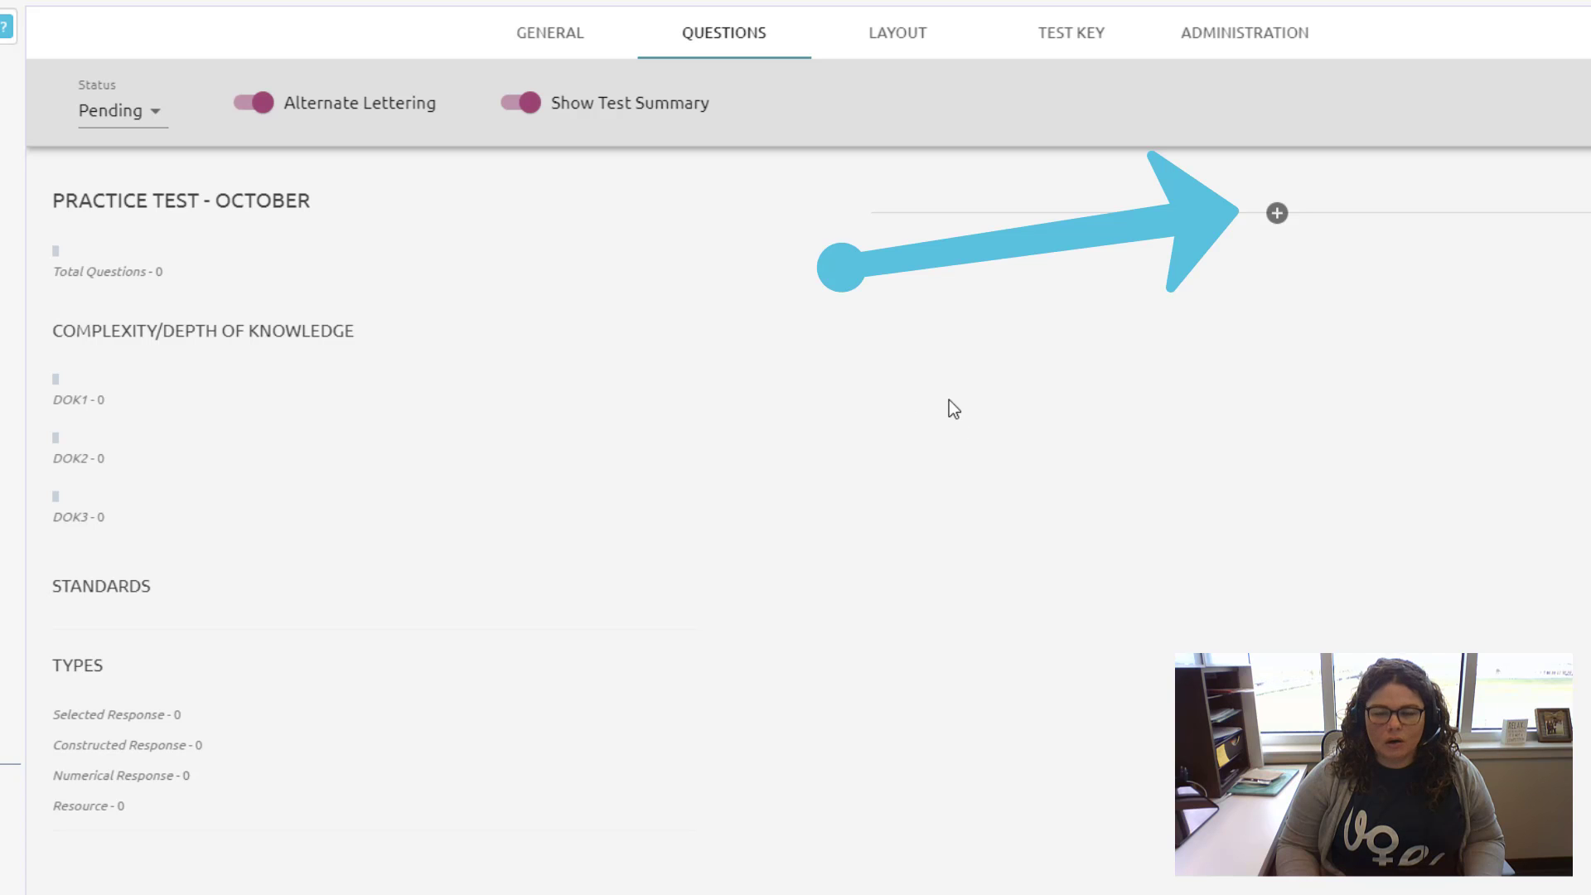
Add a new item to the test with Selected Response as the question type.
left_click(1278, 215)
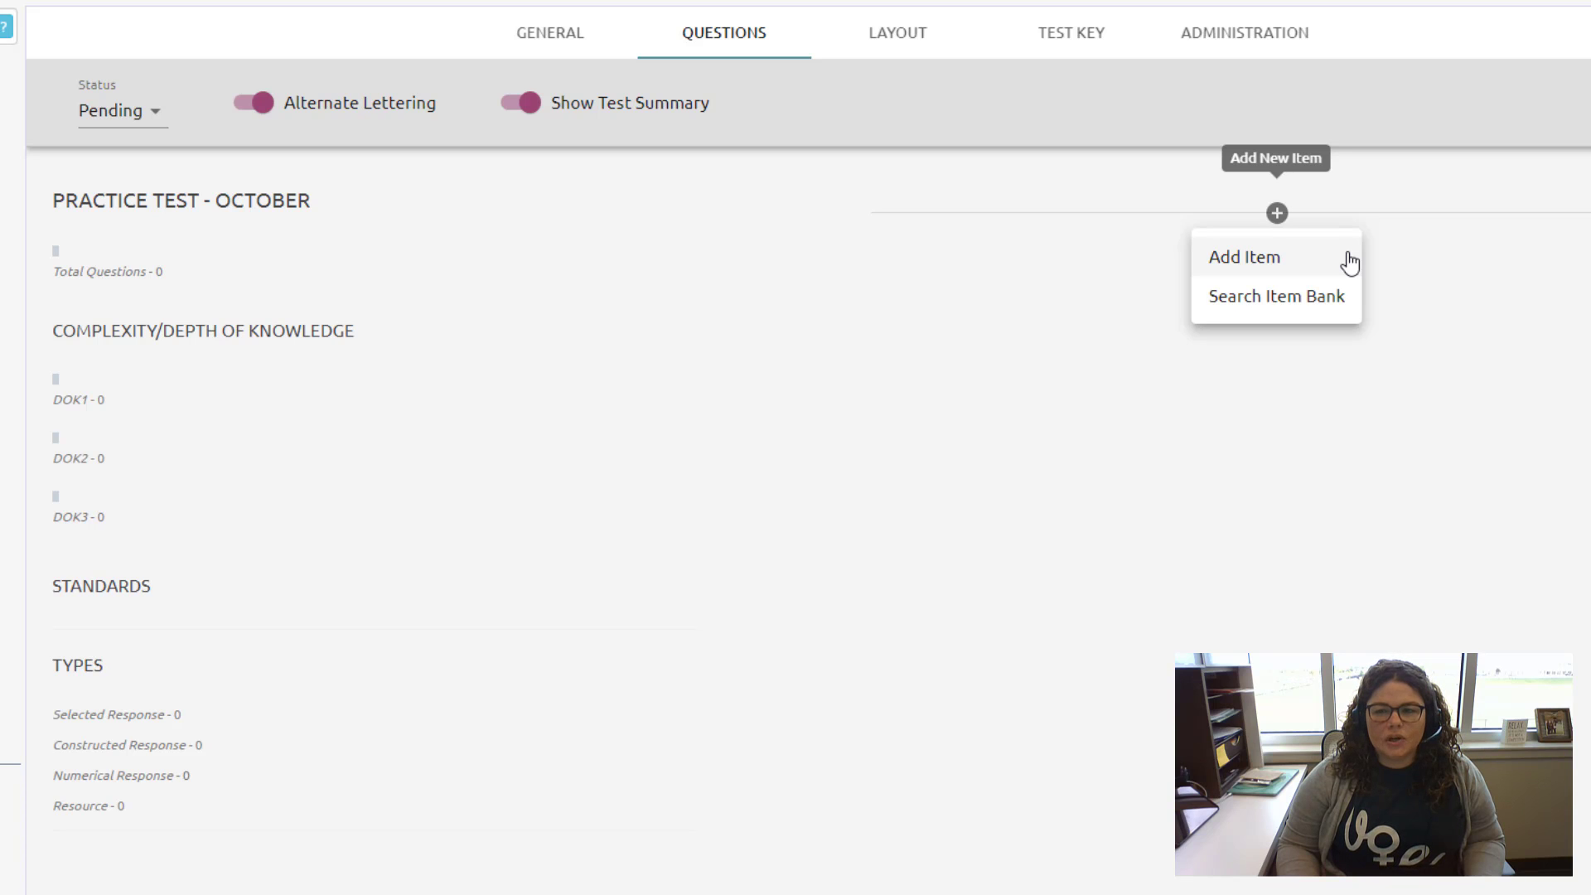
left_click(1306, 265)
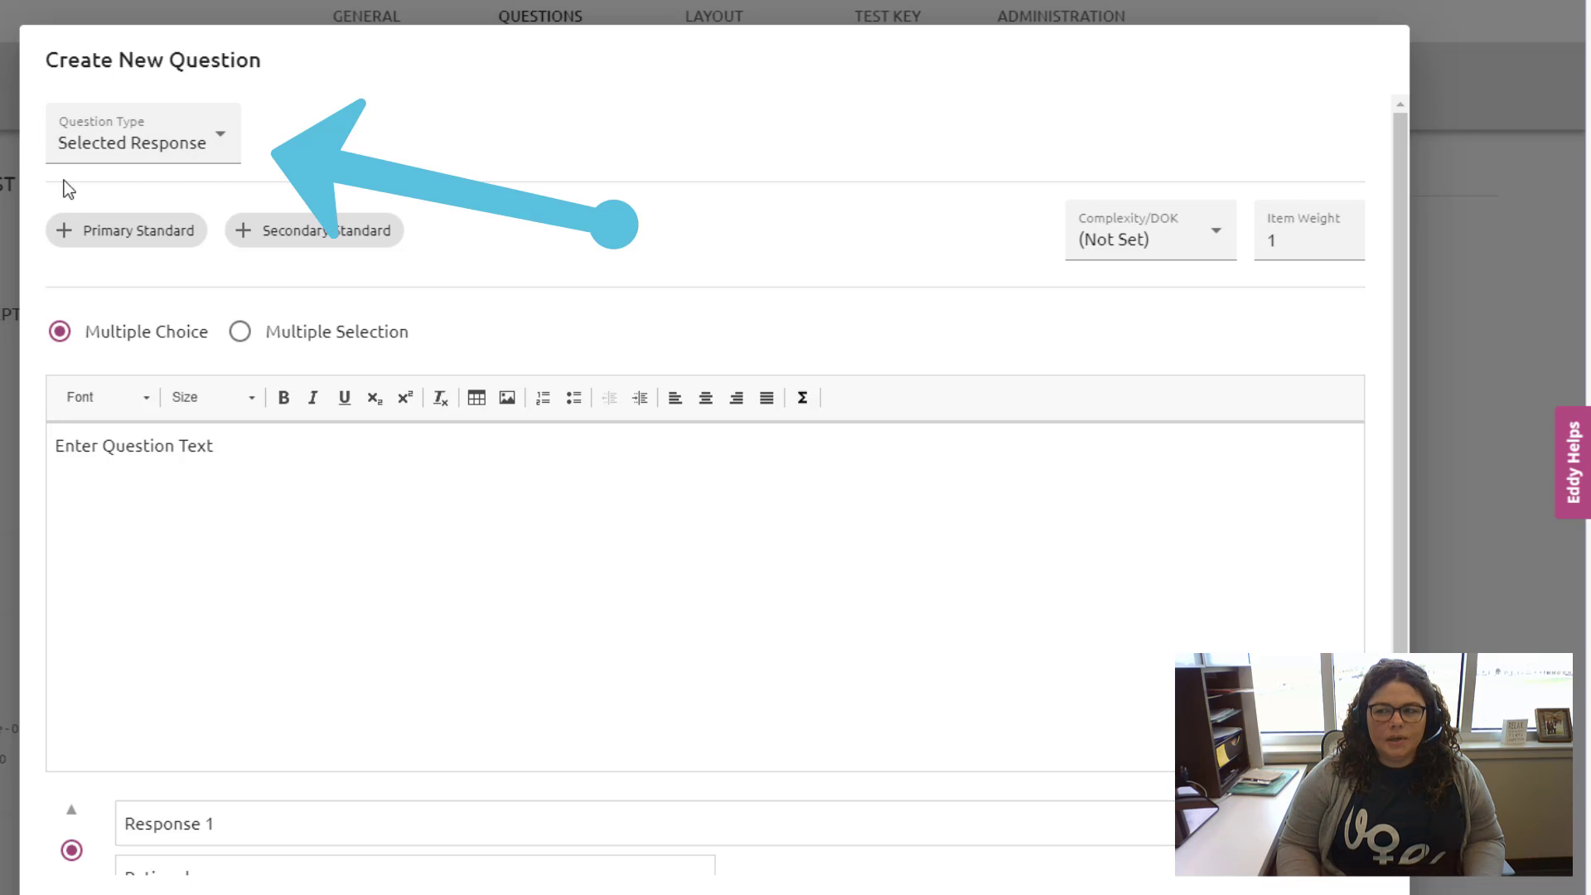
left_click(222, 139)
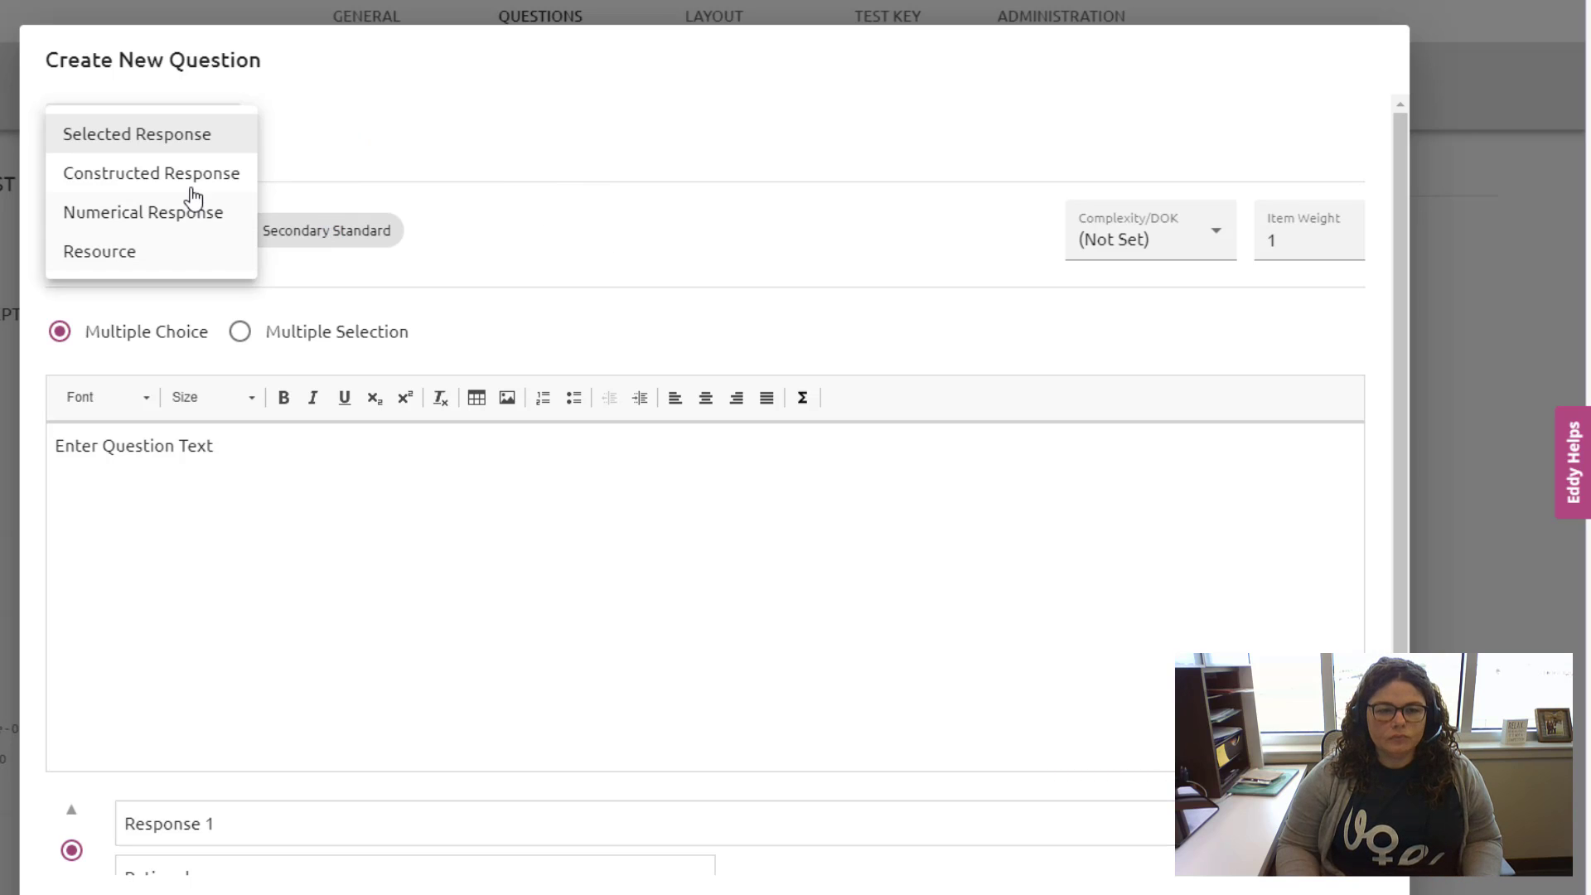
left_click(107, 143)
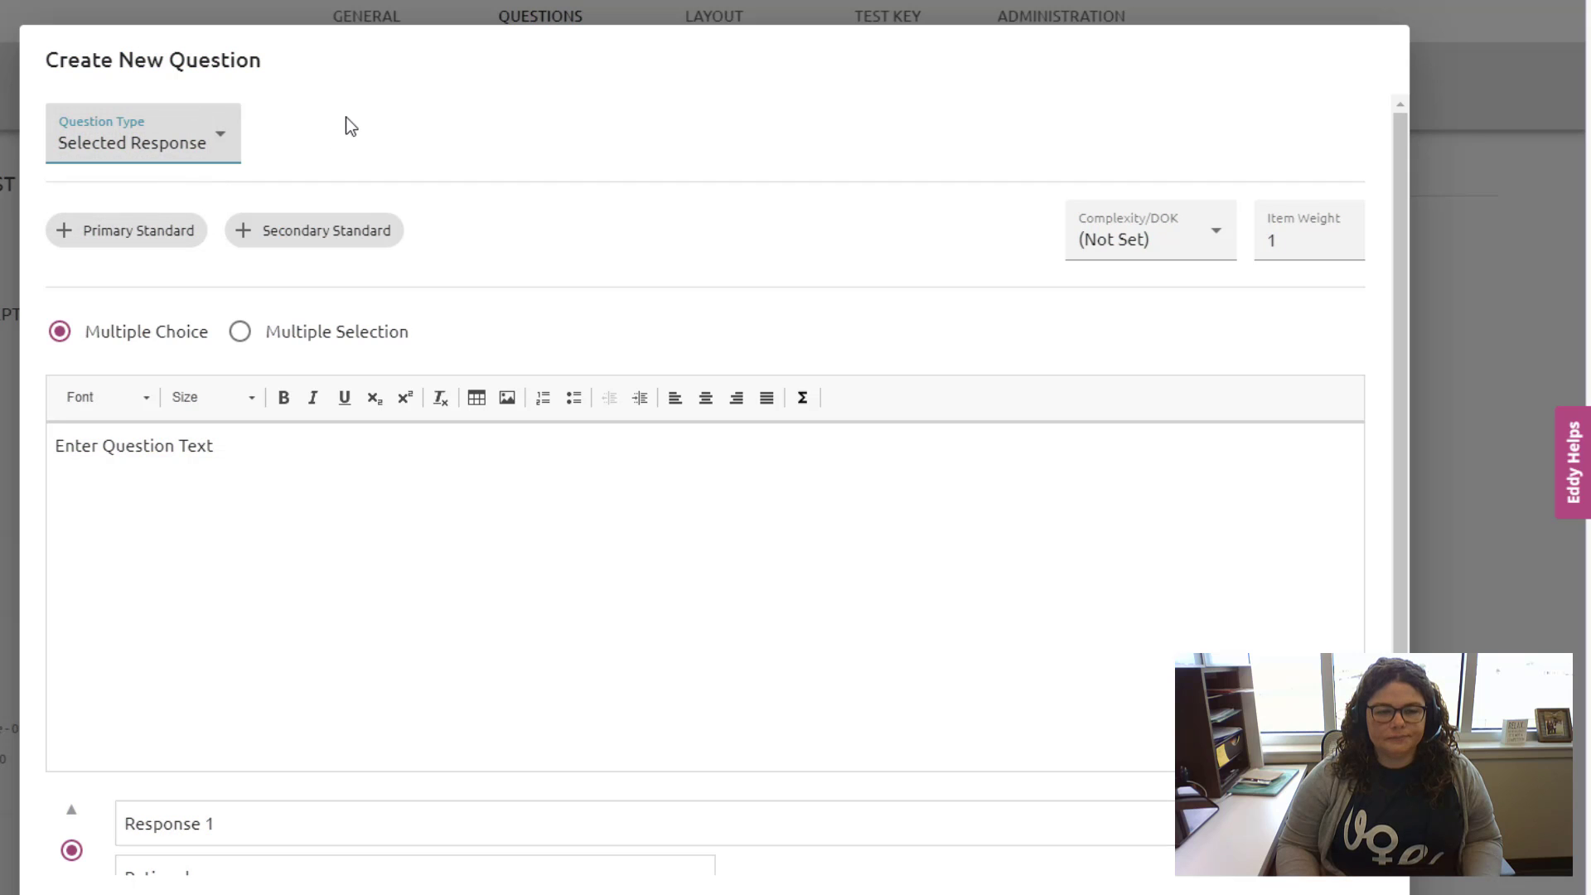
Try filtering the English IV standards by "read", clear the filter, and assign ELP.1(A) as the question's primary standard.
left_click(135, 246)
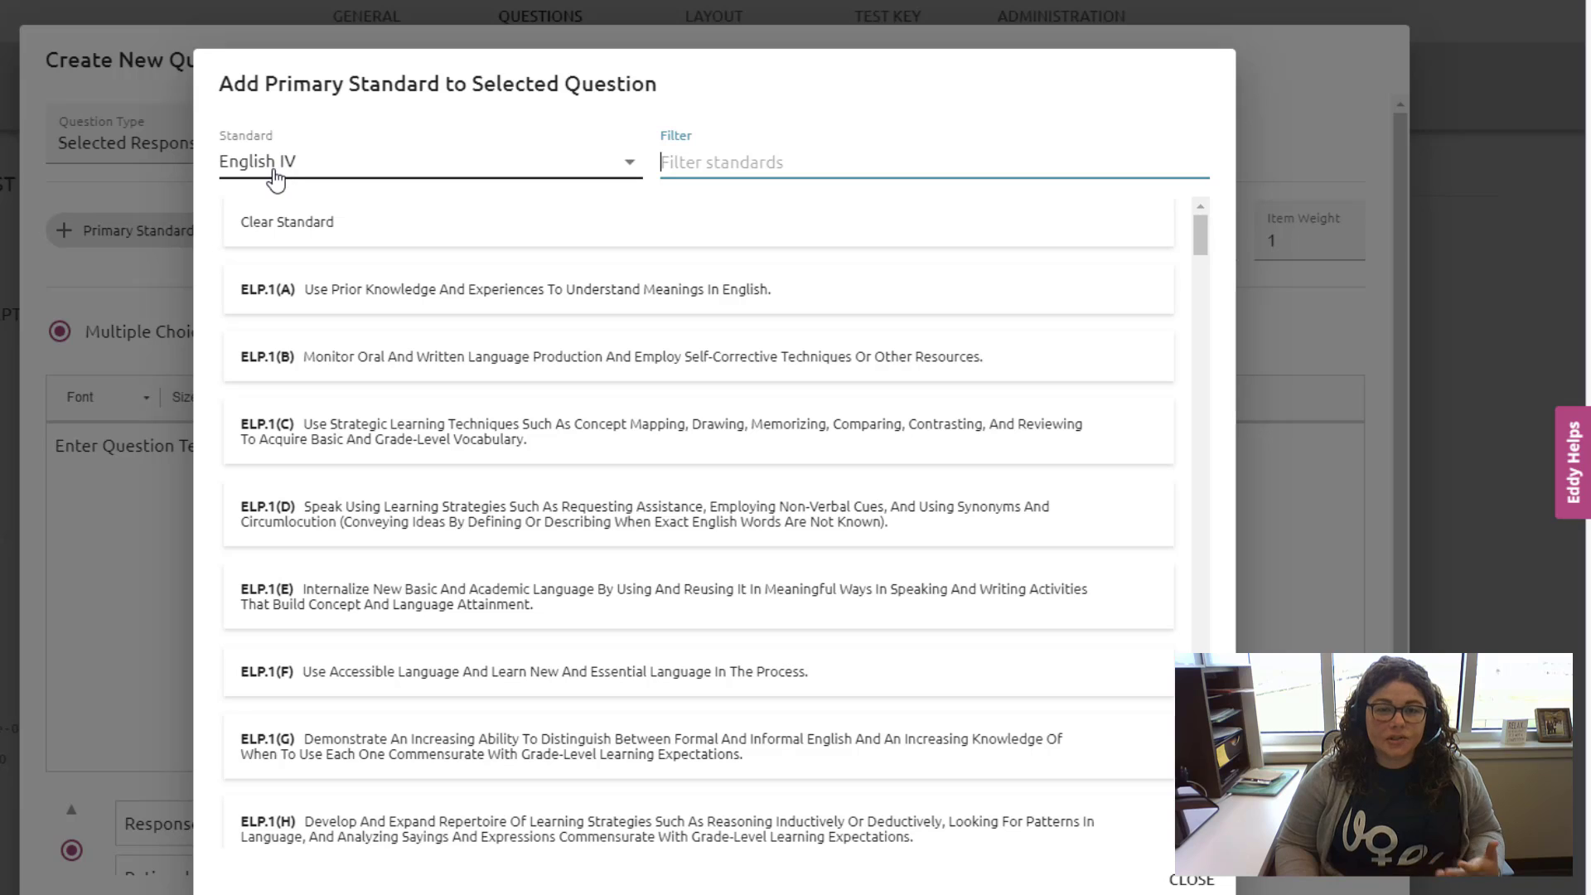
scroll(448, 439, "down", 2)
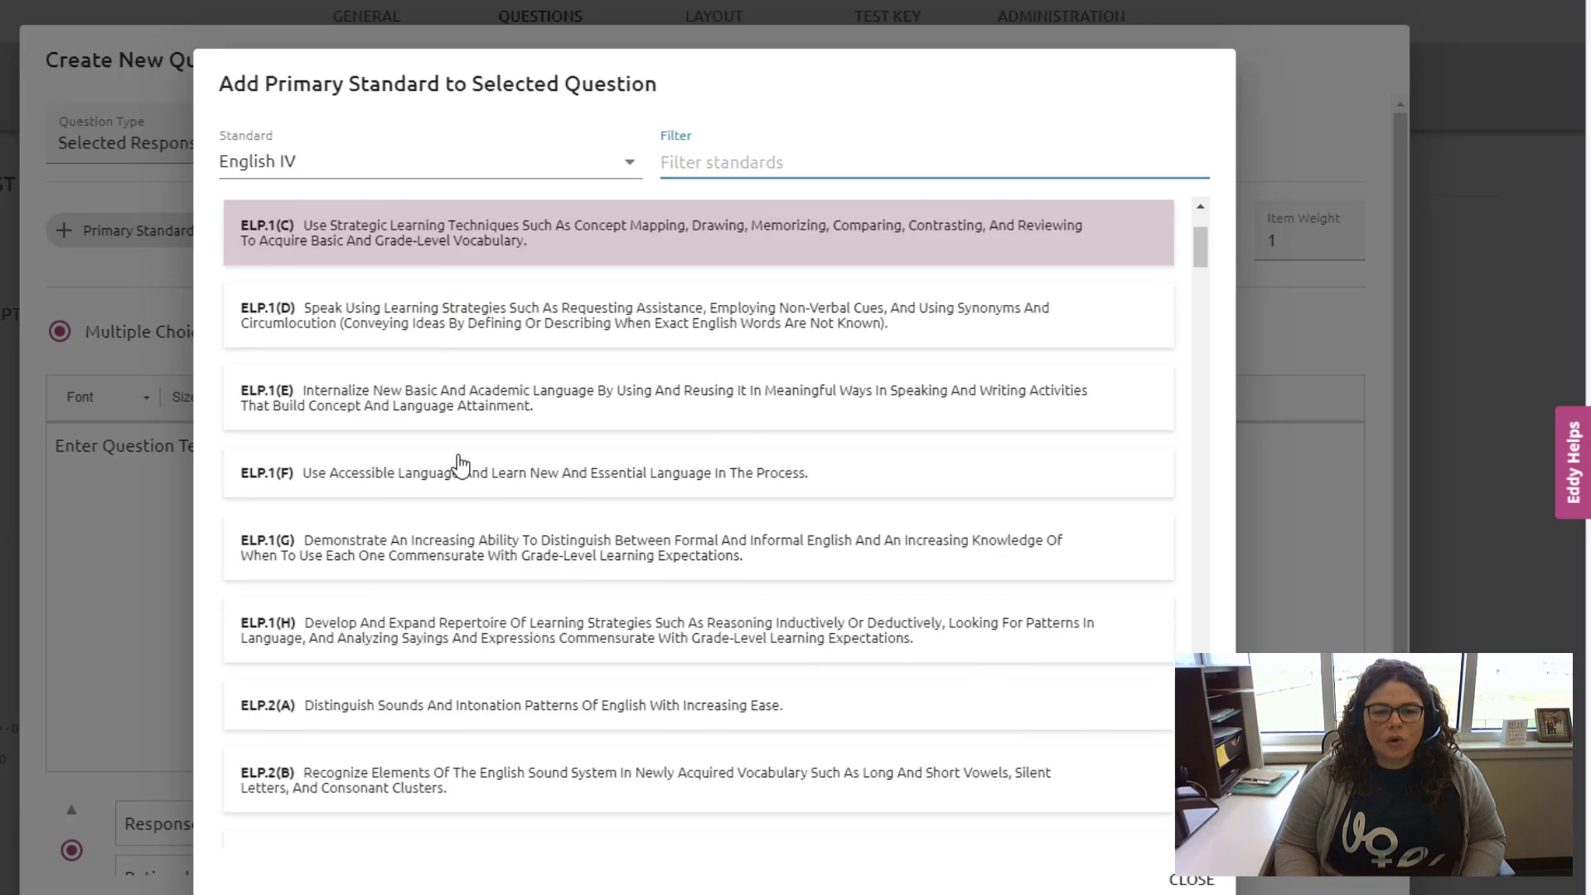
scroll(462, 466, "down", 3)
scroll(460, 468, "up", 5)
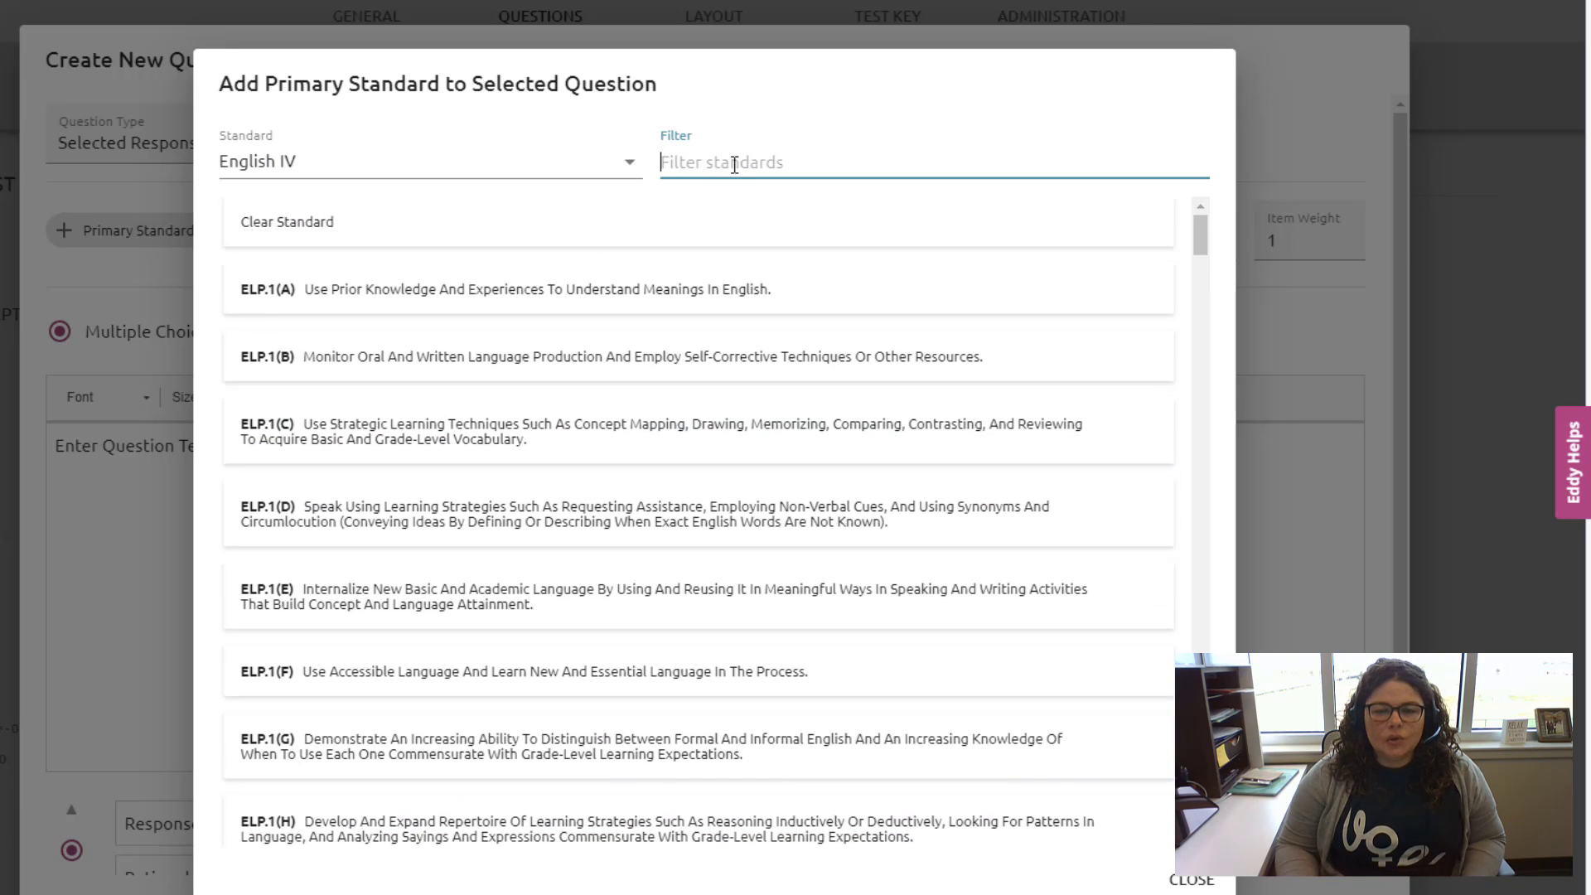
type("read")
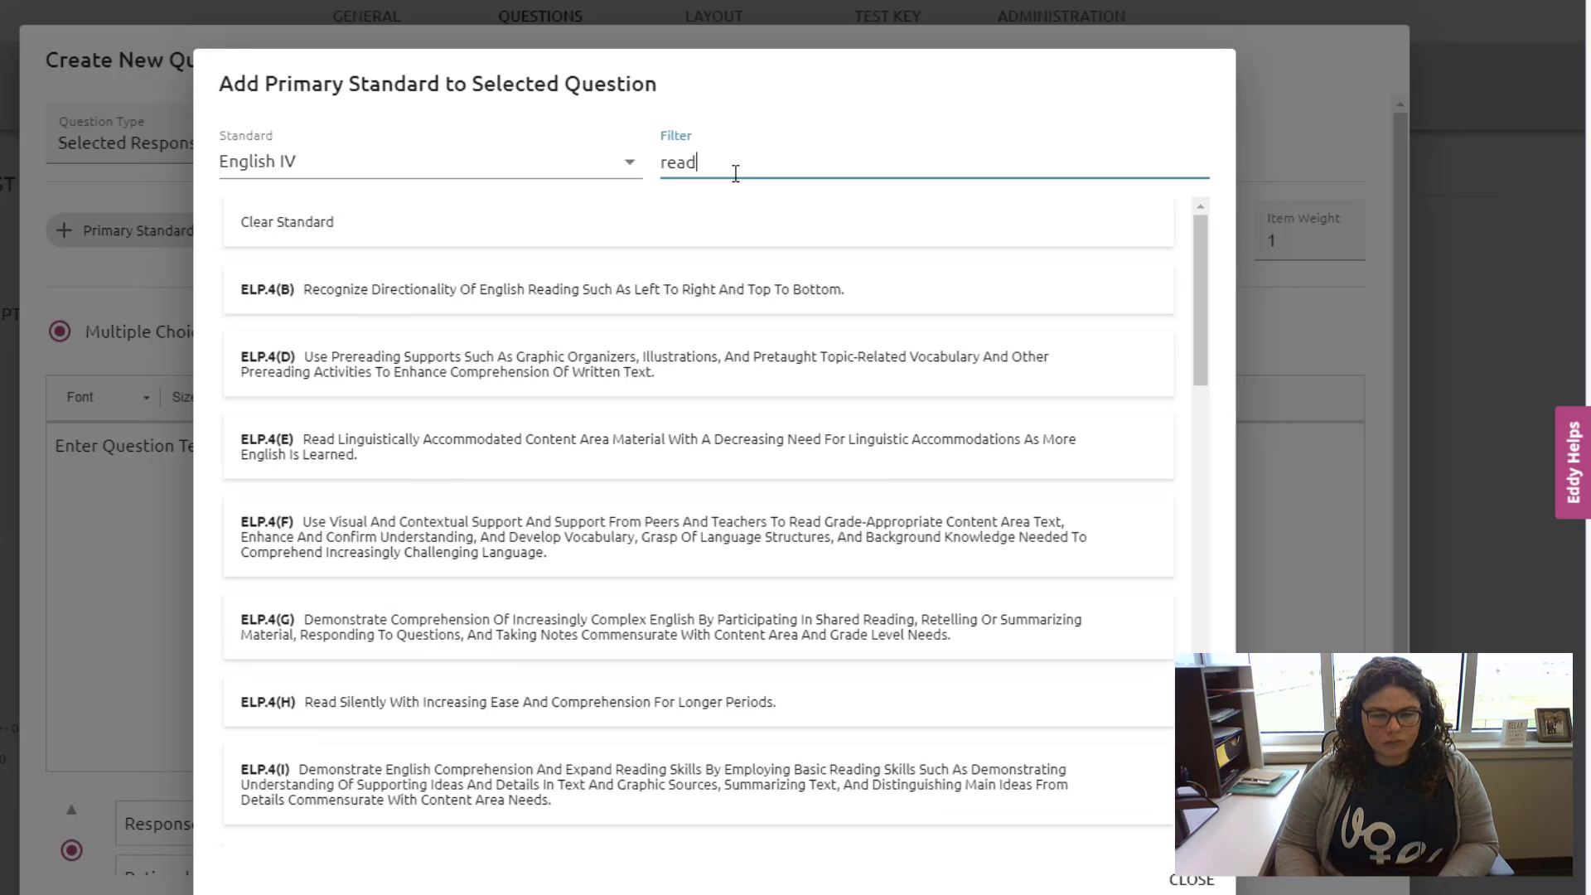
key("BackSpace")
key("BackSpace")
key("BackSpace")
key("BackSpace")
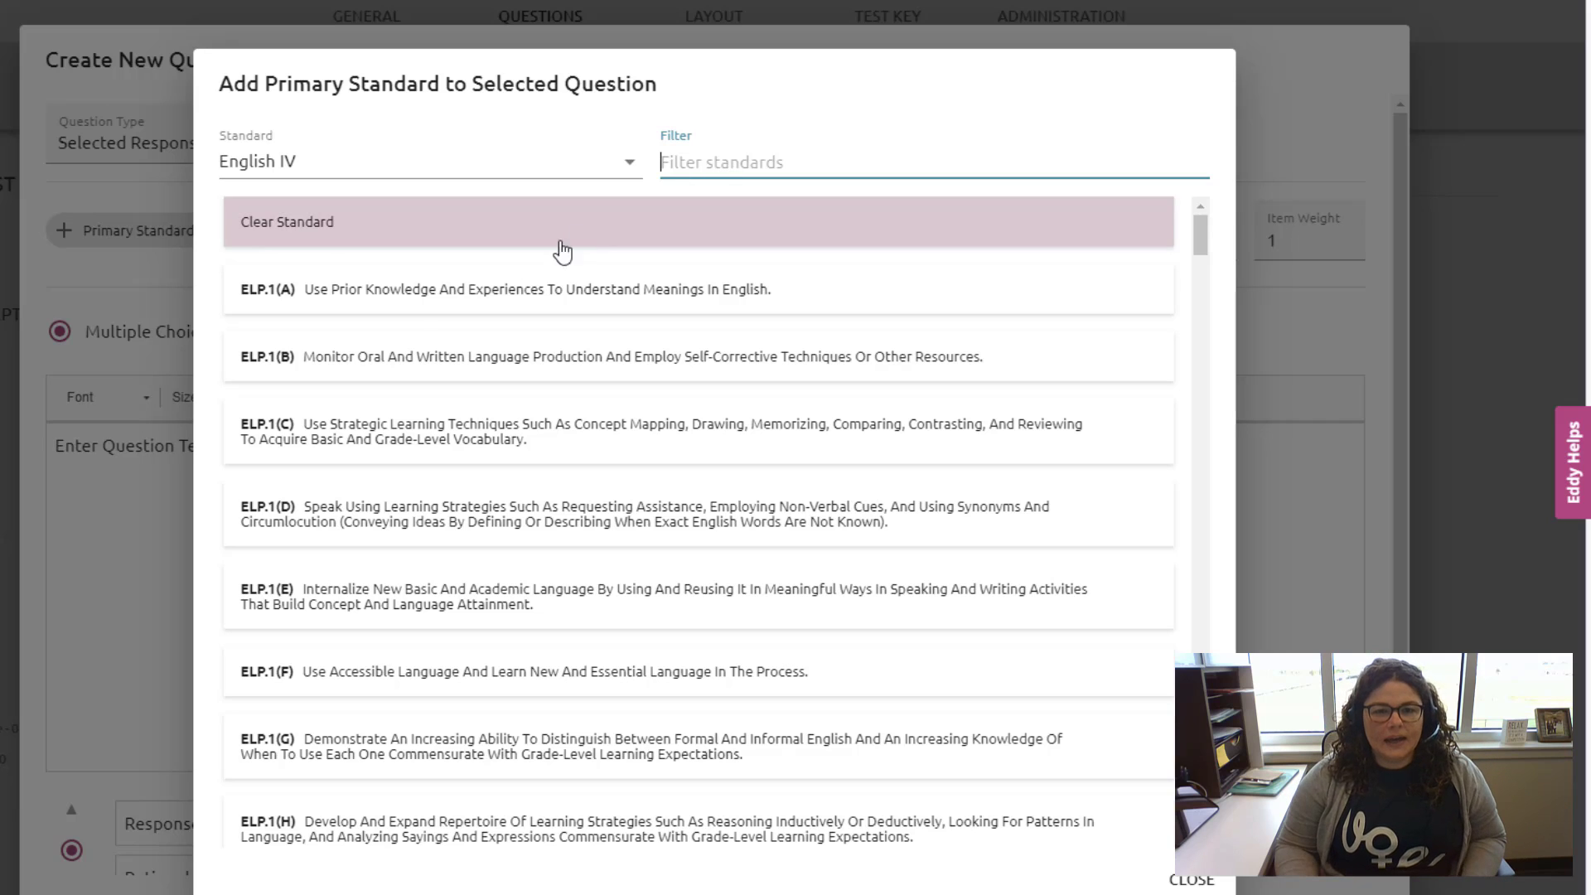
left_click(387, 303)
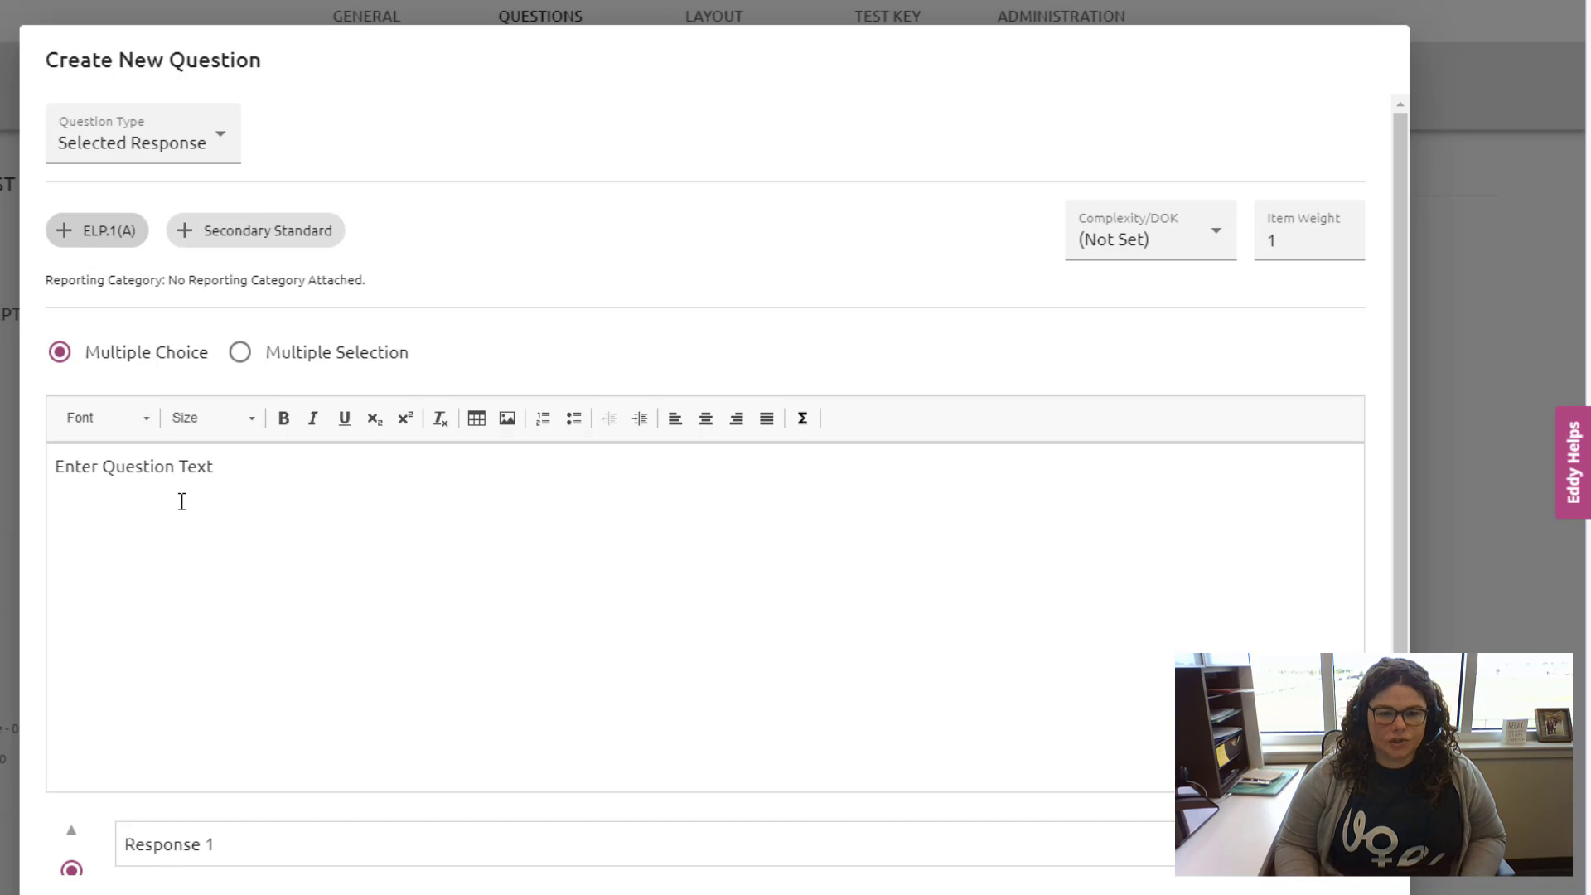
Assign ELP.1(D) as the question's secondary standard and clear that secondary standard again.
left_click(293, 242)
left_click(337, 507)
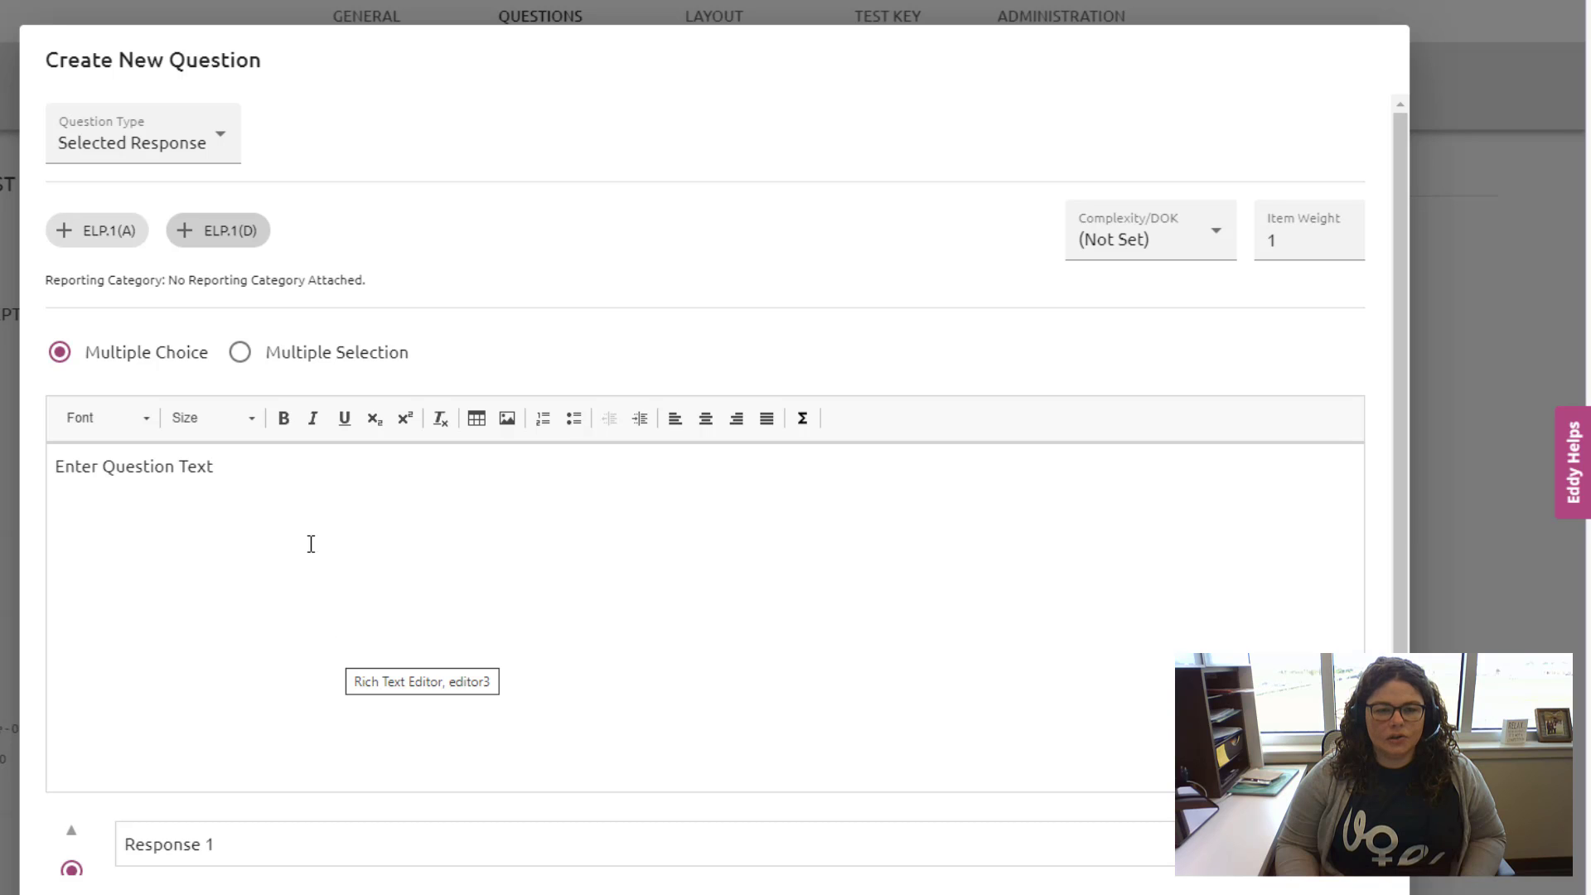
left_click(223, 240)
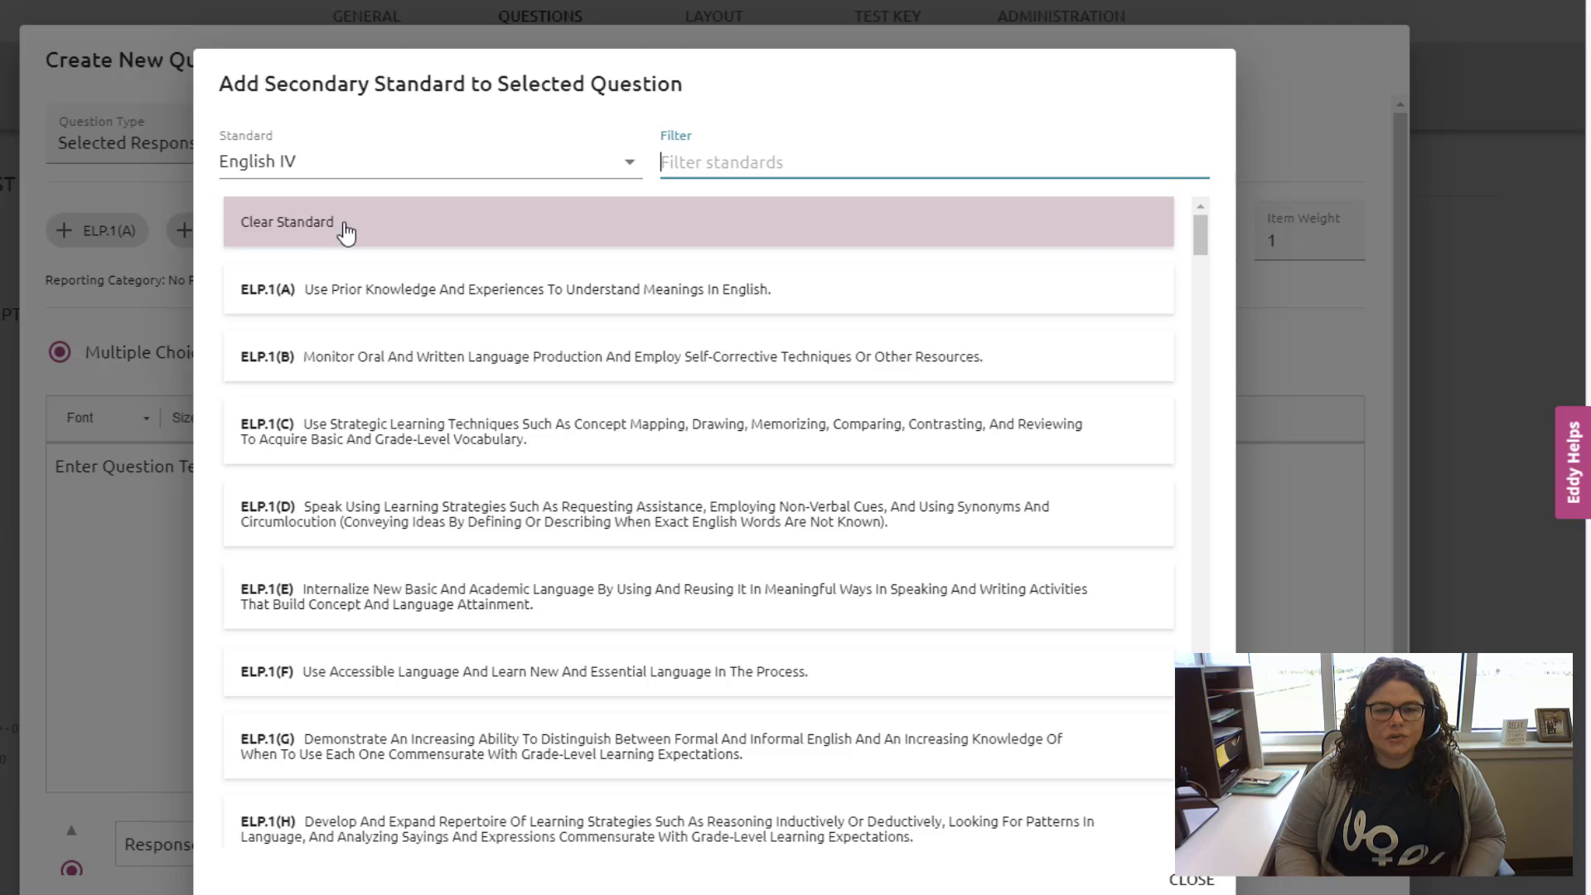
left_click(344, 234)
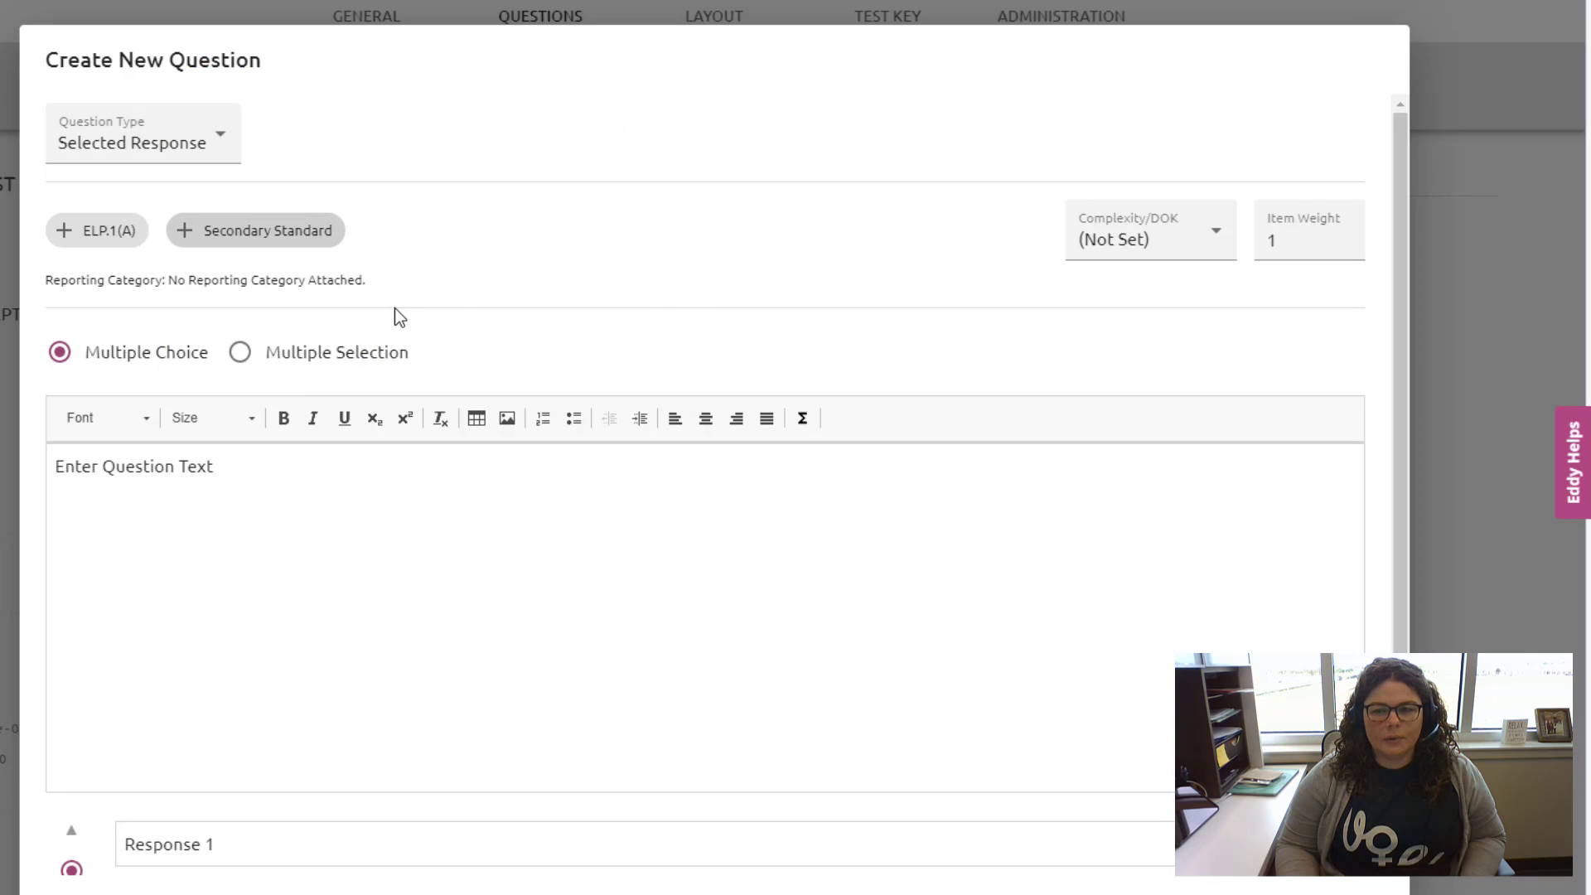
Set the question's Complexity/DOK to DOK1.
left_click(1128, 250)
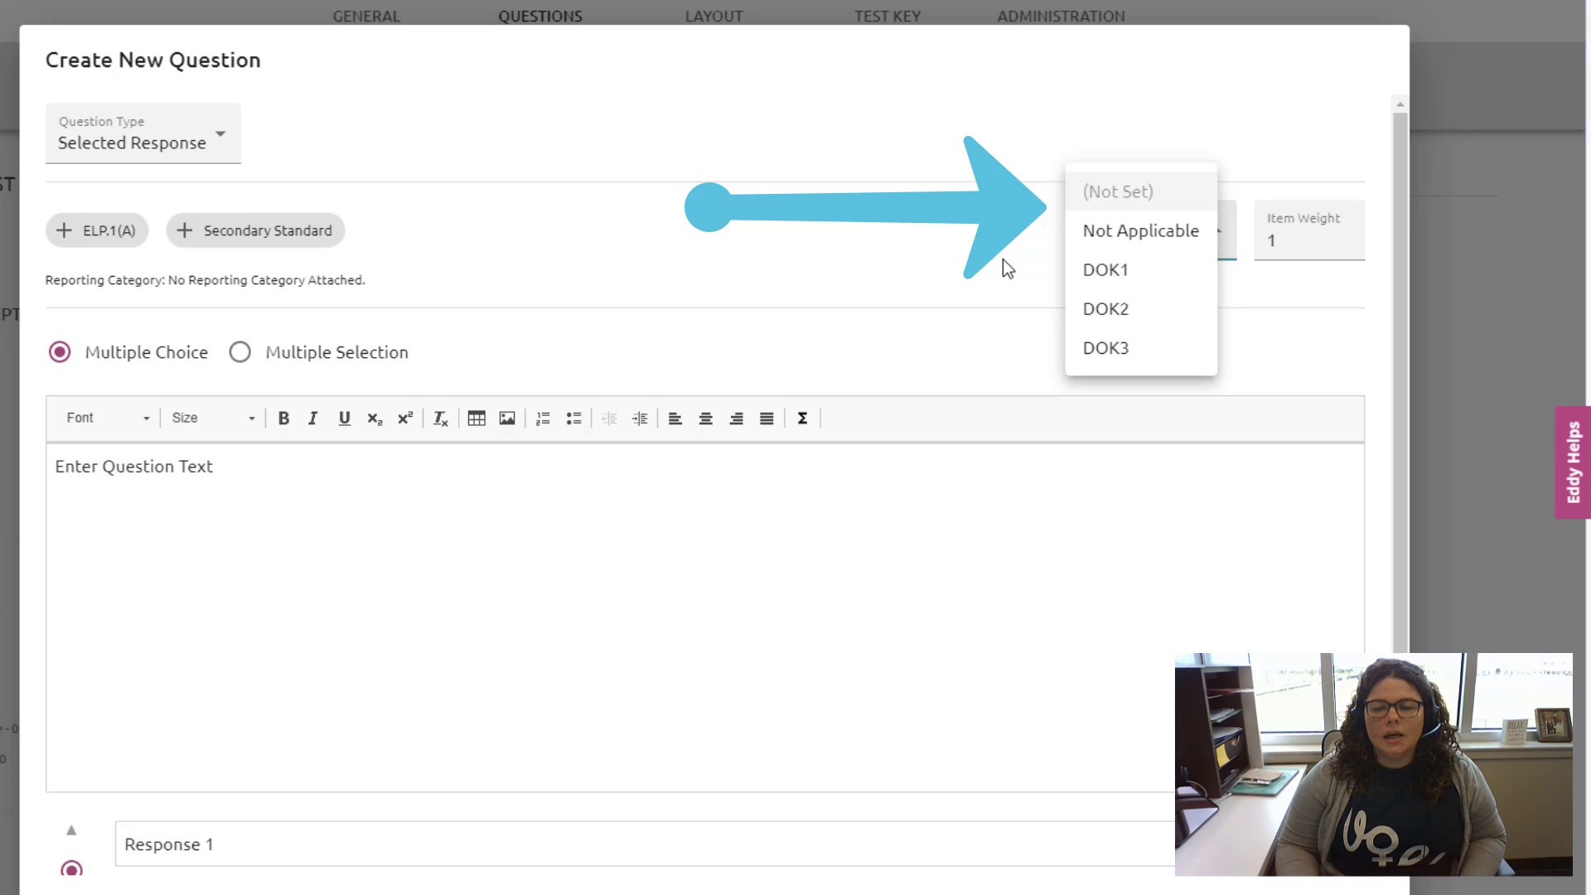
left_click(1102, 270)
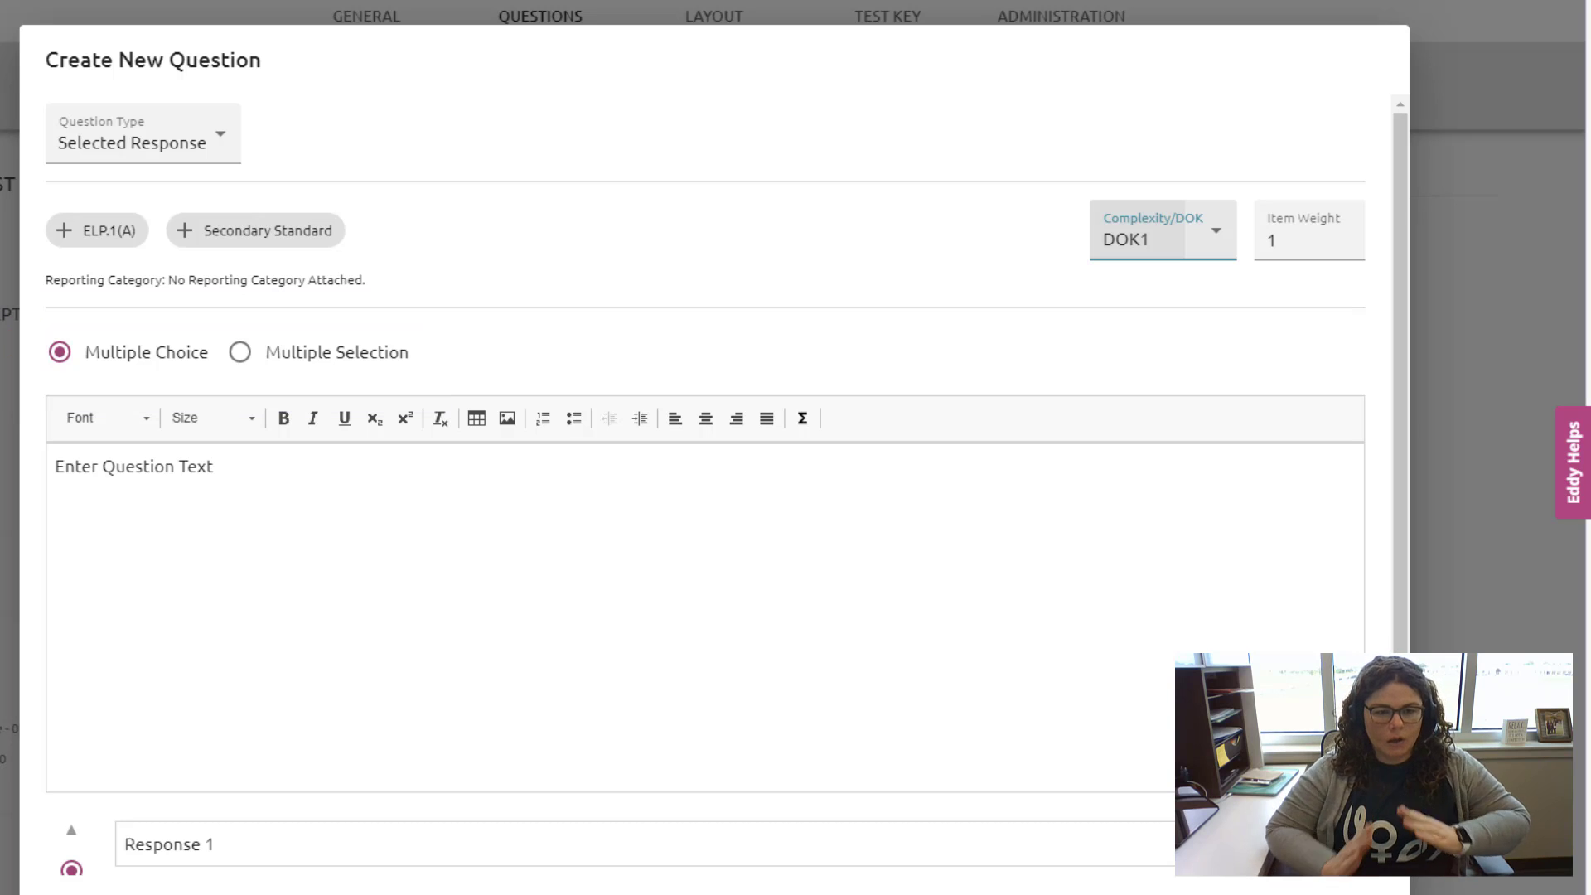
Start an equation from the question editor, look over its integral and summation symbols, and leave it without entering any.
left_click(71, 457)
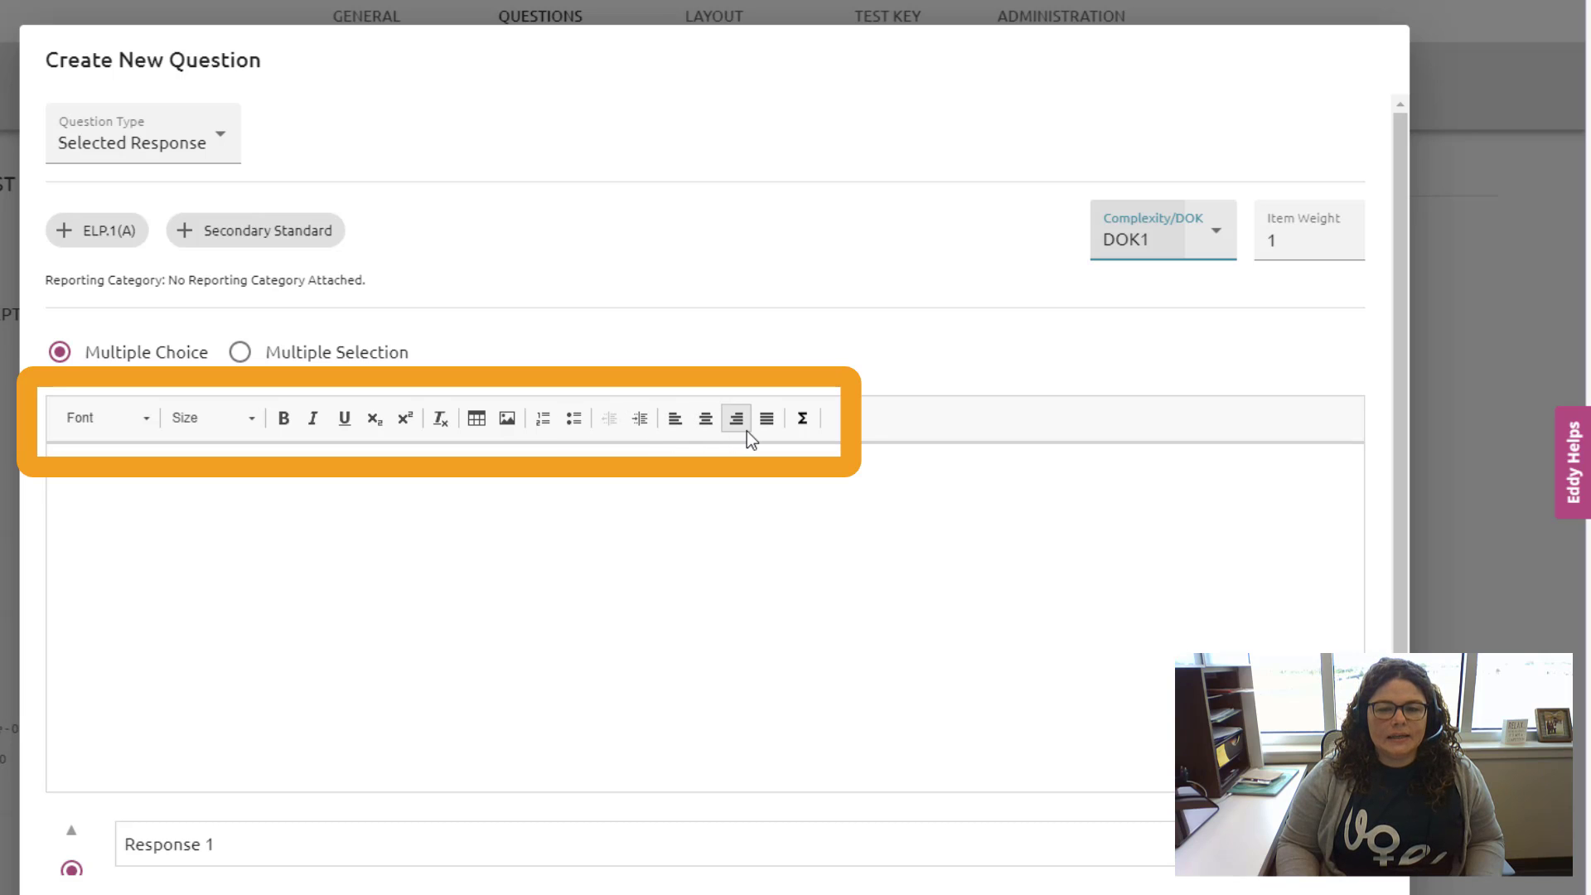
left_click(802, 420)
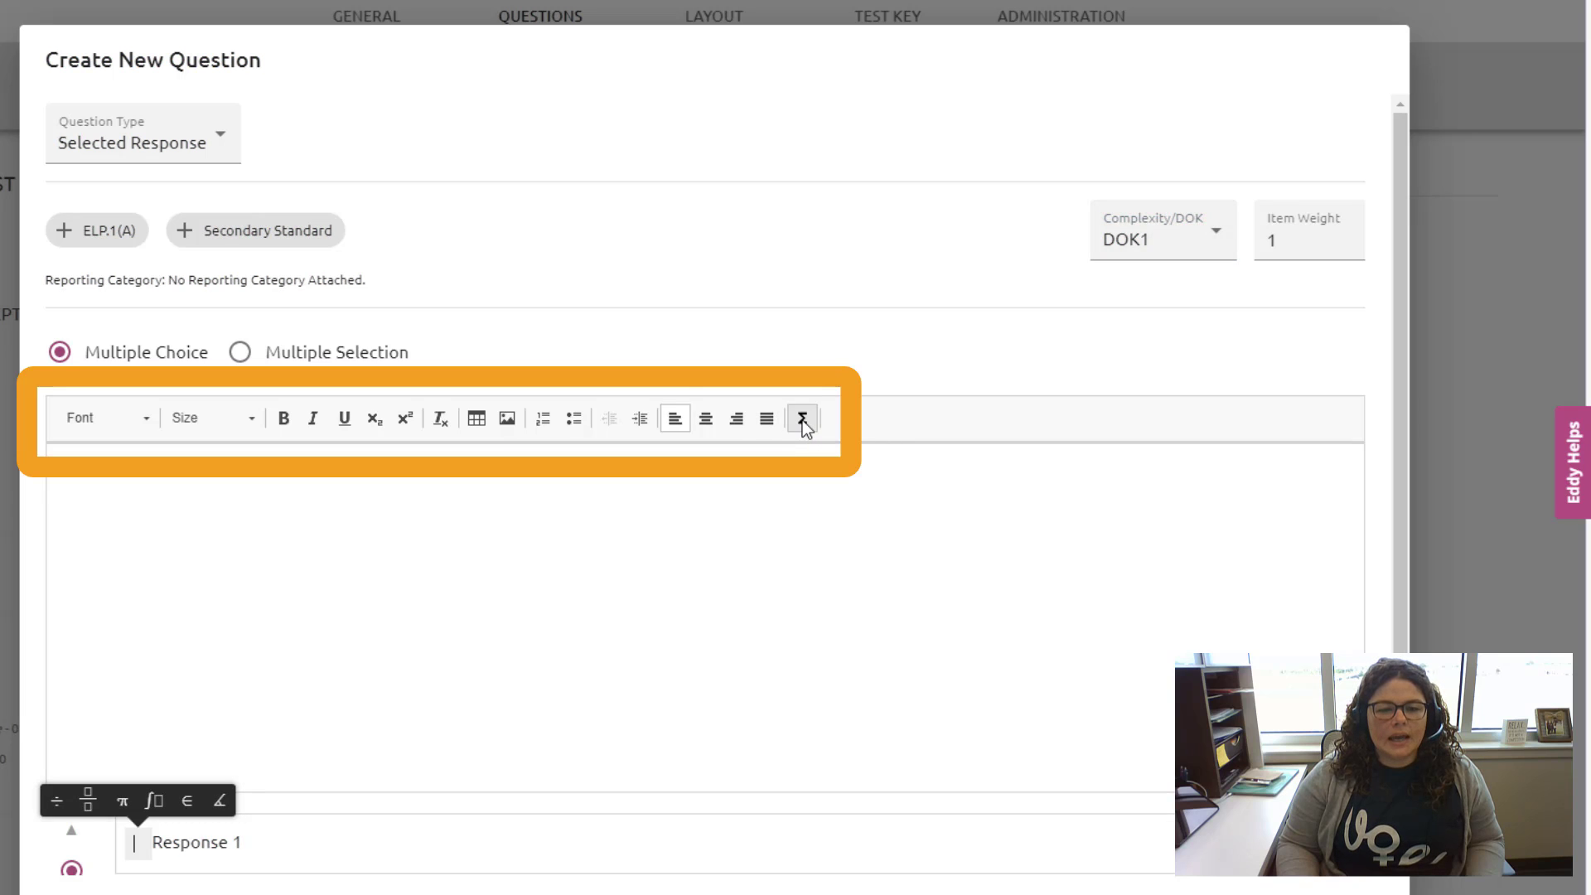
mouse_move(154, 798)
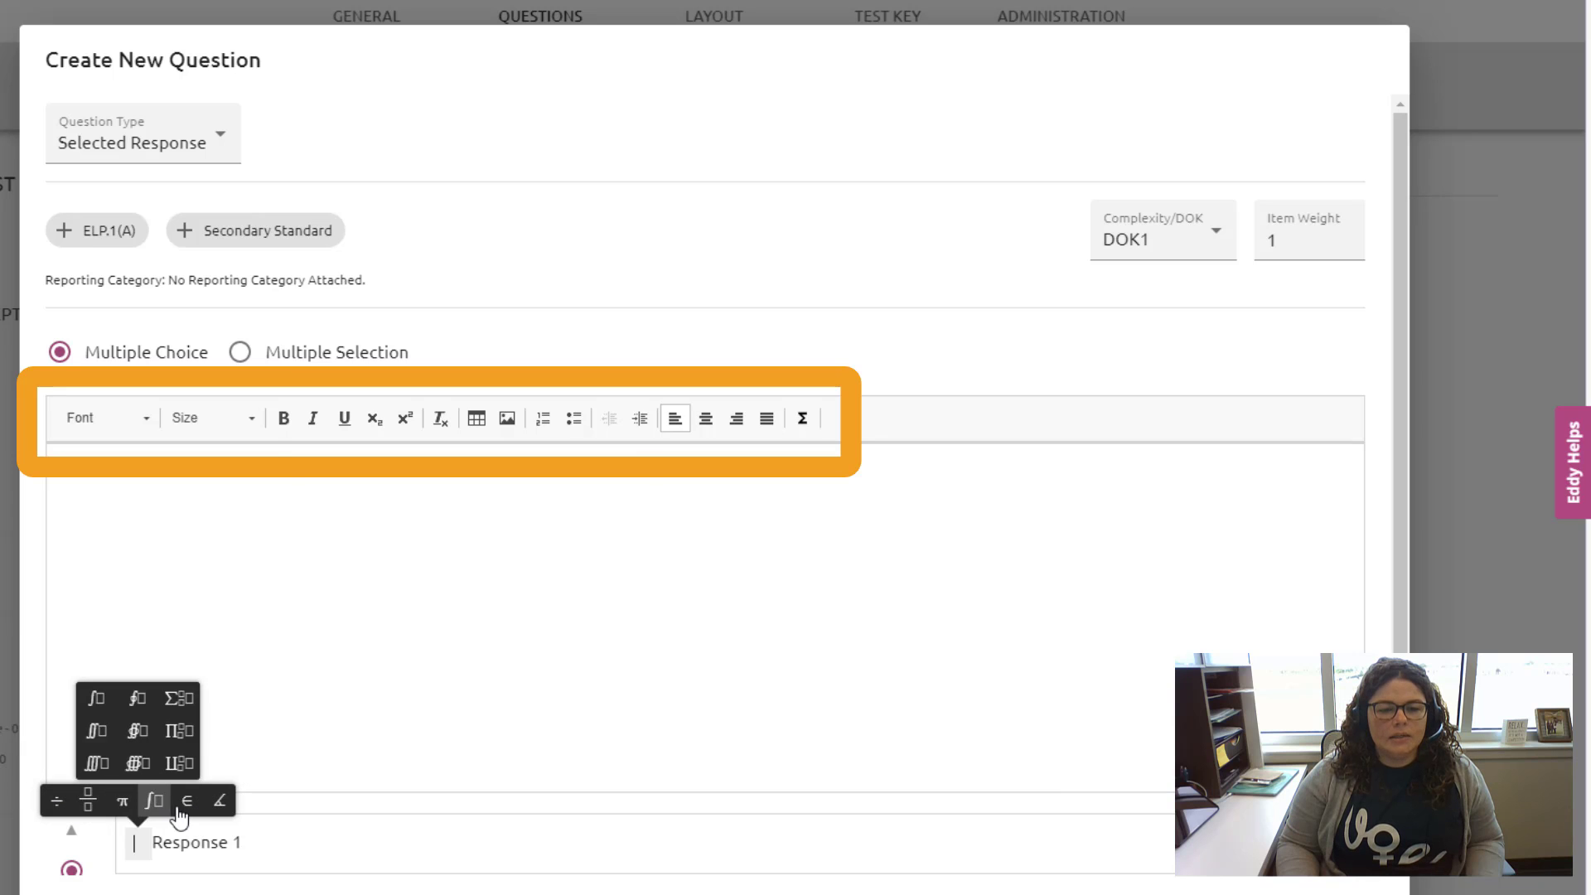
left_click(455, 724)
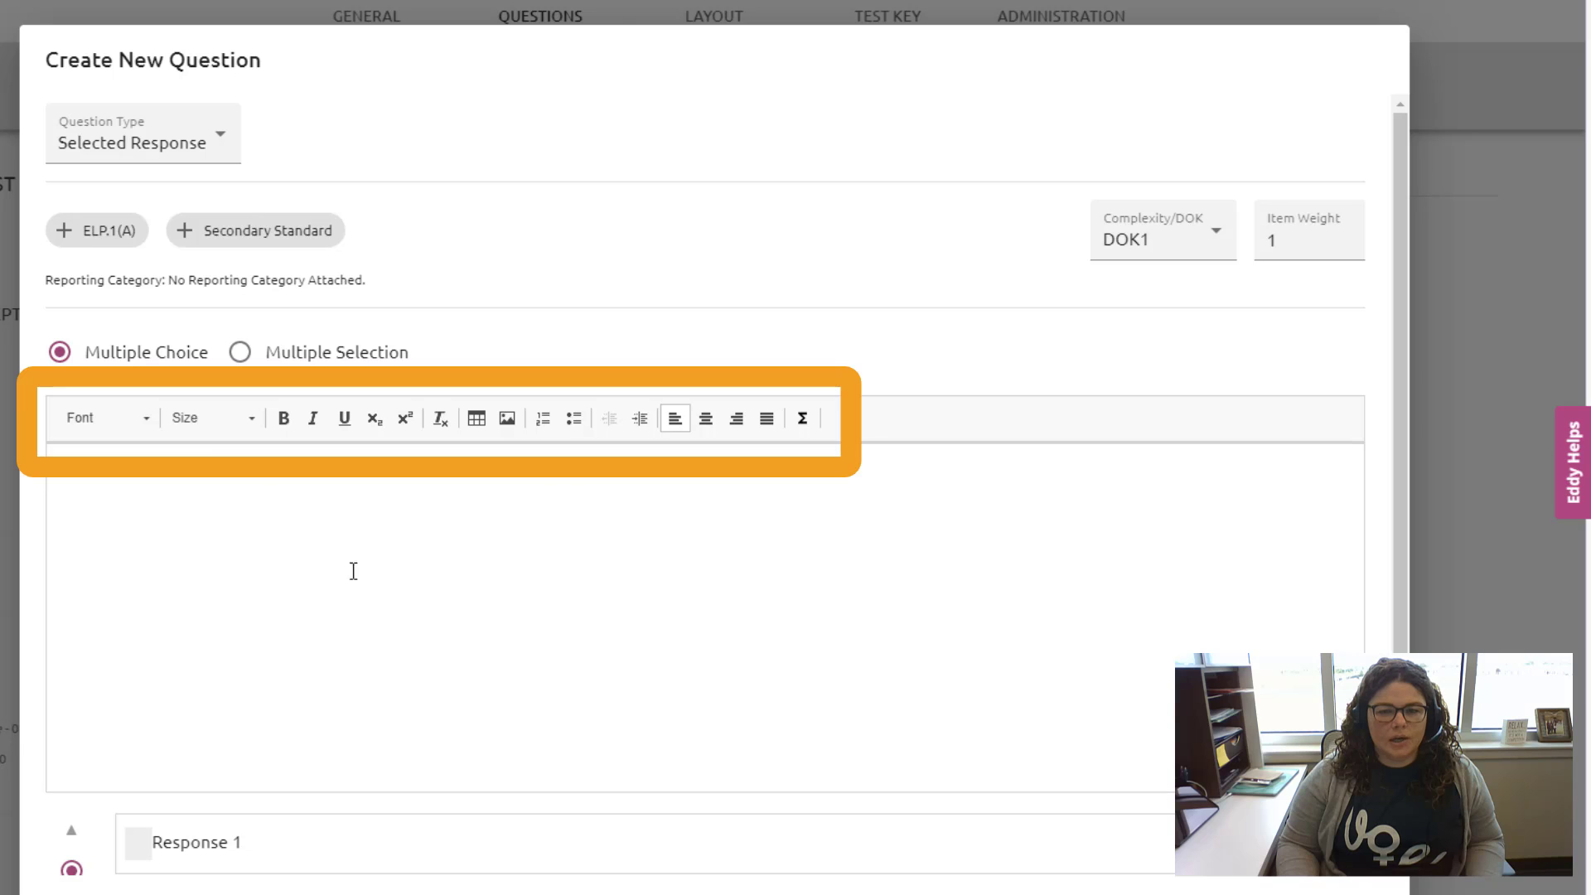
Replace the placeholder question text with "Who is this character?" and add blank lines below it.
key("ctrl+a")
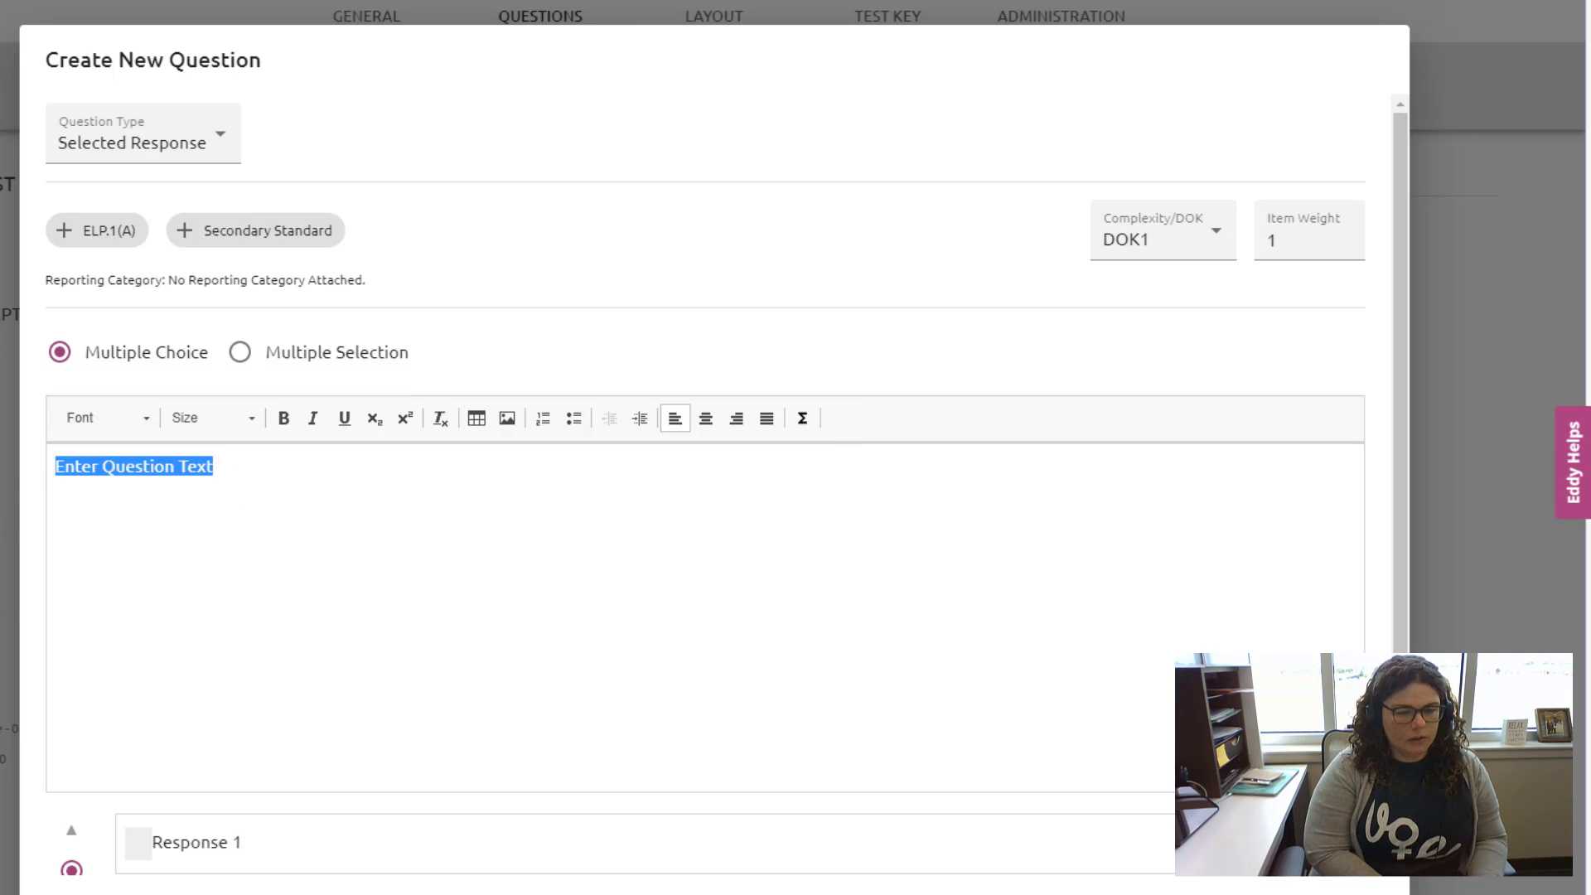
type("Who is this character?")
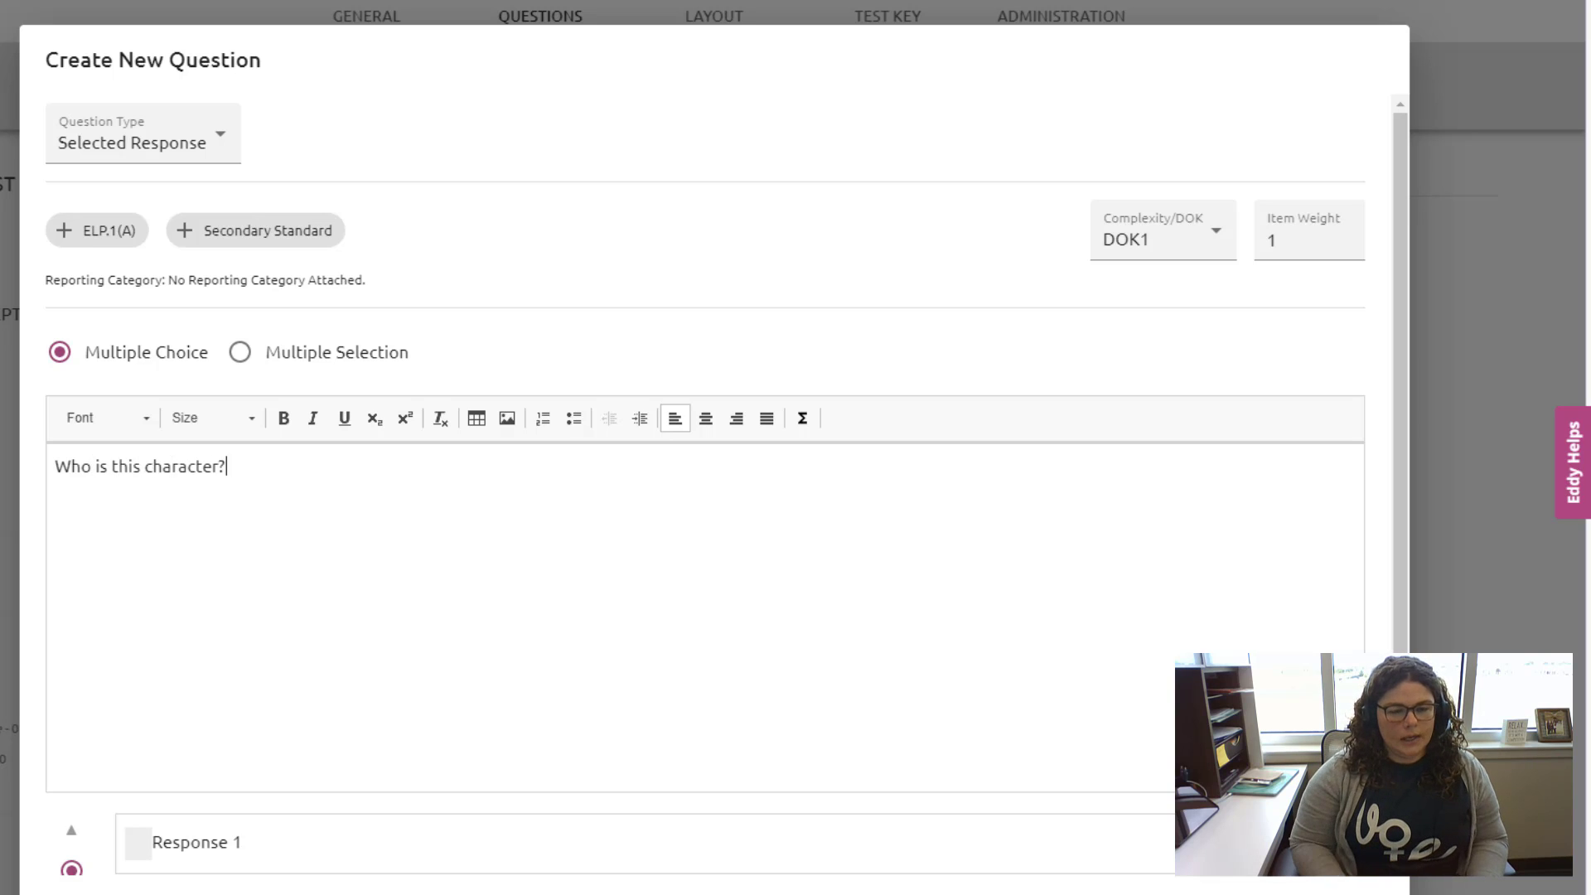
key("Return")
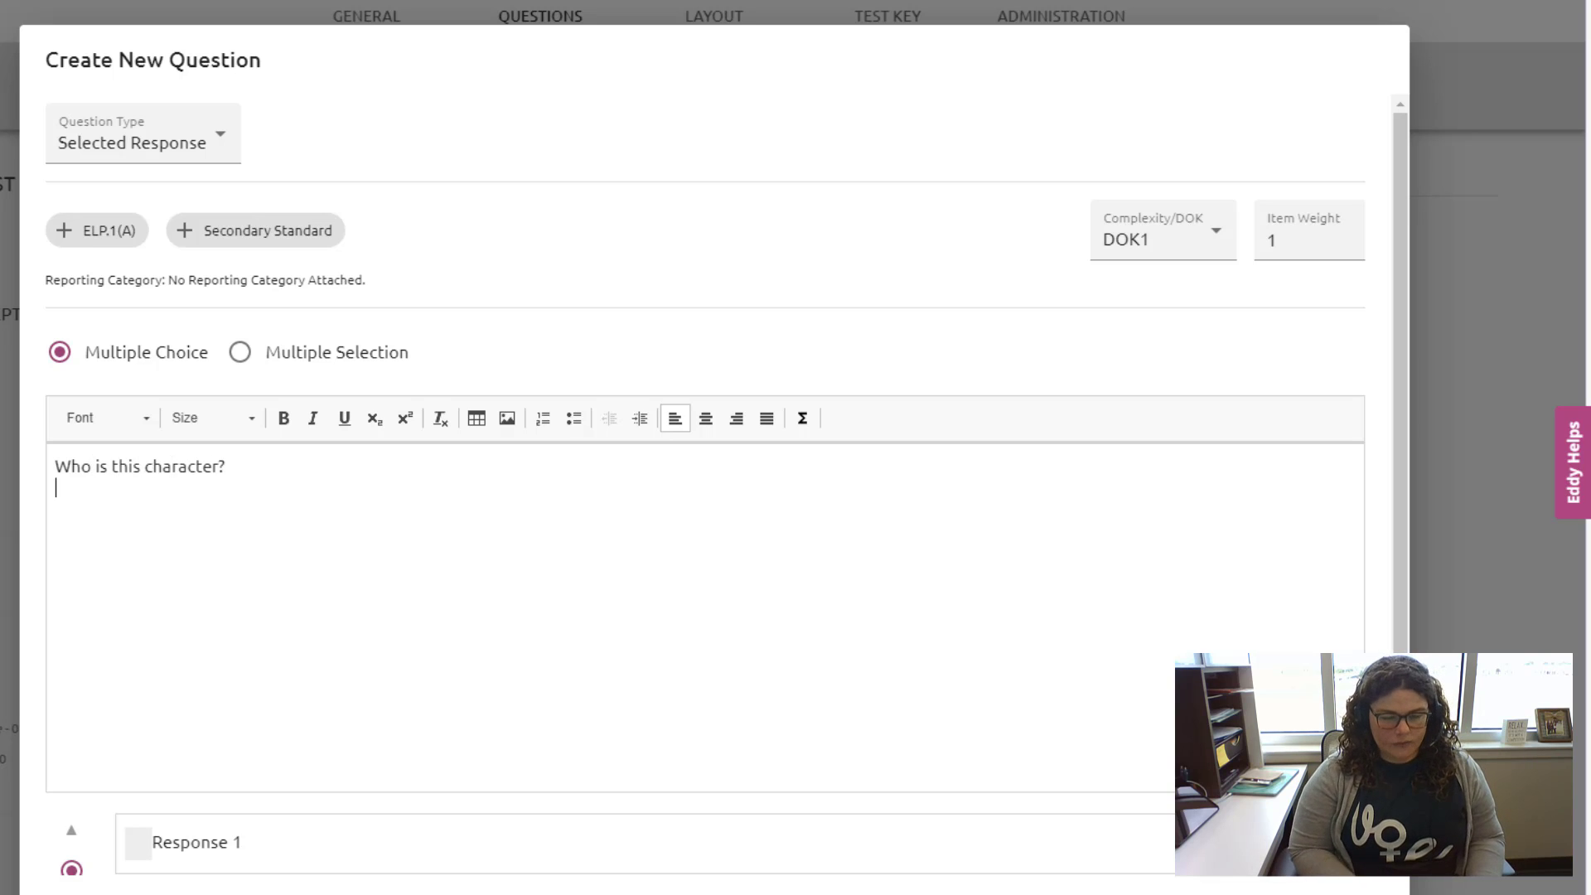
key("Return")
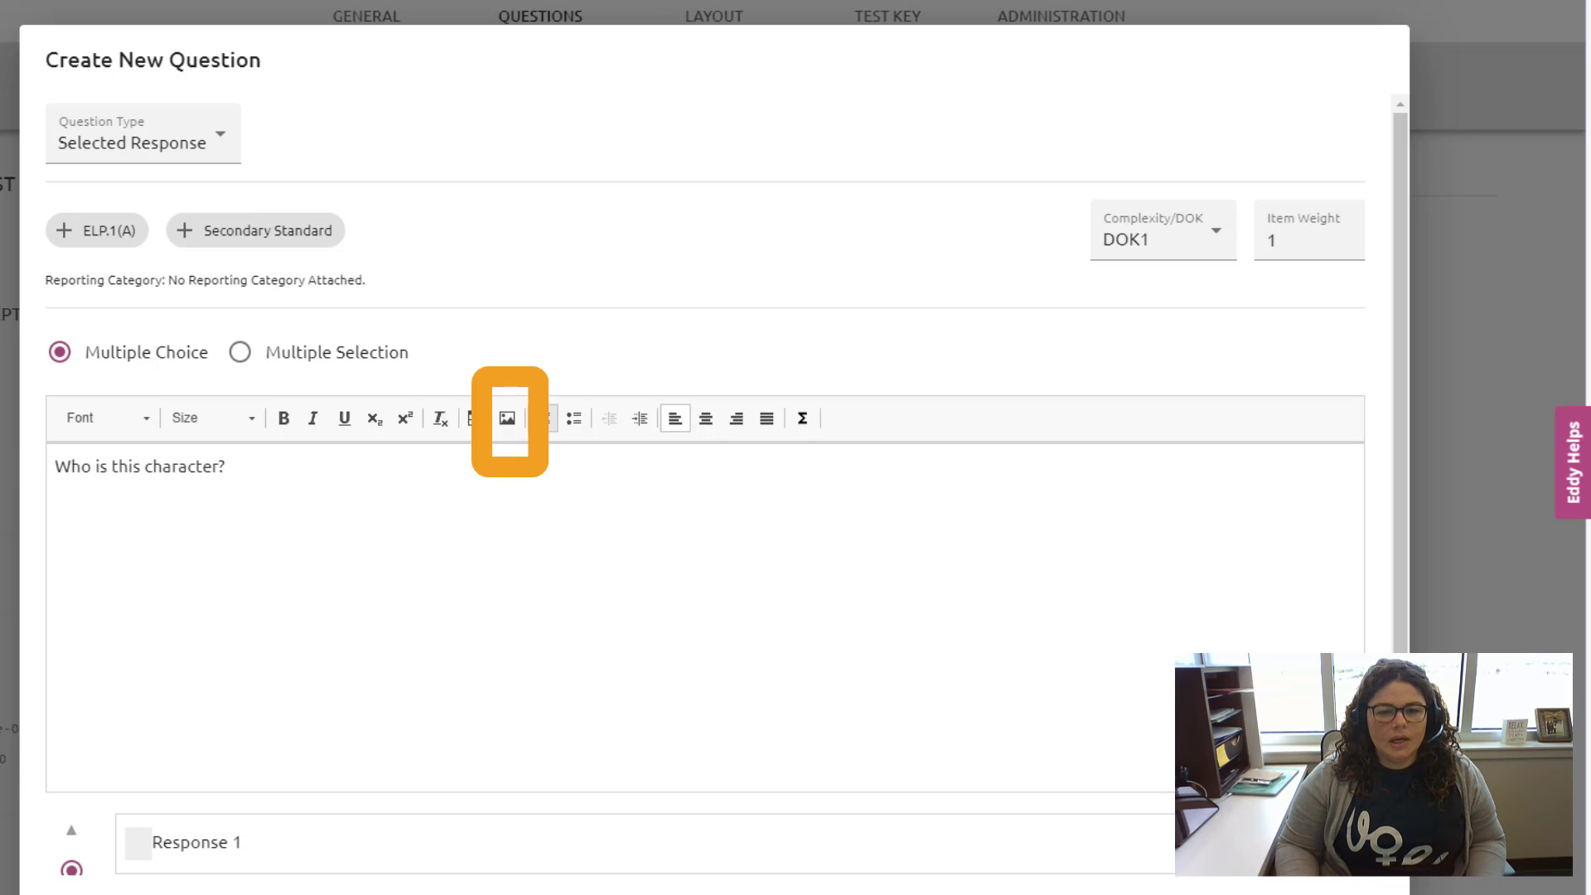
Upload the image file hp01.jpg and insert it below the question text.
left_click(507, 419)
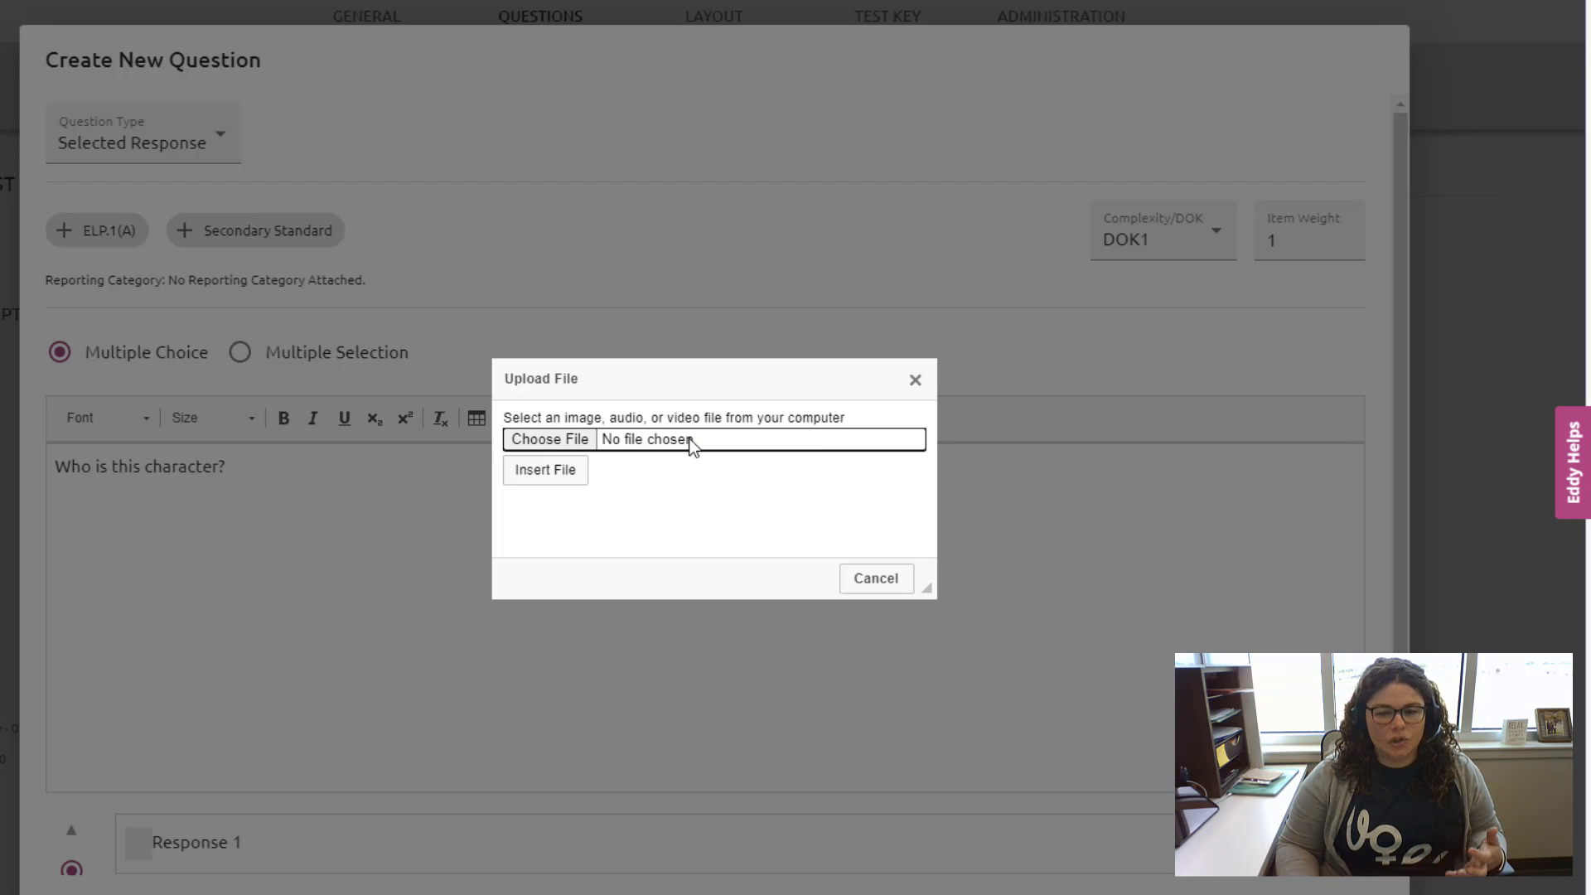
left_click(575, 443)
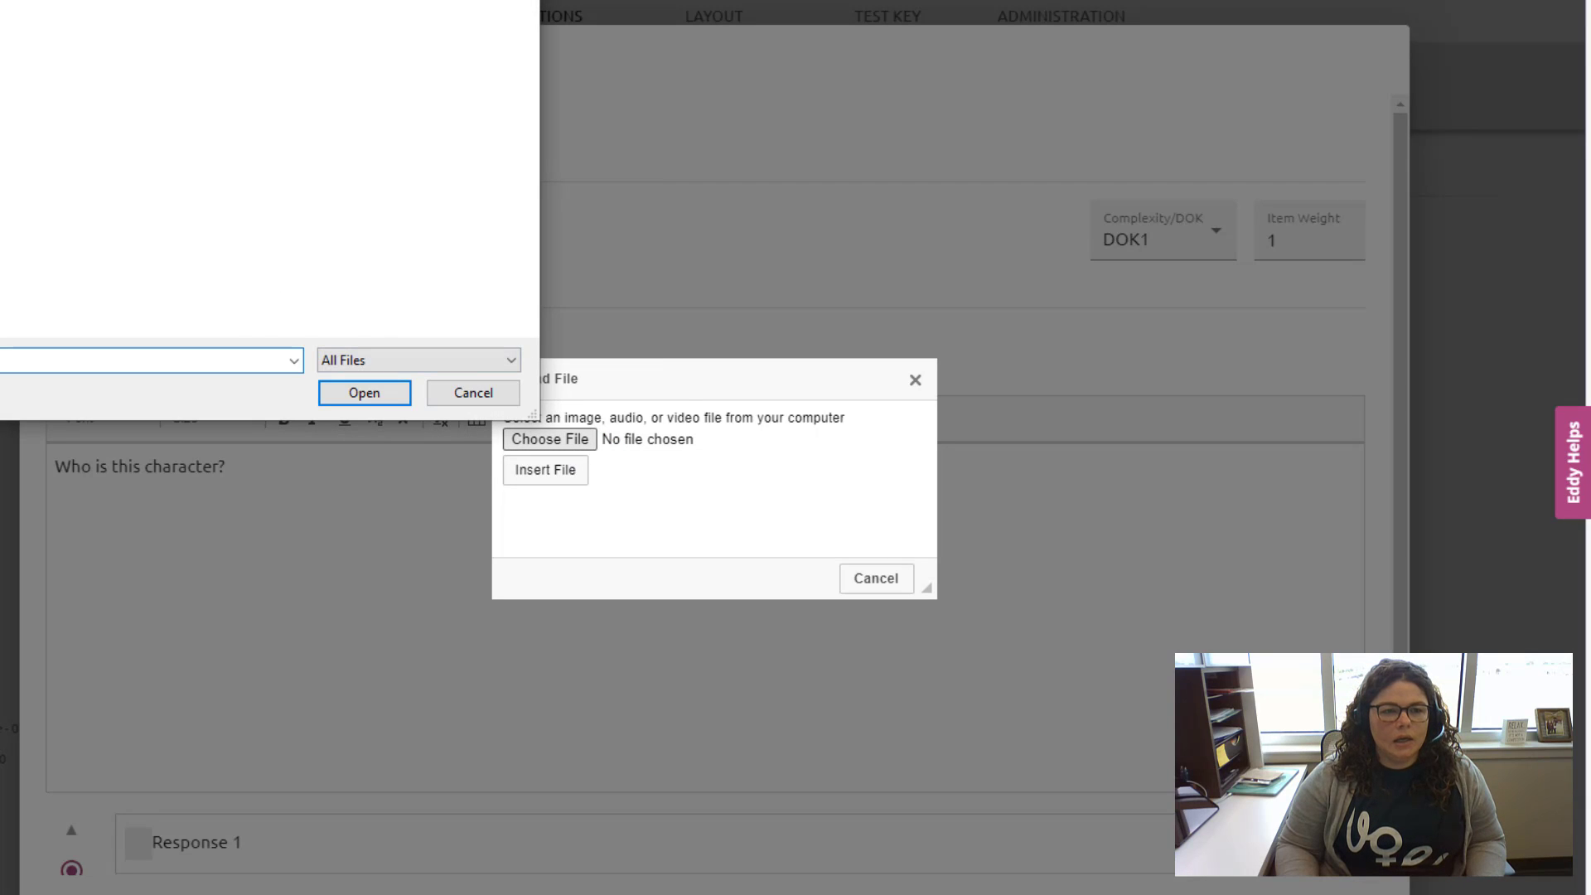
double_click(6, 116)
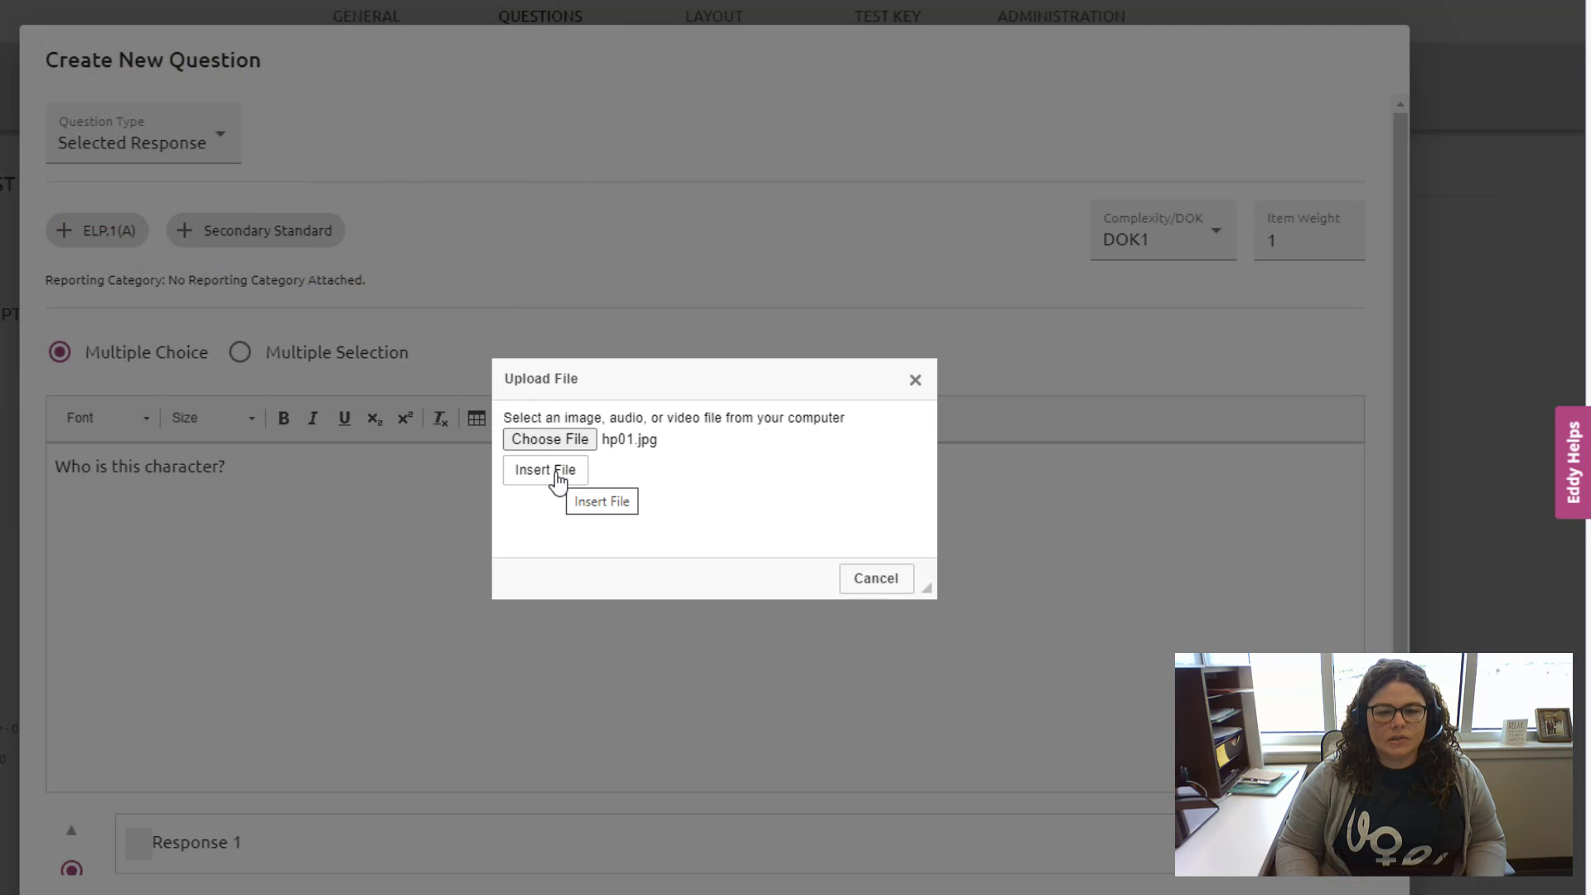
left_click(555, 472)
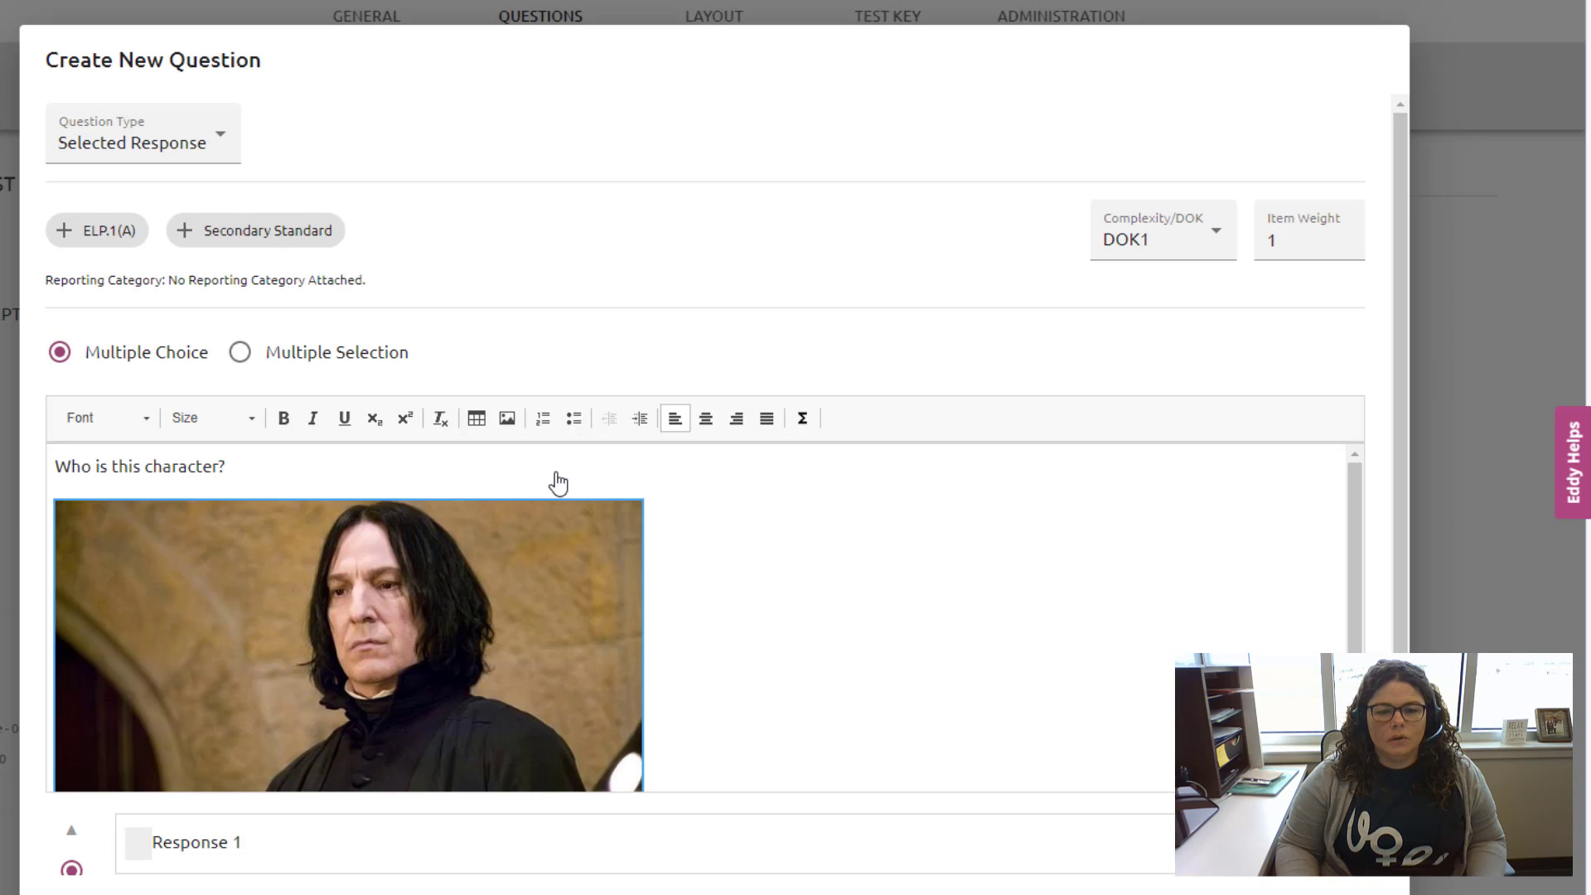
Shrink the inserted image proportionally to about 436 by 259.
scroll(754, 632, "down", 2)
scroll(753, 632, "up", 2)
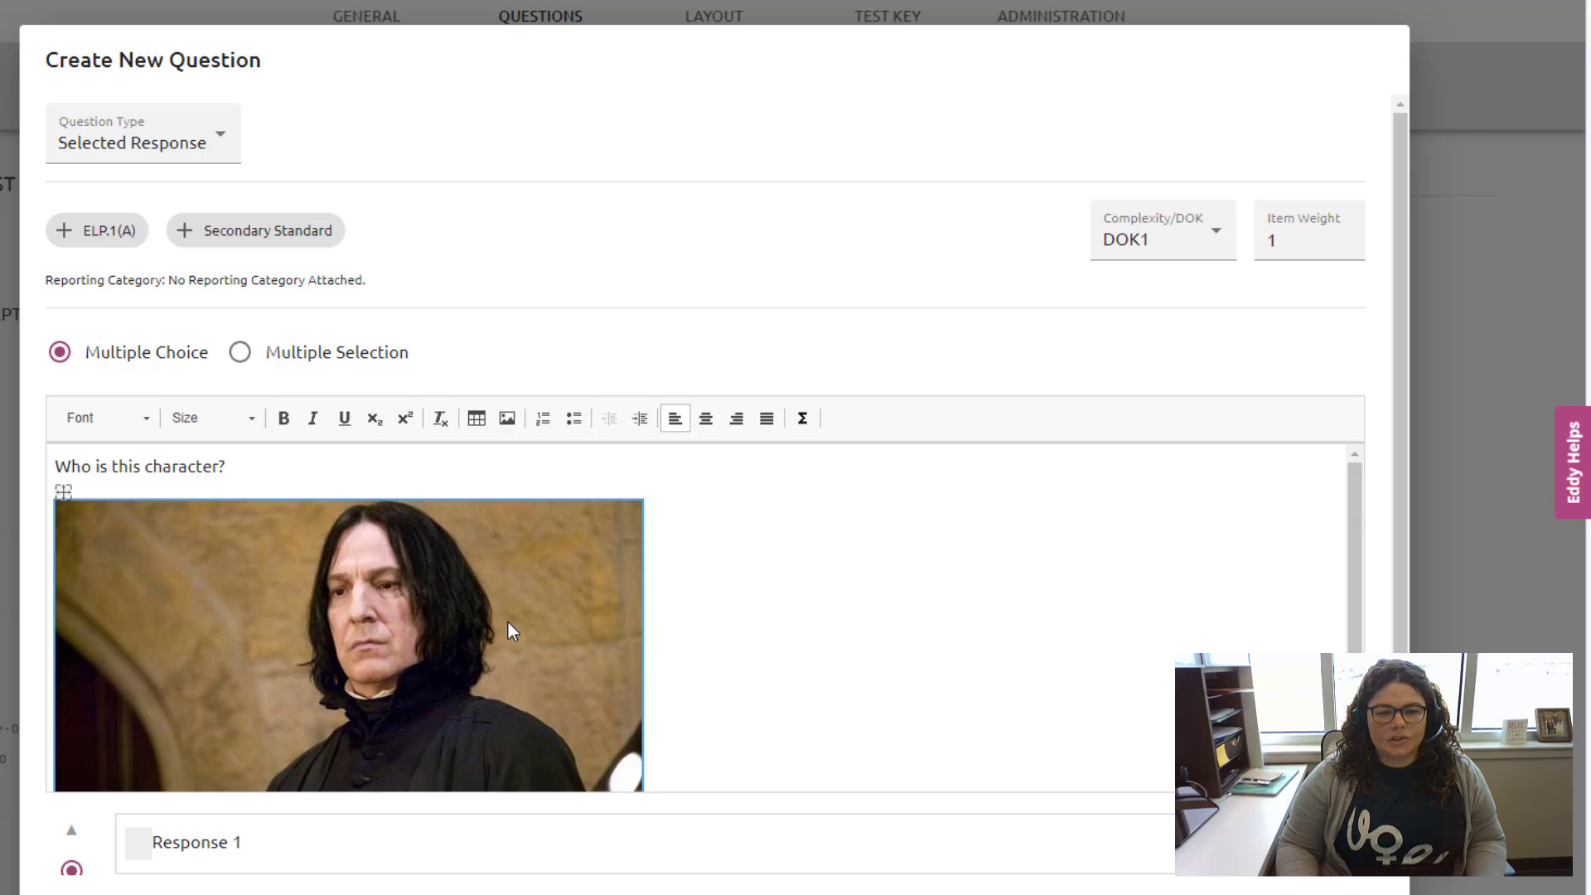
scroll(508, 631, "down", 2)
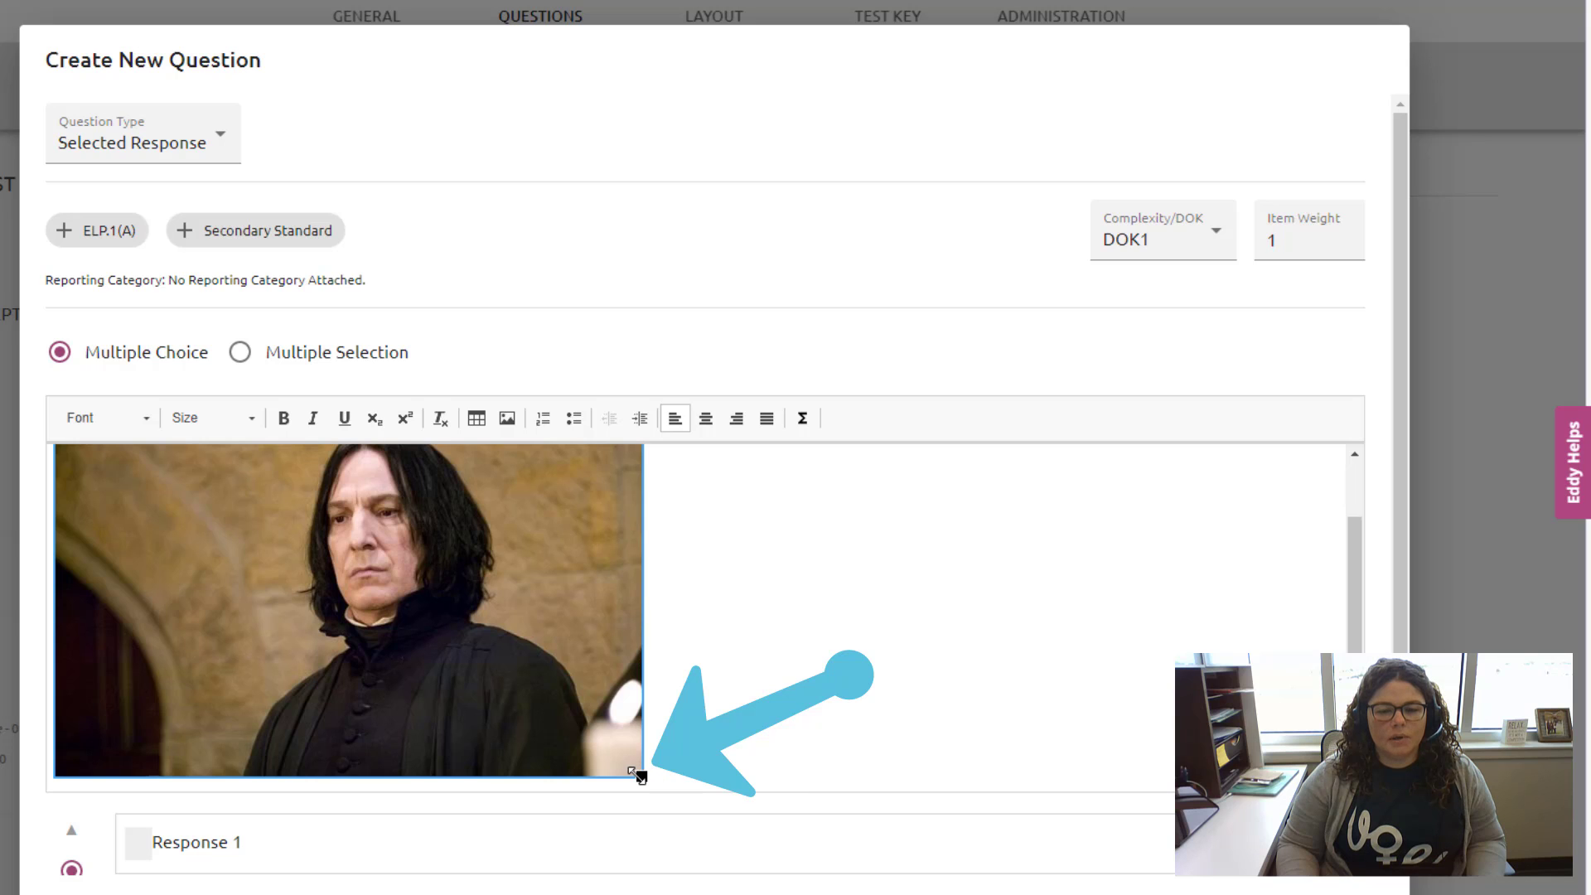
left_click_drag(641, 777, 509, 750)
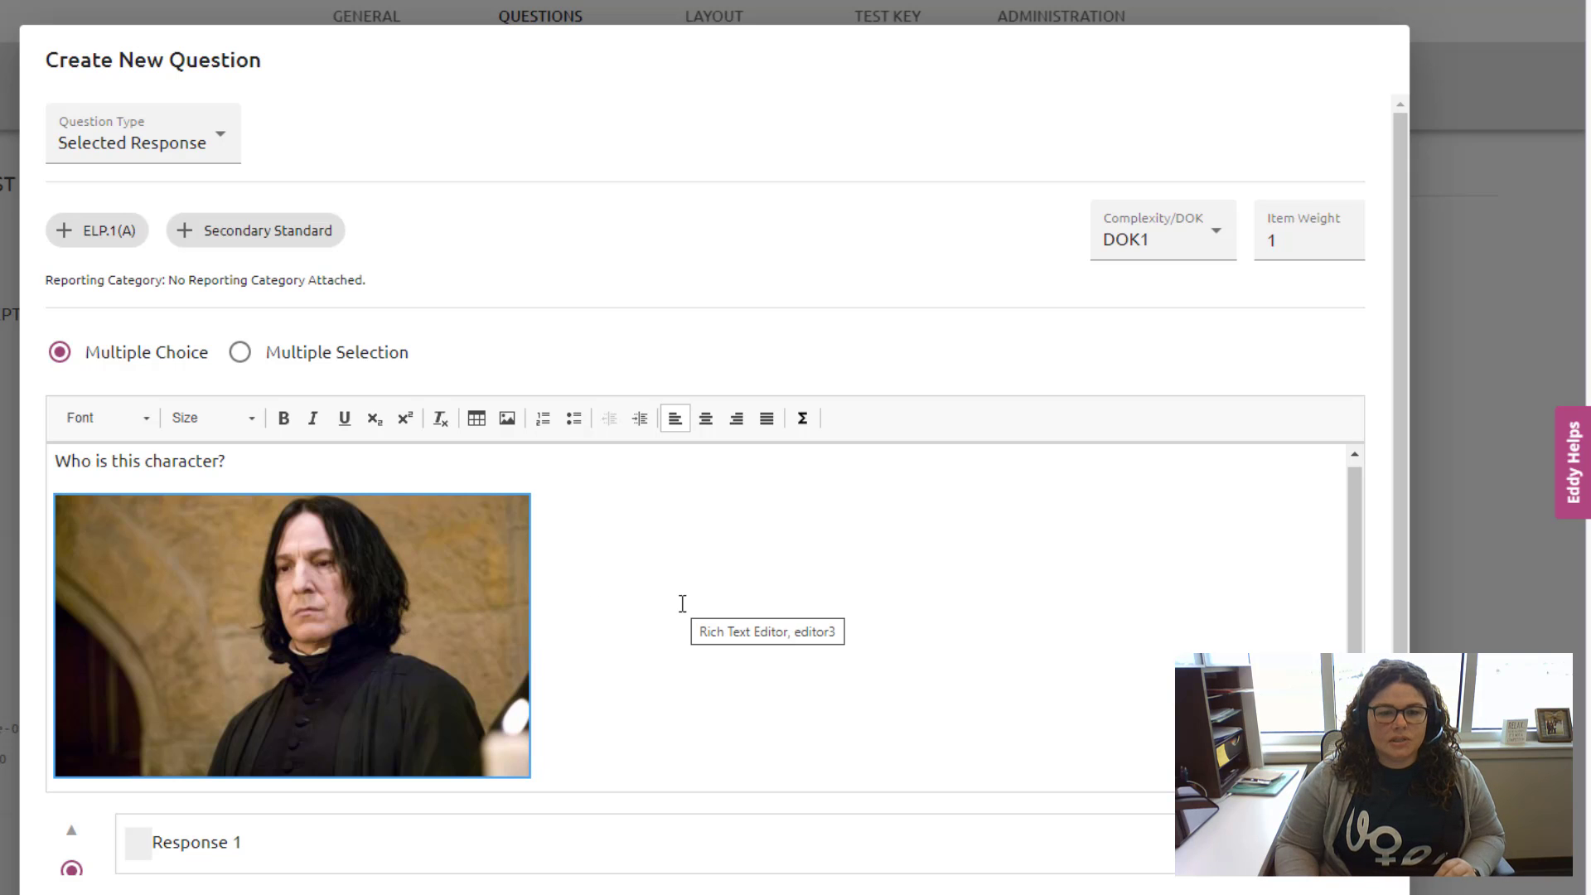
View the inserted image's properties and close them without making changes.
mouse_move(303, 652)
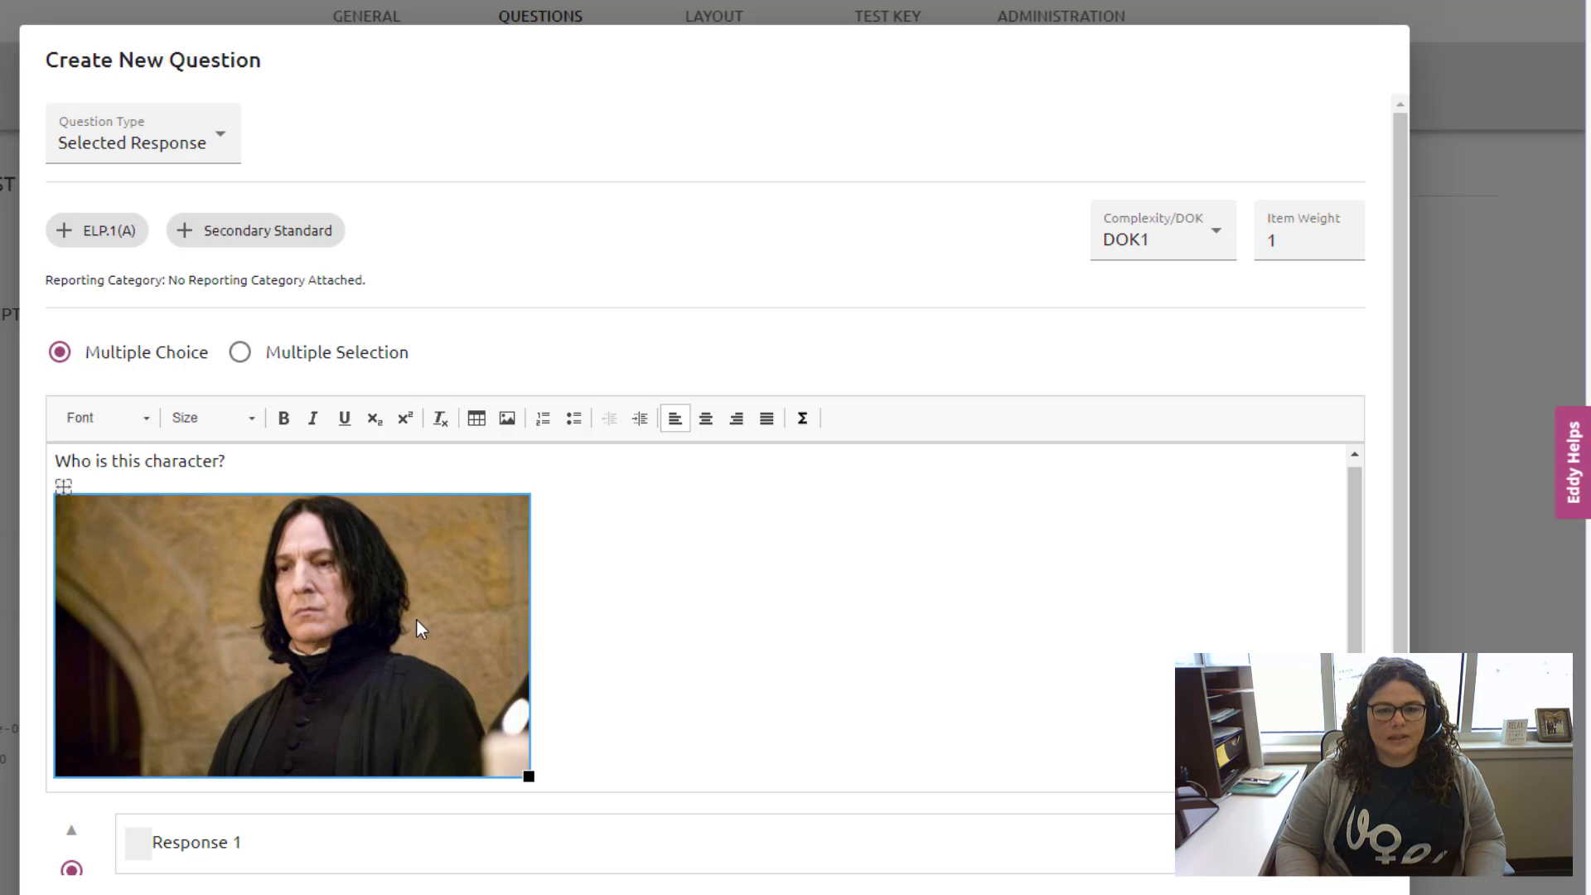
double_click(341, 617)
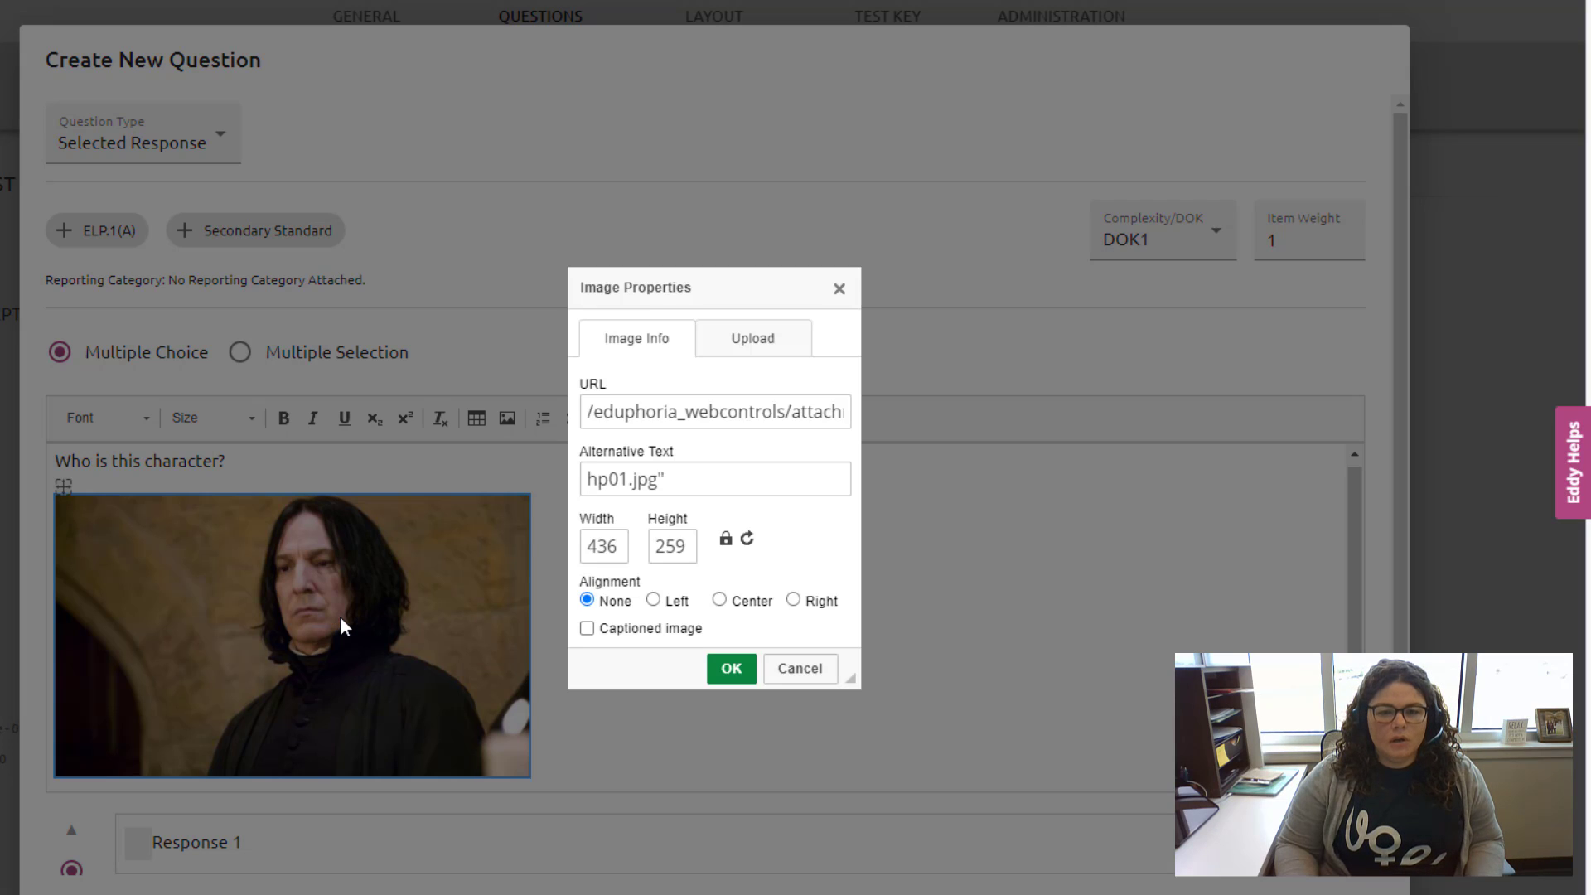
left_click(839, 288)
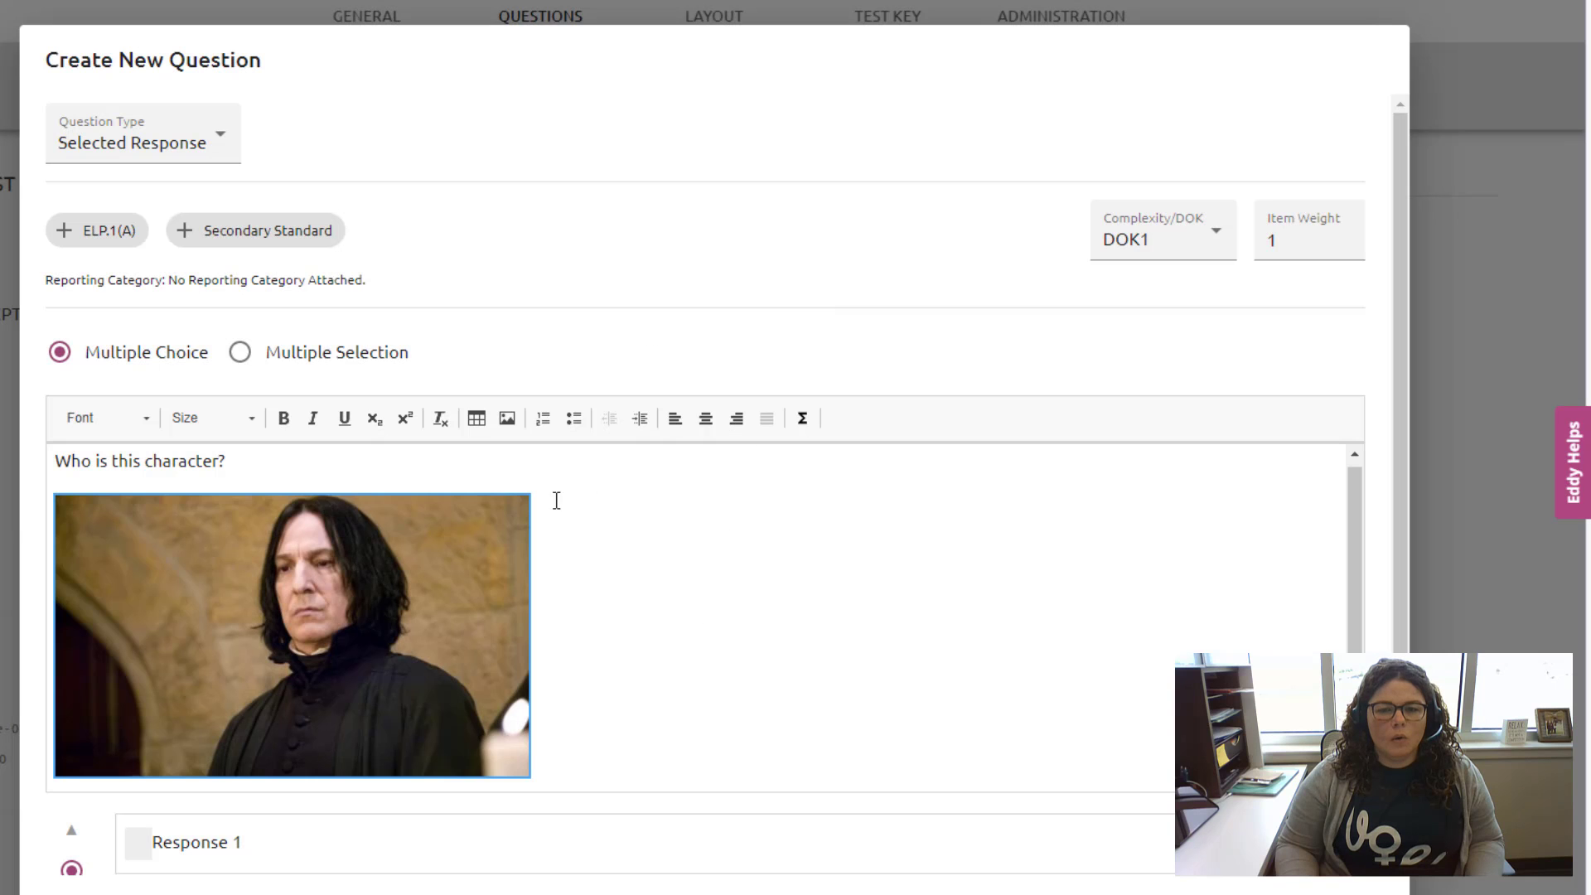
Set the inserted image's alternative text to "Man with dark brown hair and a scowl on his face.".
right_click(331, 536)
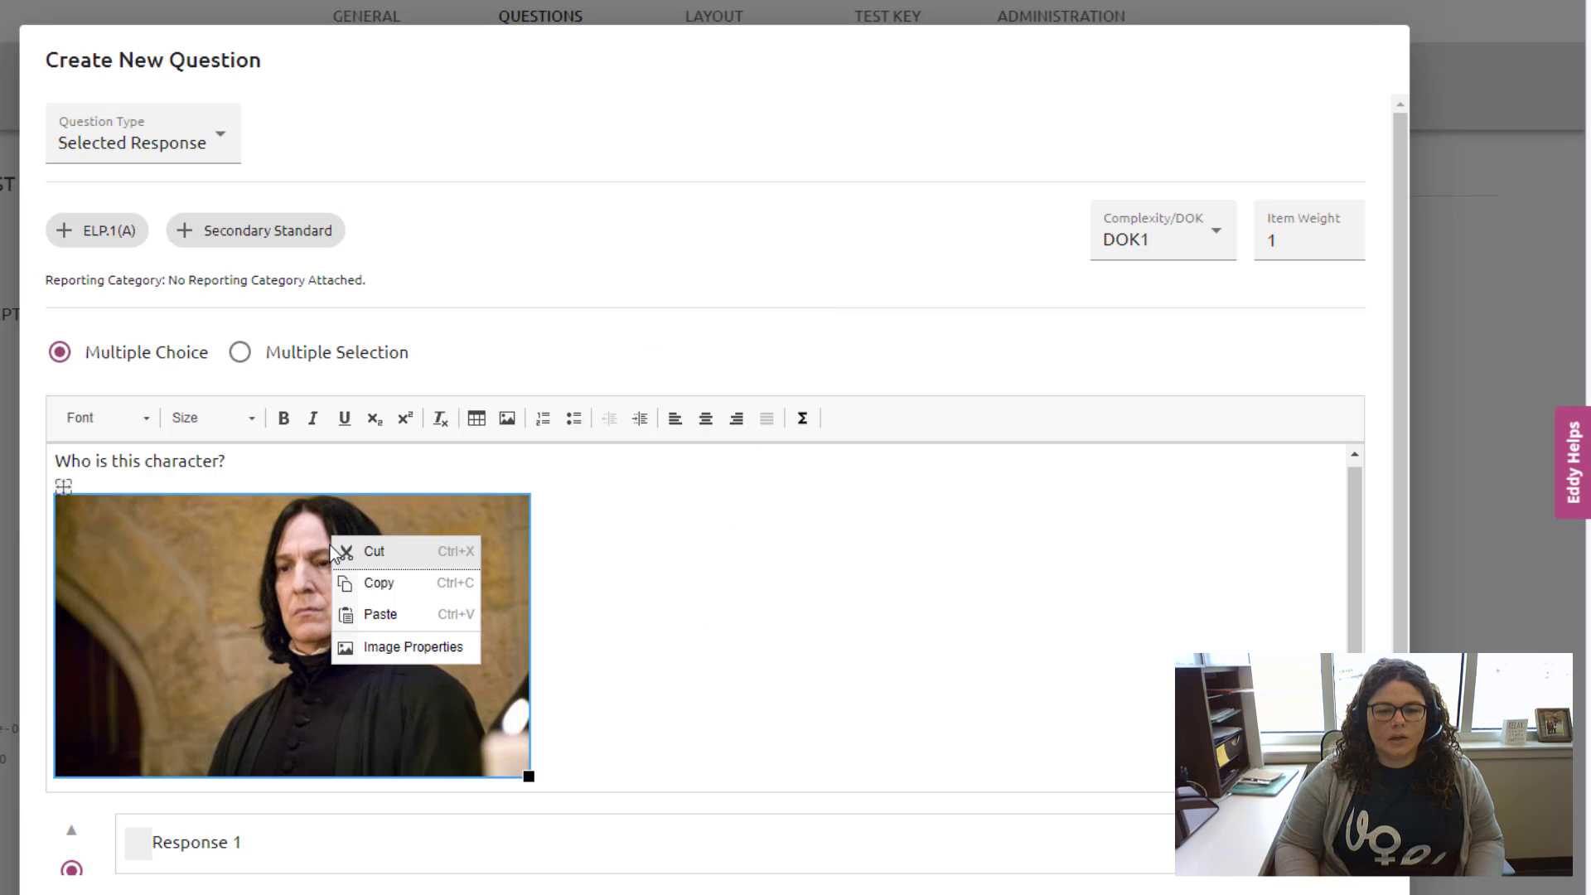
left_click(404, 650)
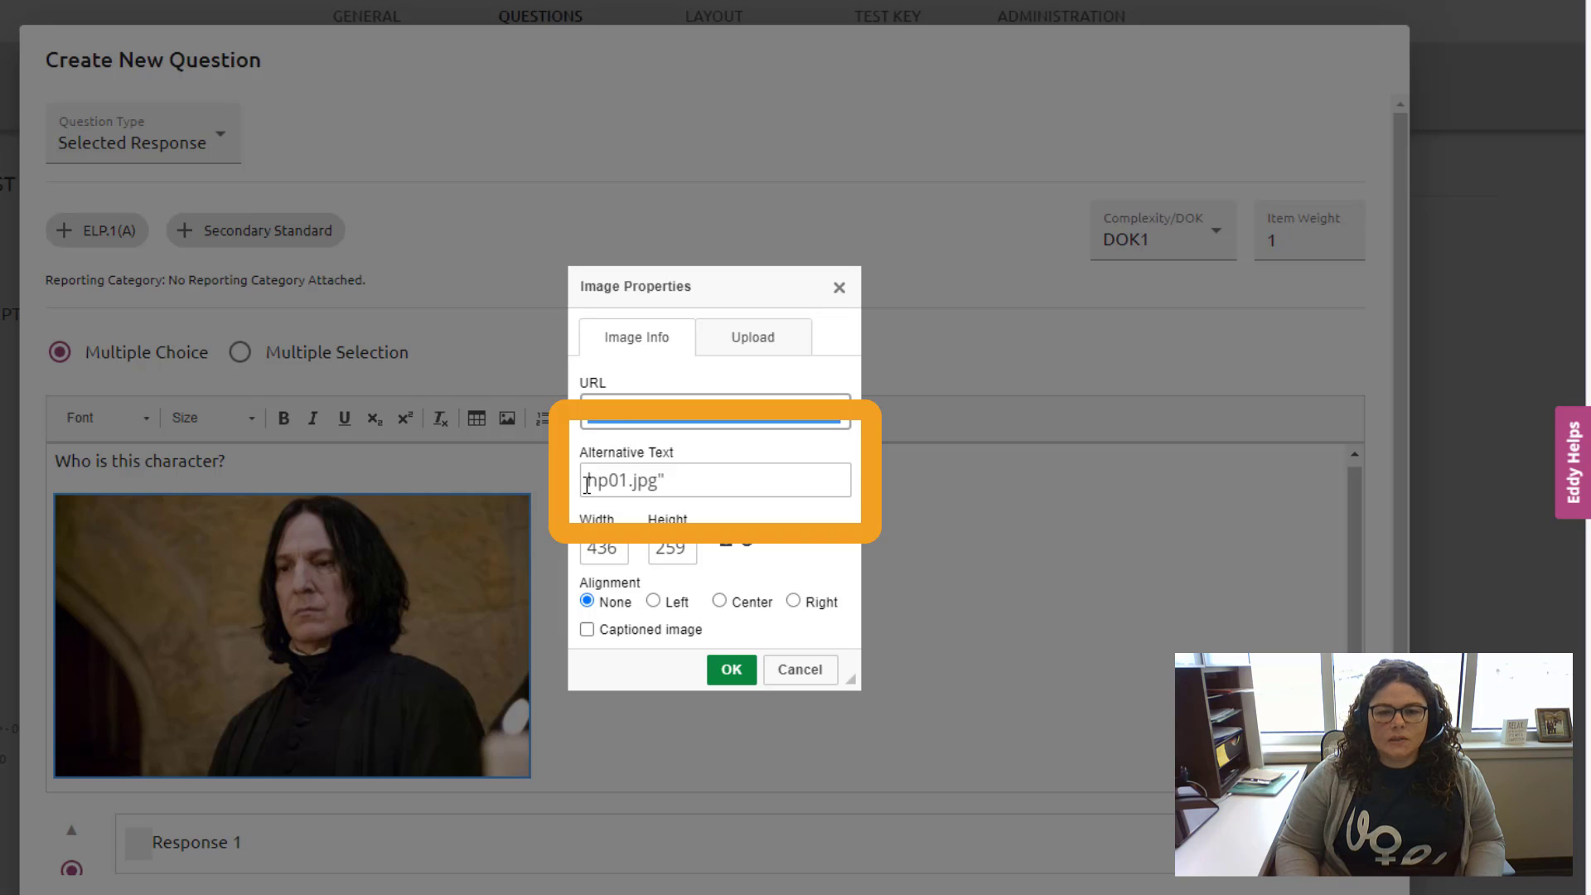
left_click_drag(587, 485, 711, 479)
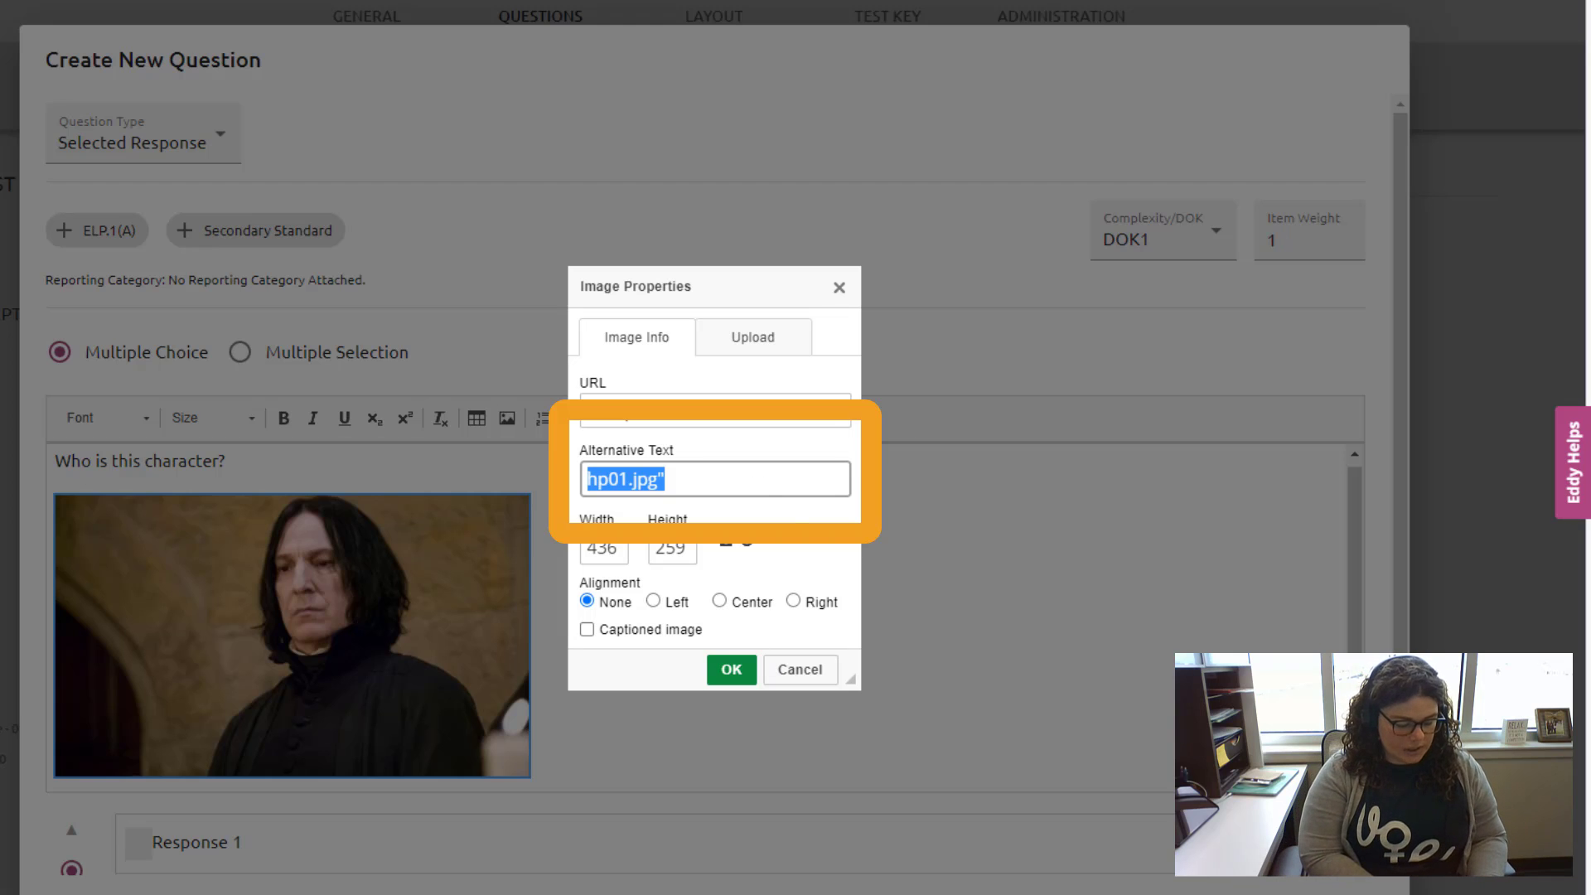
type("Man with da")
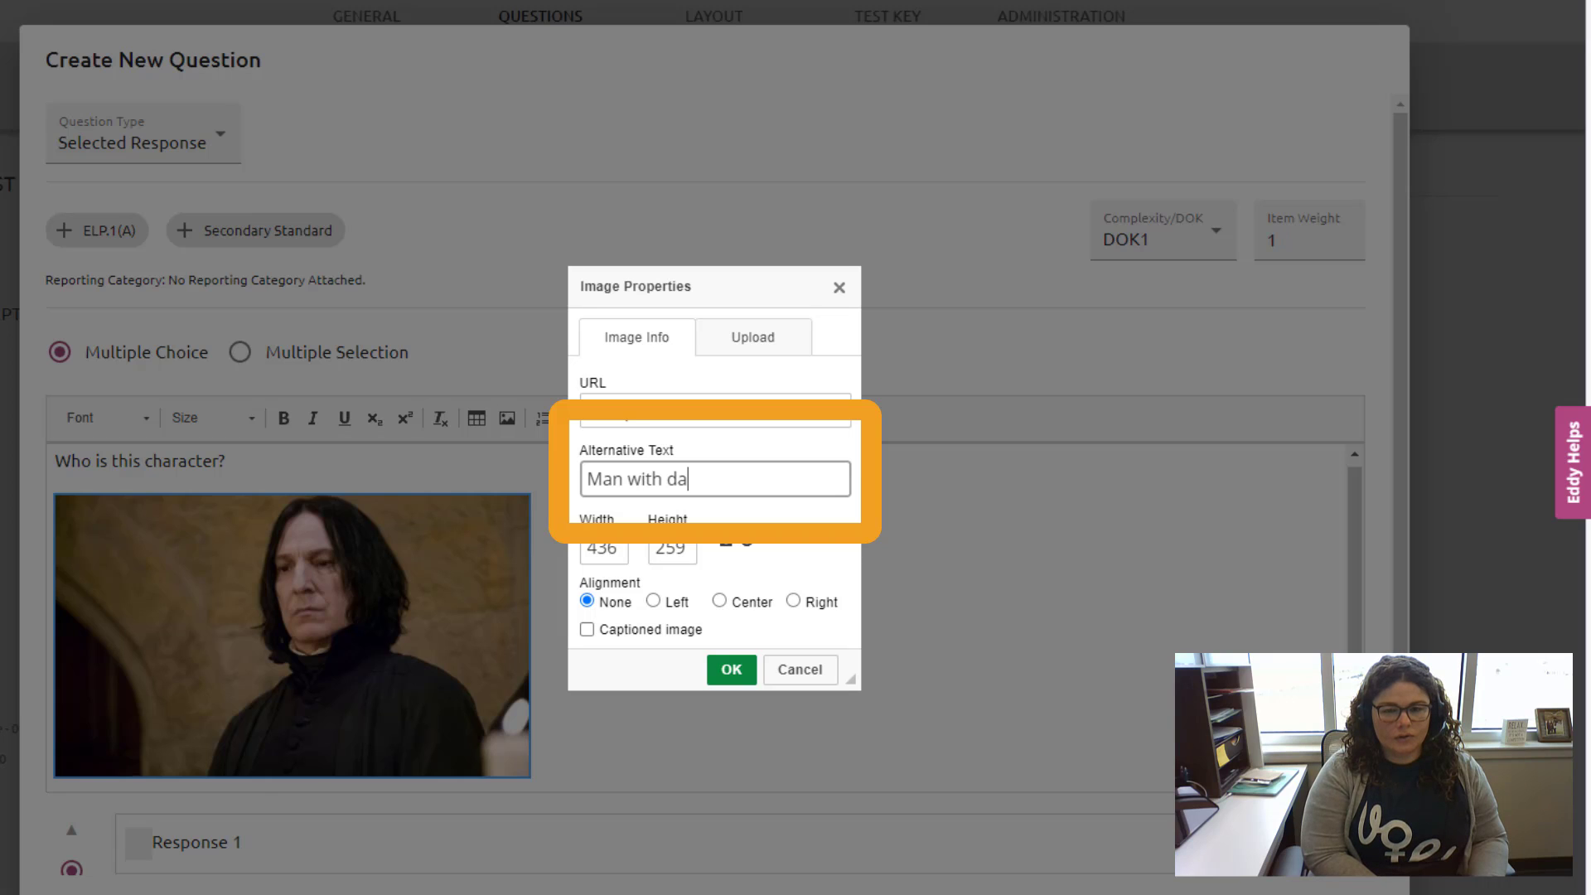
type("rk brown hair ")
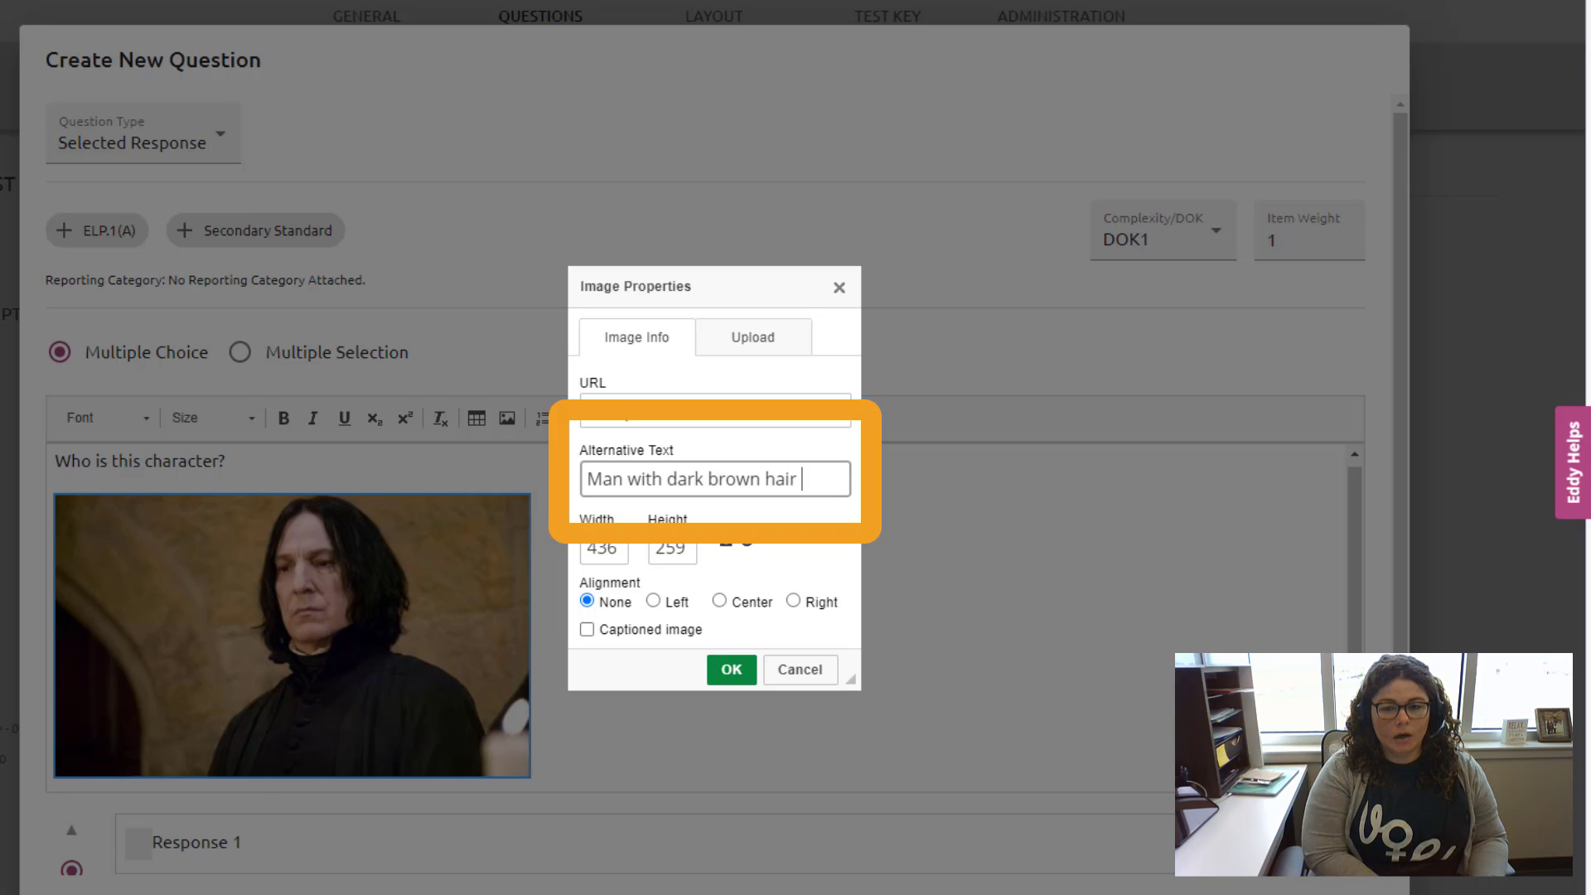
type("and a sc")
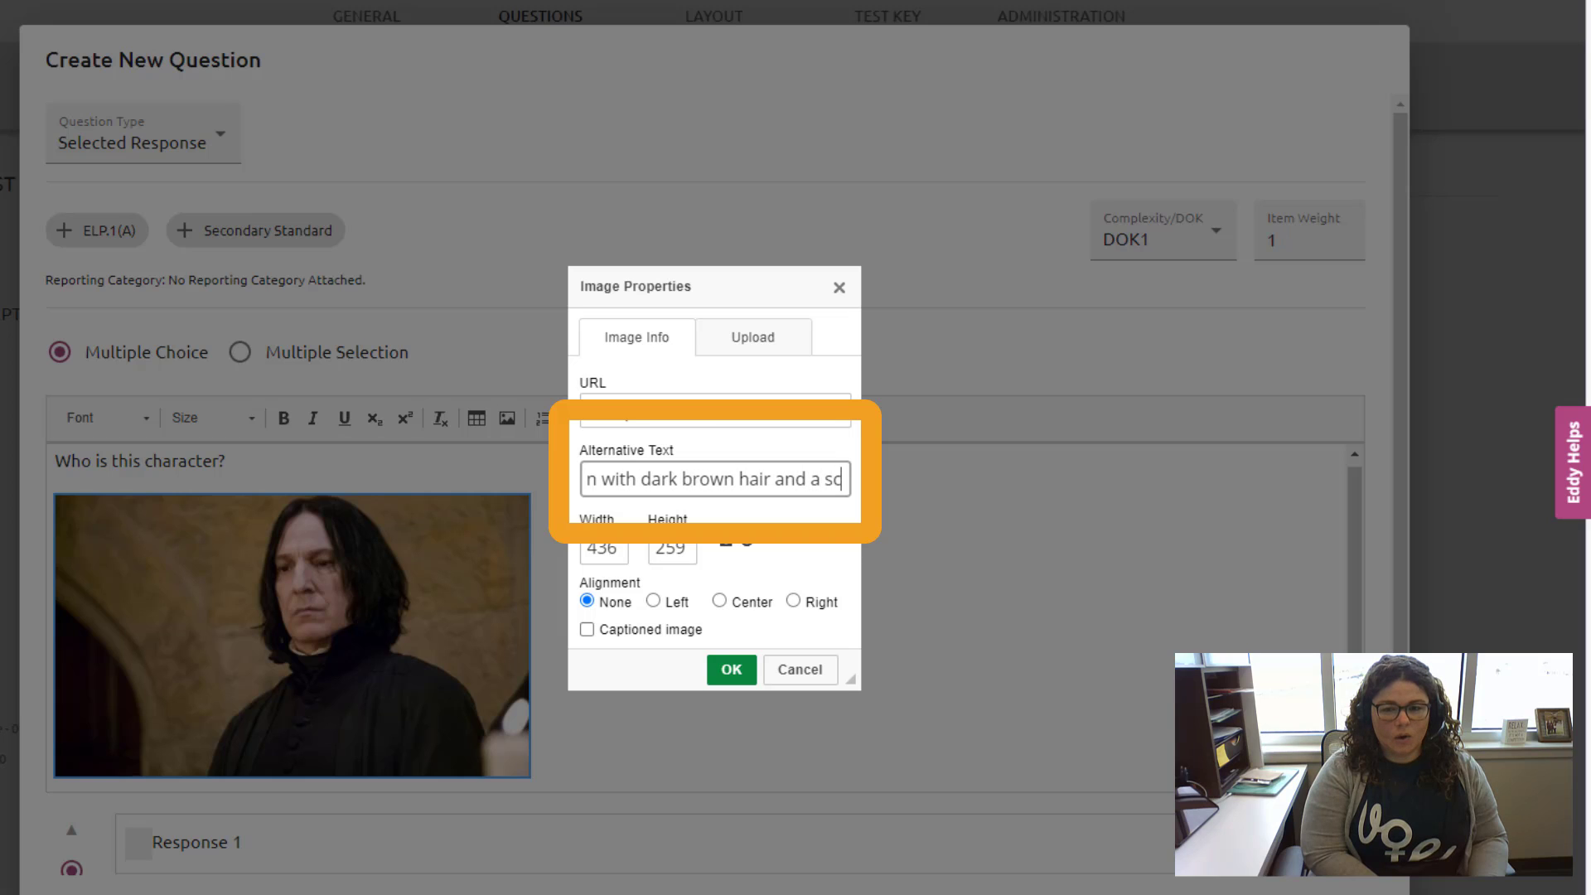
type("owl on ")
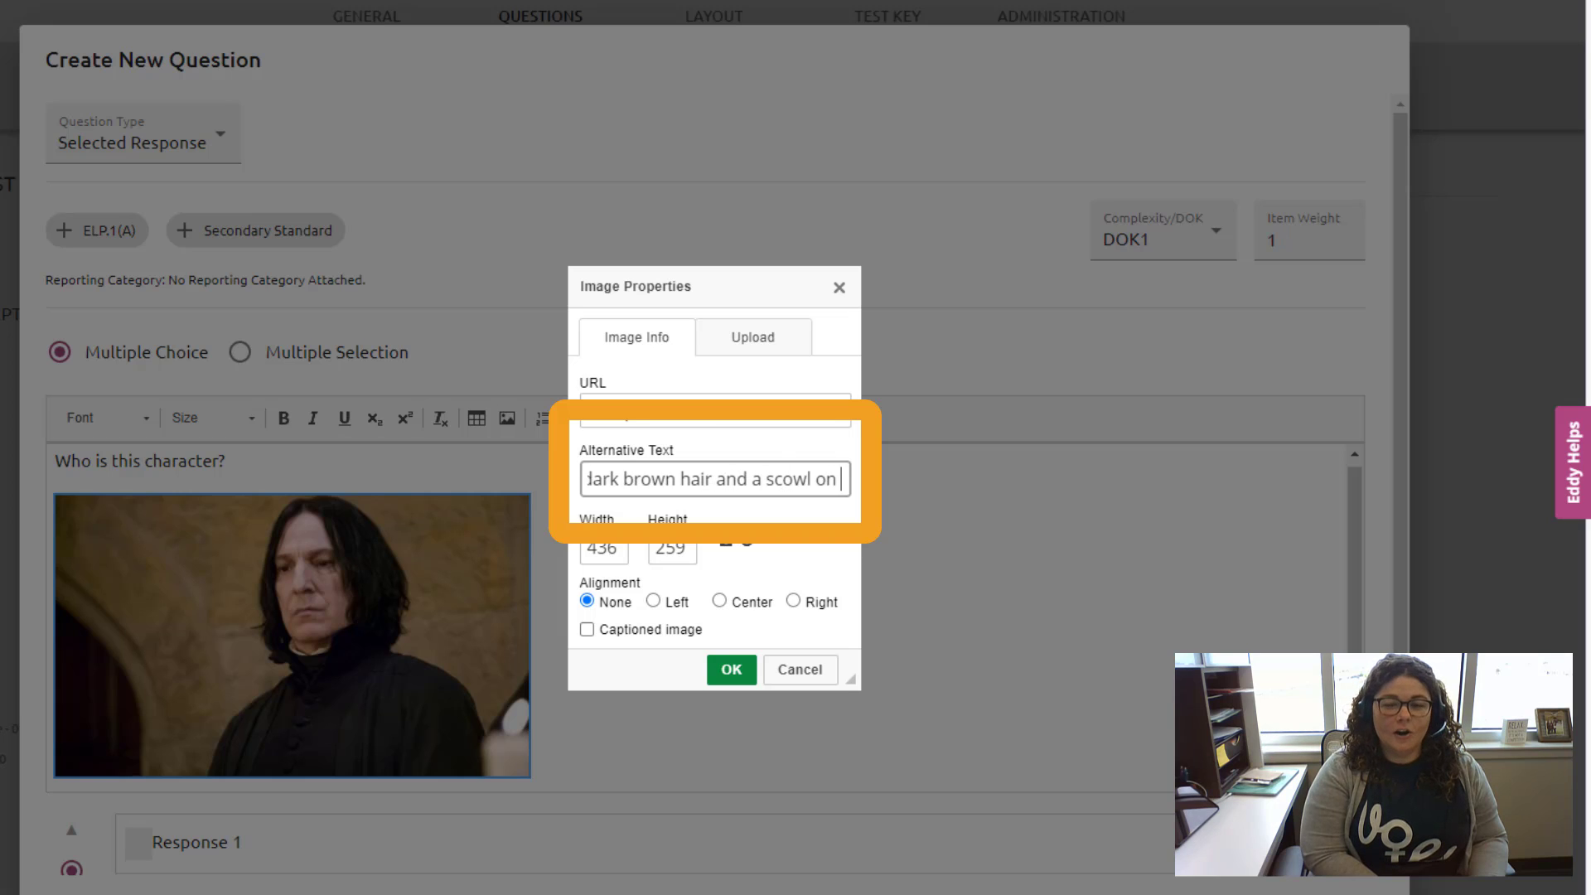
type("his face.")
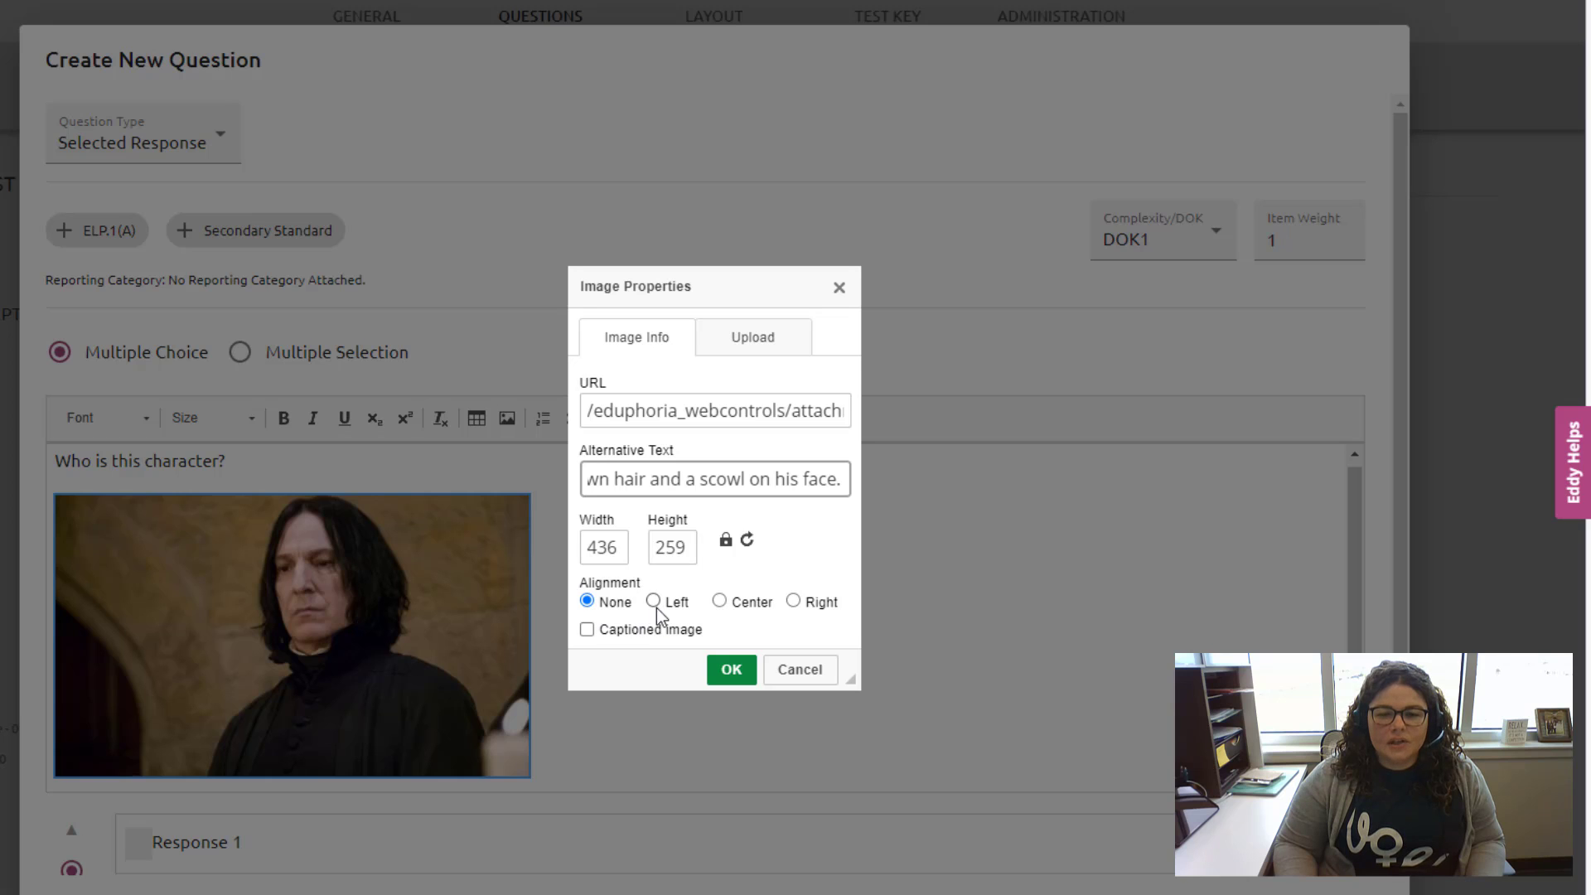
left_click(732, 672)
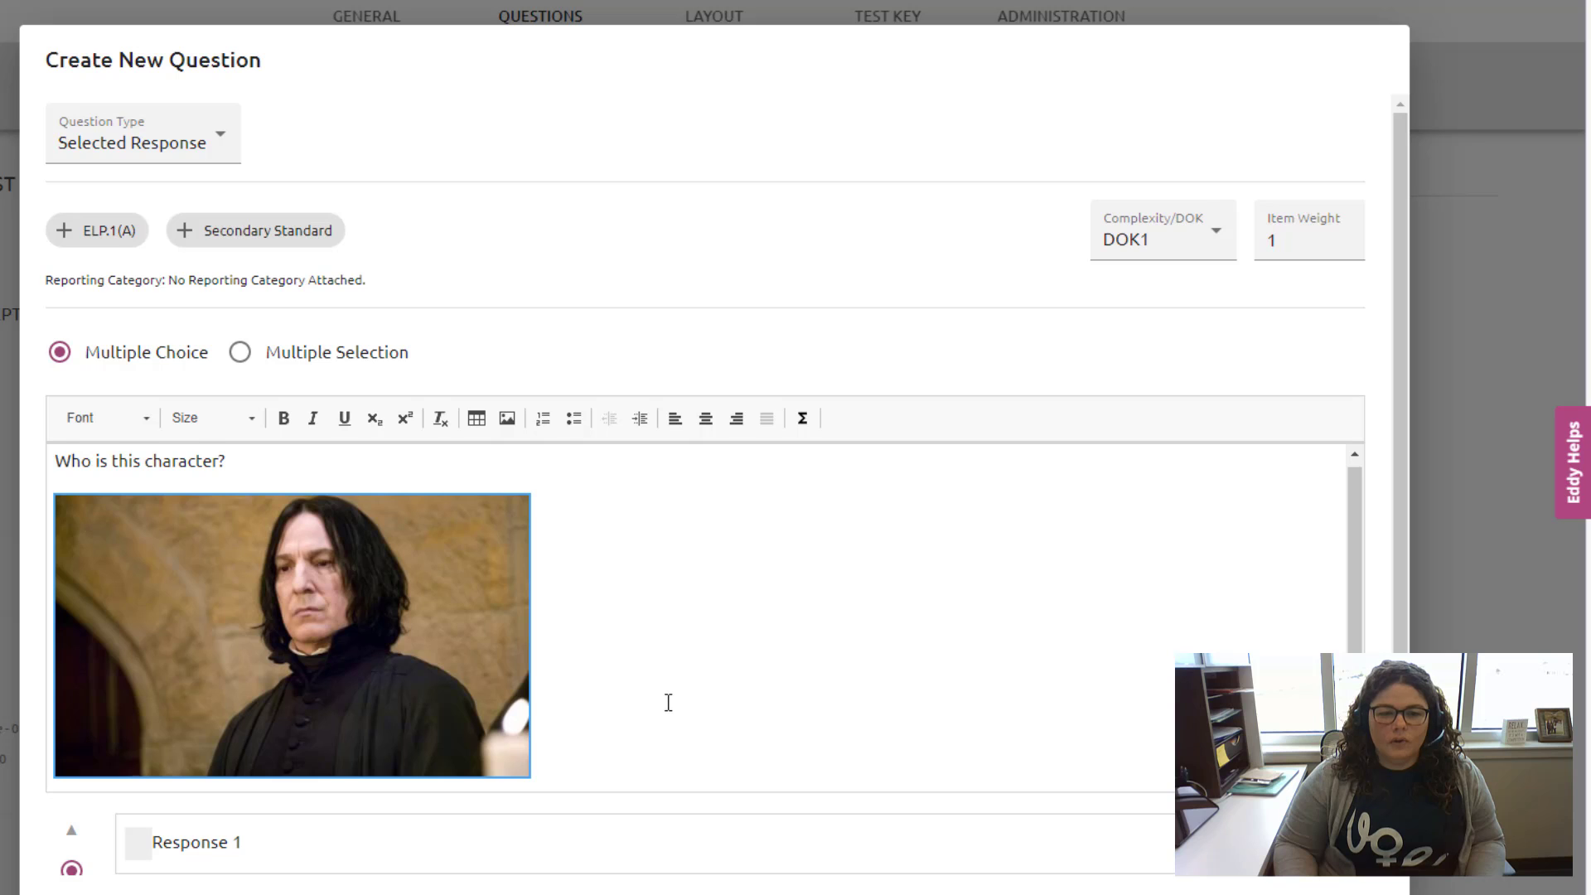
Replace the placeholder text of the first response with "Professor Snape".
scroll(668, 702, "down", 1)
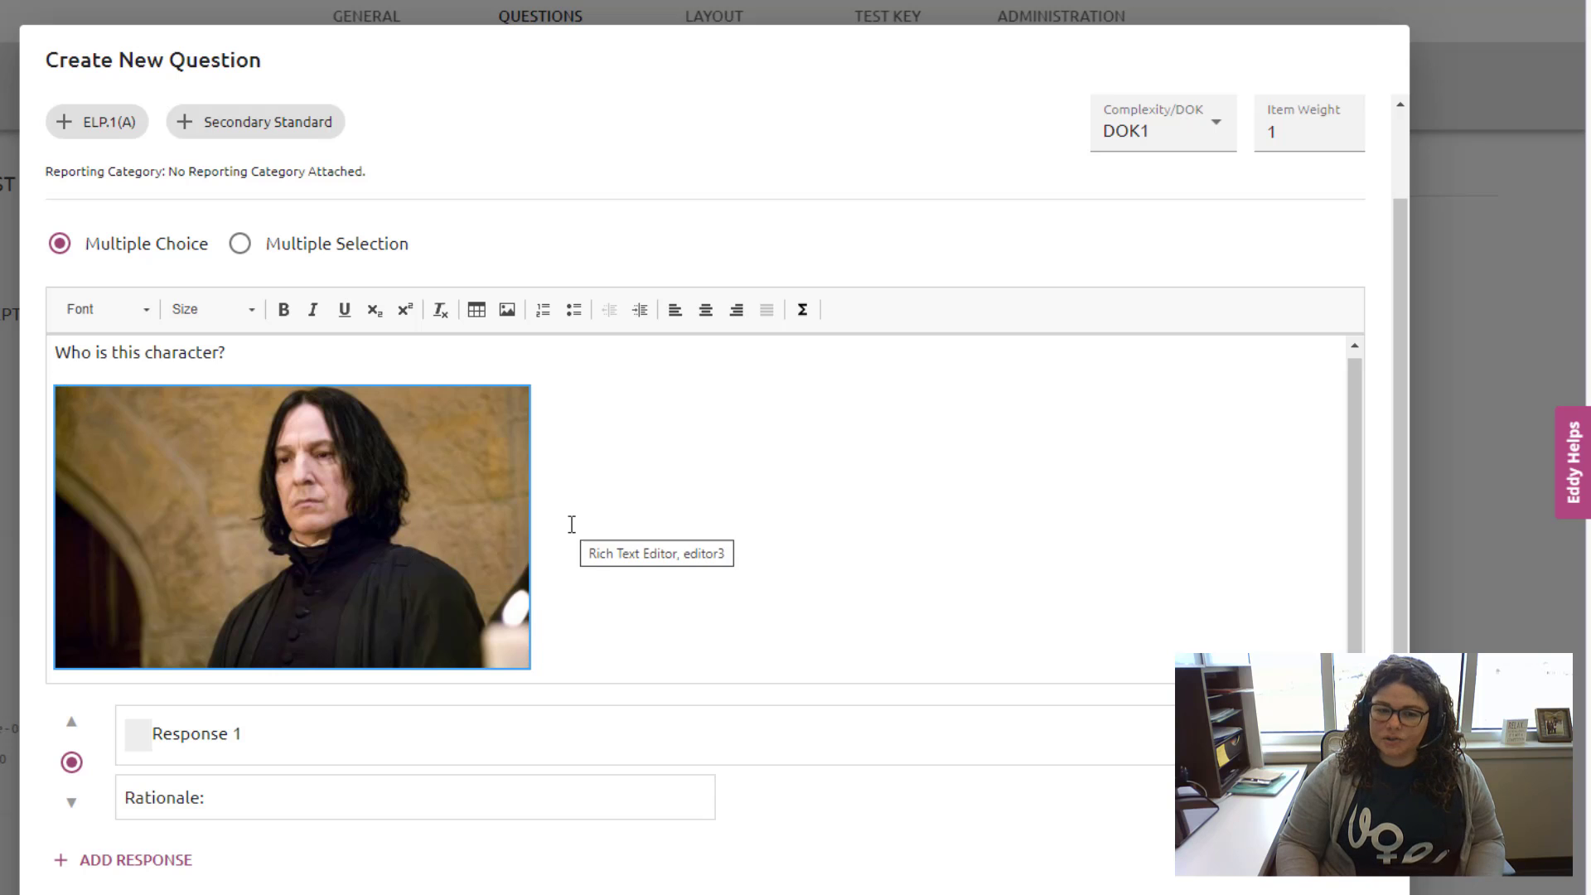
scroll(571, 524, "down", 1)
left_click(233, 689)
left_click_drag(265, 690, 137, 698)
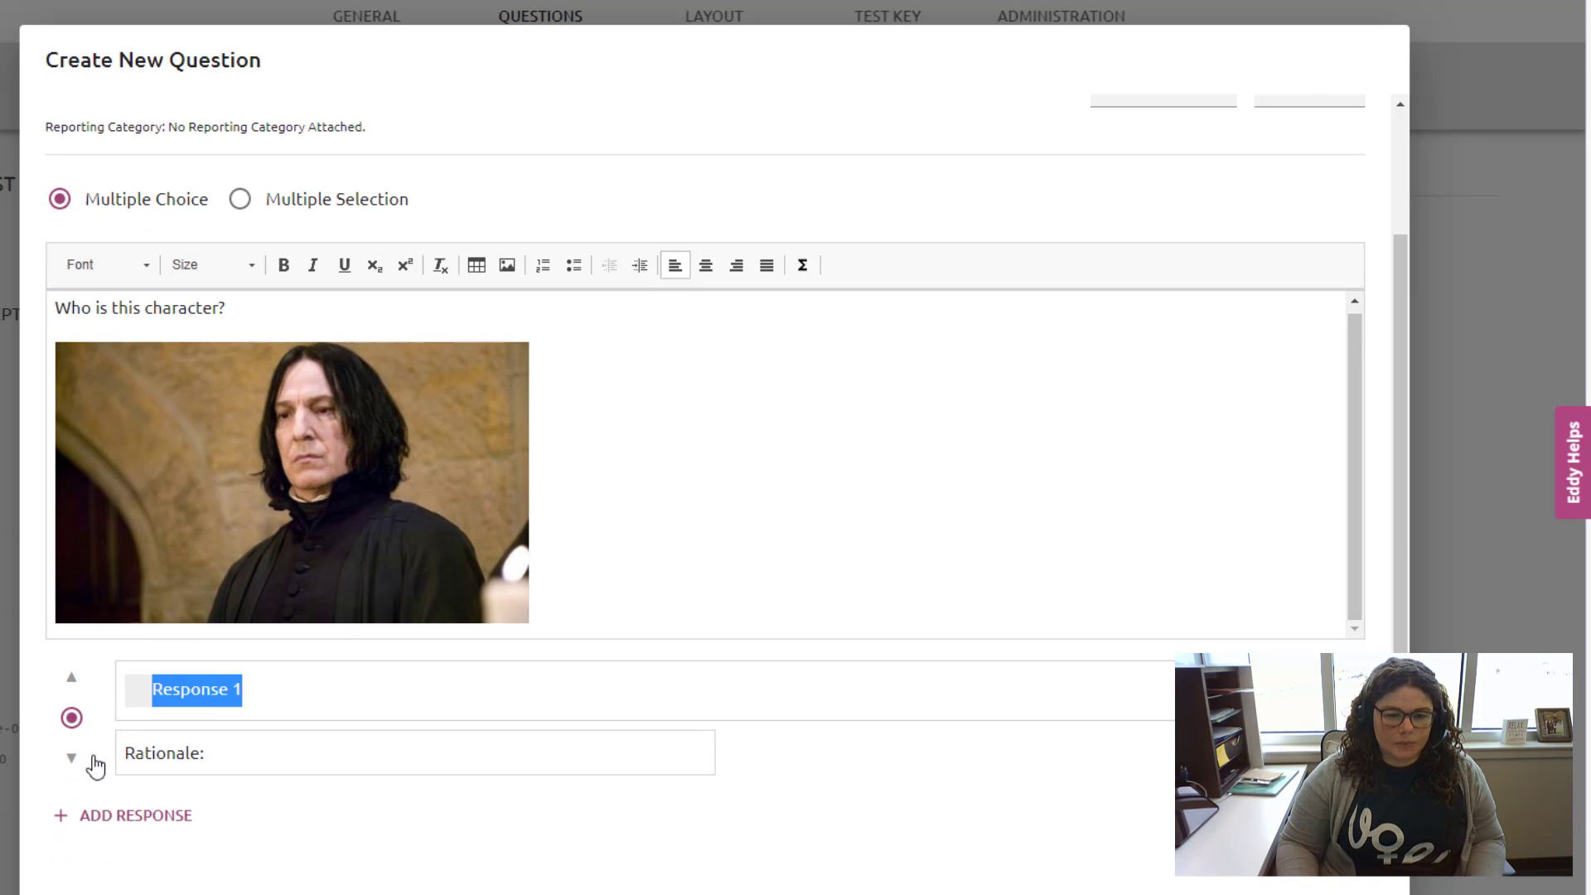
mouse_move(172, 893)
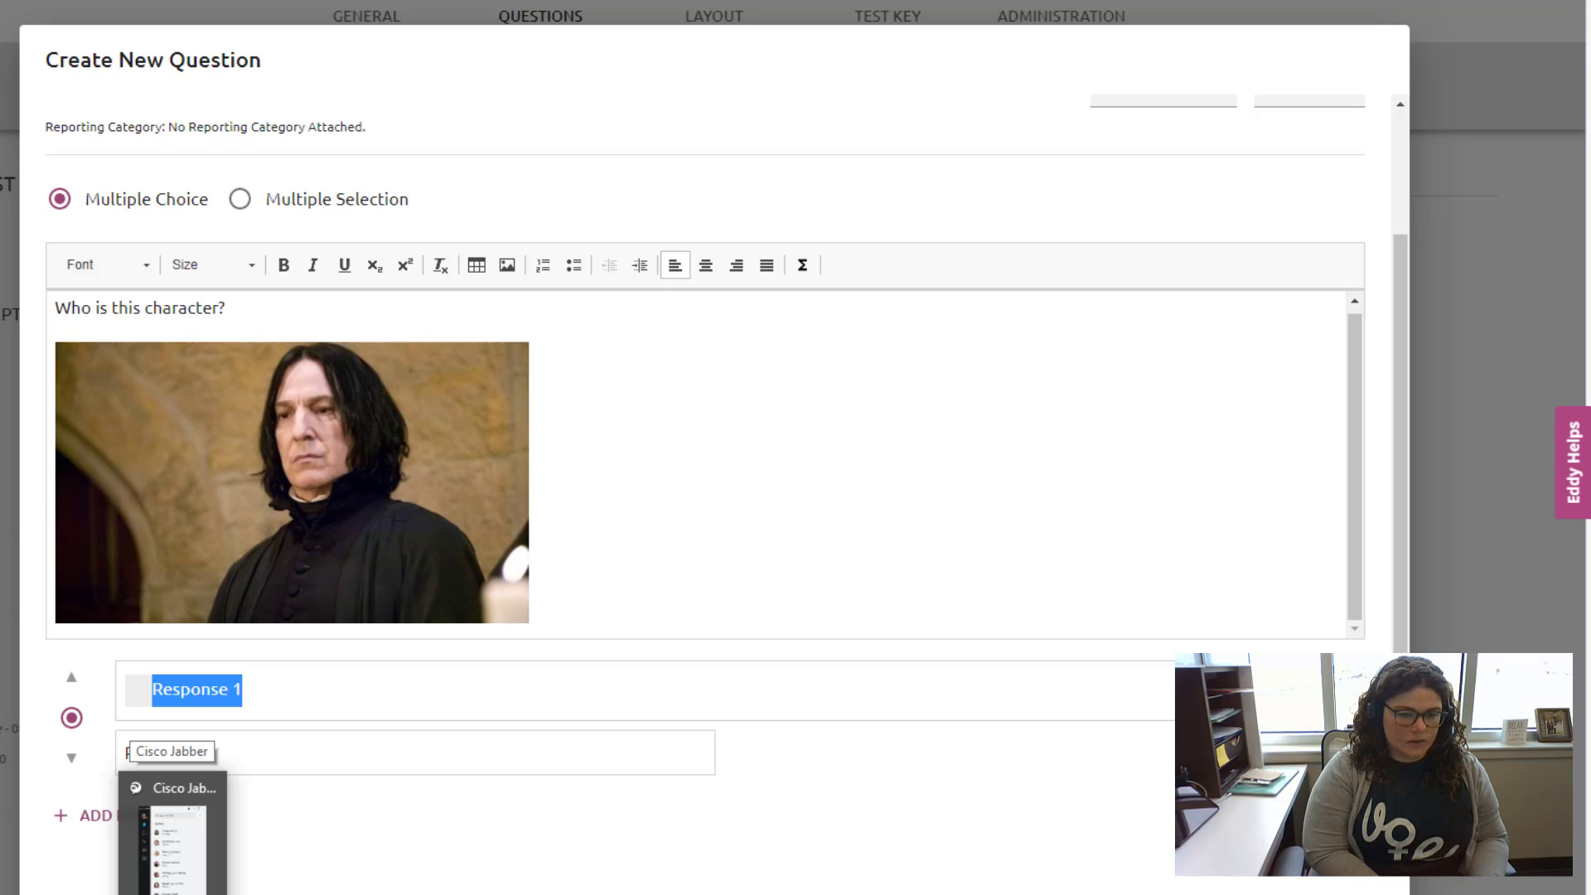
type("Professor ")
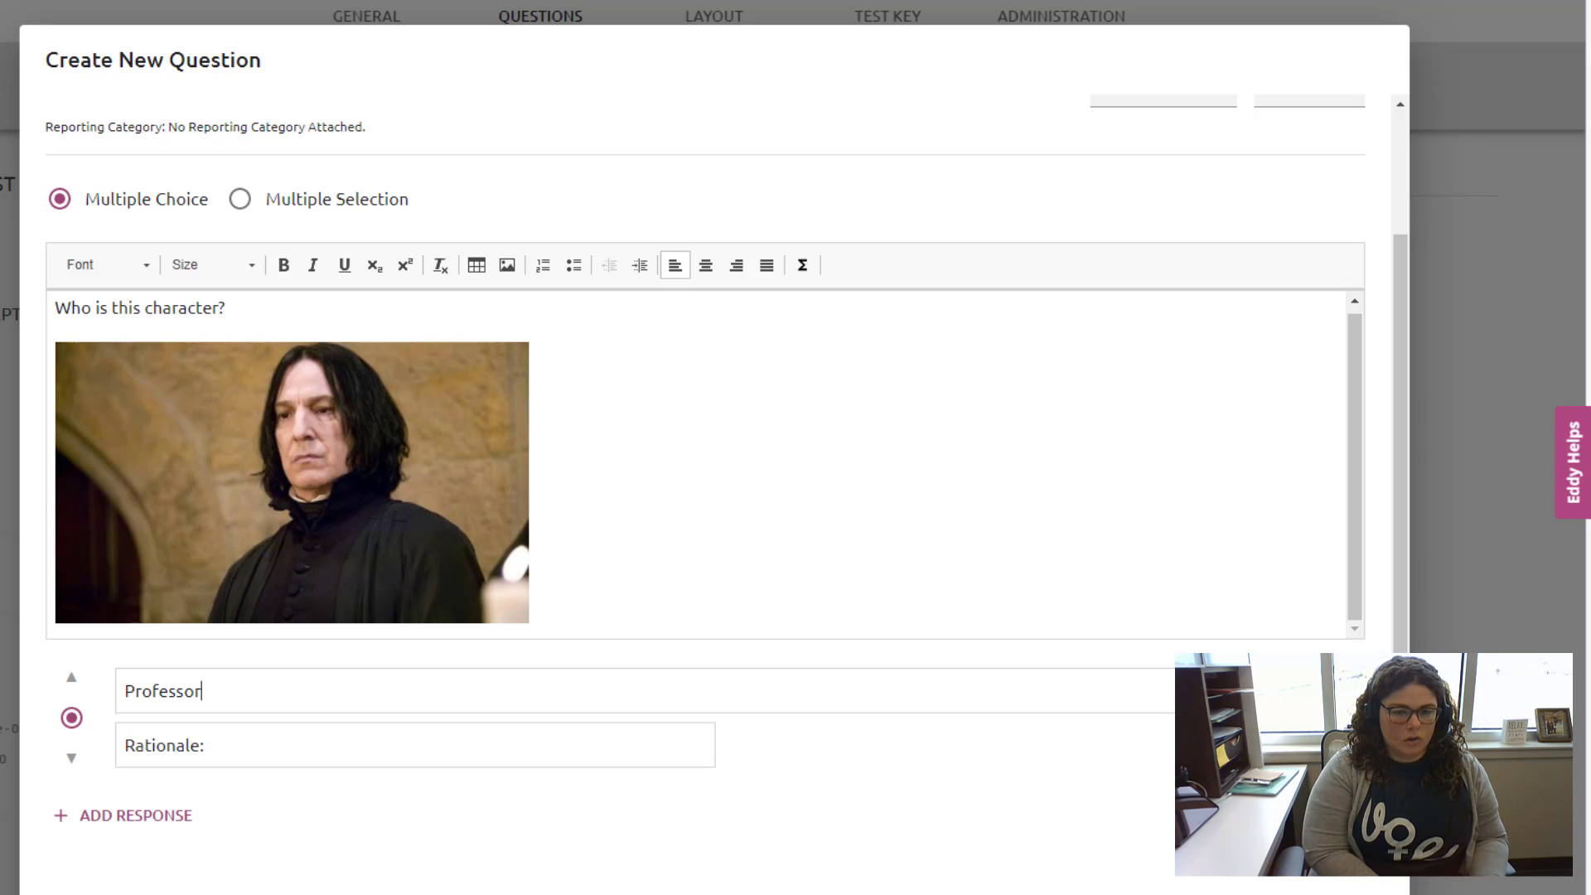
type("Snape")
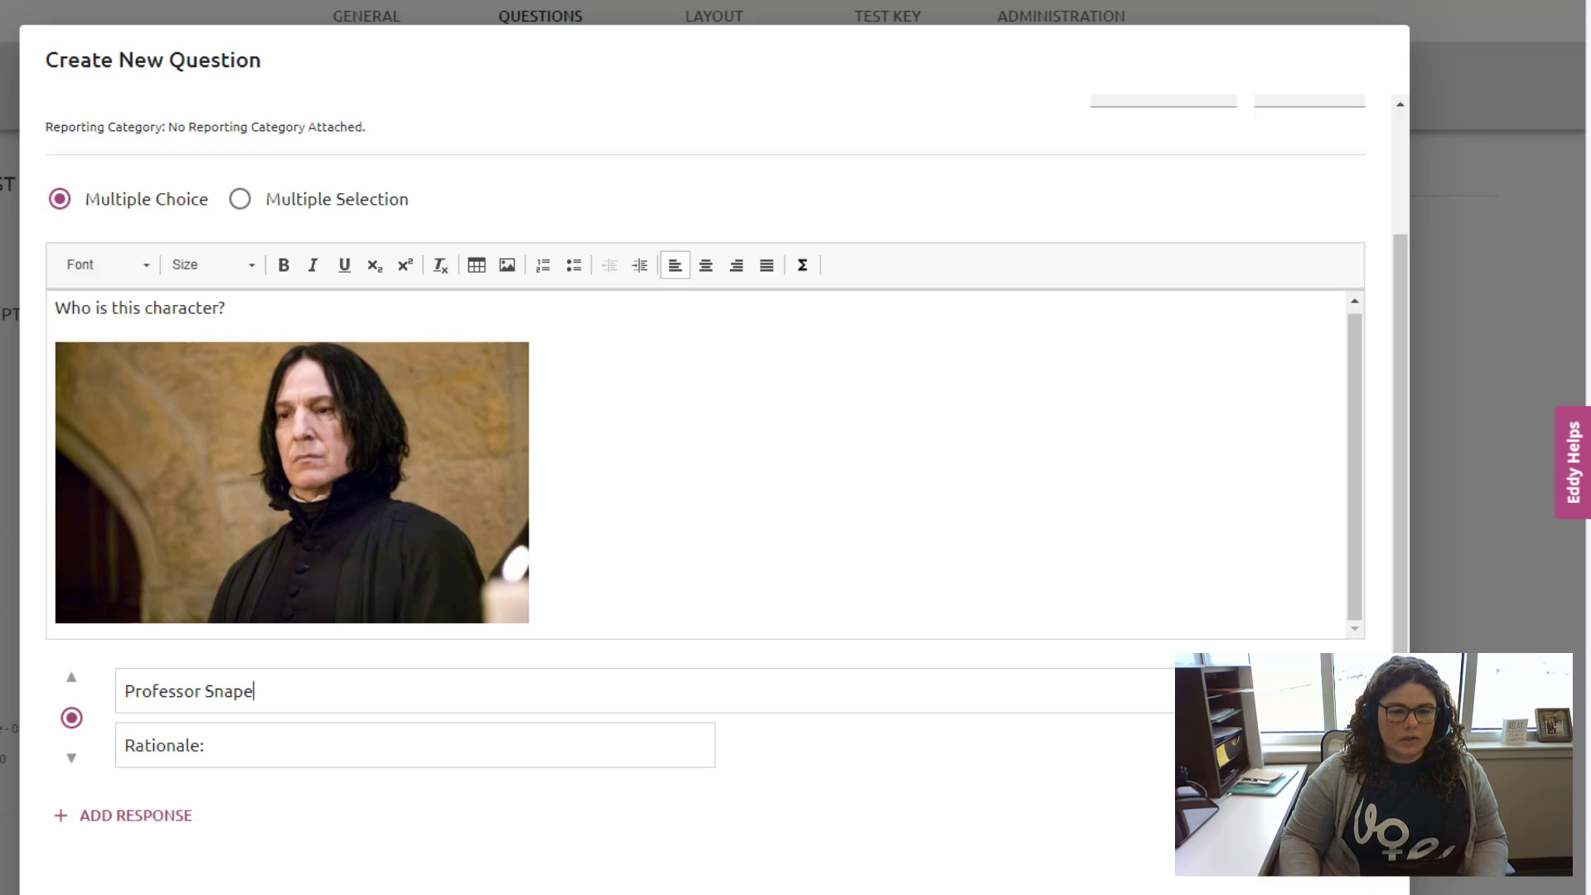
Add two more responses to the question, reading "Professor Dumbledore" and "Professor Lupin".
left_click(121, 818)
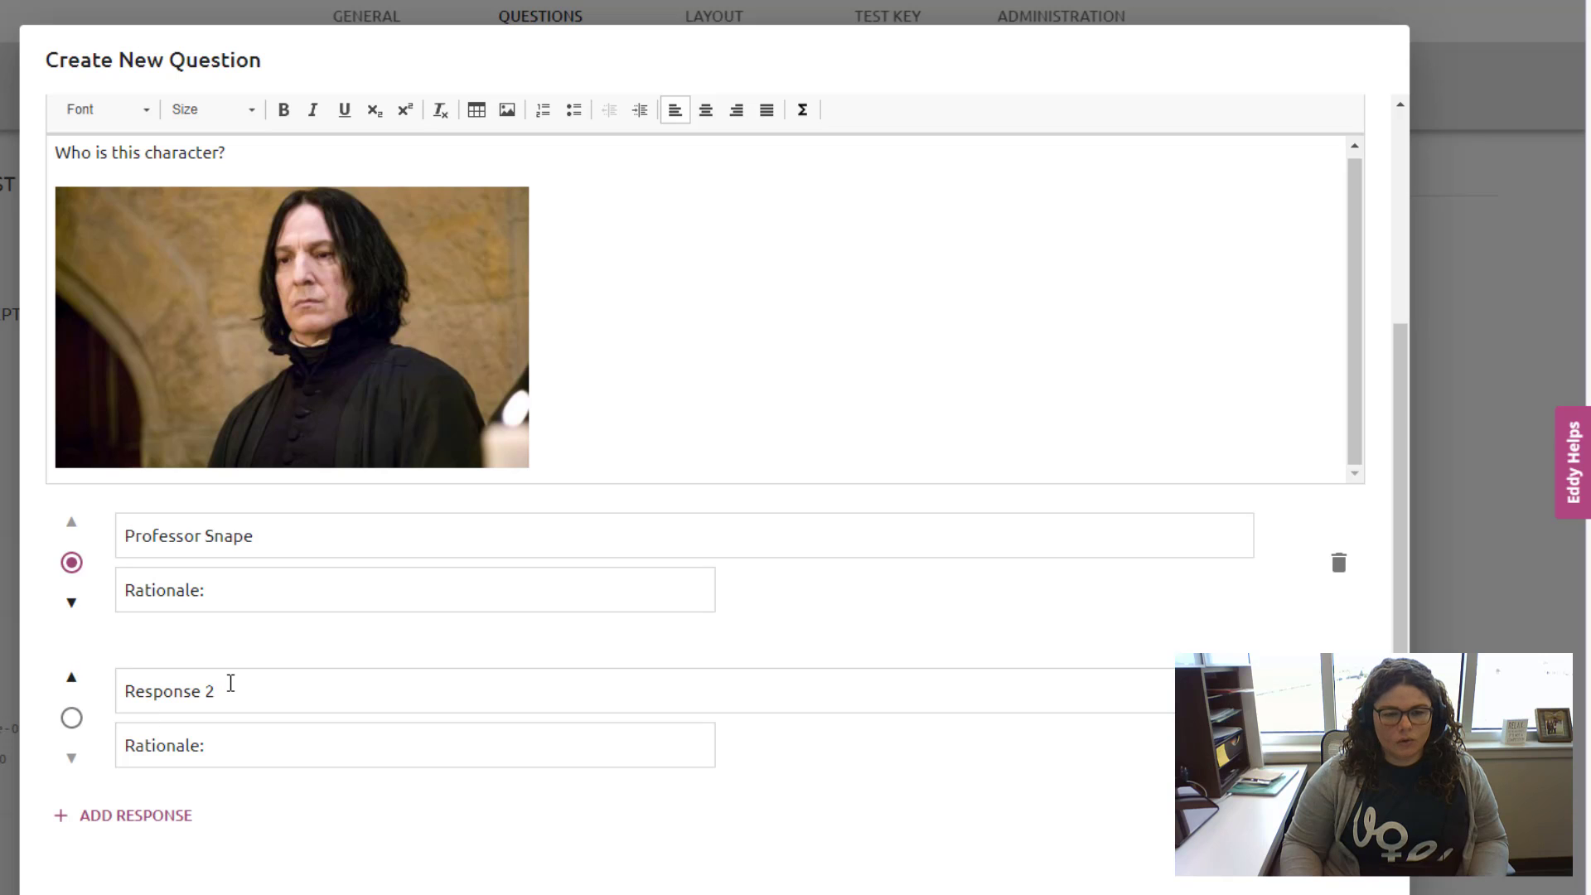
left_click(256, 704)
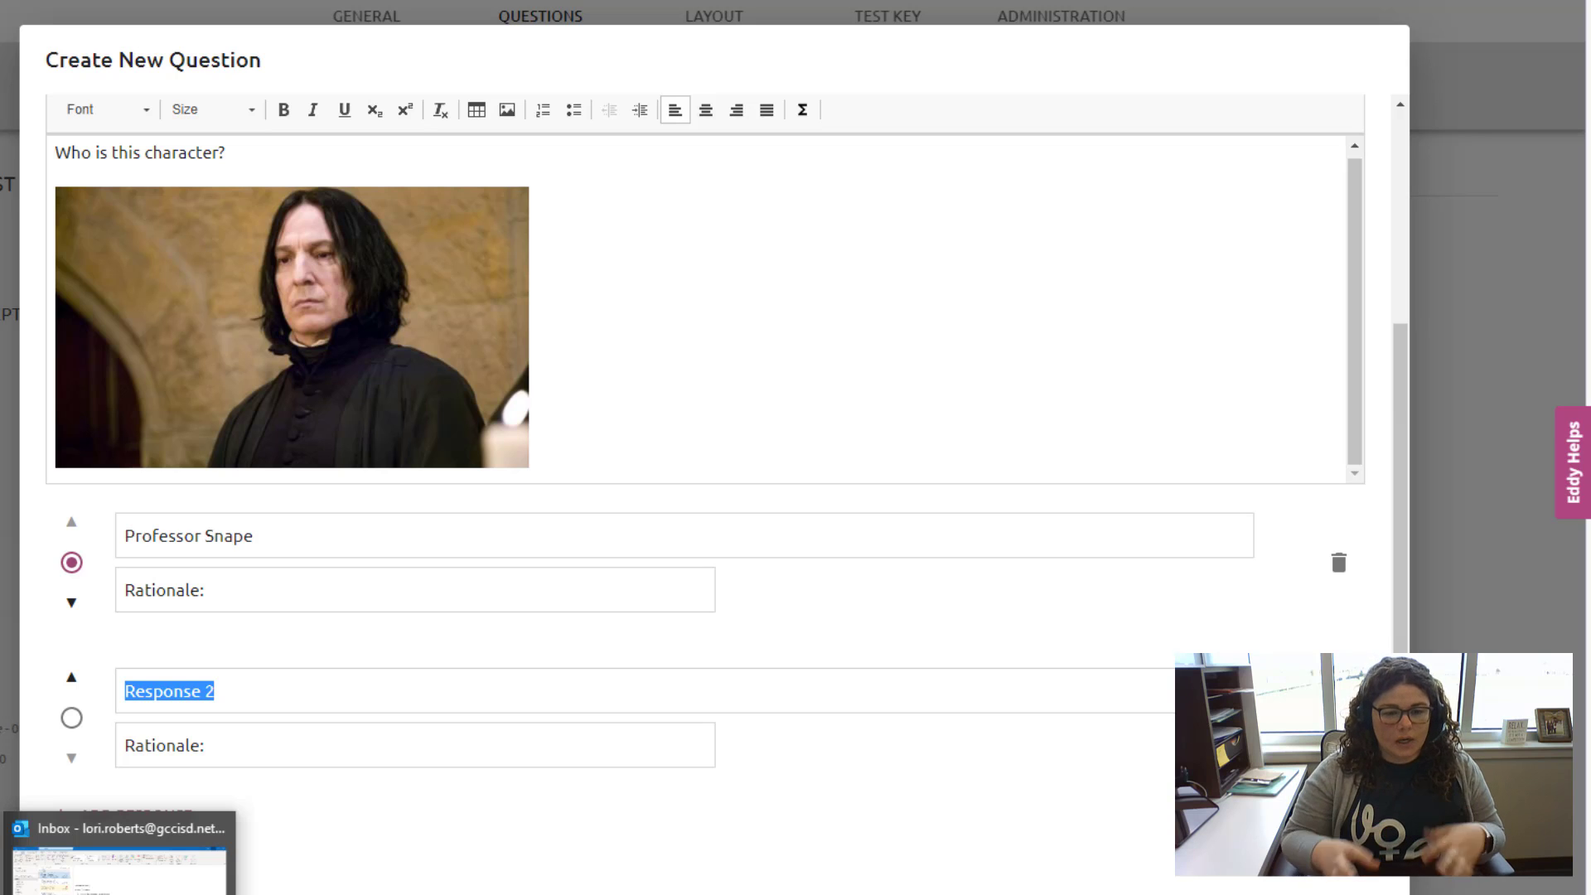
type("Professor Dumbledore")
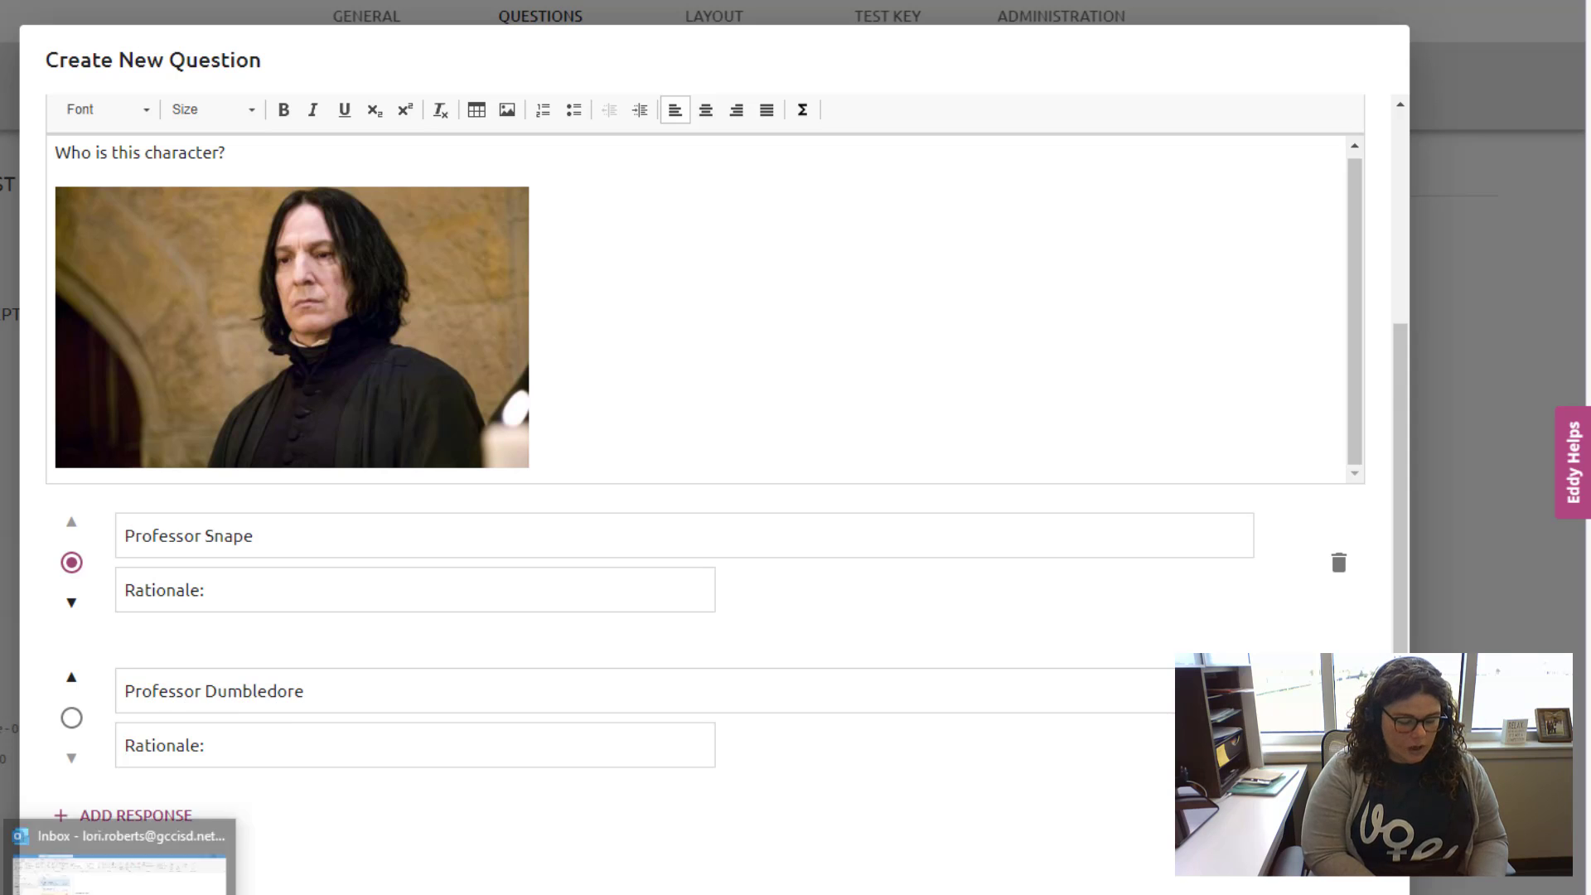
left_click(135, 816)
left_click_drag(238, 694, 123, 693)
type("Professor Lupin")
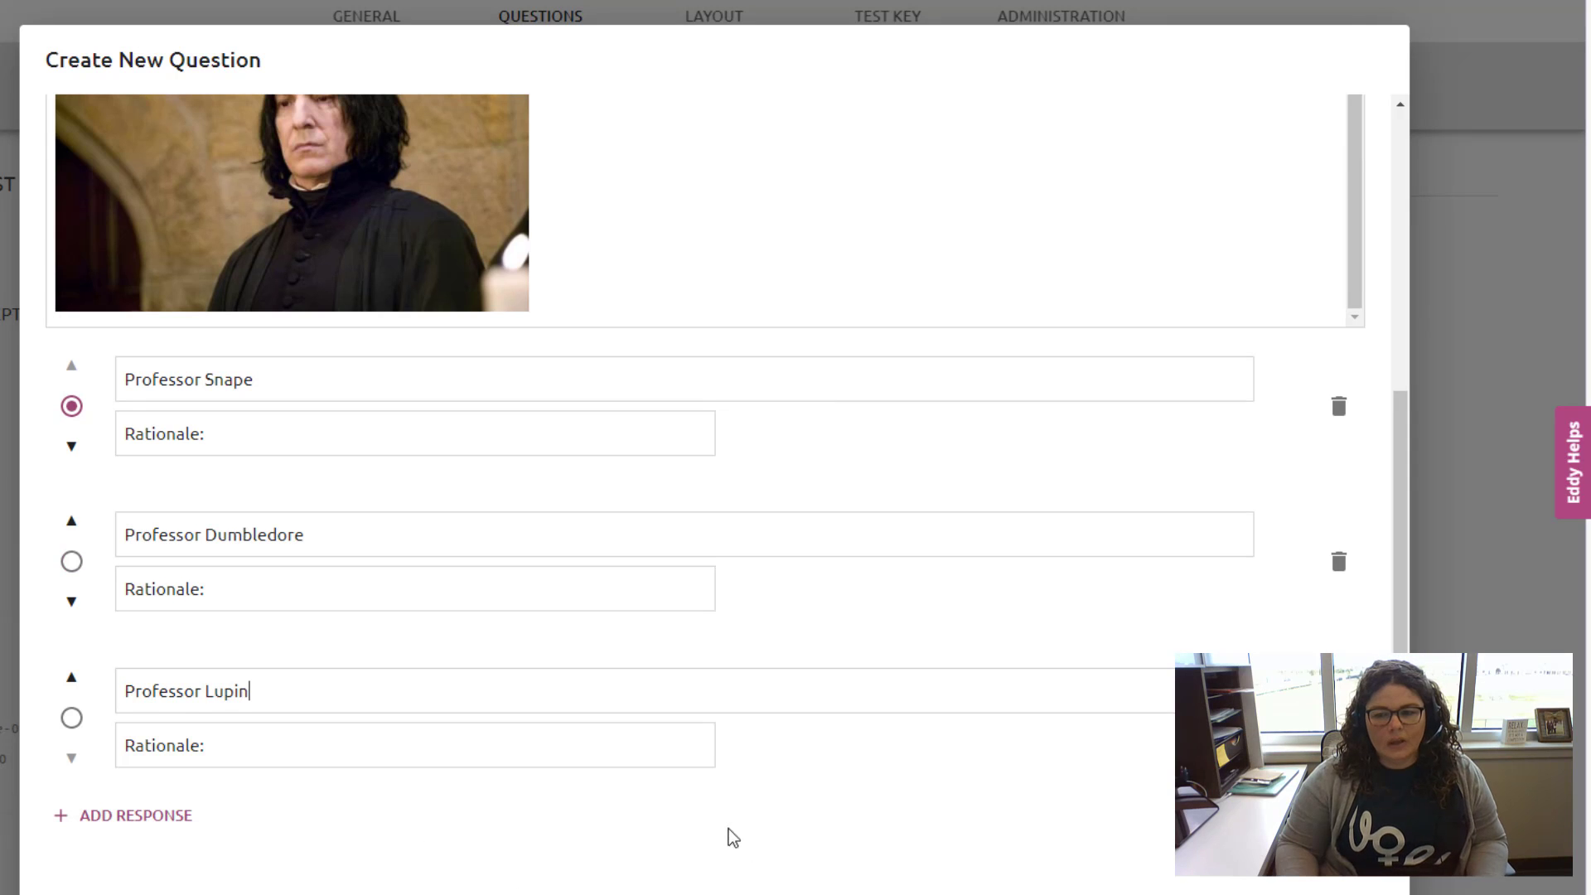
Review the completed selected-response question and create it in the test.
scroll(679, 760, "up", 6)
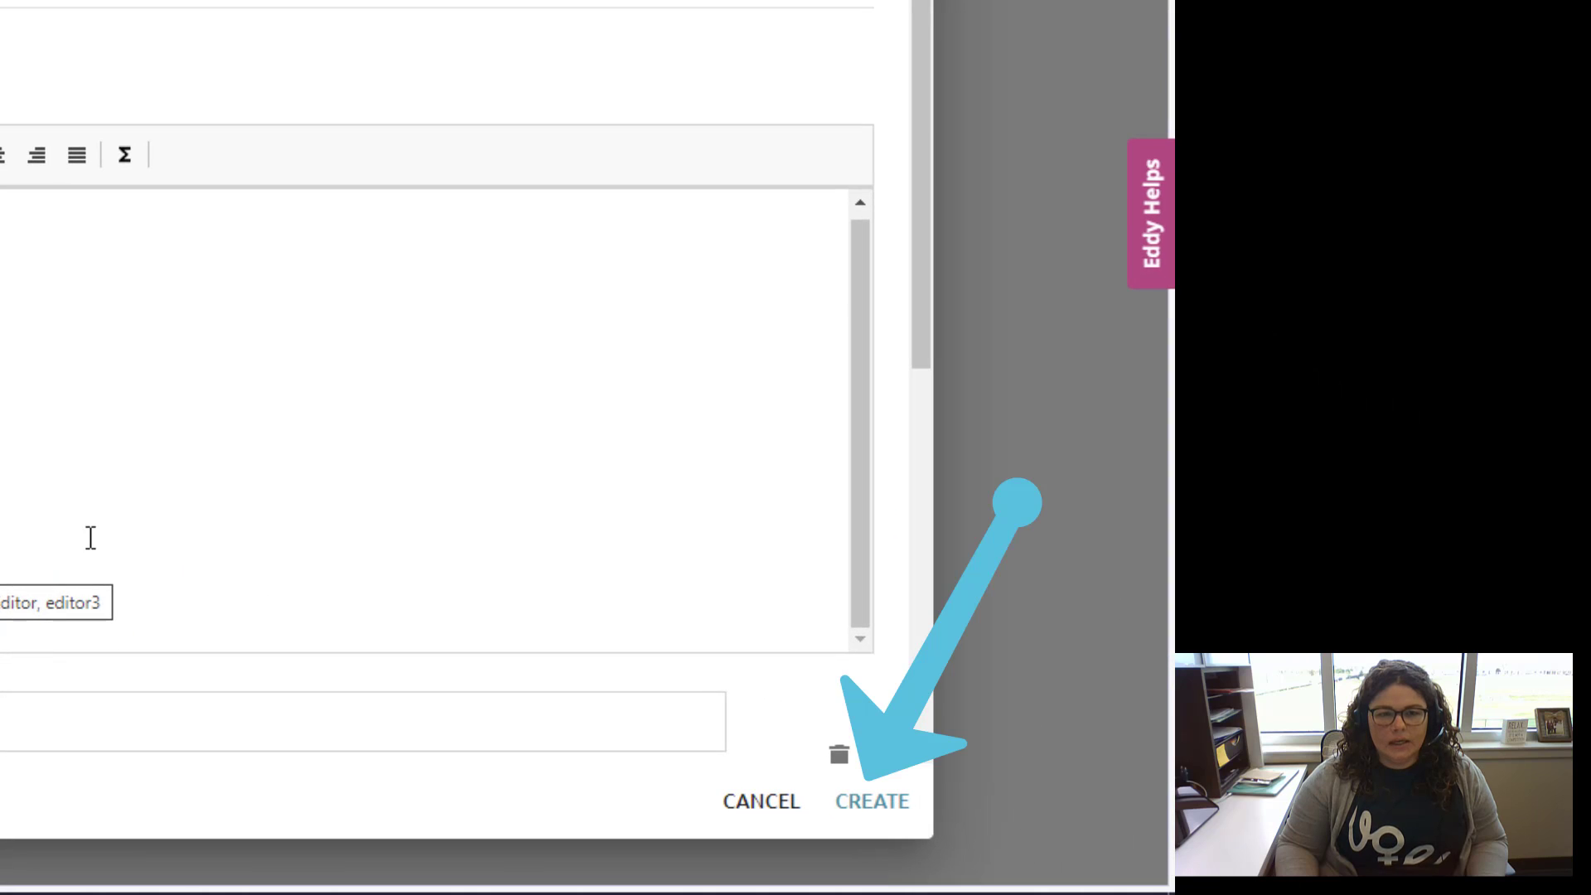
scroll(91, 538, "down", 8)
left_click(862, 804)
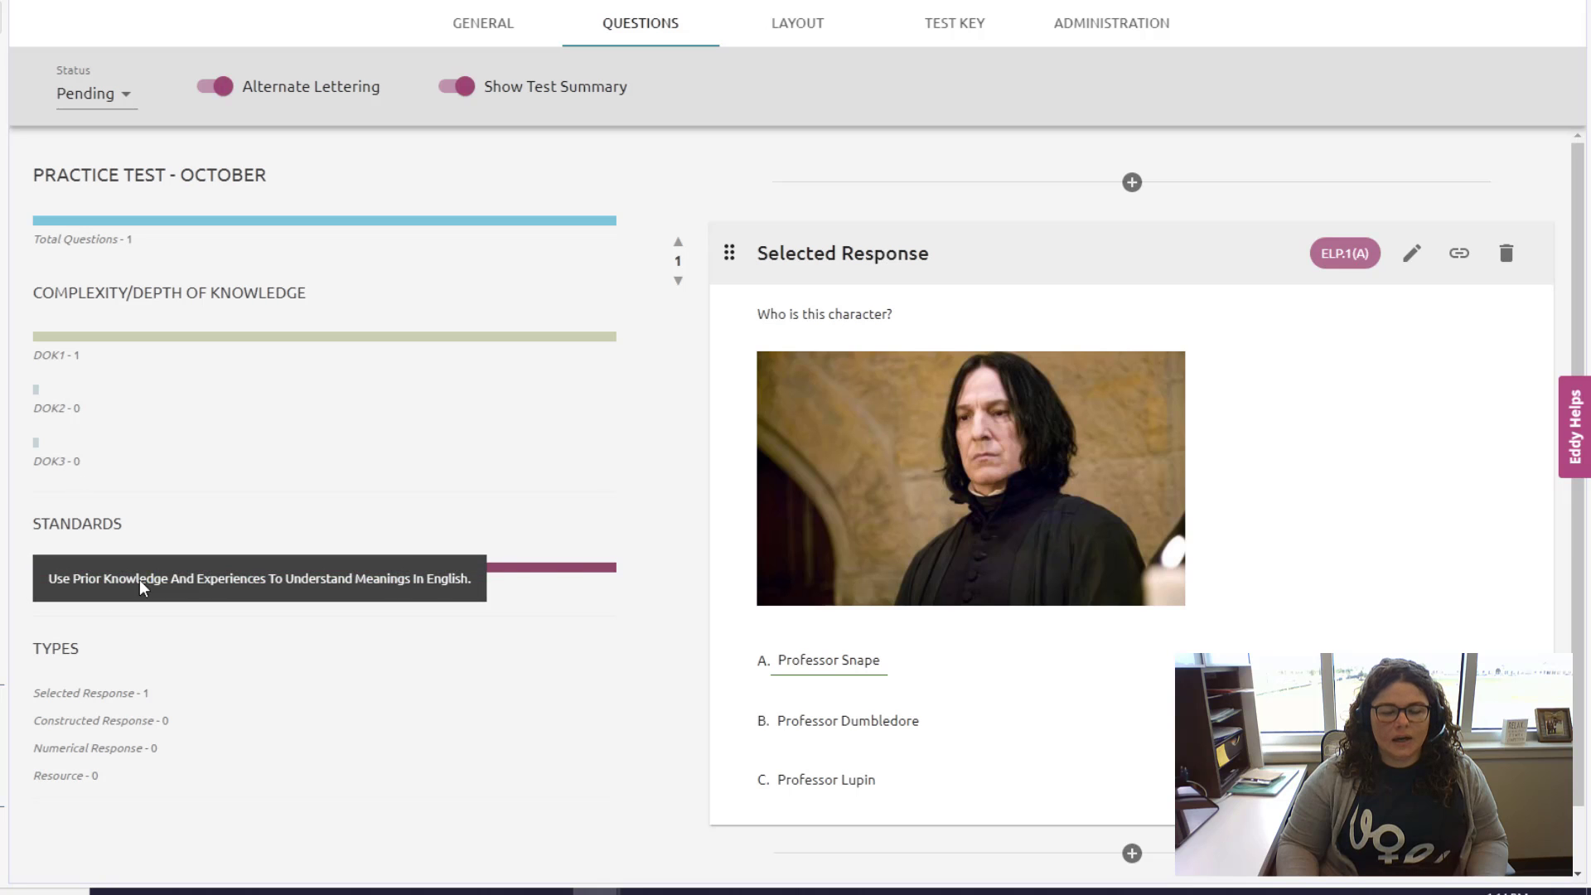
Open the created question for editing, look over its settings and responses, and close it without making changes.
mouse_move(624, 581)
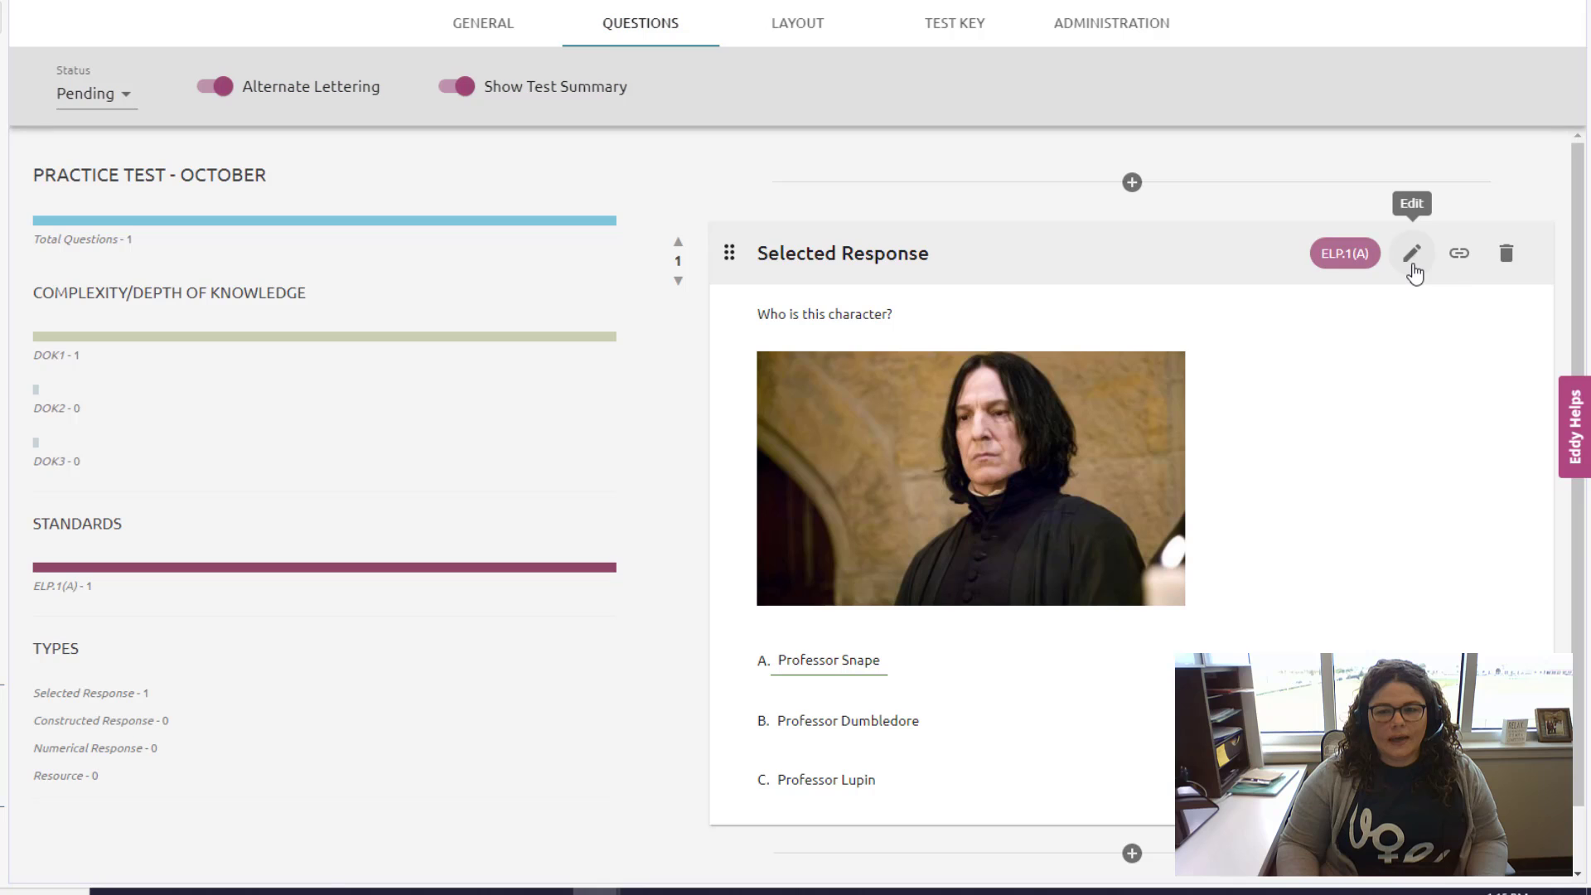
left_click(1412, 254)
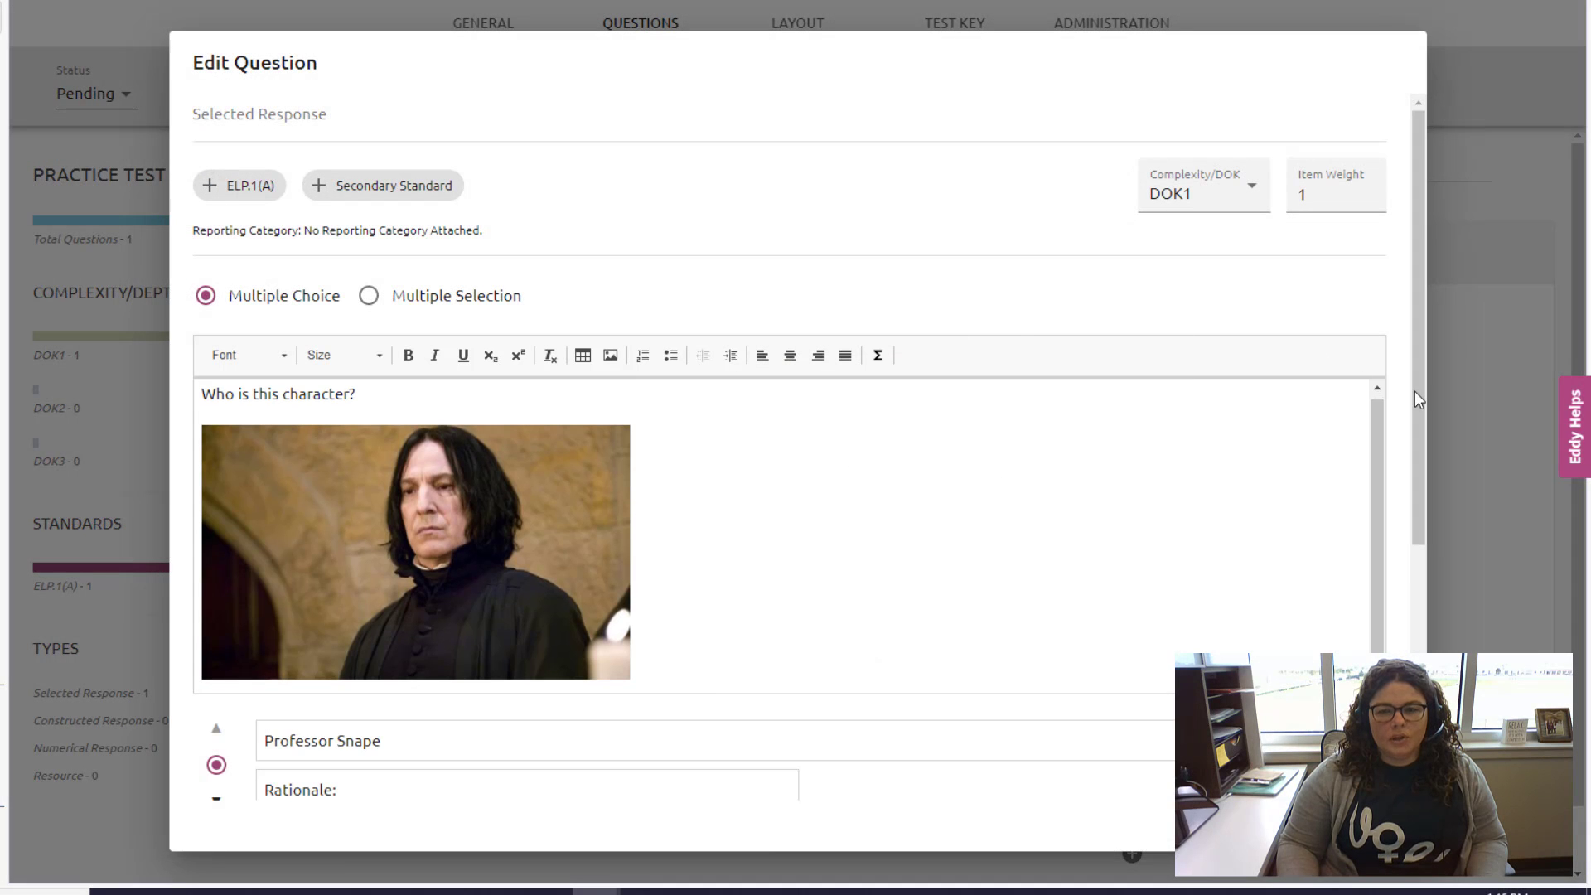
scroll(1393, 415, "down", 5)
scroll(1394, 415, "up", 5)
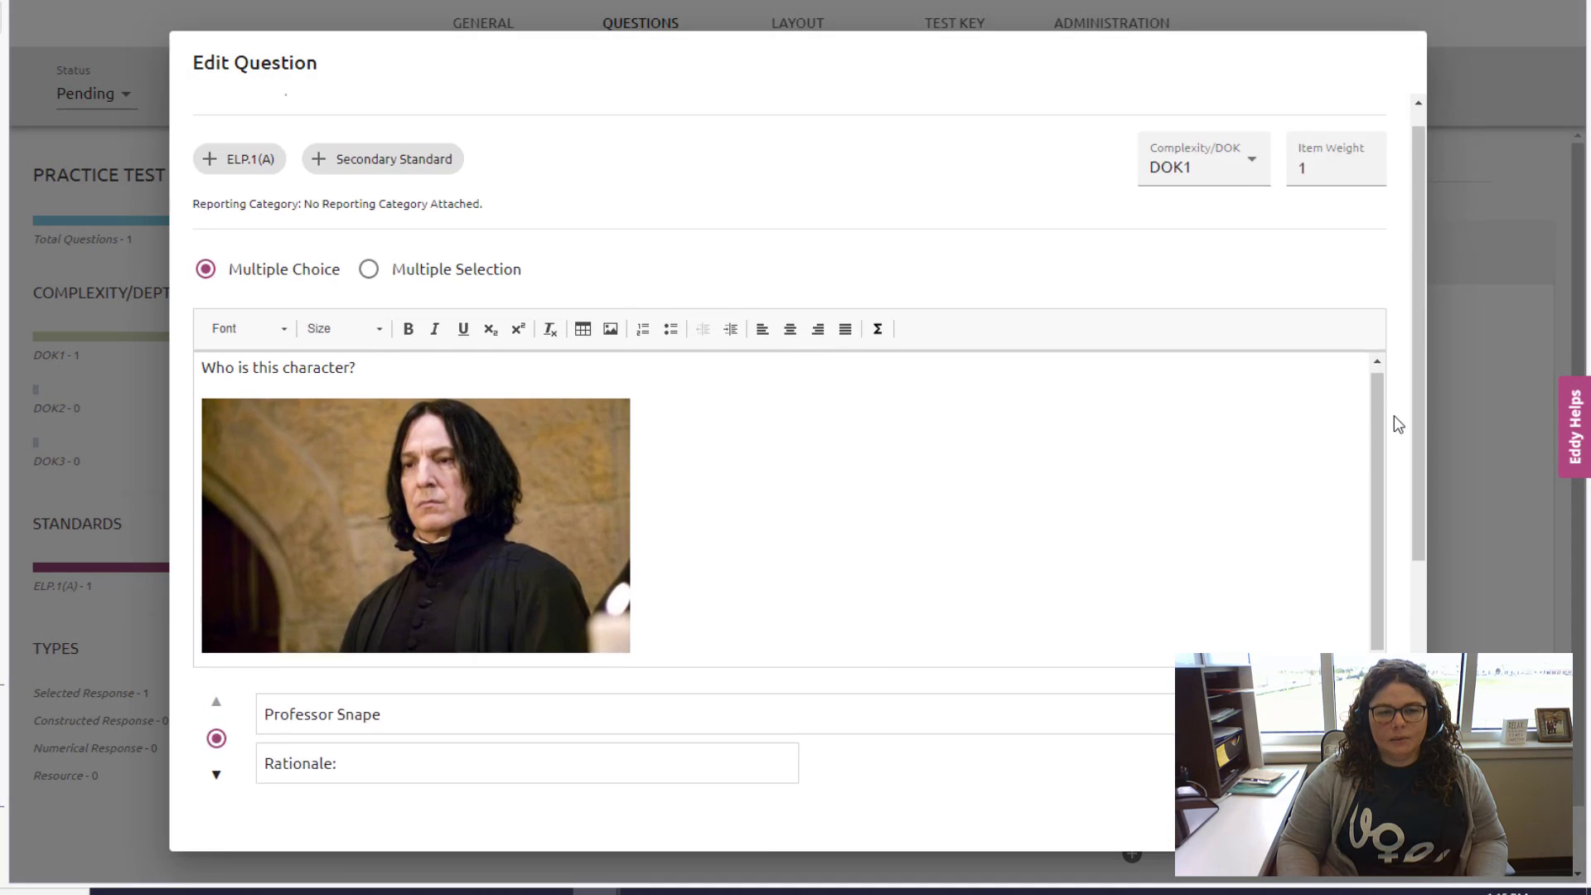
scroll(1394, 415, "up", 1)
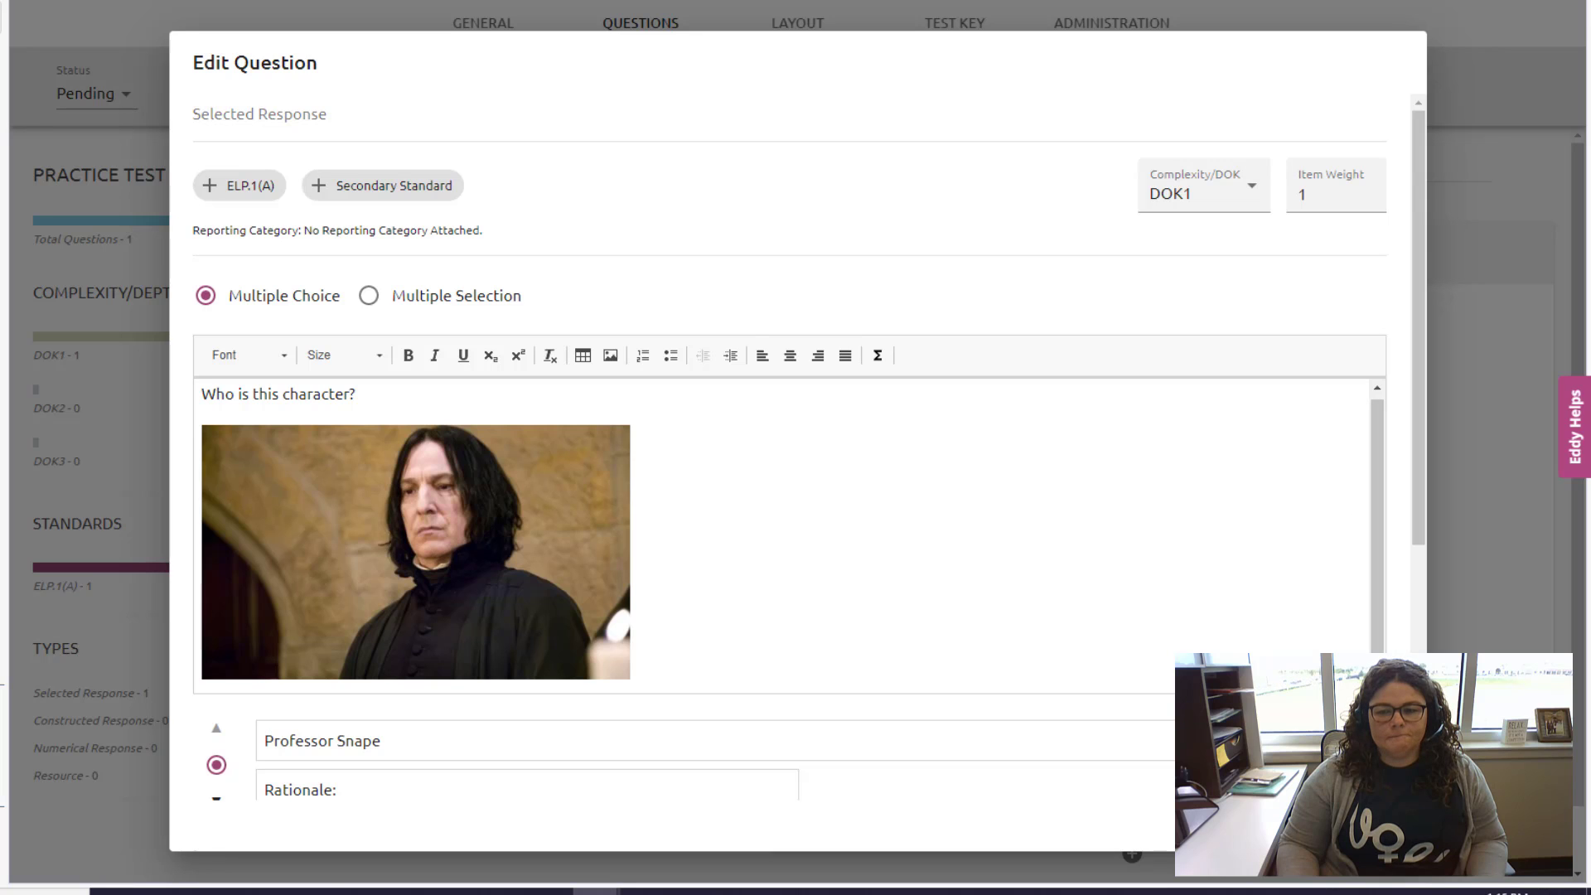
left_click(1367, 822)
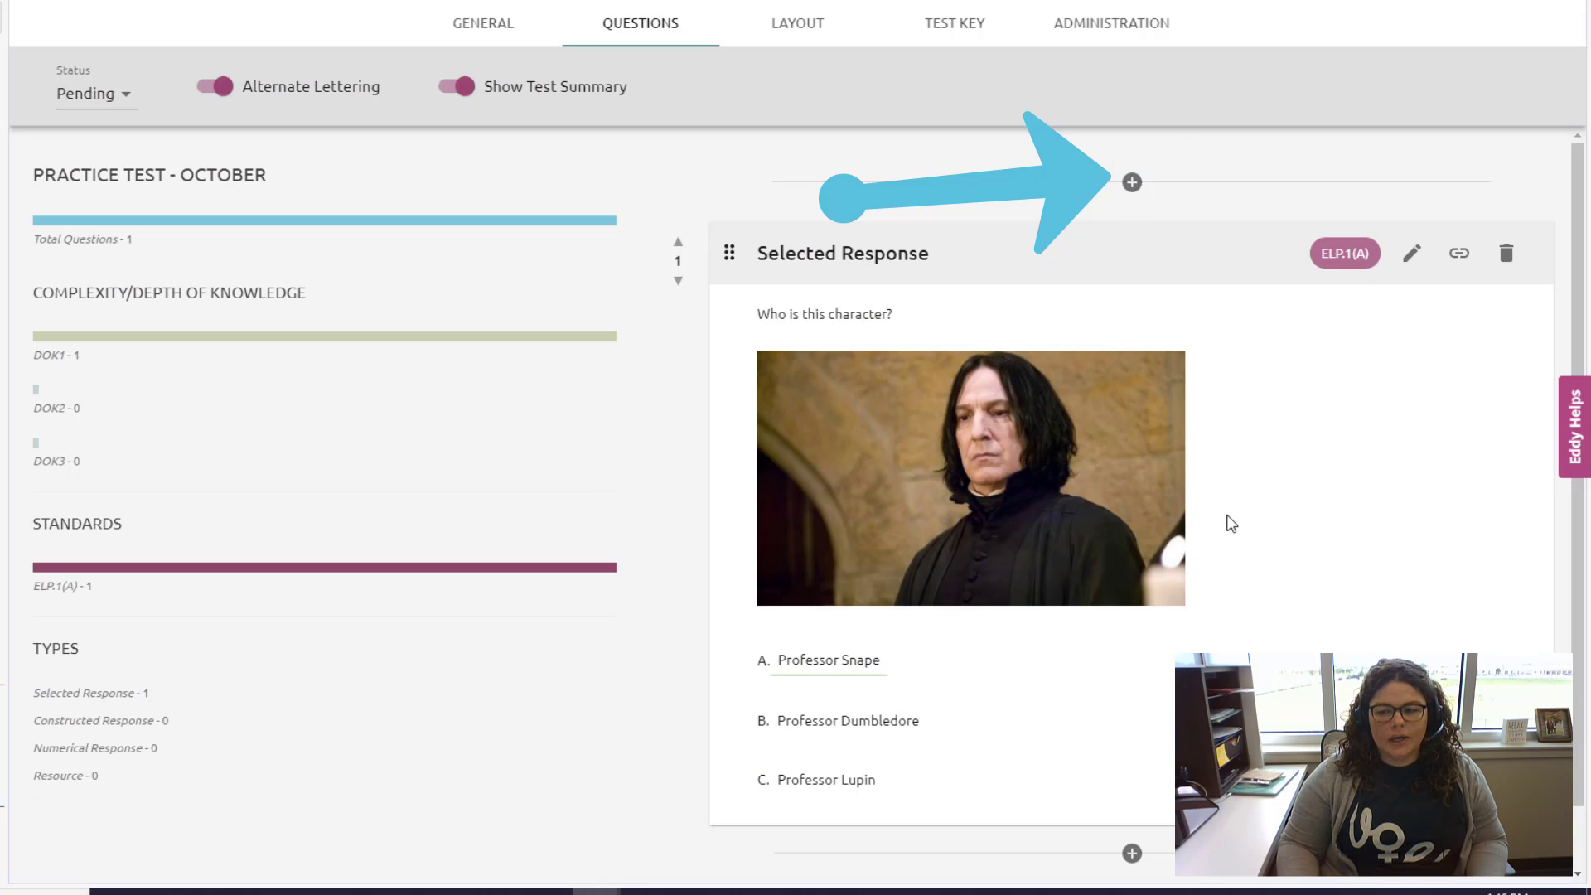
Start a new item above the existing question and set its question type to Constructed Response.
scroll(1133, 856, "down", 1)
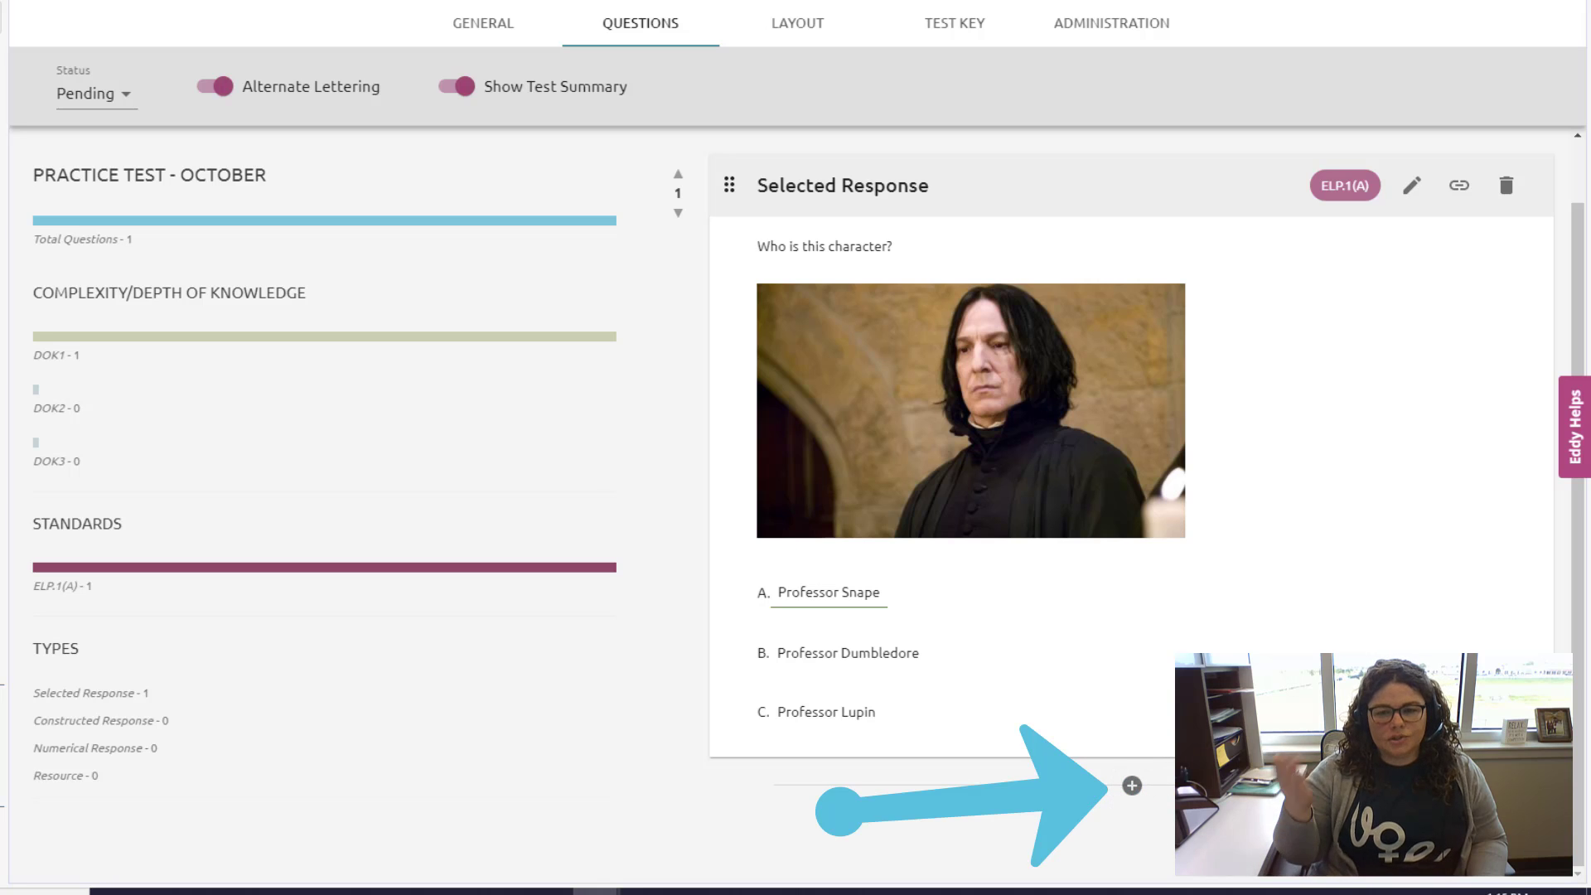
scroll(1160, 262, "up", 1)
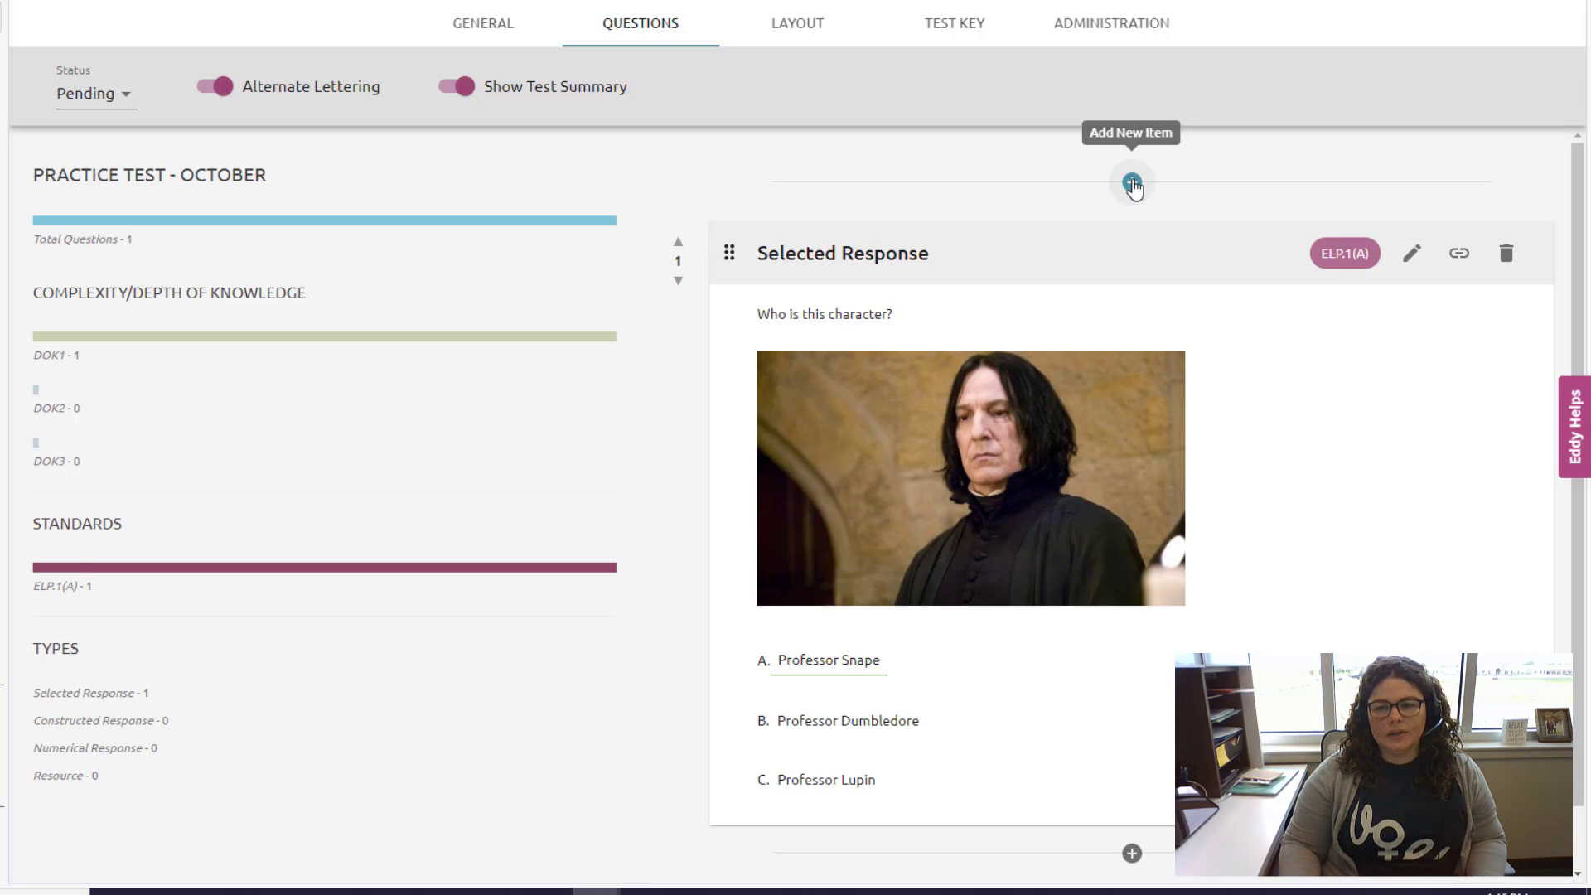
left_click(1133, 184)
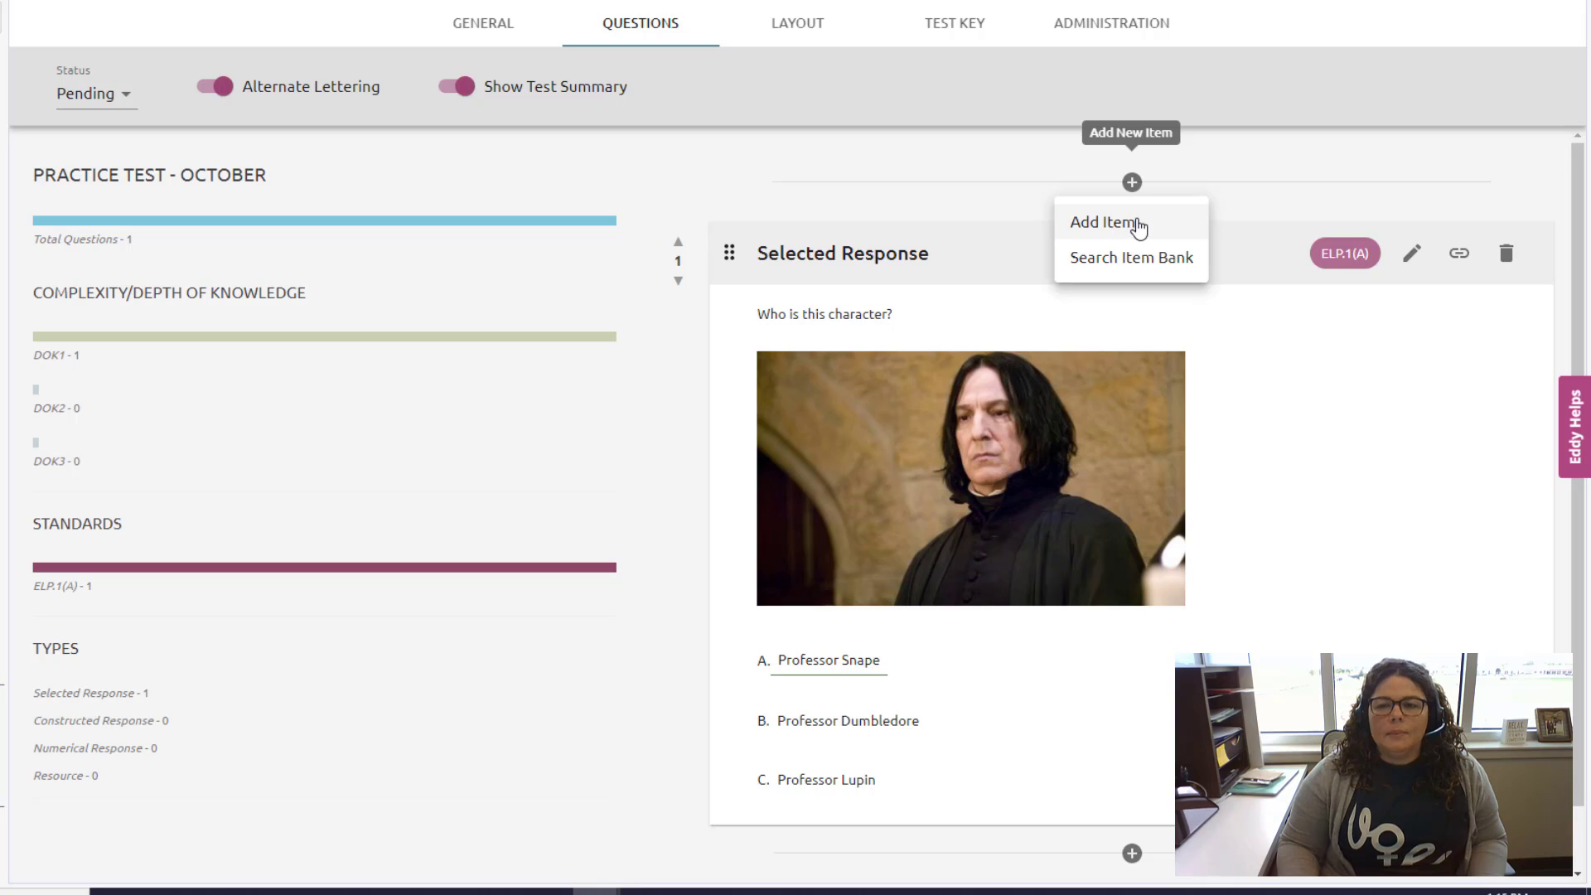
left_click(1151, 235)
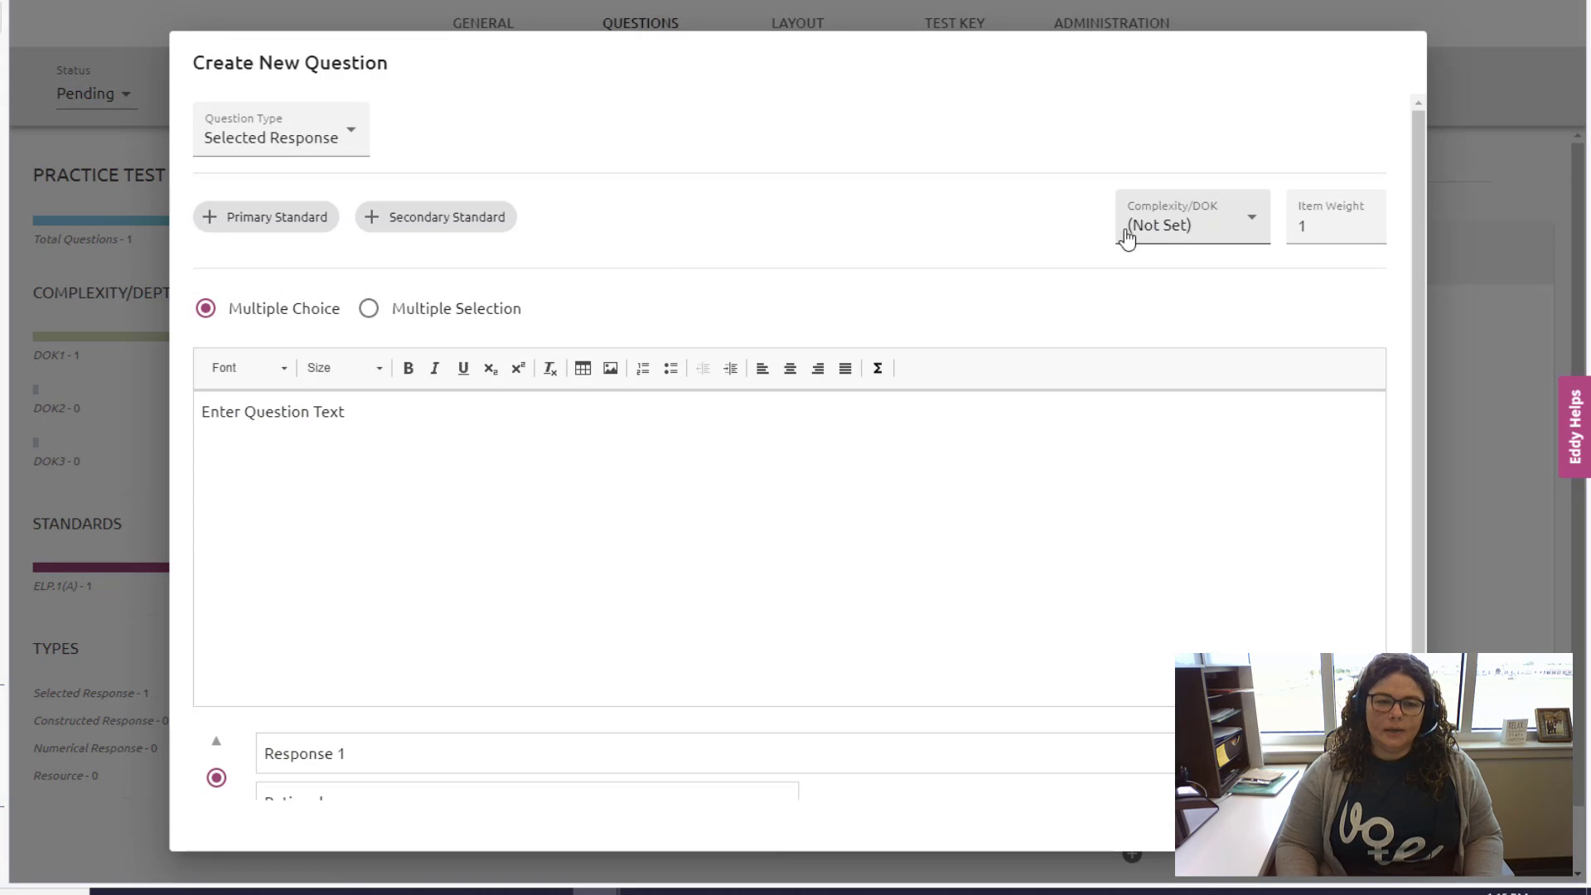
left_click(309, 149)
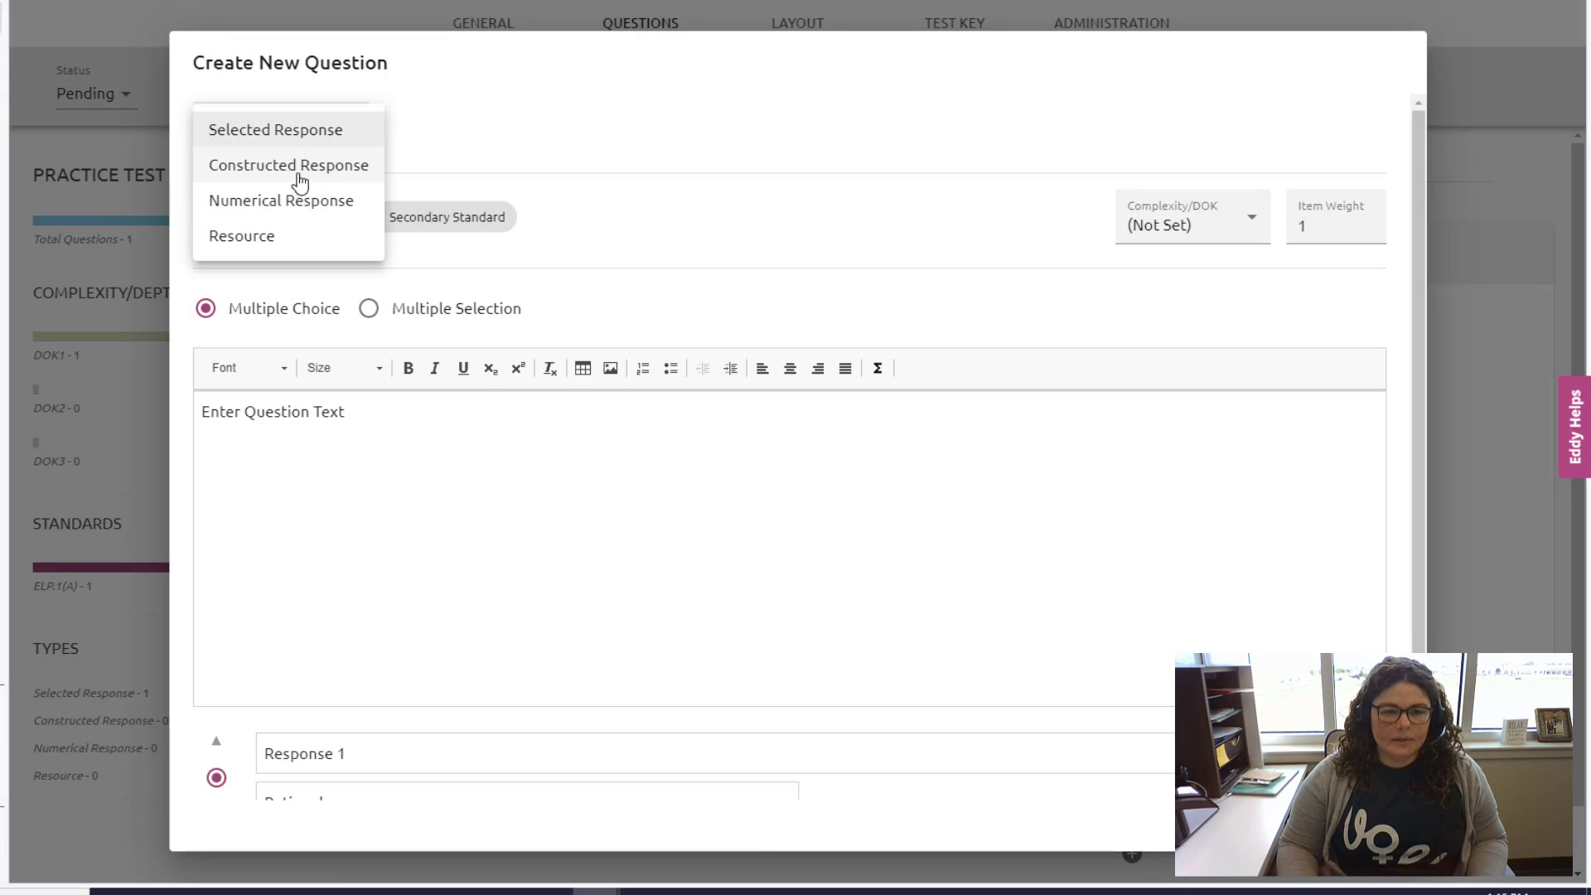
left_click(290, 170)
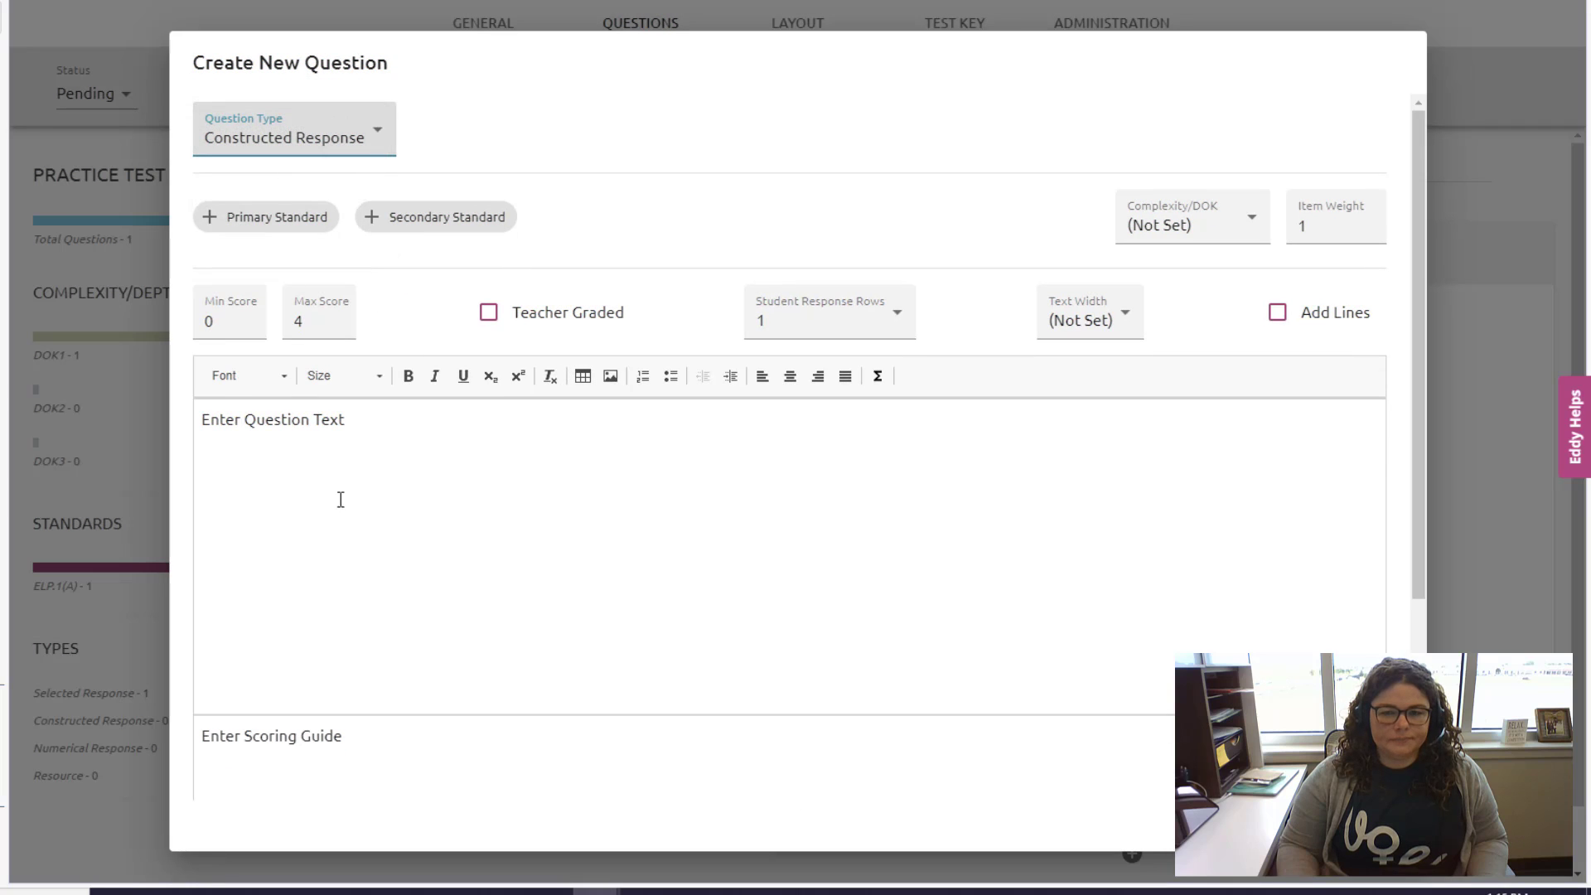
Assign ELP.1(C) as the new question's primary standard and set its complexity to DOK2.
left_click(345, 420)
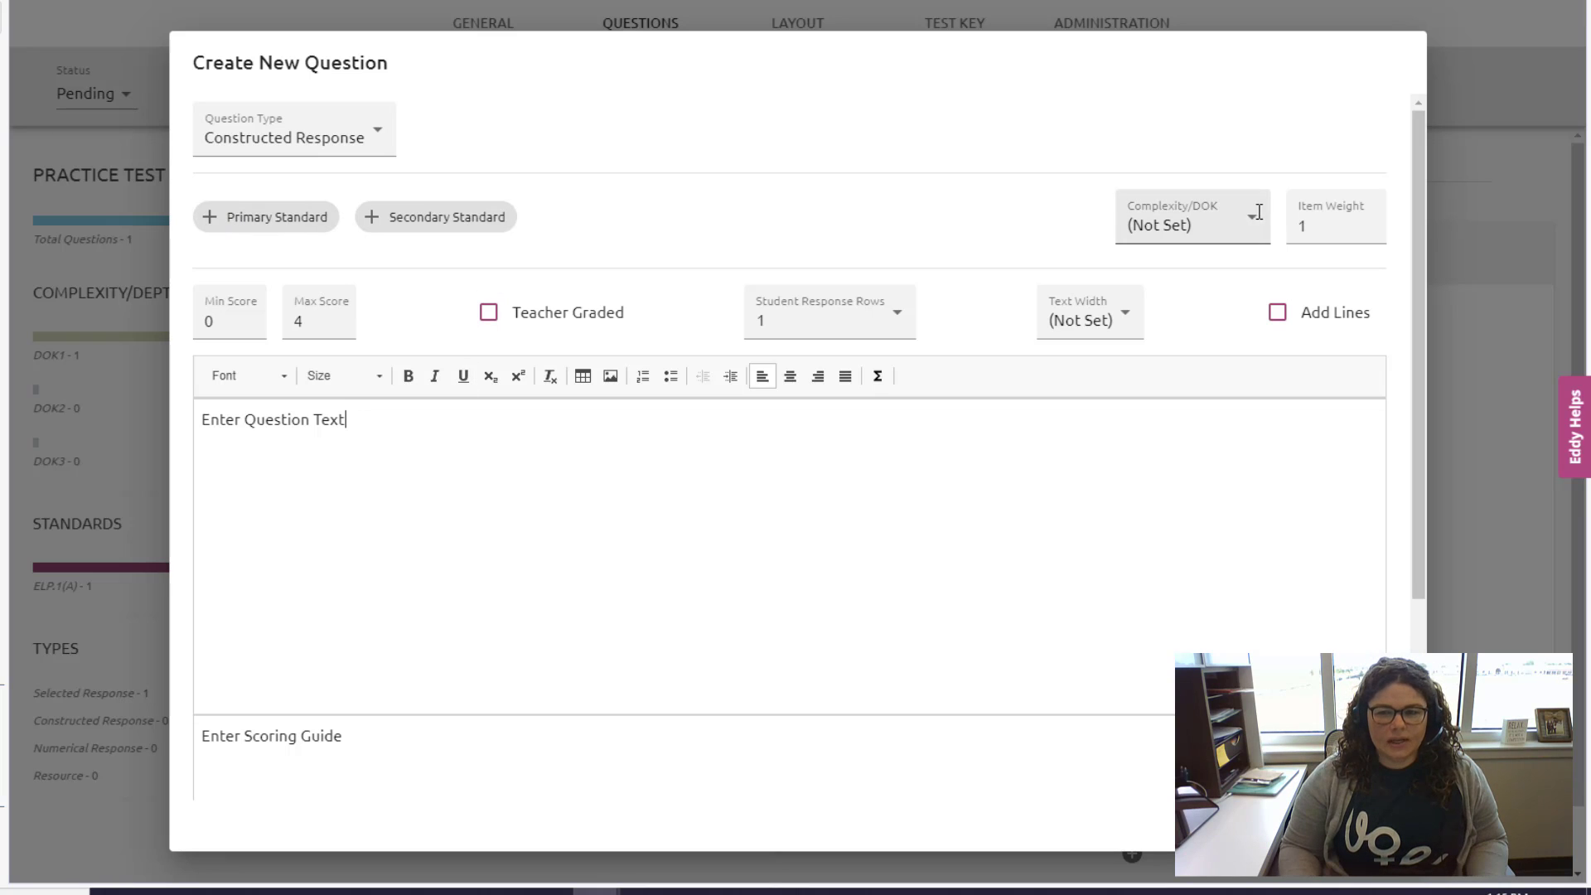
left_click(293, 225)
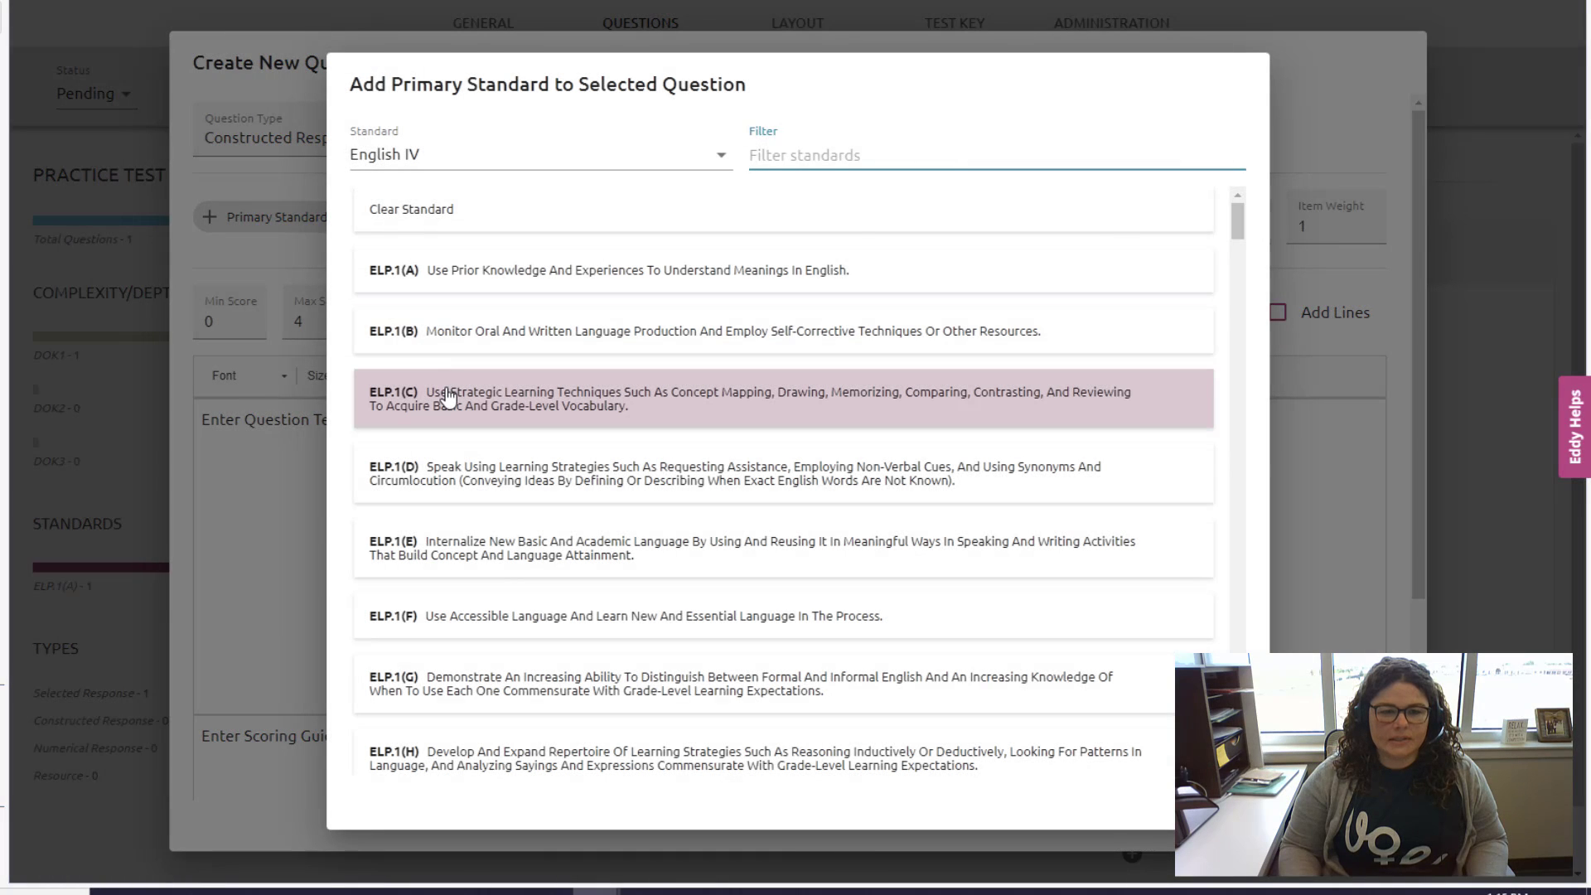
left_click(434, 412)
left_click(1191, 233)
left_click(1194, 290)
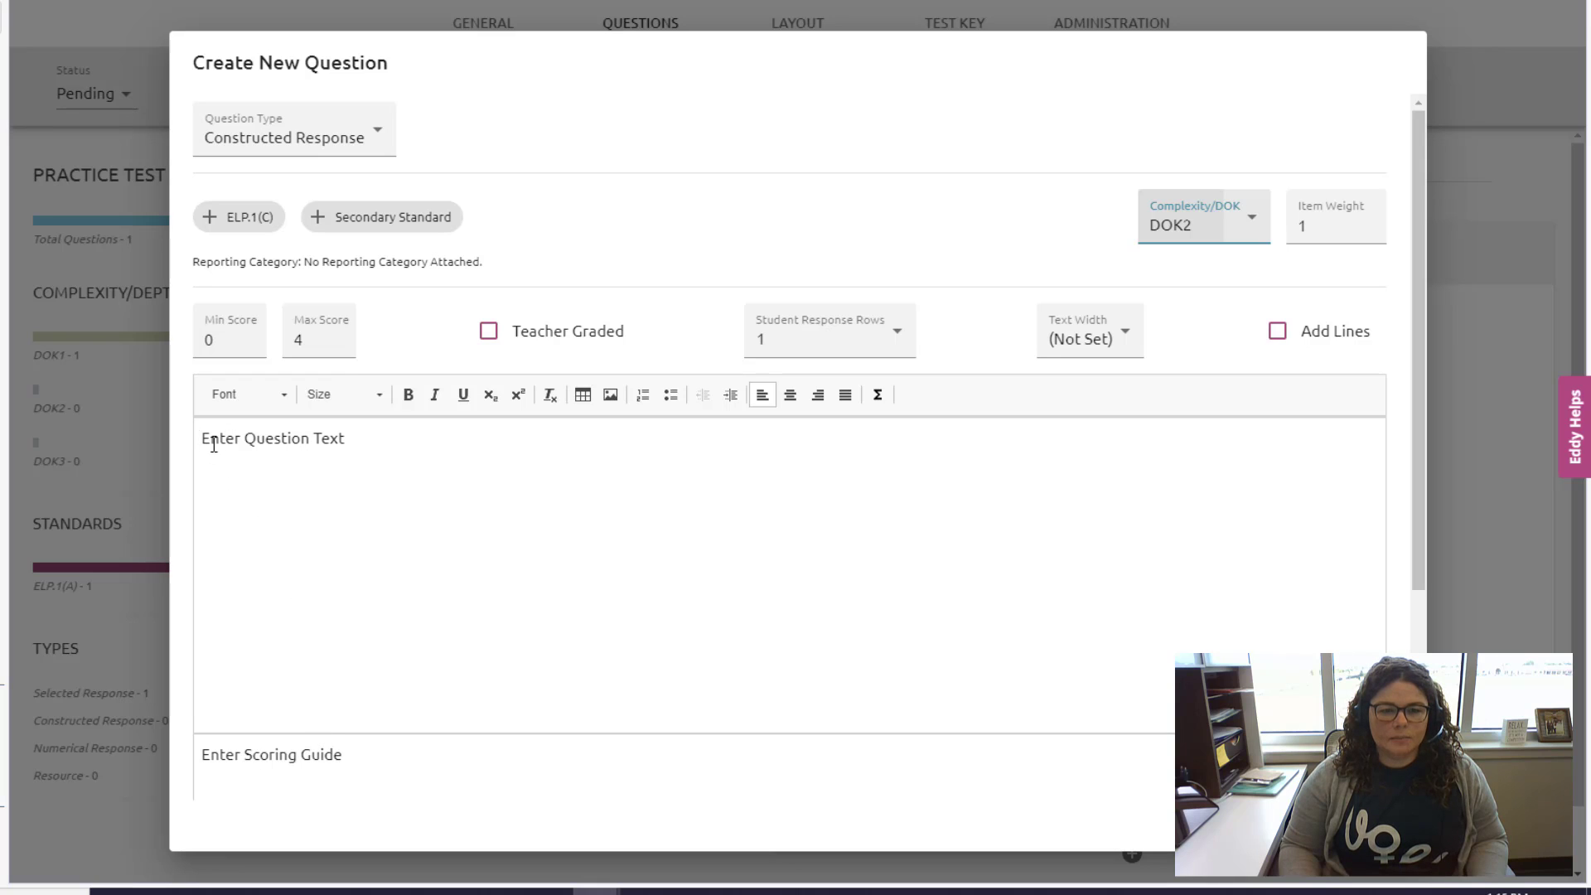
Replace the placeholder question text with "Which book from the Harry Potter series is your favorite? Why?".
left_click_drag(204, 439, 370, 434)
mouse_move(549, 892)
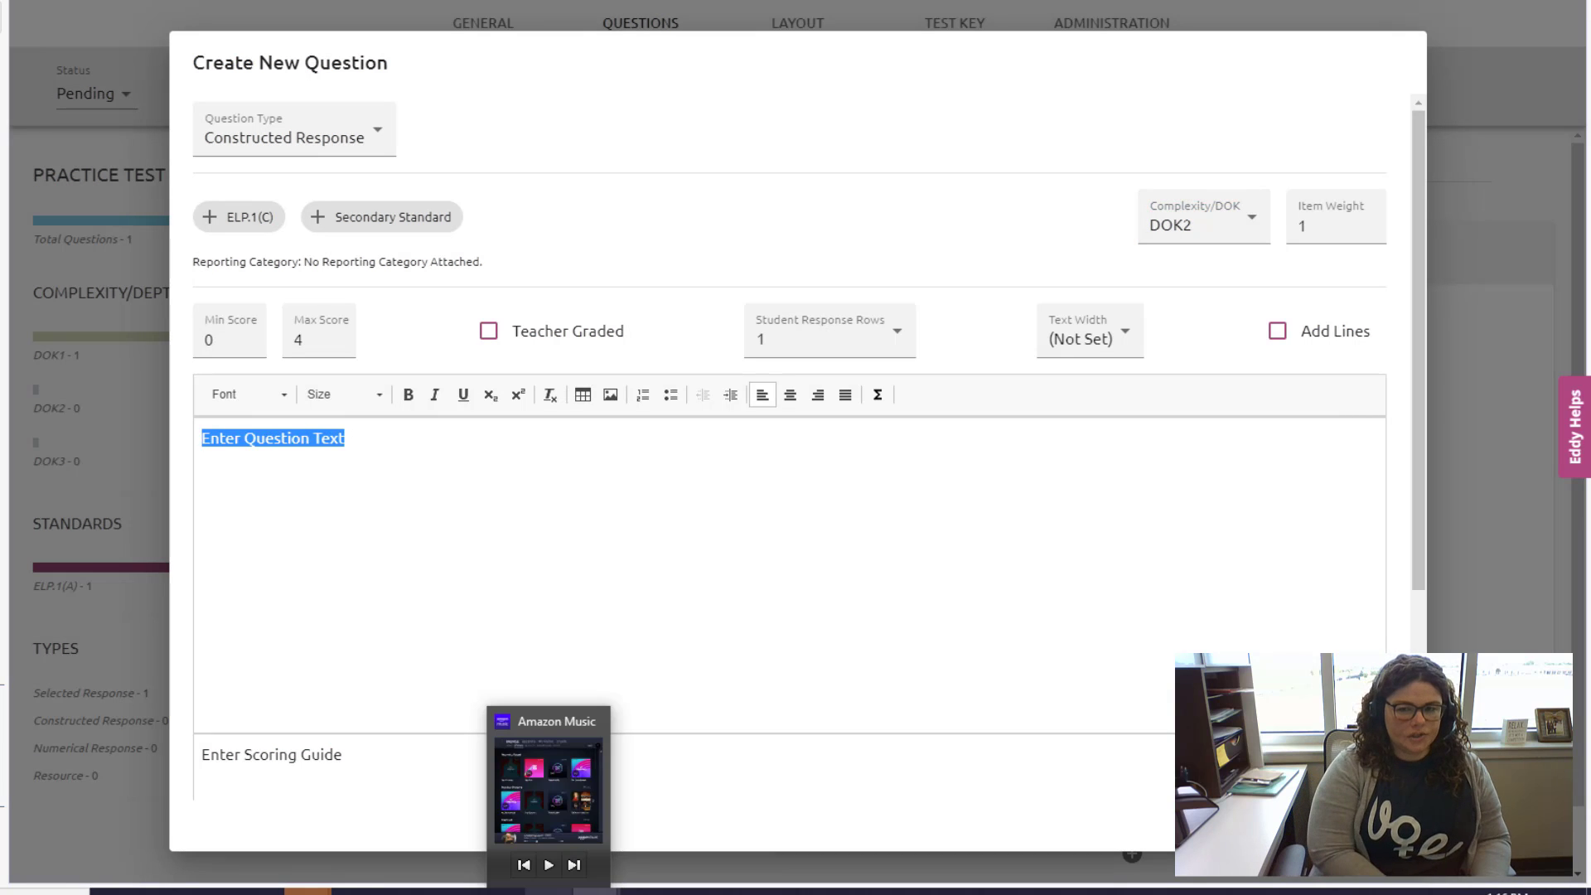
type("Which book from the Harry Potter s")
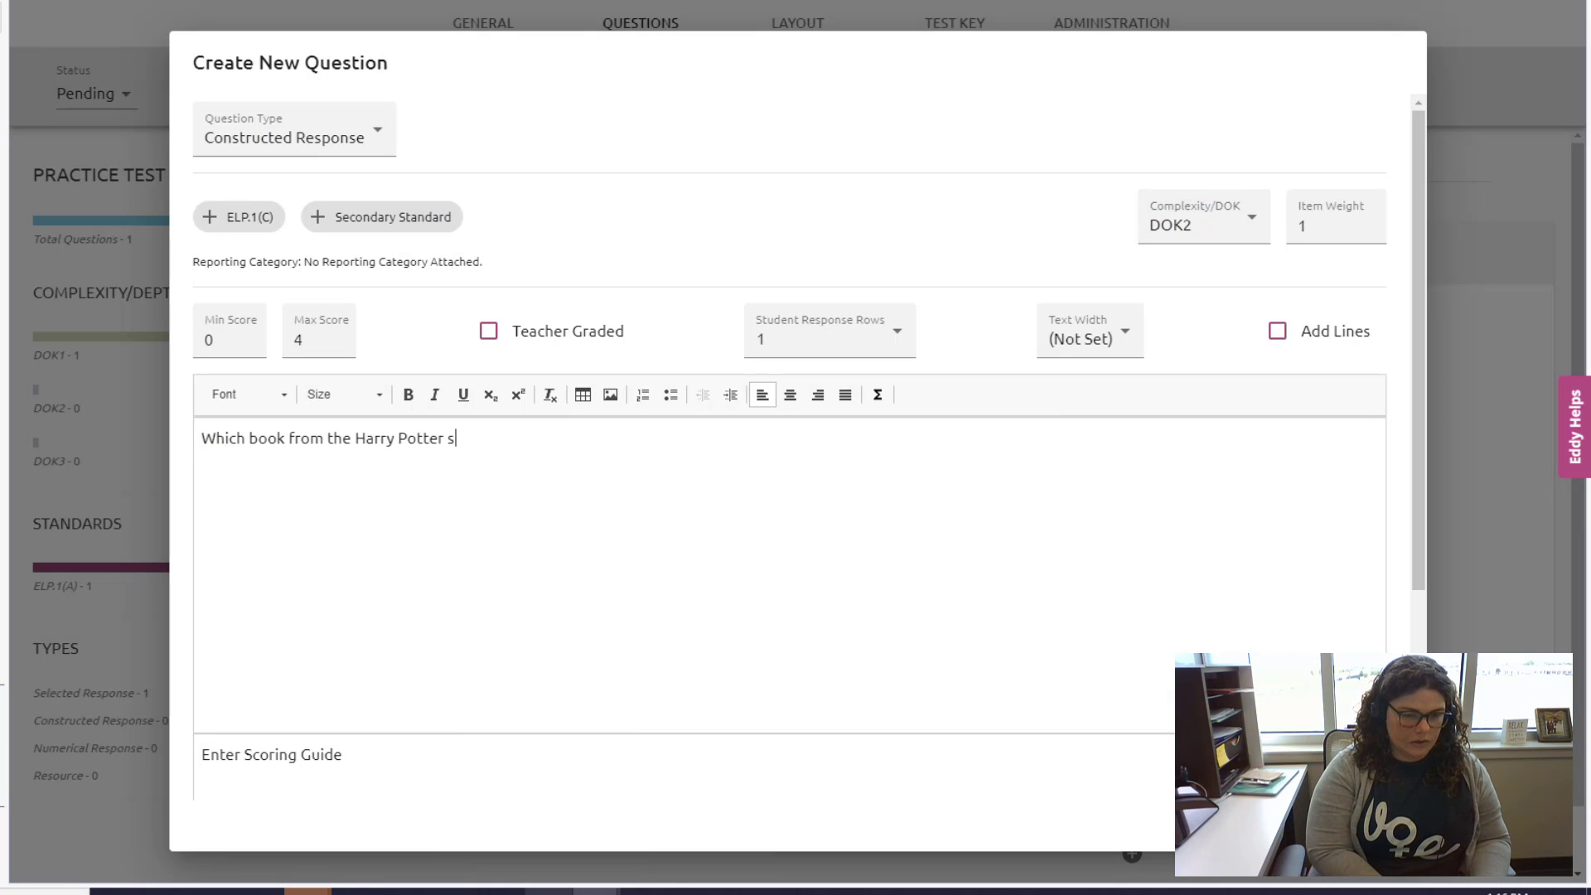
type("eries is your favorite? Why?")
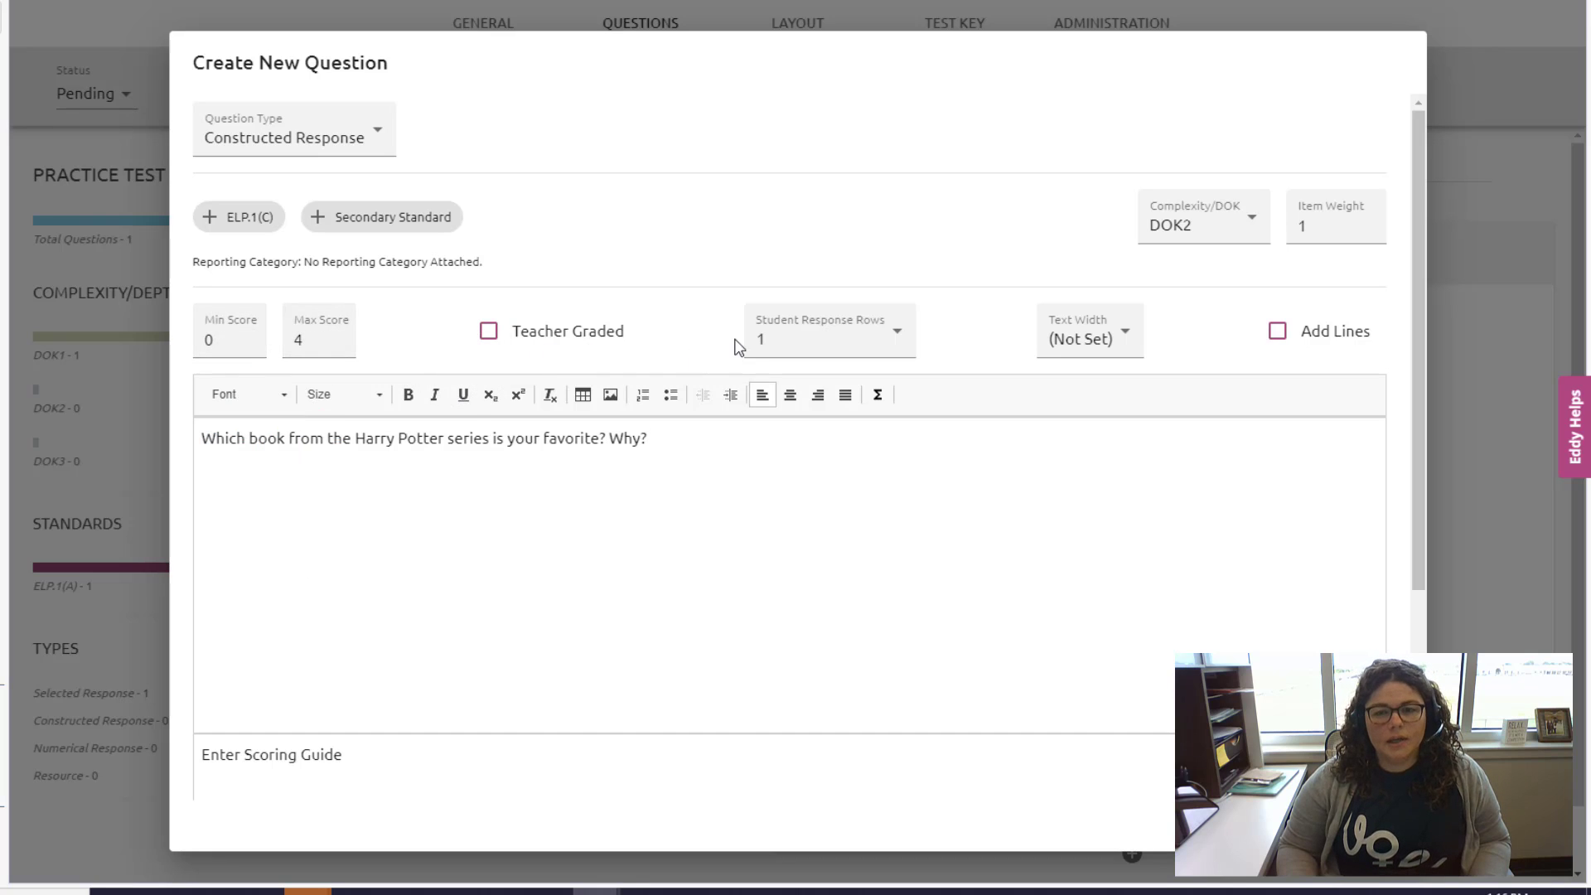
Set the student response area to 6 rows with a 50% text width and added lines.
left_click(906, 343)
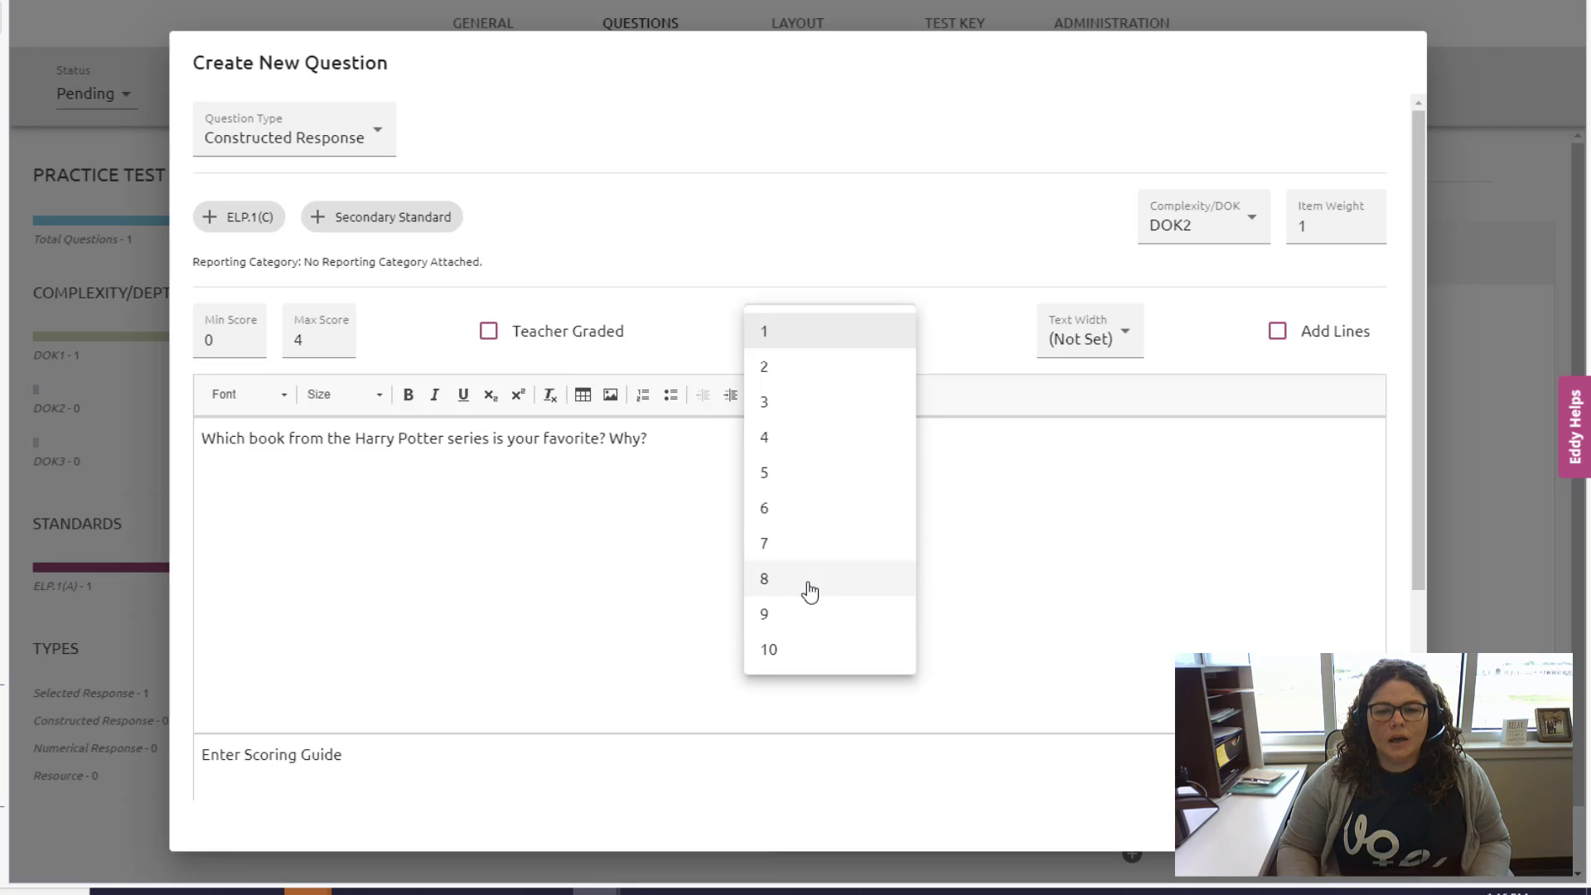
left_click(808, 510)
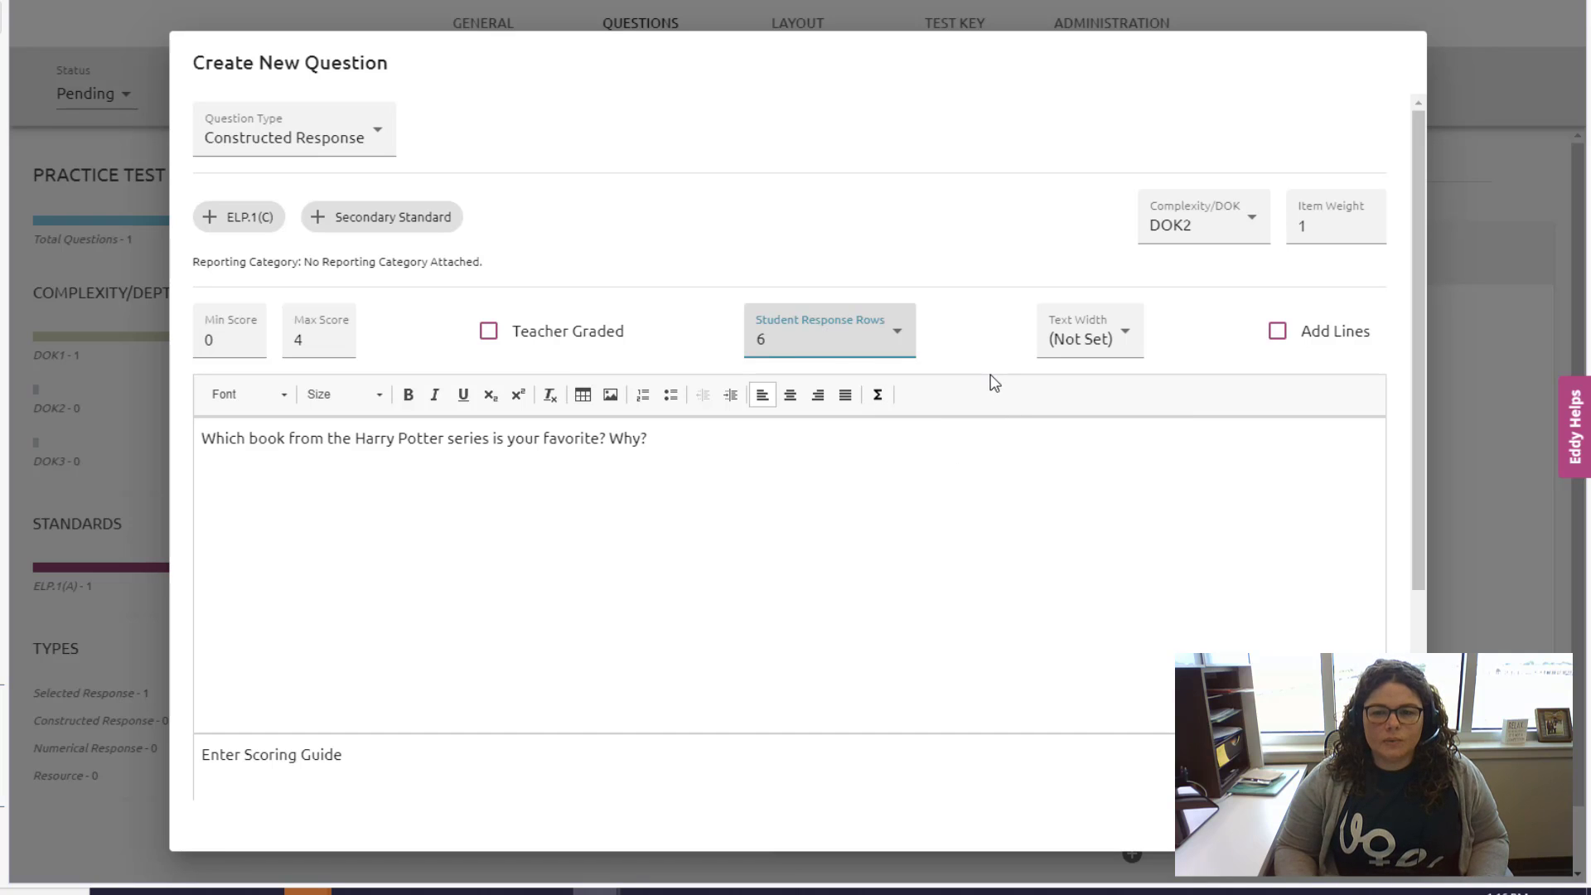
left_click(1125, 340)
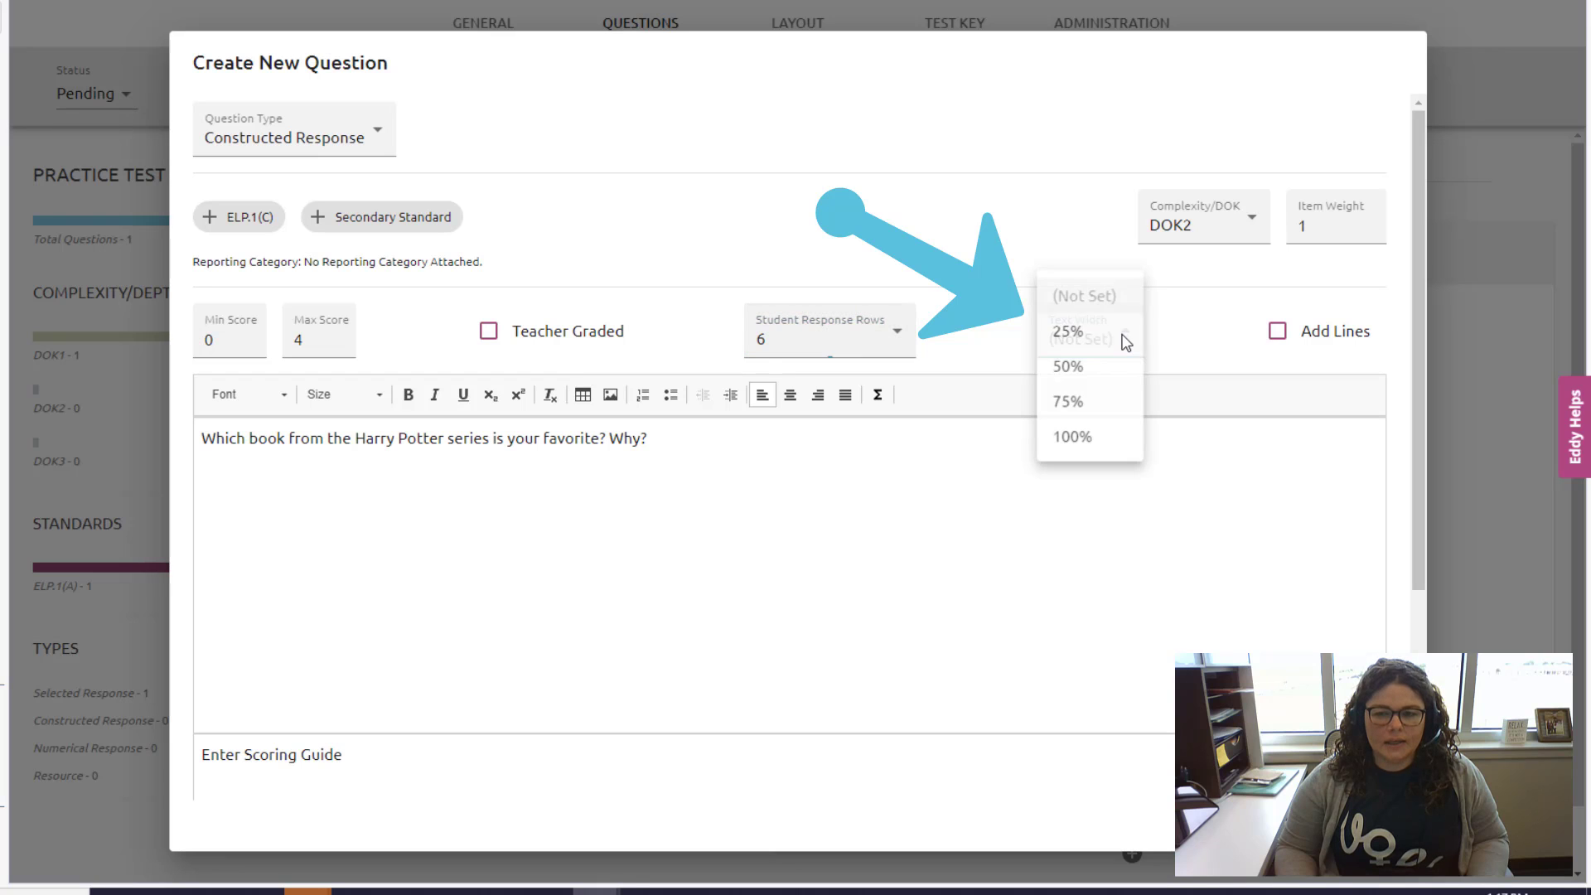
left_click(1123, 343)
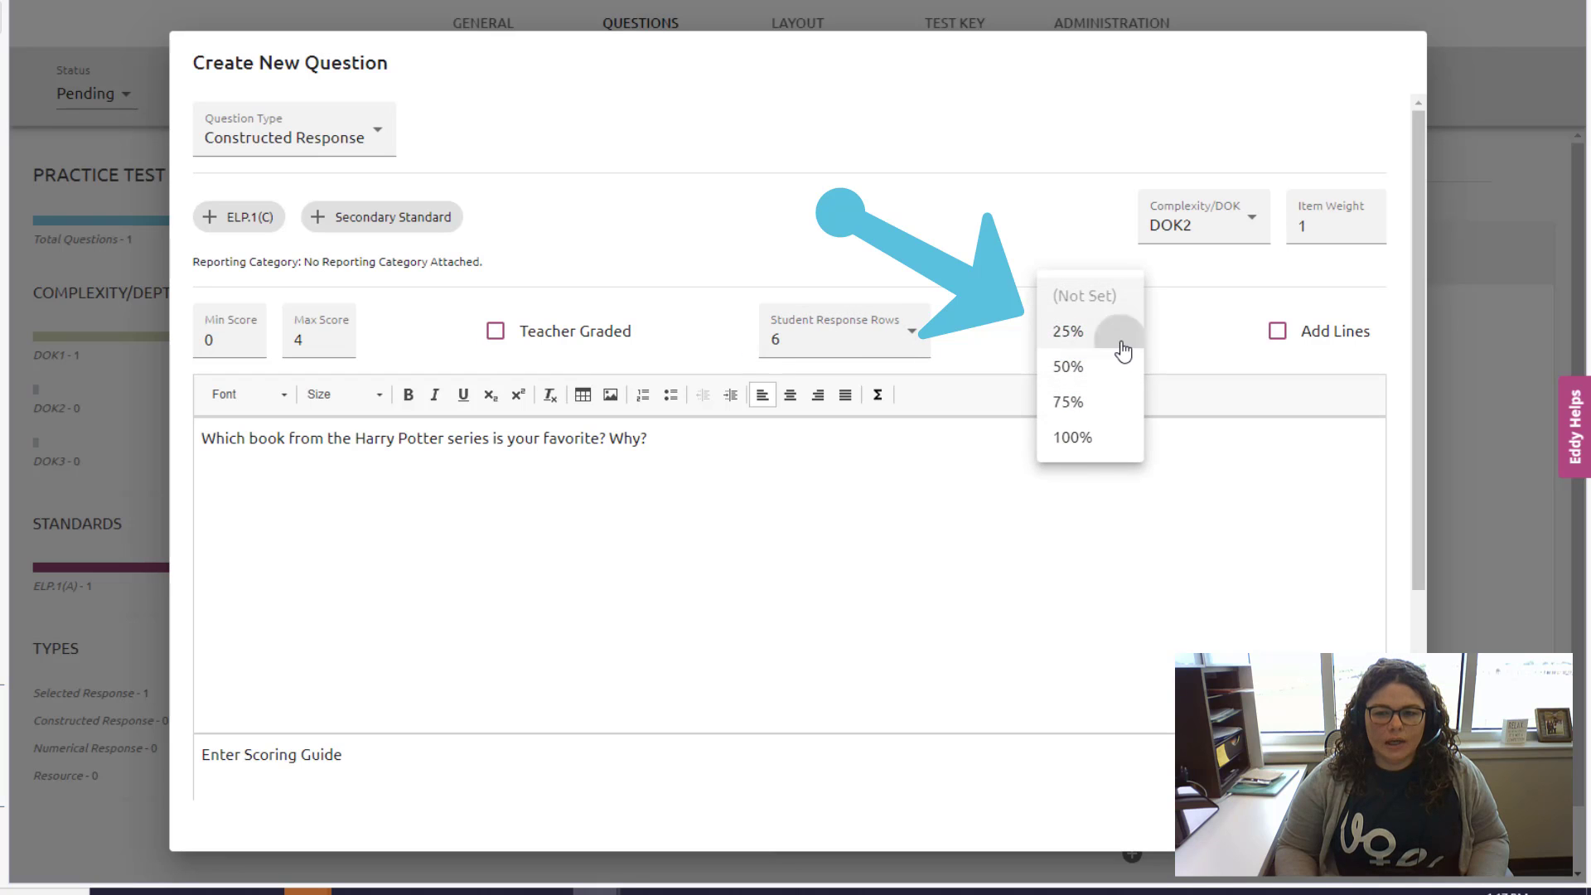
left_click(1108, 353)
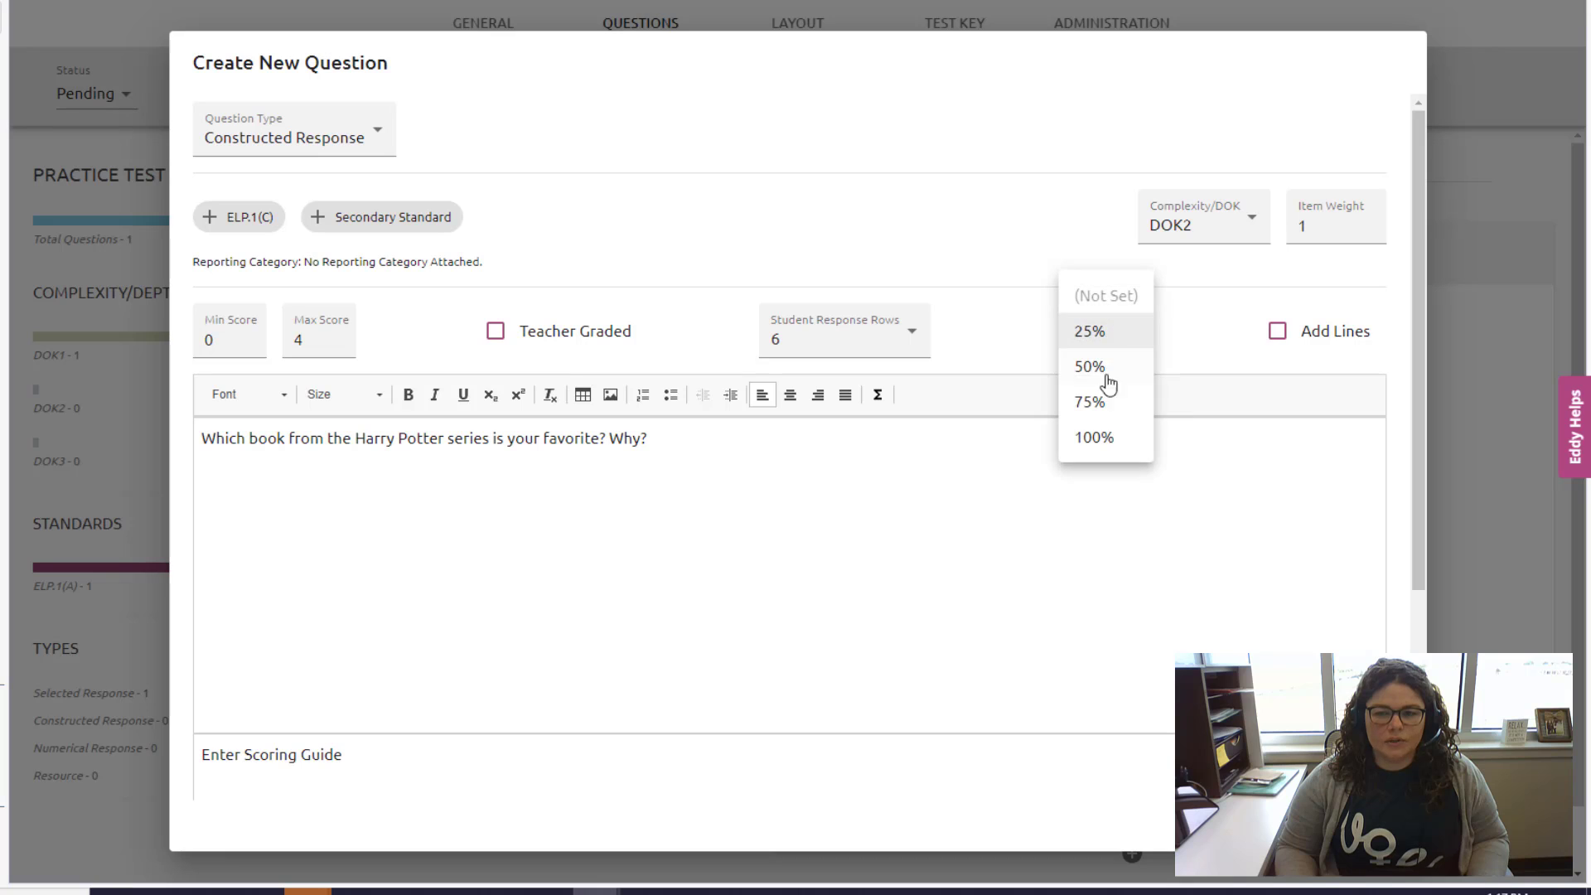
left_click(1099, 365)
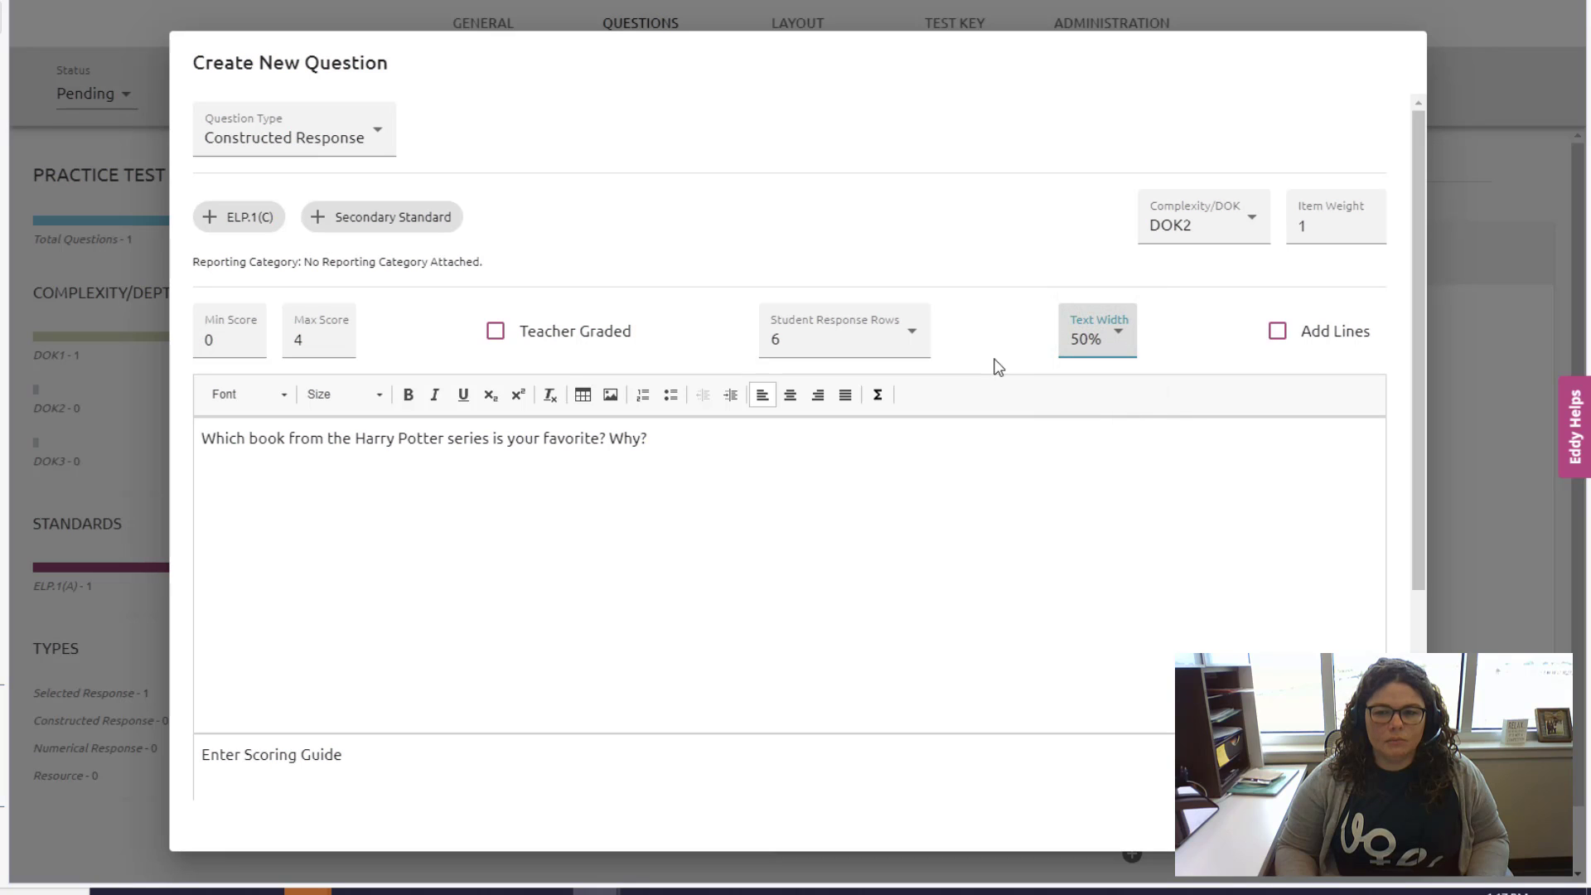
left_click(1279, 333)
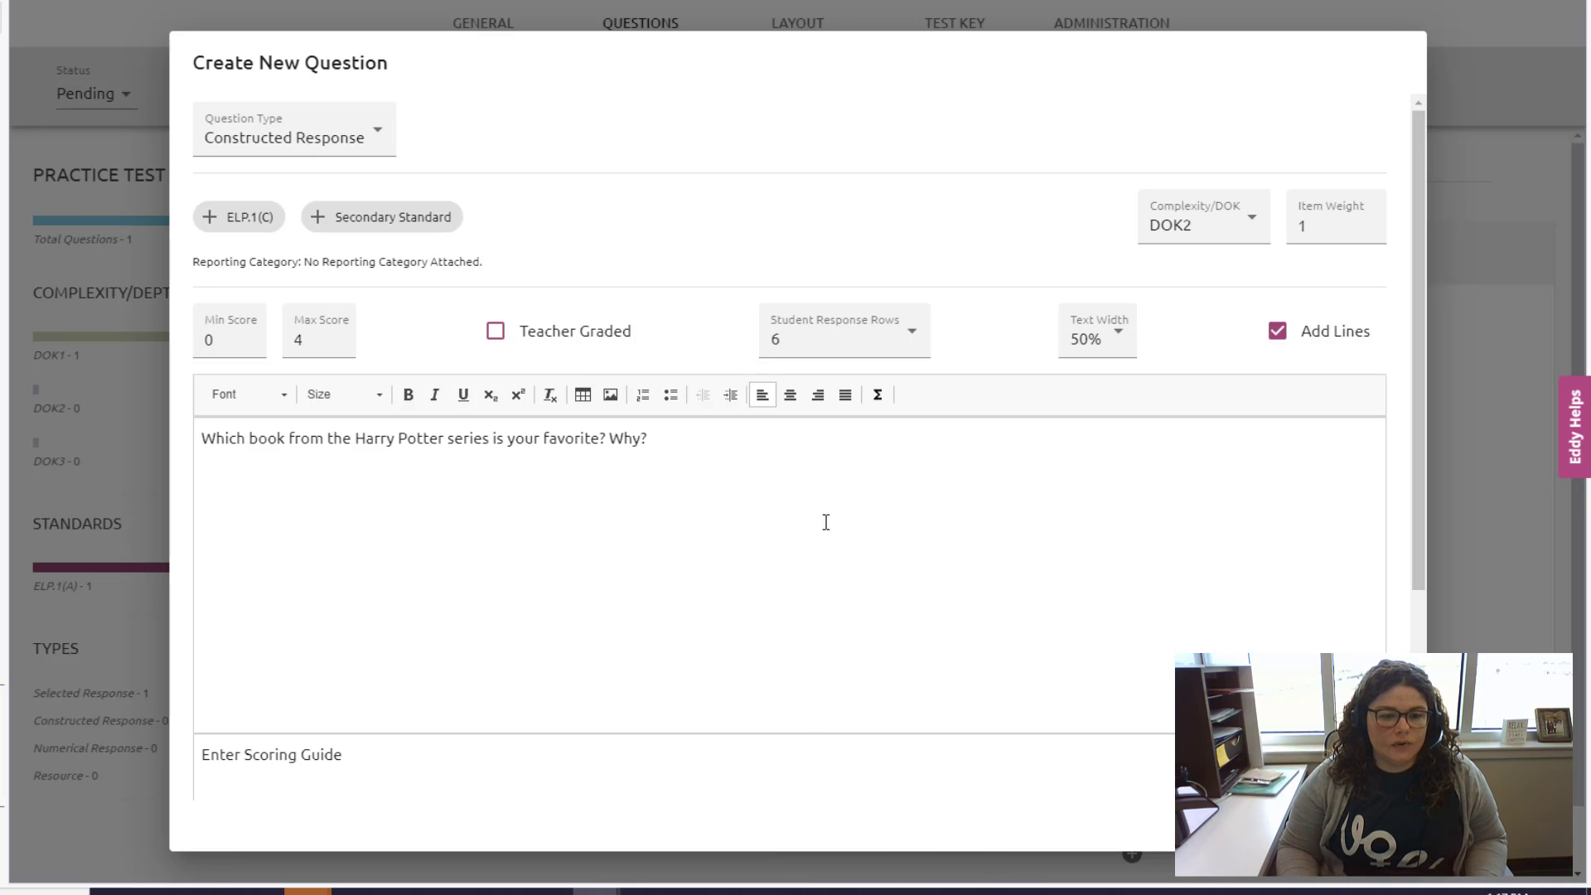
Enter a four-line scoring guide running from "1 - Information" to "4 - Information" and create the constructed-response question.
scroll(627, 519, "down", 3)
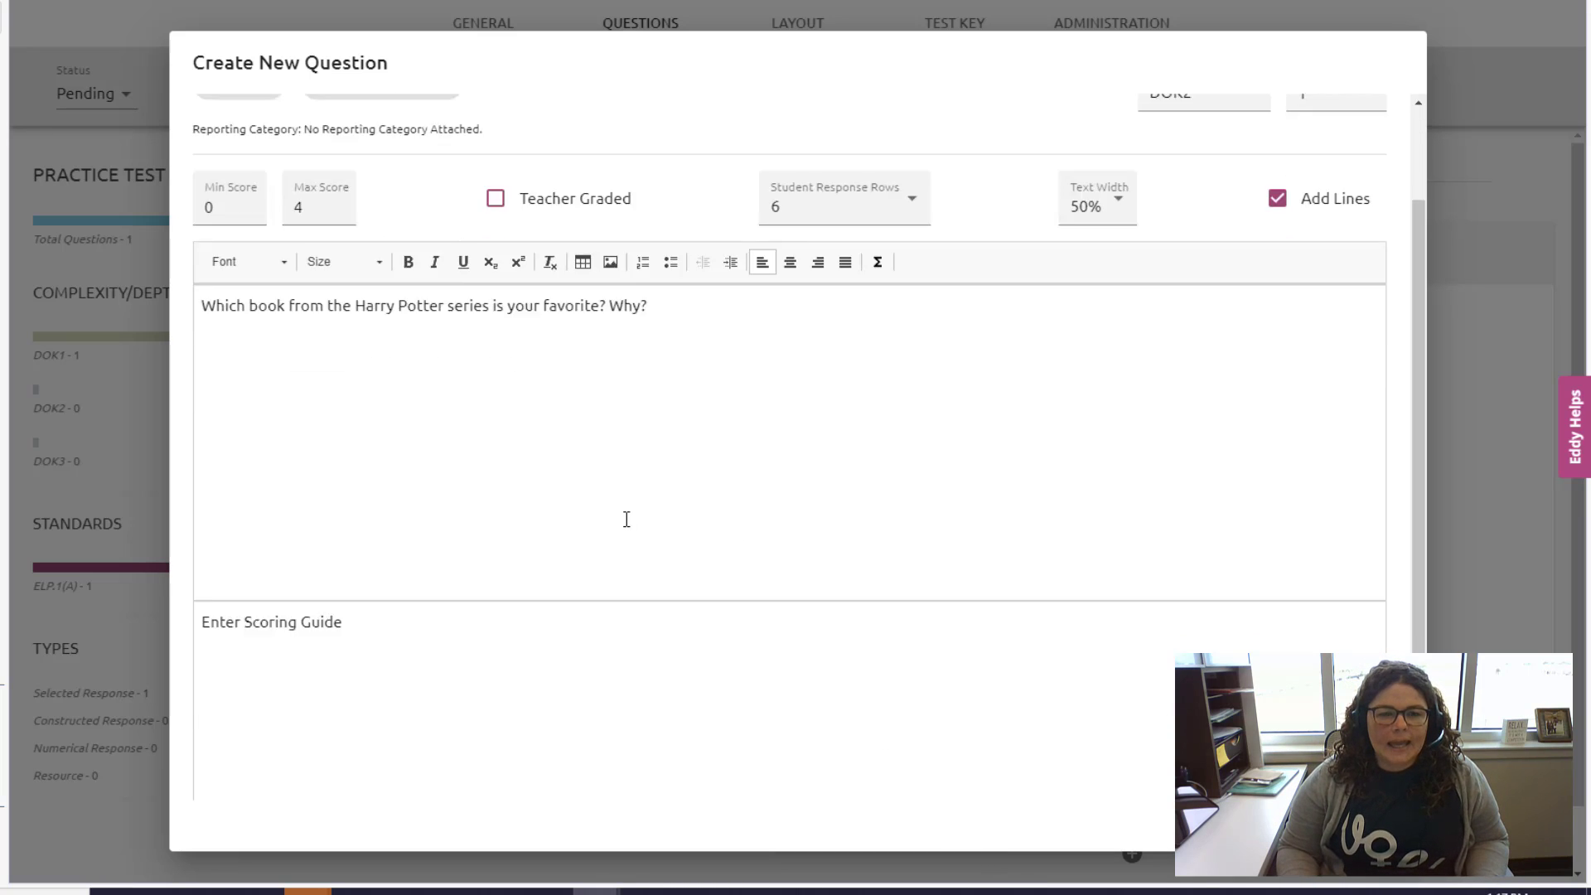
left_click_drag(204, 469, 343, 469)
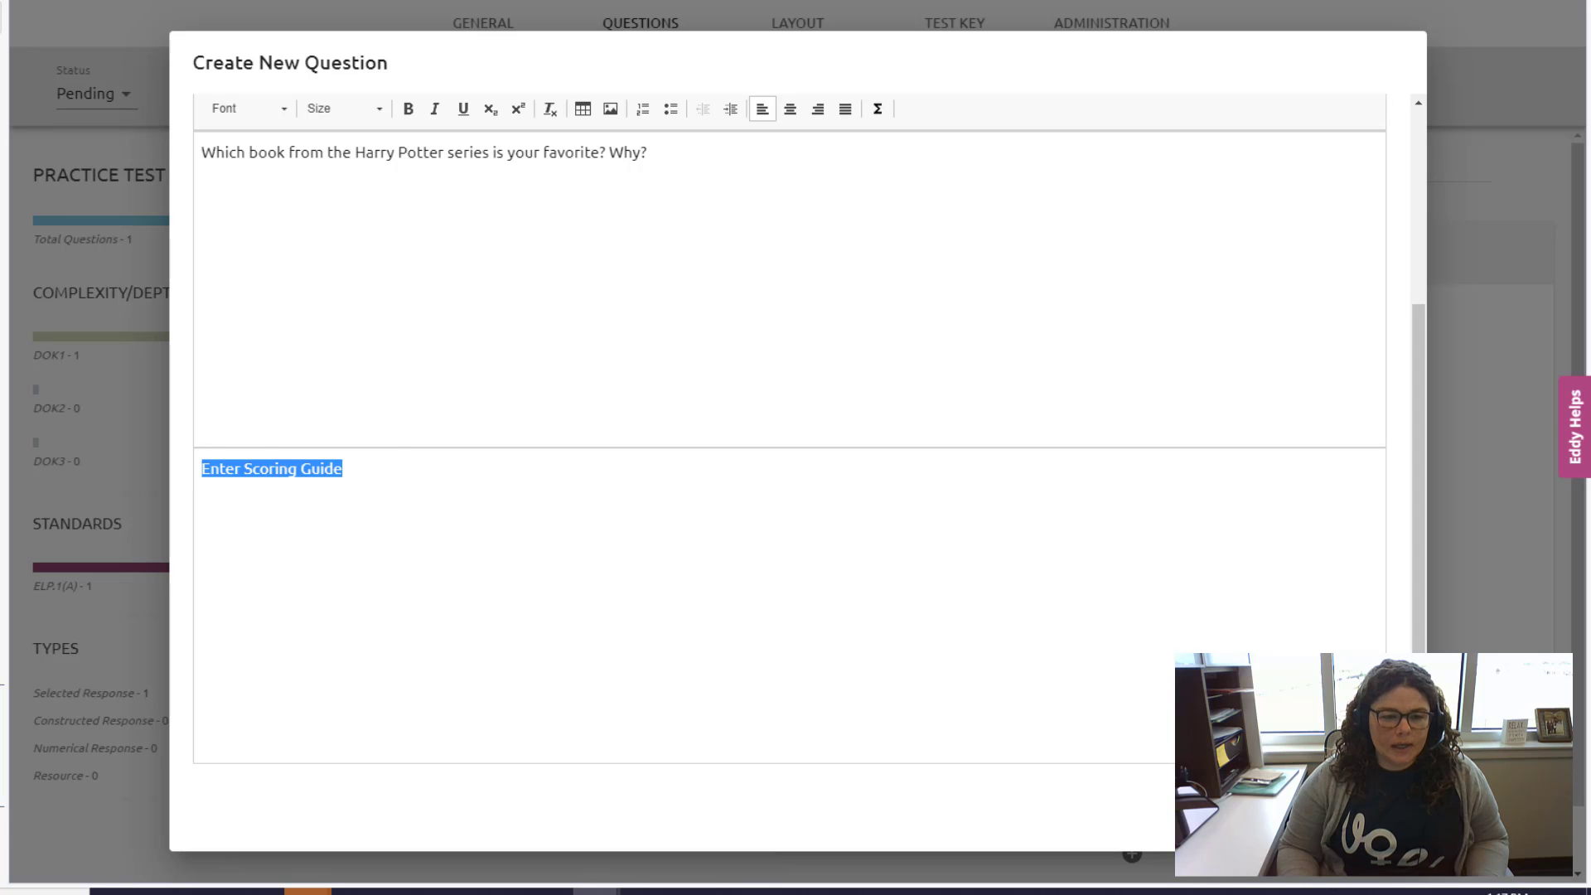
type("1 - Information")
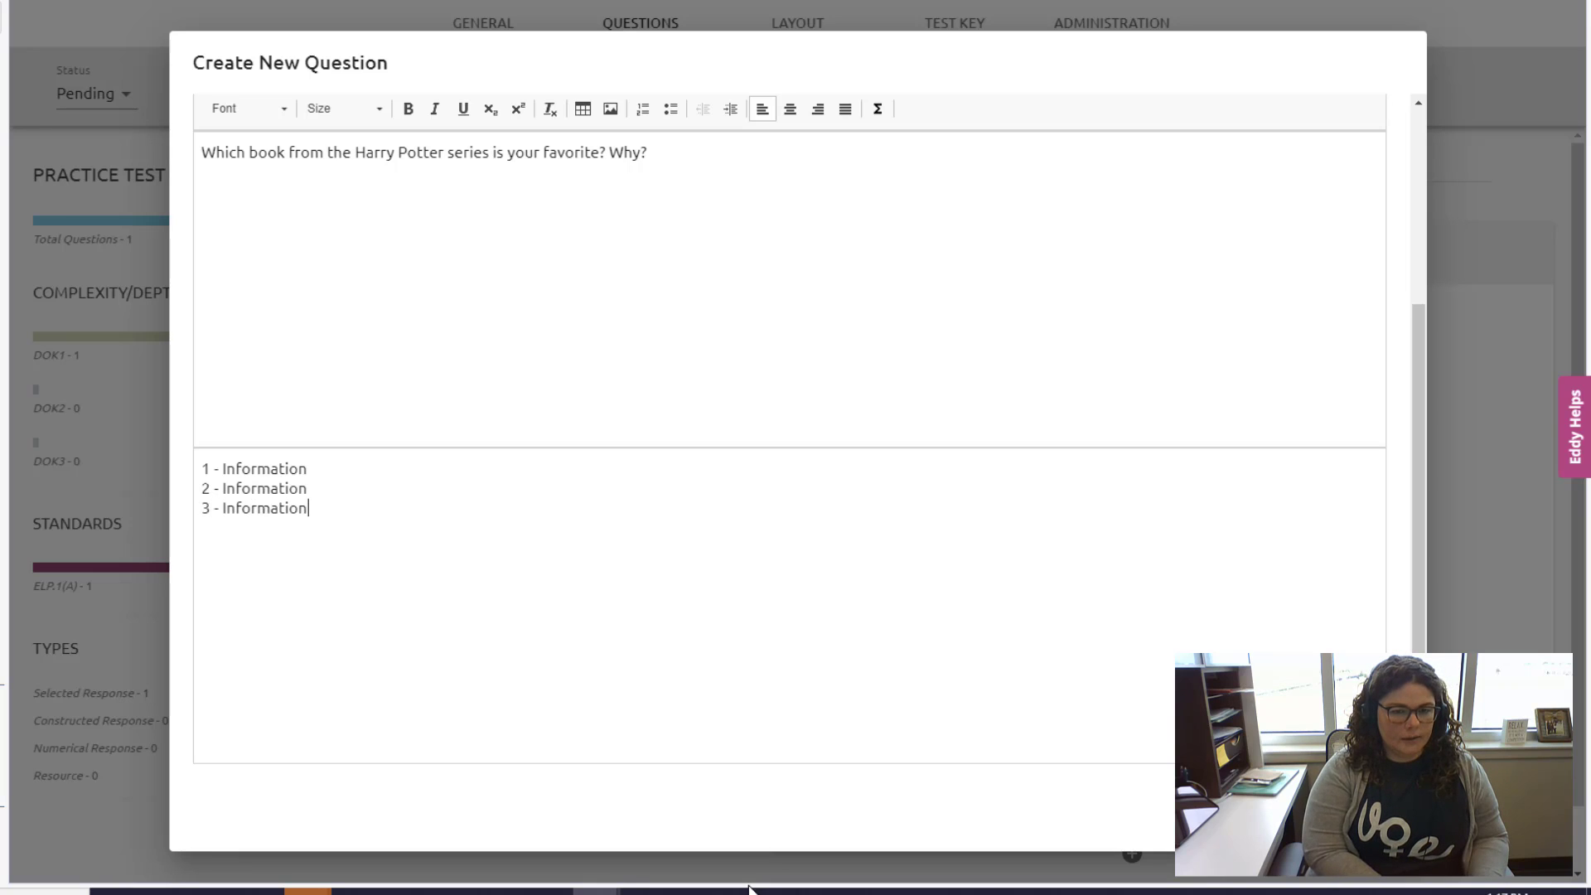
type("- In")
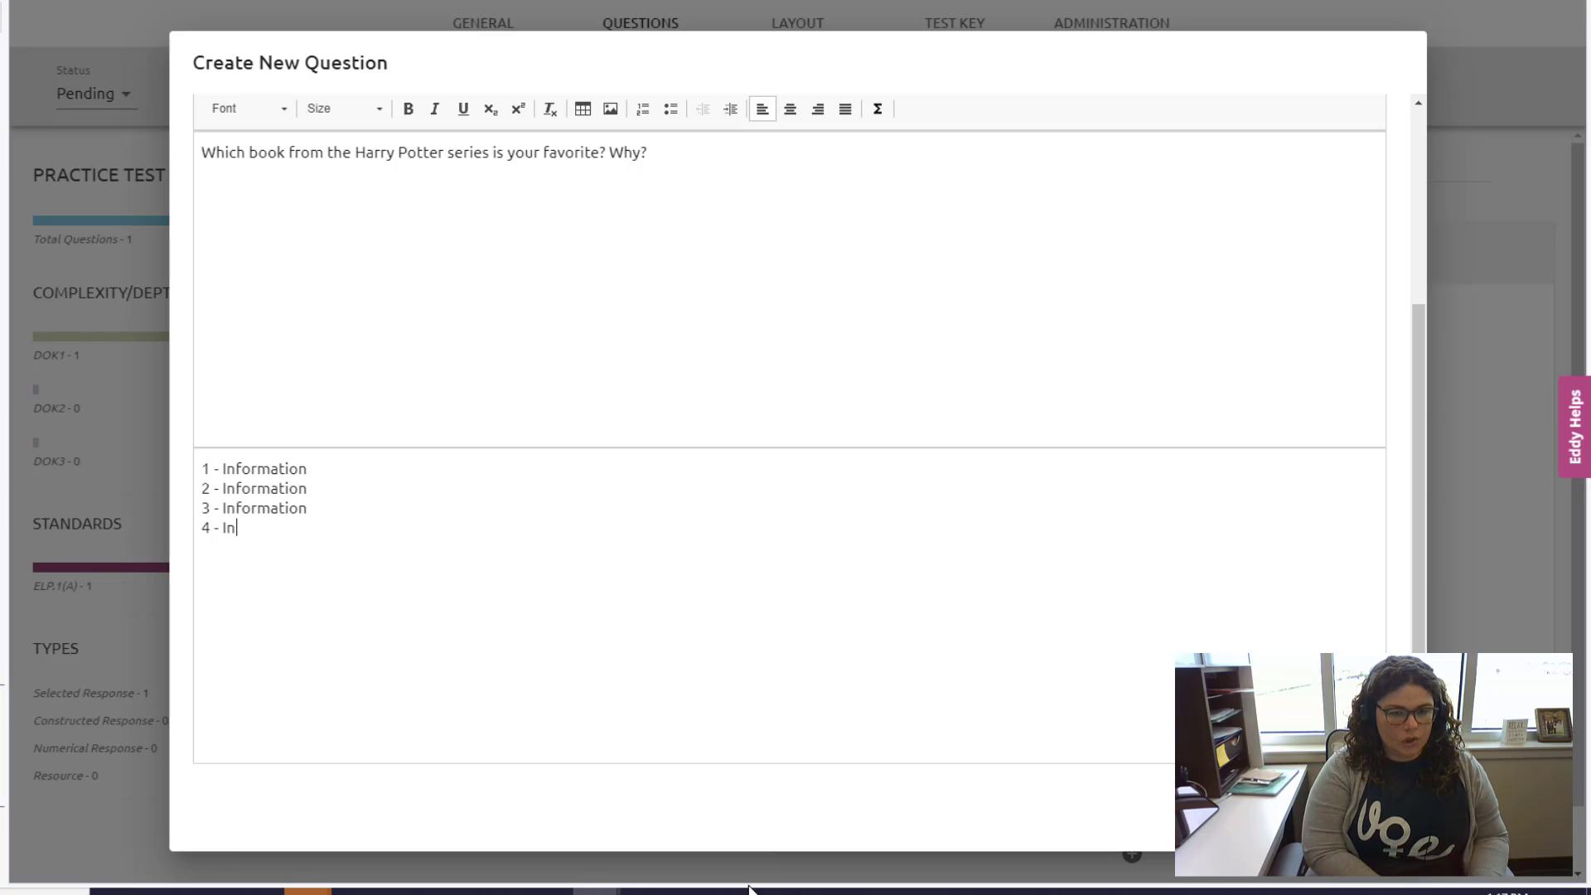
type("formation")
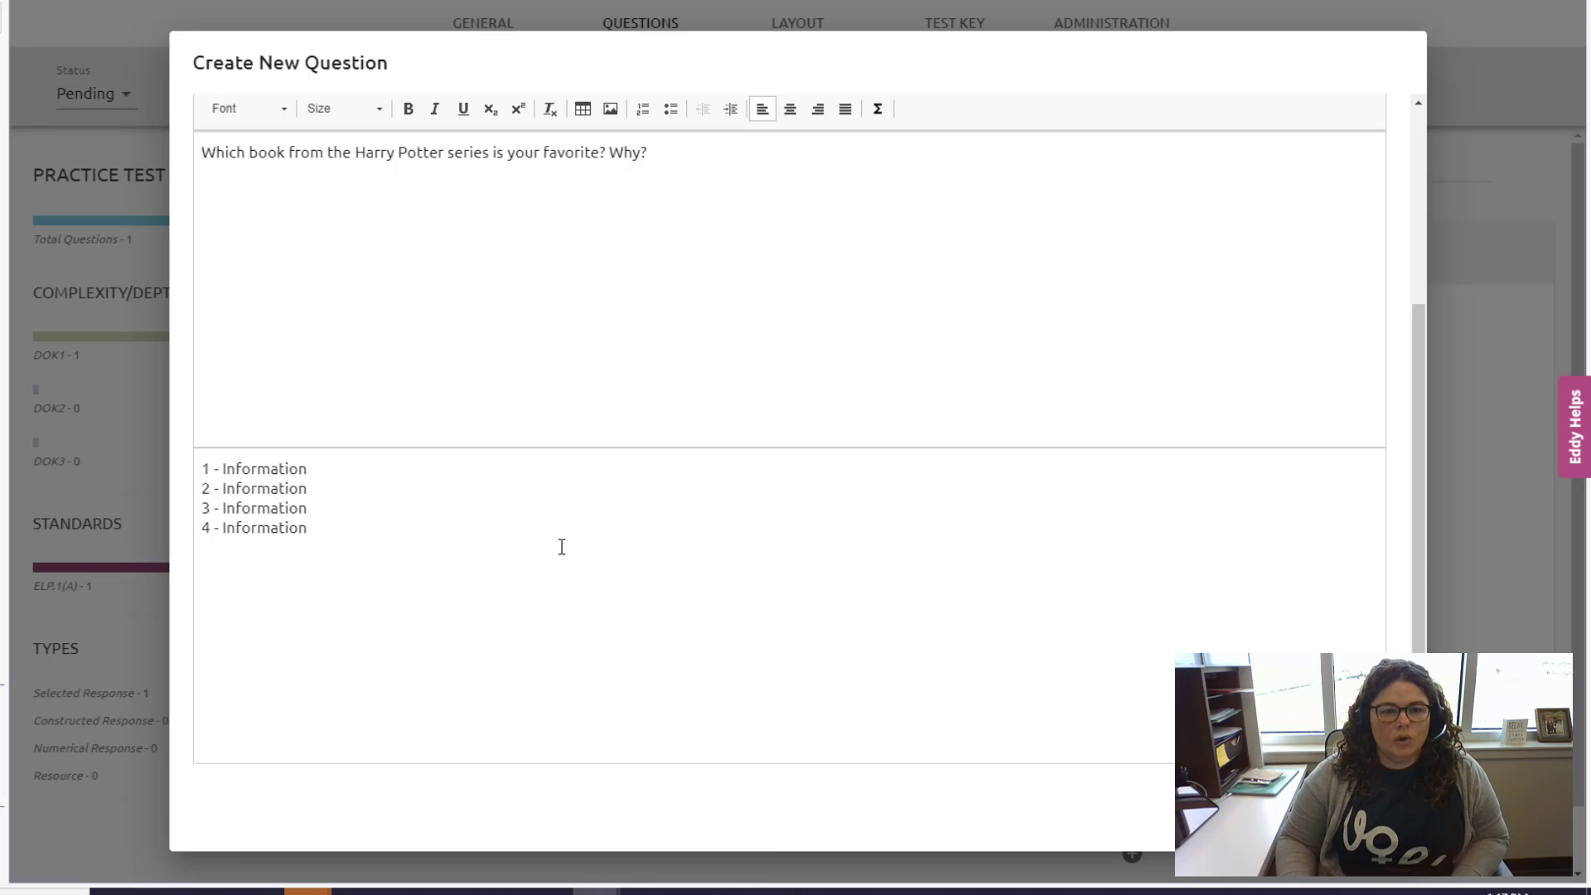
scroll(654, 538, "up", 3)
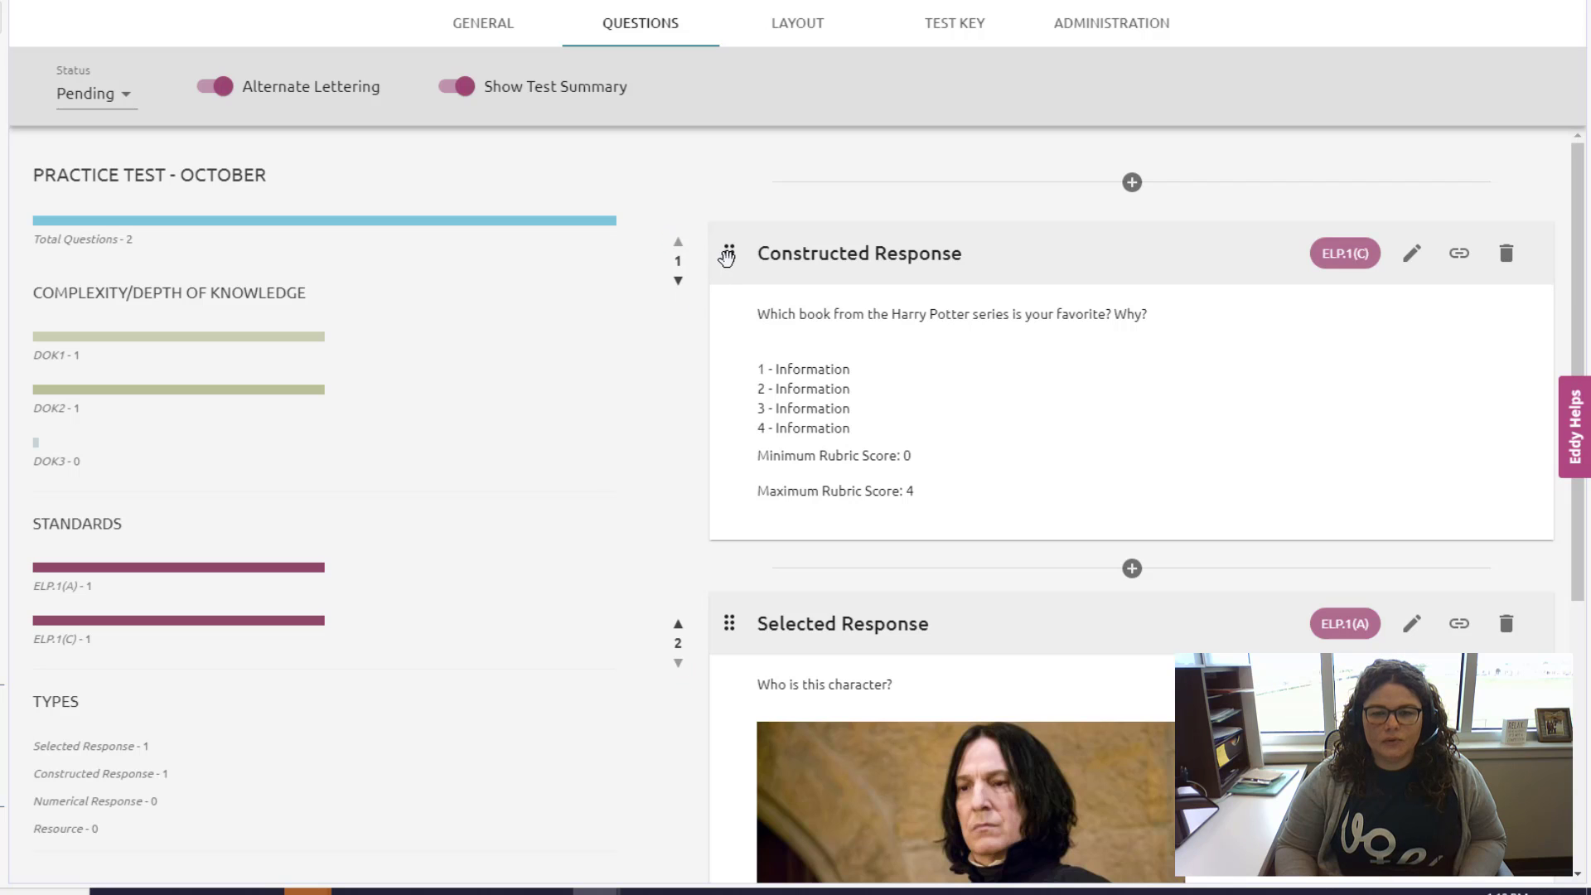
Move the Constructed Response question below the Selected Response question in the test order.
left_click_drag(733, 256, 740, 701)
scroll(938, 785, "down", 4)
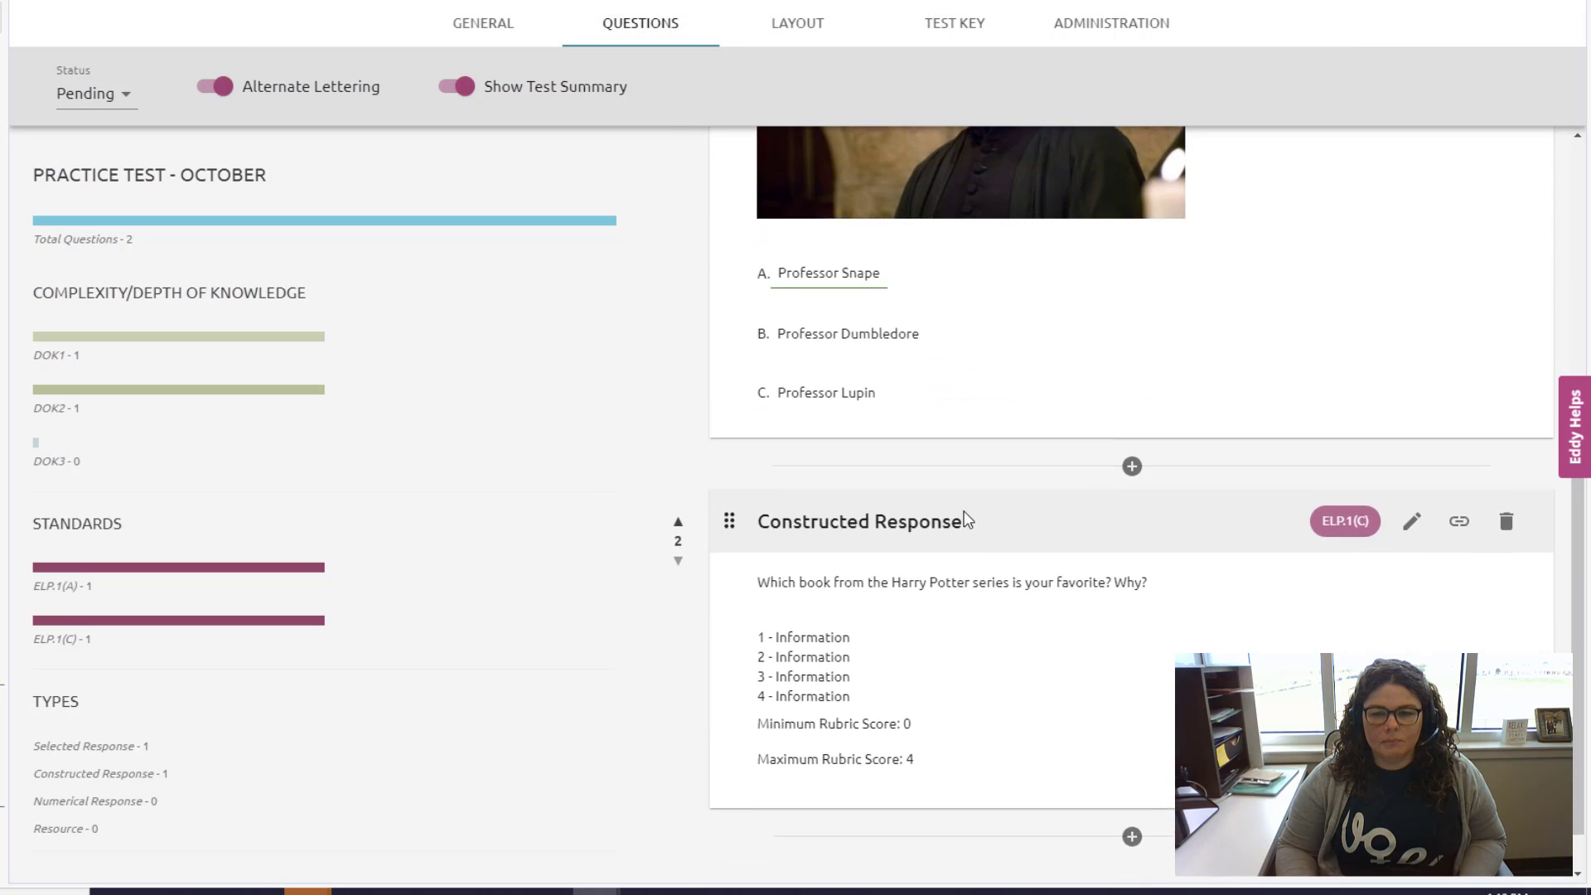
scroll(963, 518, "up", 5)
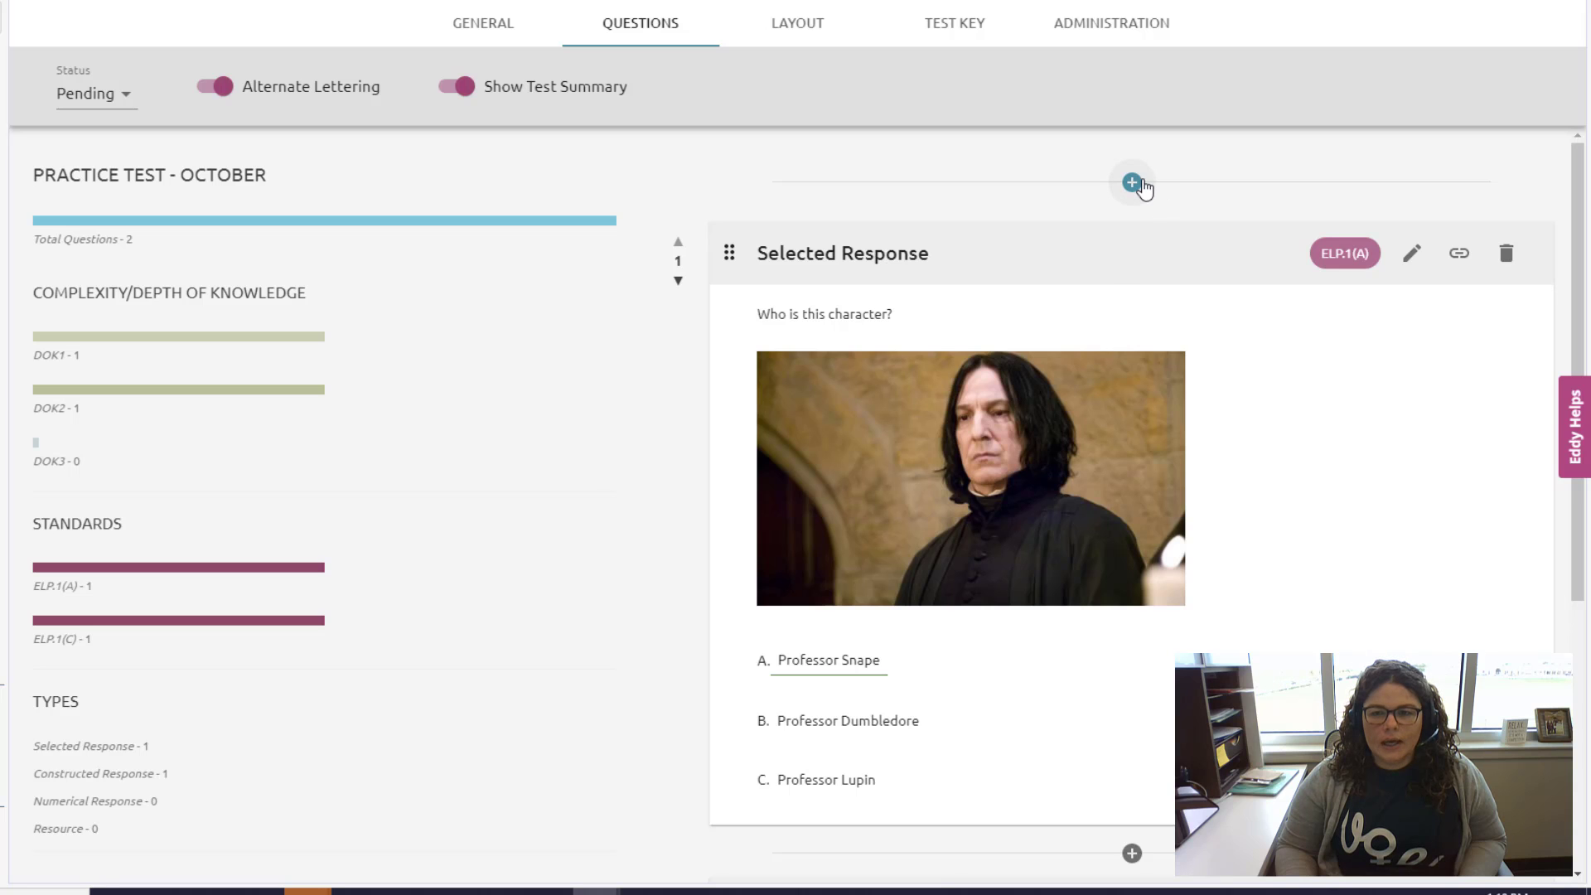
Start a new item above the Selected Response question and set its question type to Numerical Response.
left_click(1135, 183)
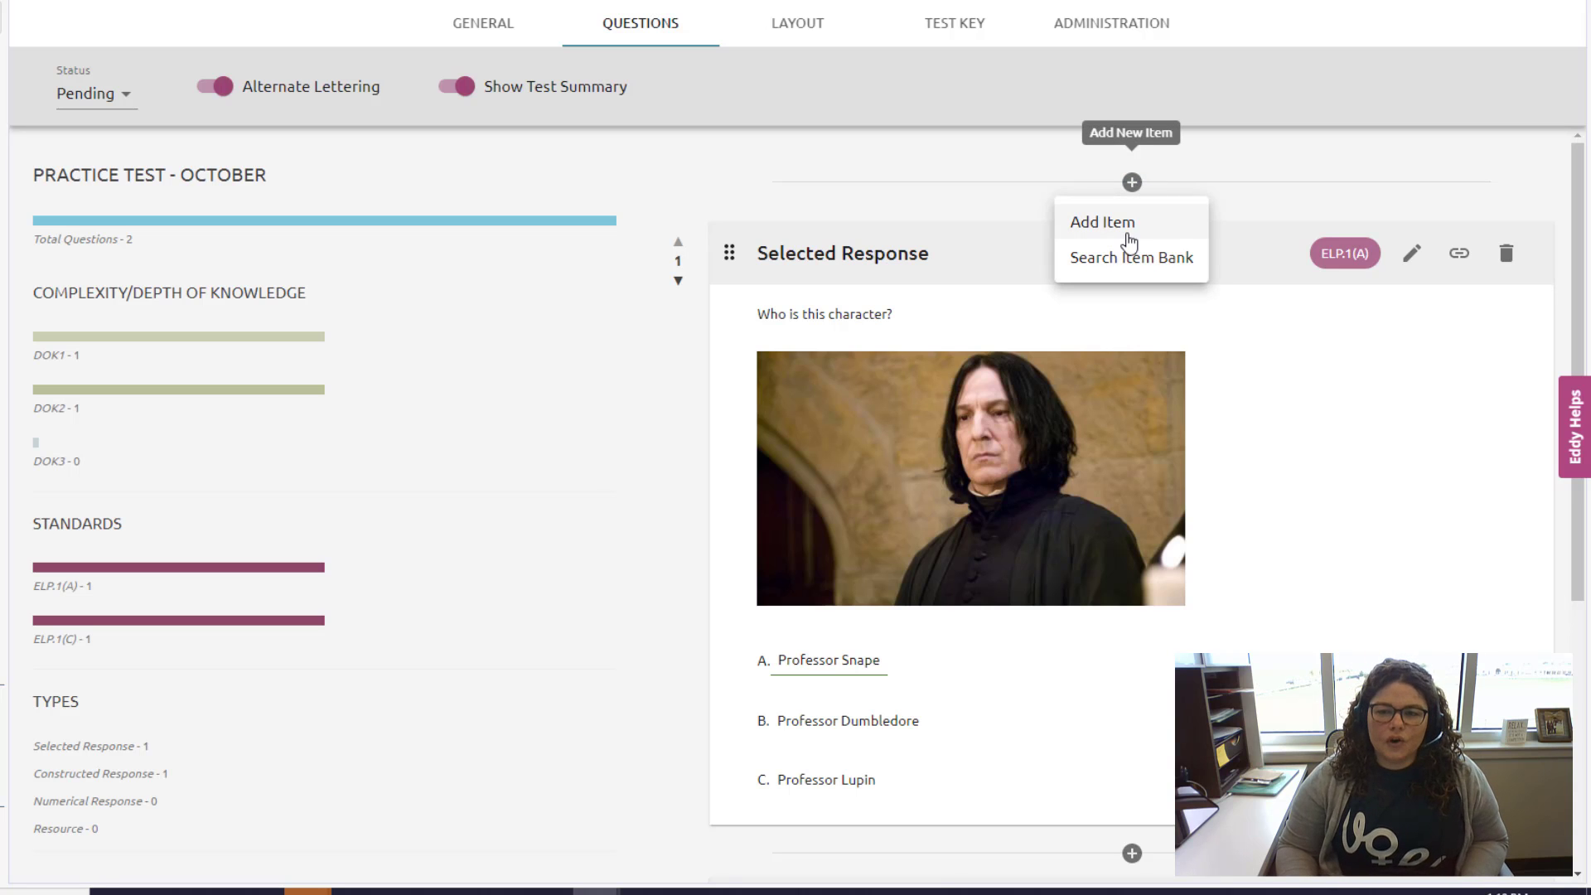
left_click(1125, 236)
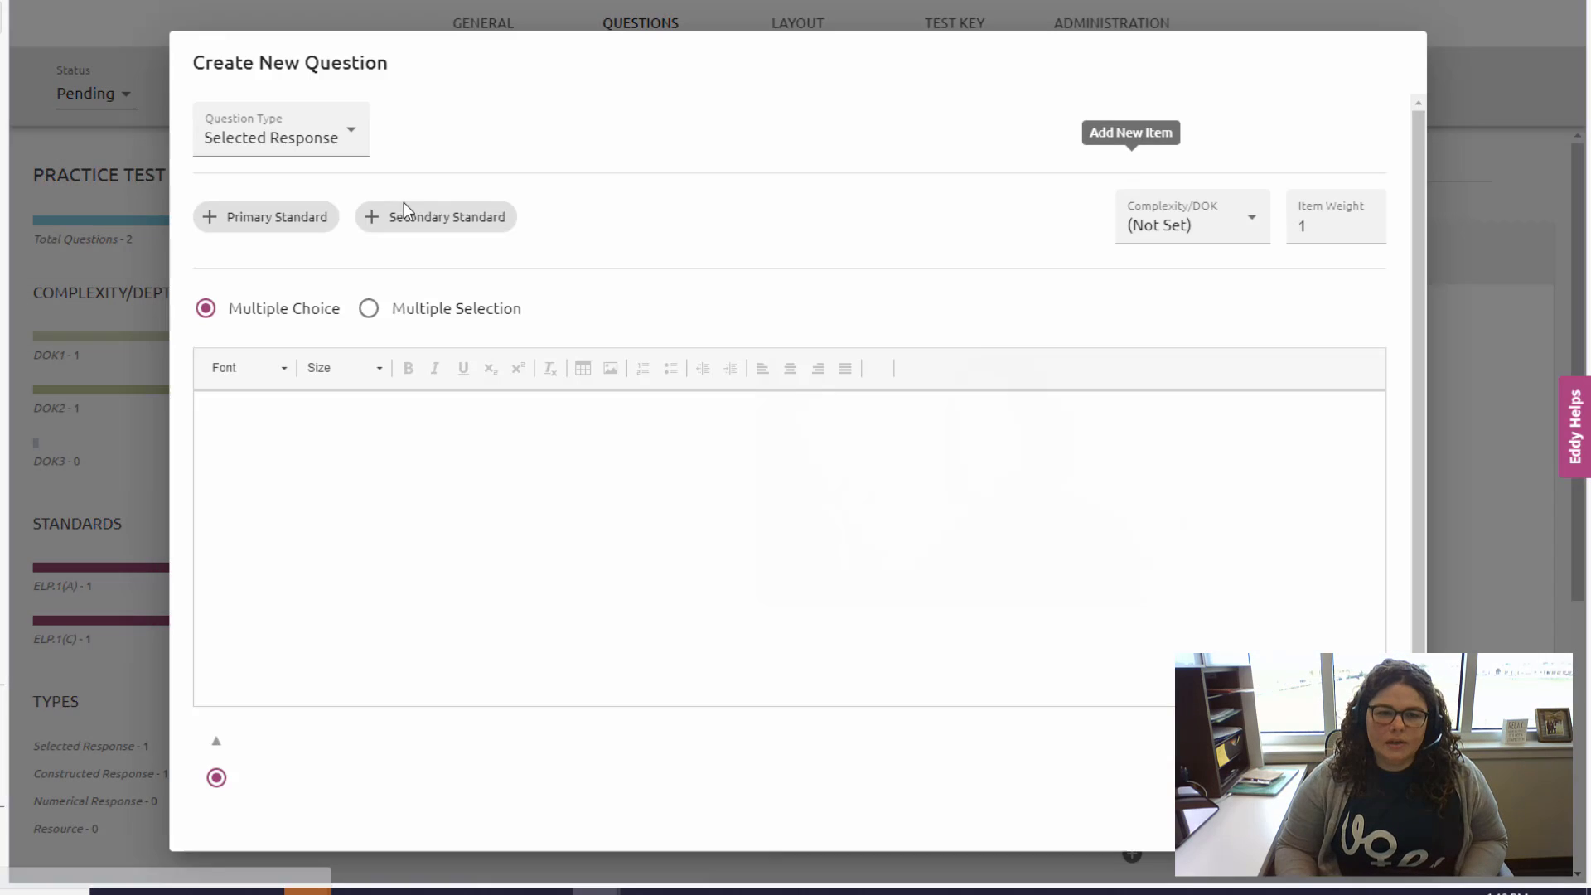
left_click(316, 141)
left_click(316, 214)
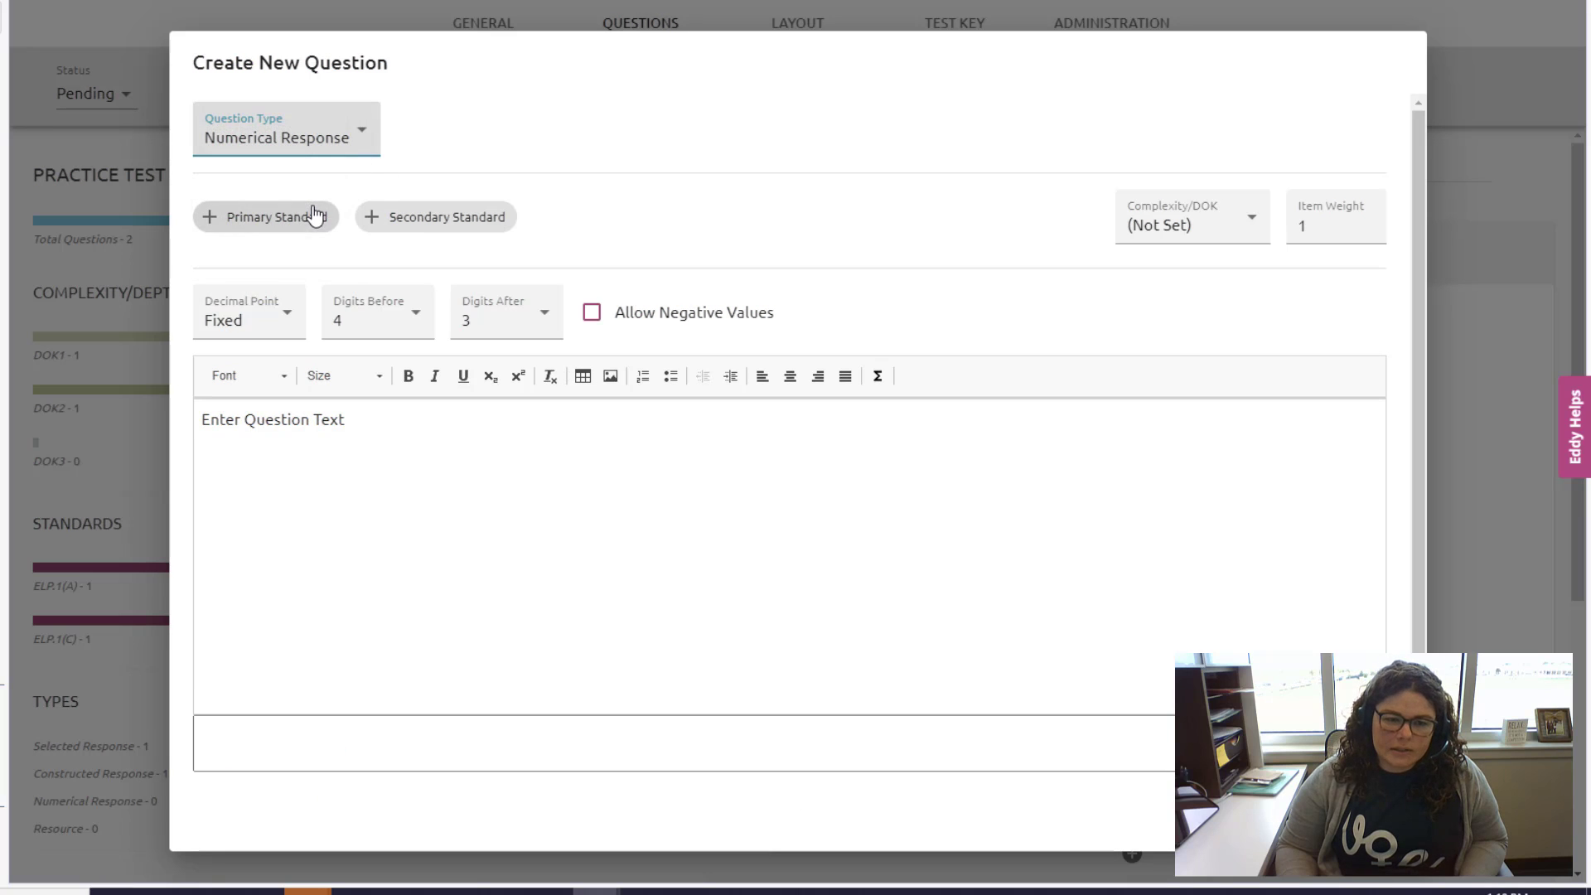
Replace the placeholder question text with "How many Harry Potter movies are there?".
left_click_drag(203, 419, 347, 421)
key("BackSpace")
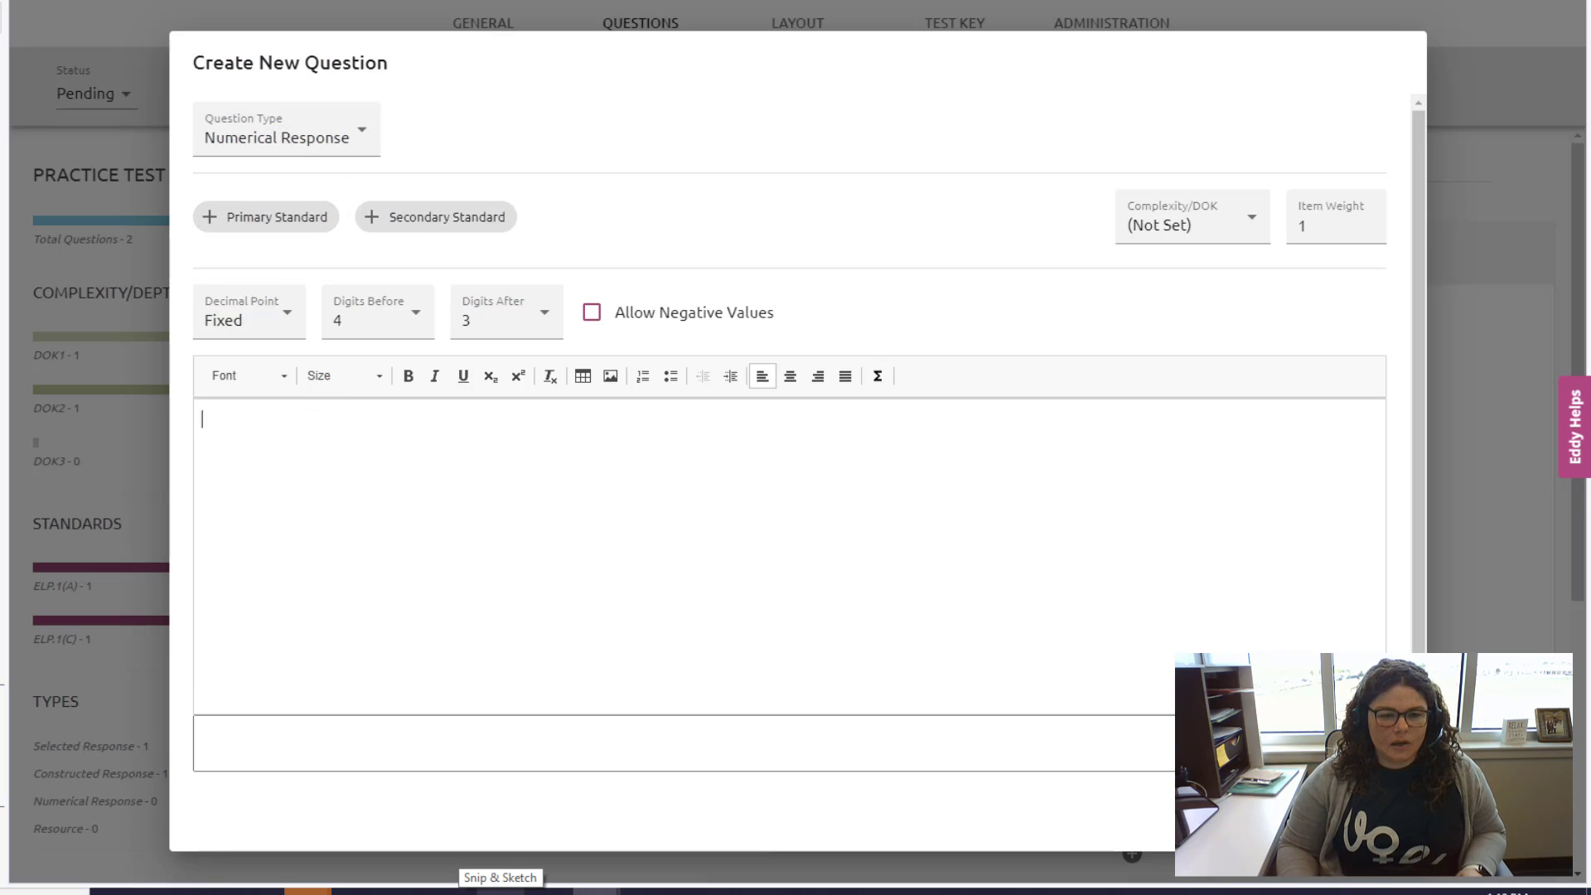
type("How many Harry Potter movies are there?")
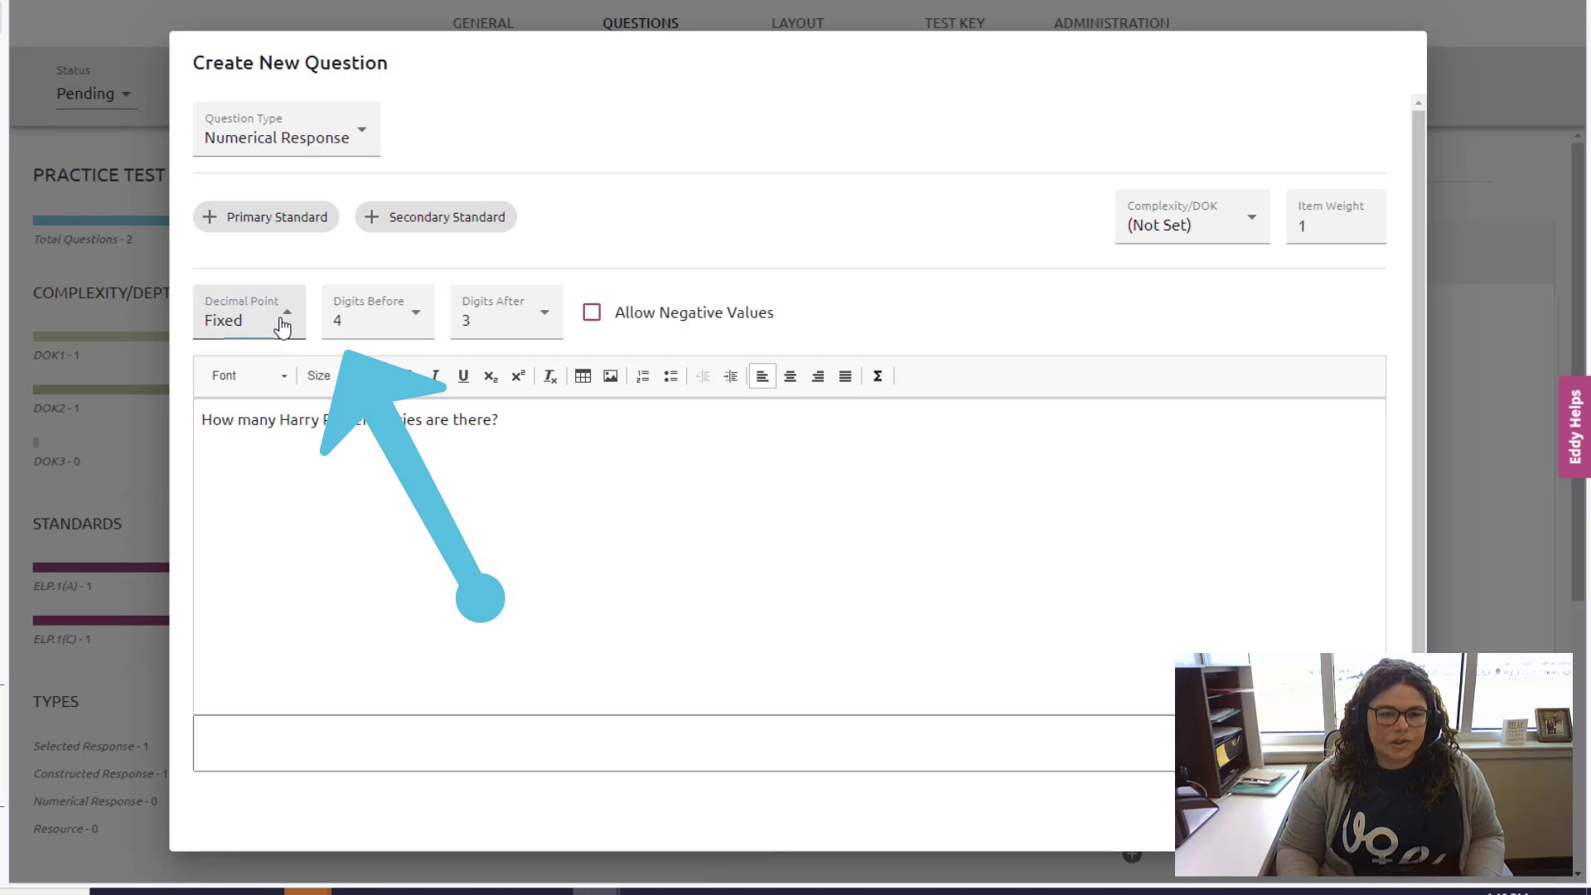
Switch the decimal point setting to Floating and back to Fixed to compare the digit options of each.
left_click(283, 327)
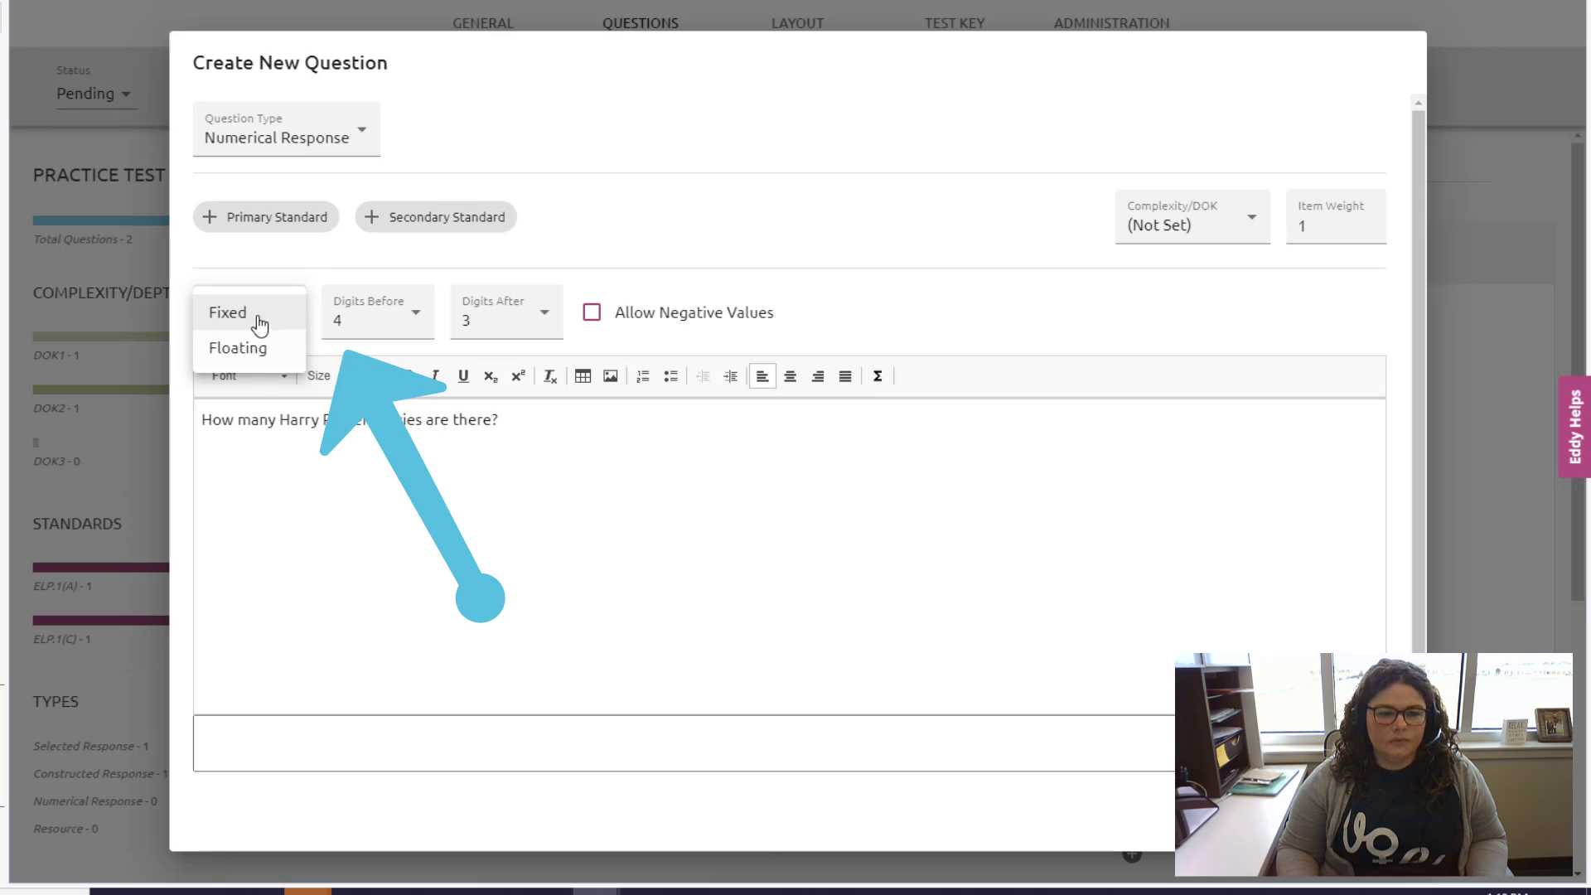
left_click(377, 336)
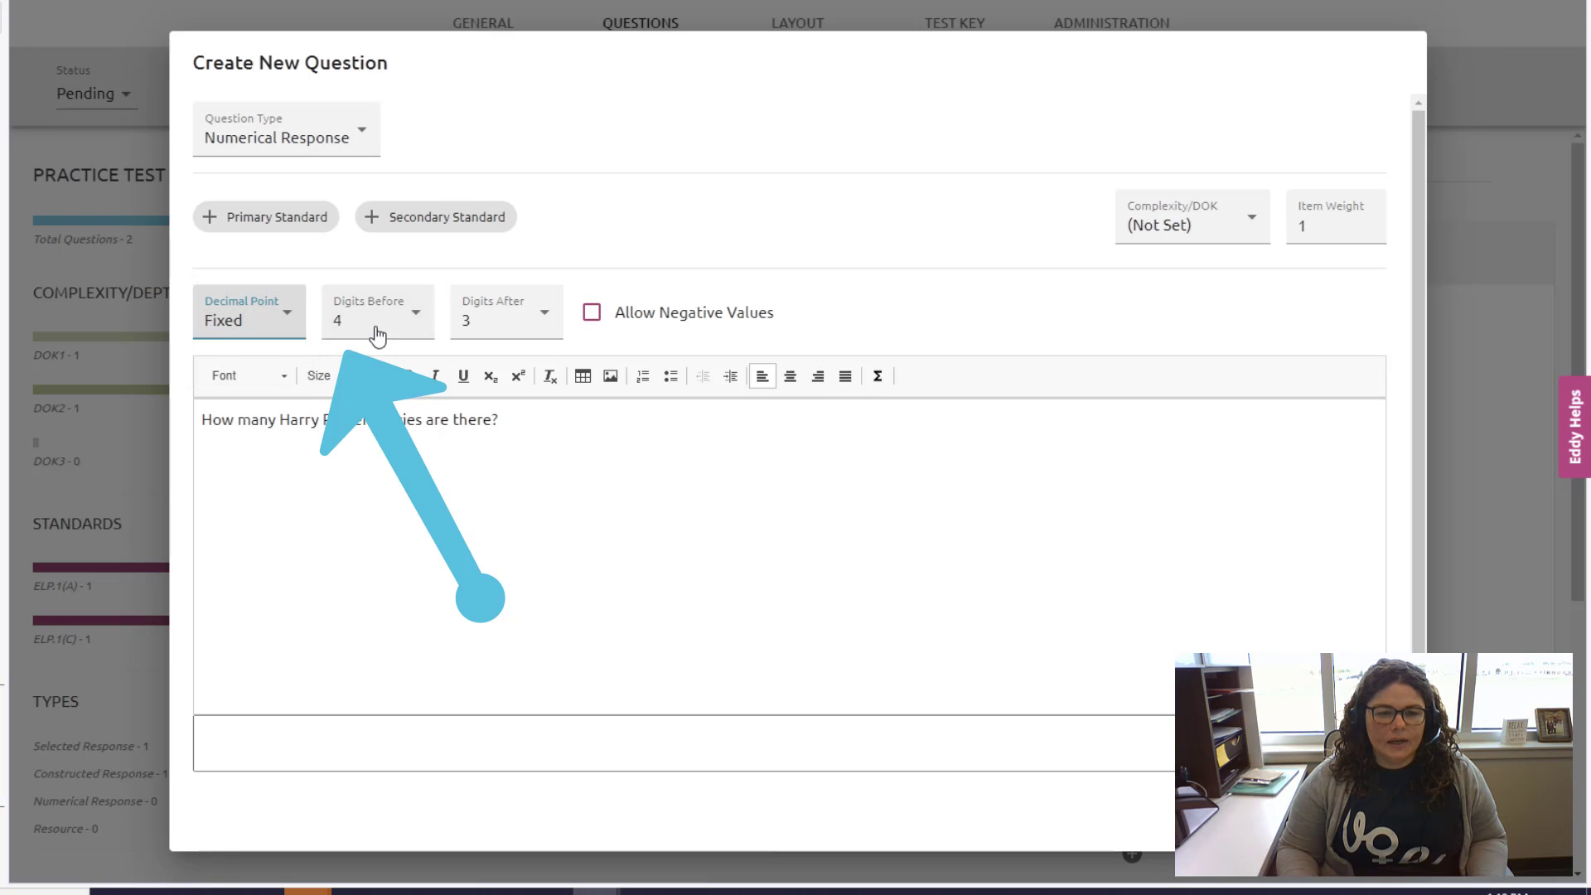
left_click(218, 328)
left_click(237, 349)
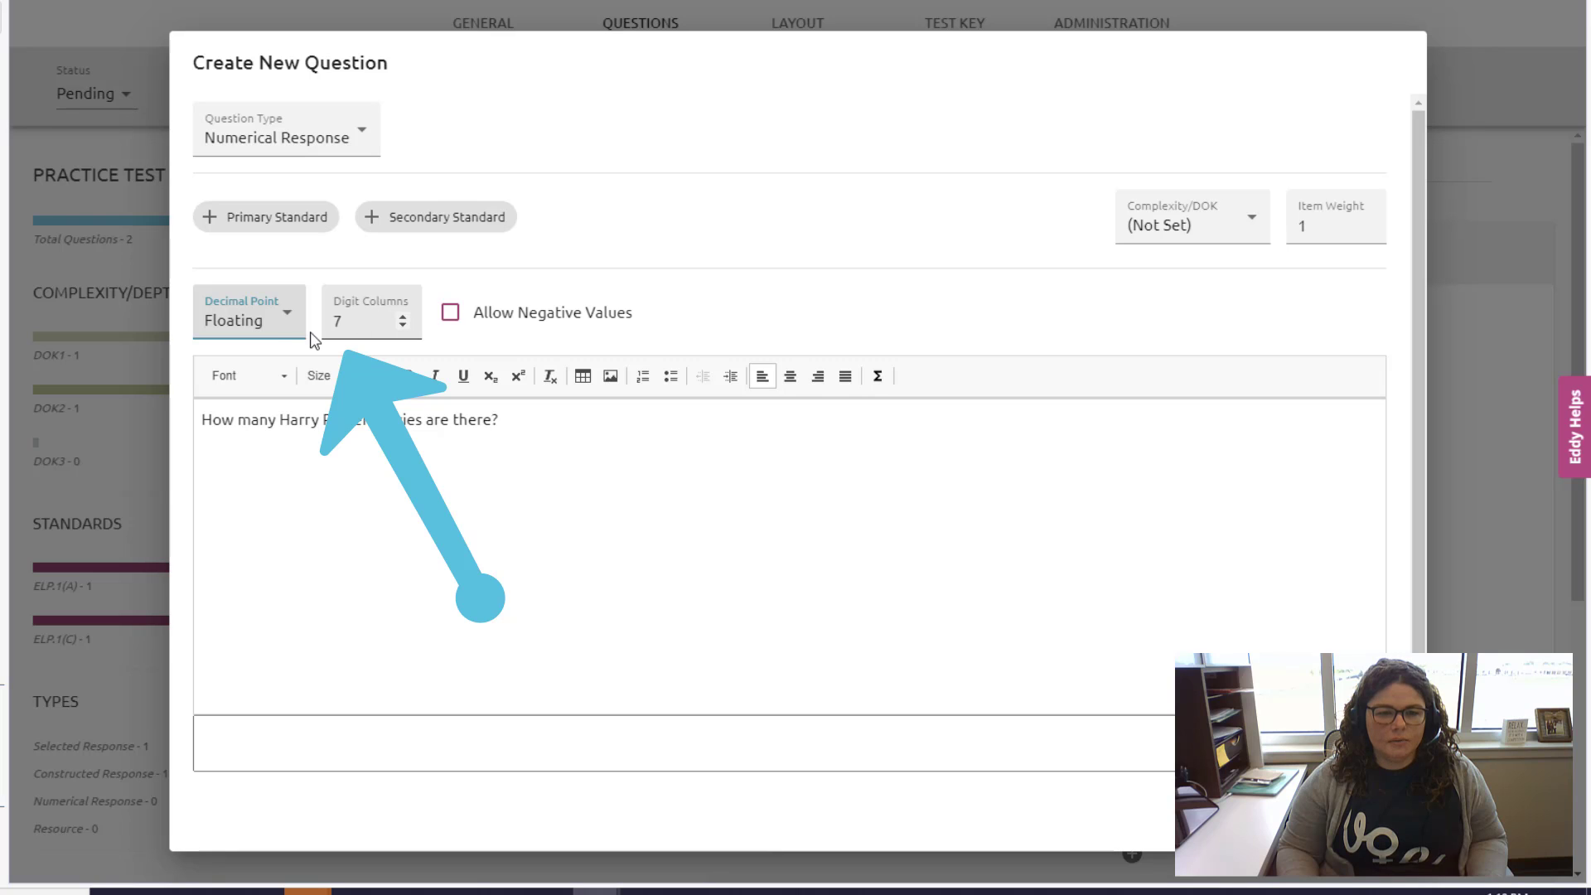
left_click(277, 321)
left_click(270, 279)
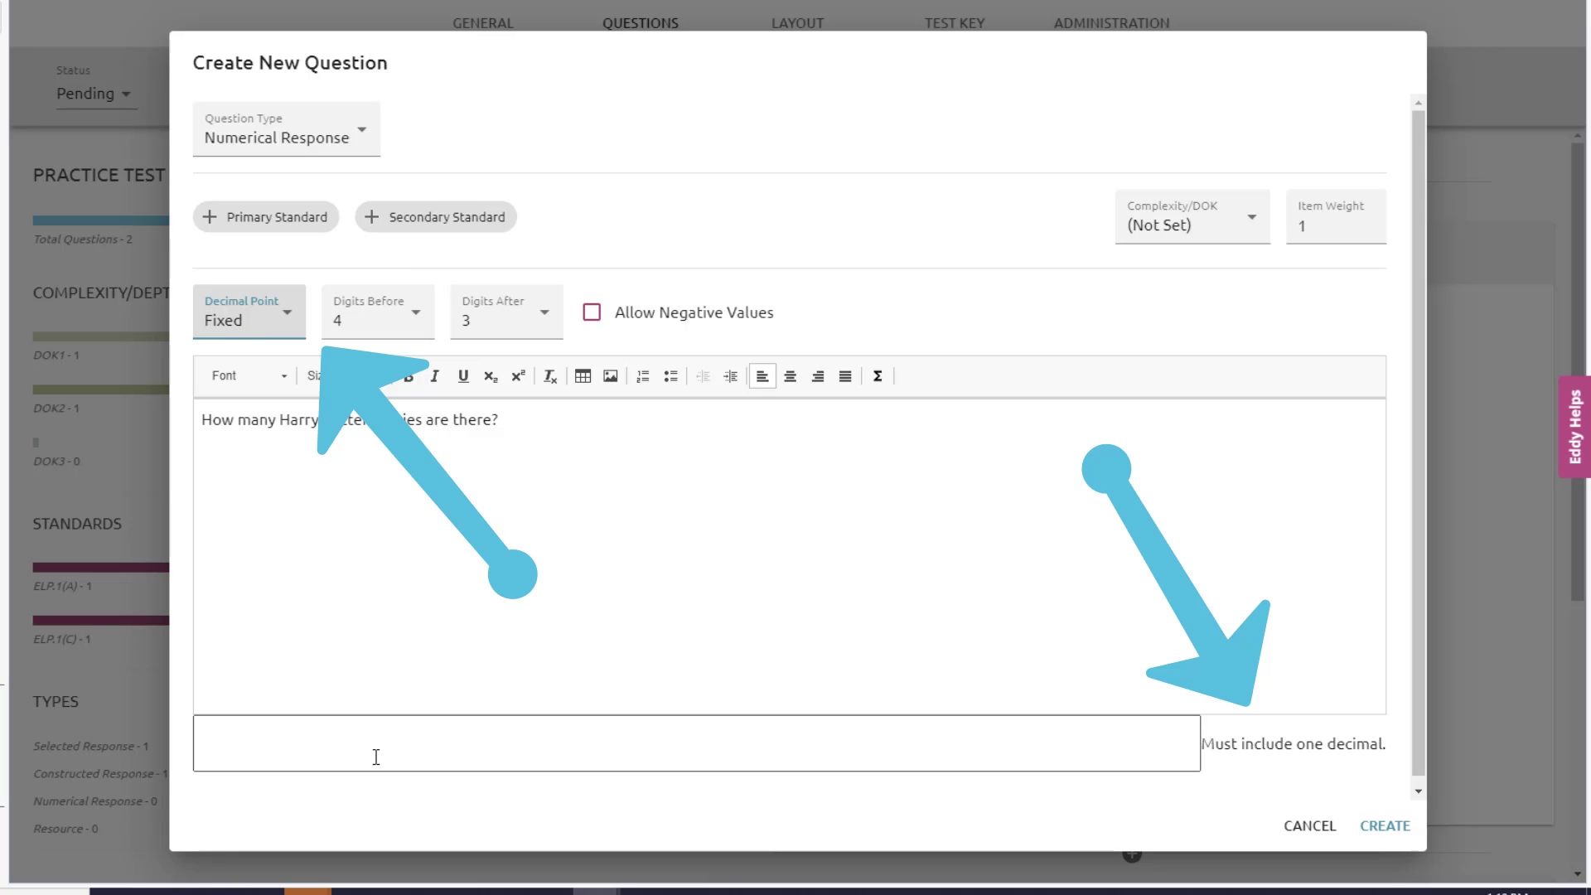
Set the decimal point to Floating, enter 8 as the correct answer, and create the numerical-response question.
left_click(255, 327)
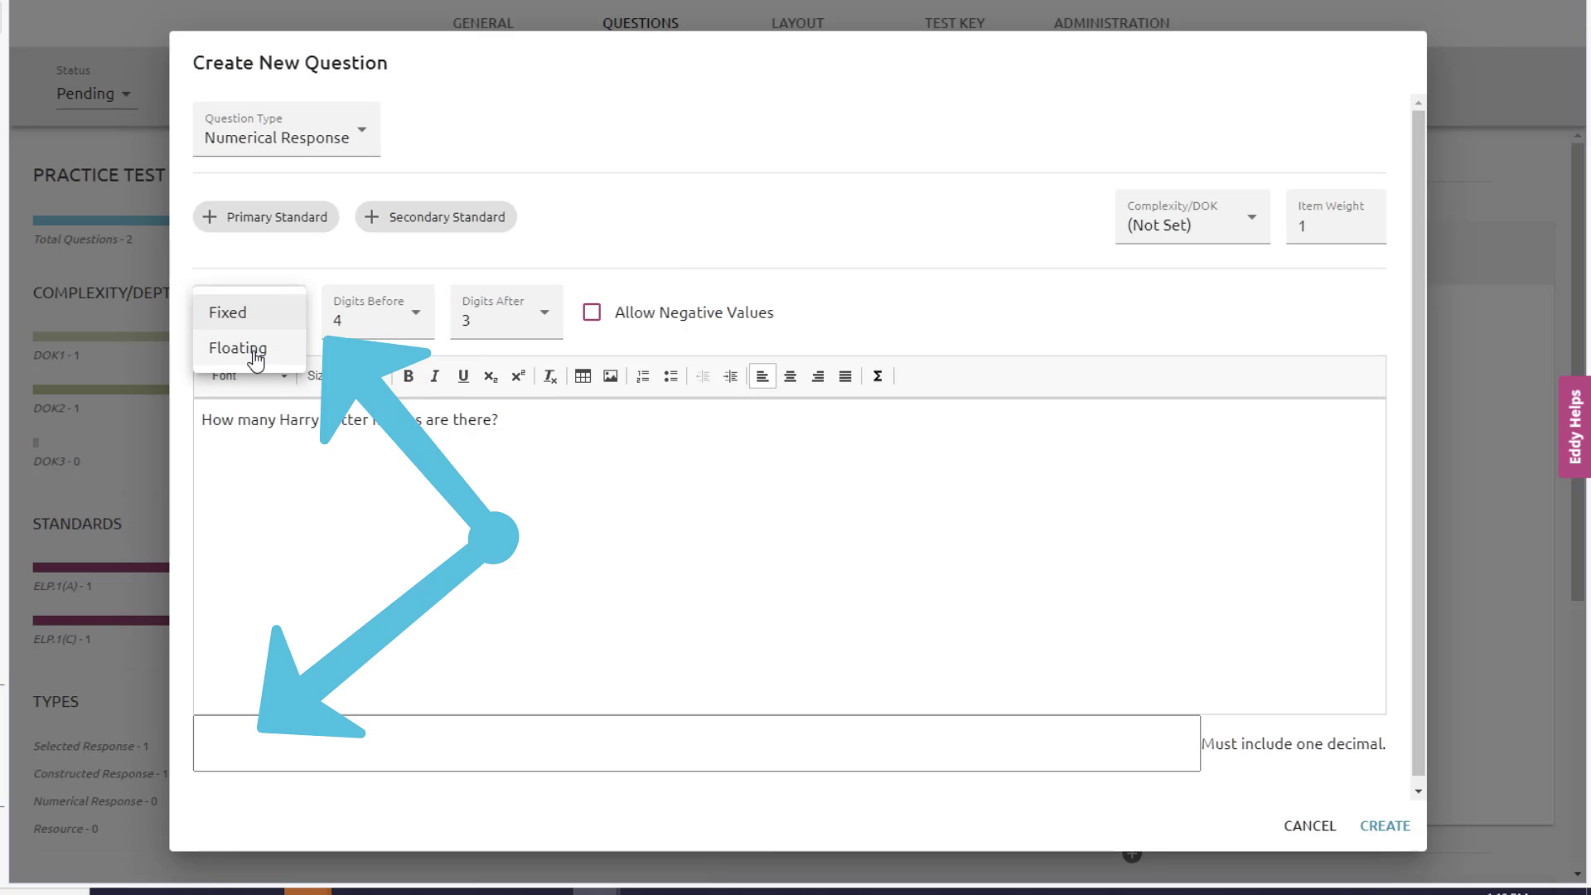
left_click(256, 352)
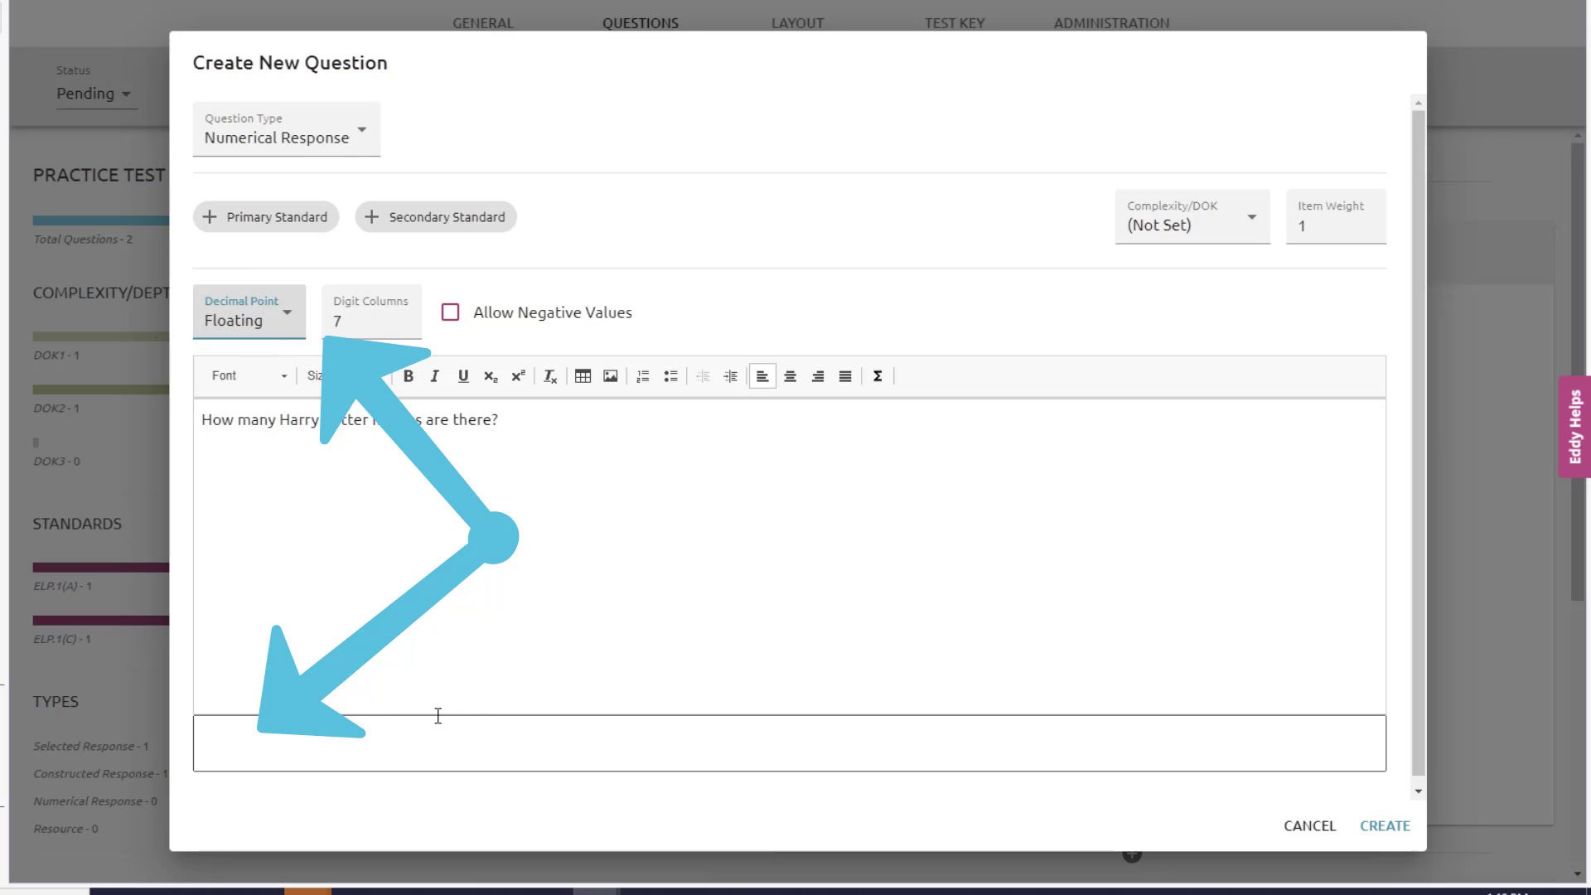
left_click(255, 752)
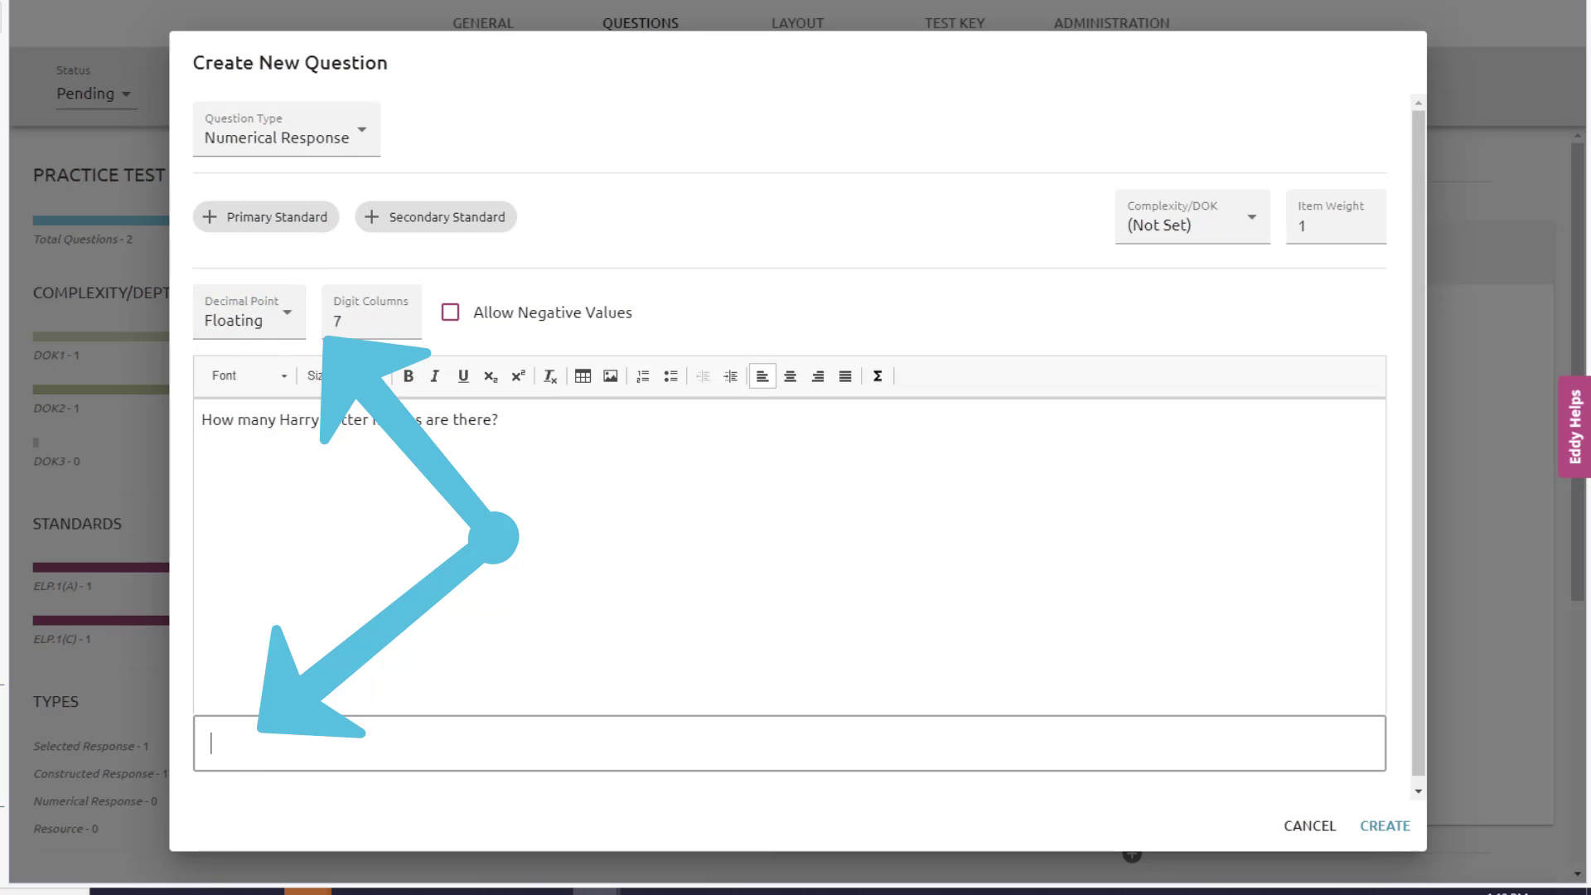
type("8")
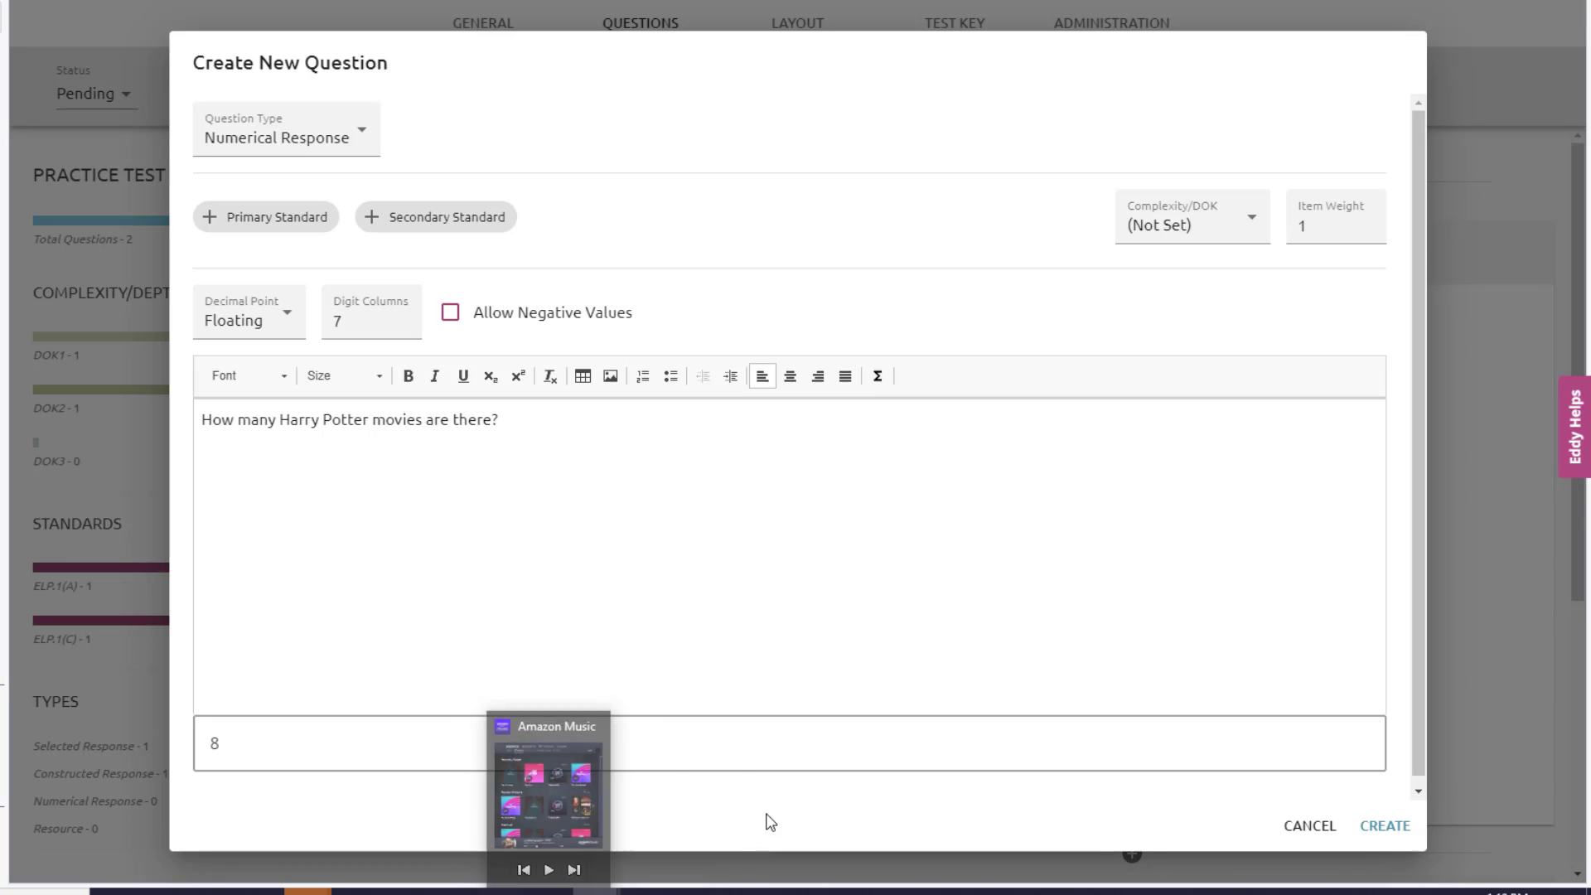
left_click(1393, 829)
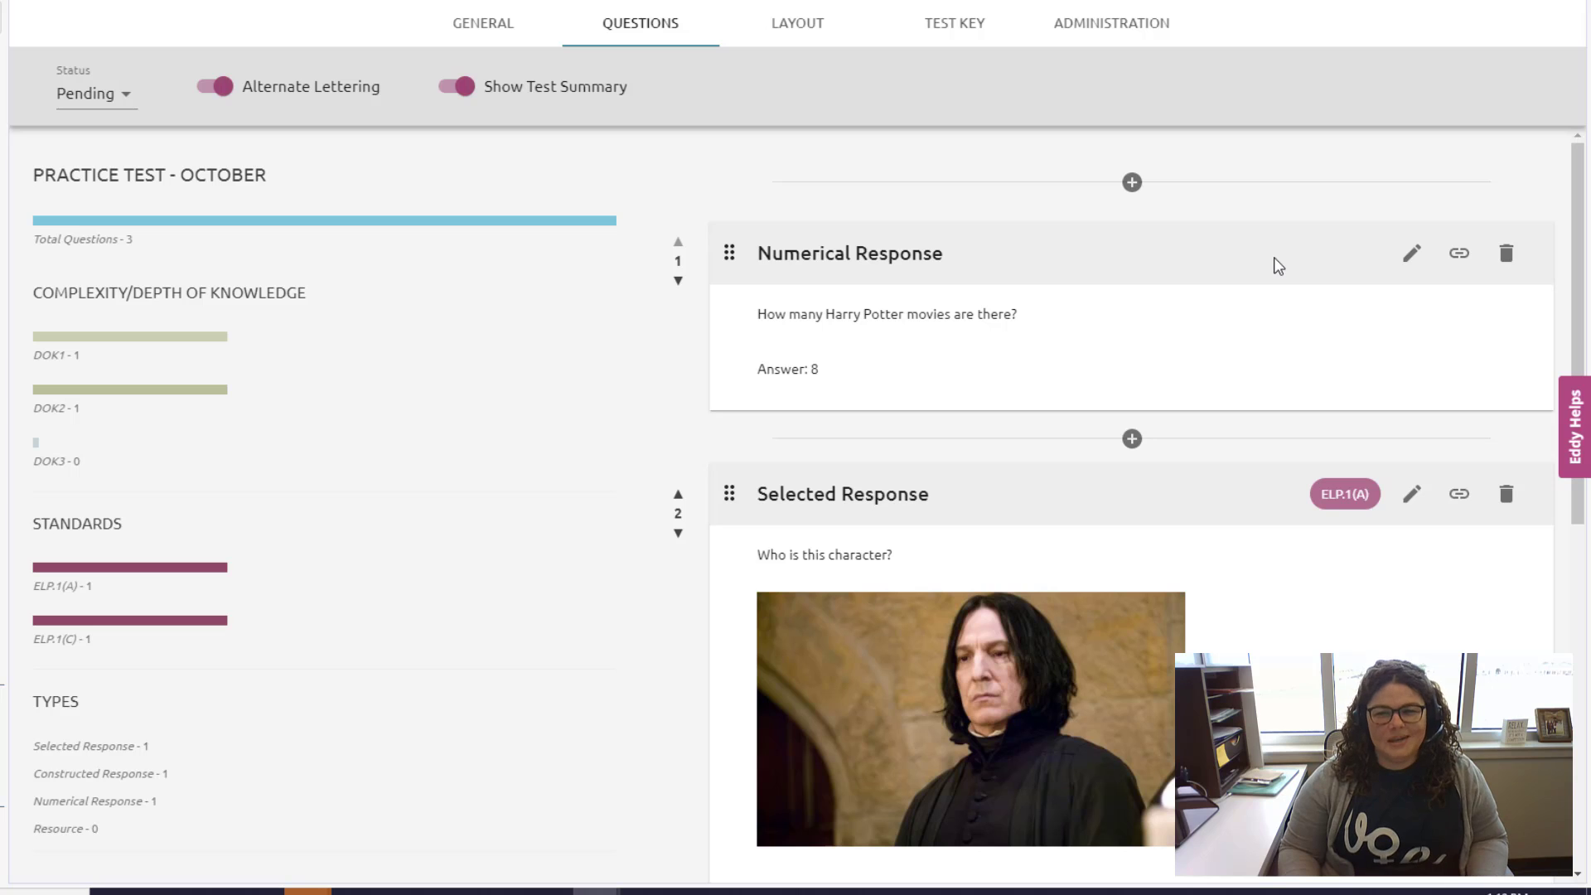
Start a new item above the Numerical Response question and set its type to Resource.
left_click(1133, 184)
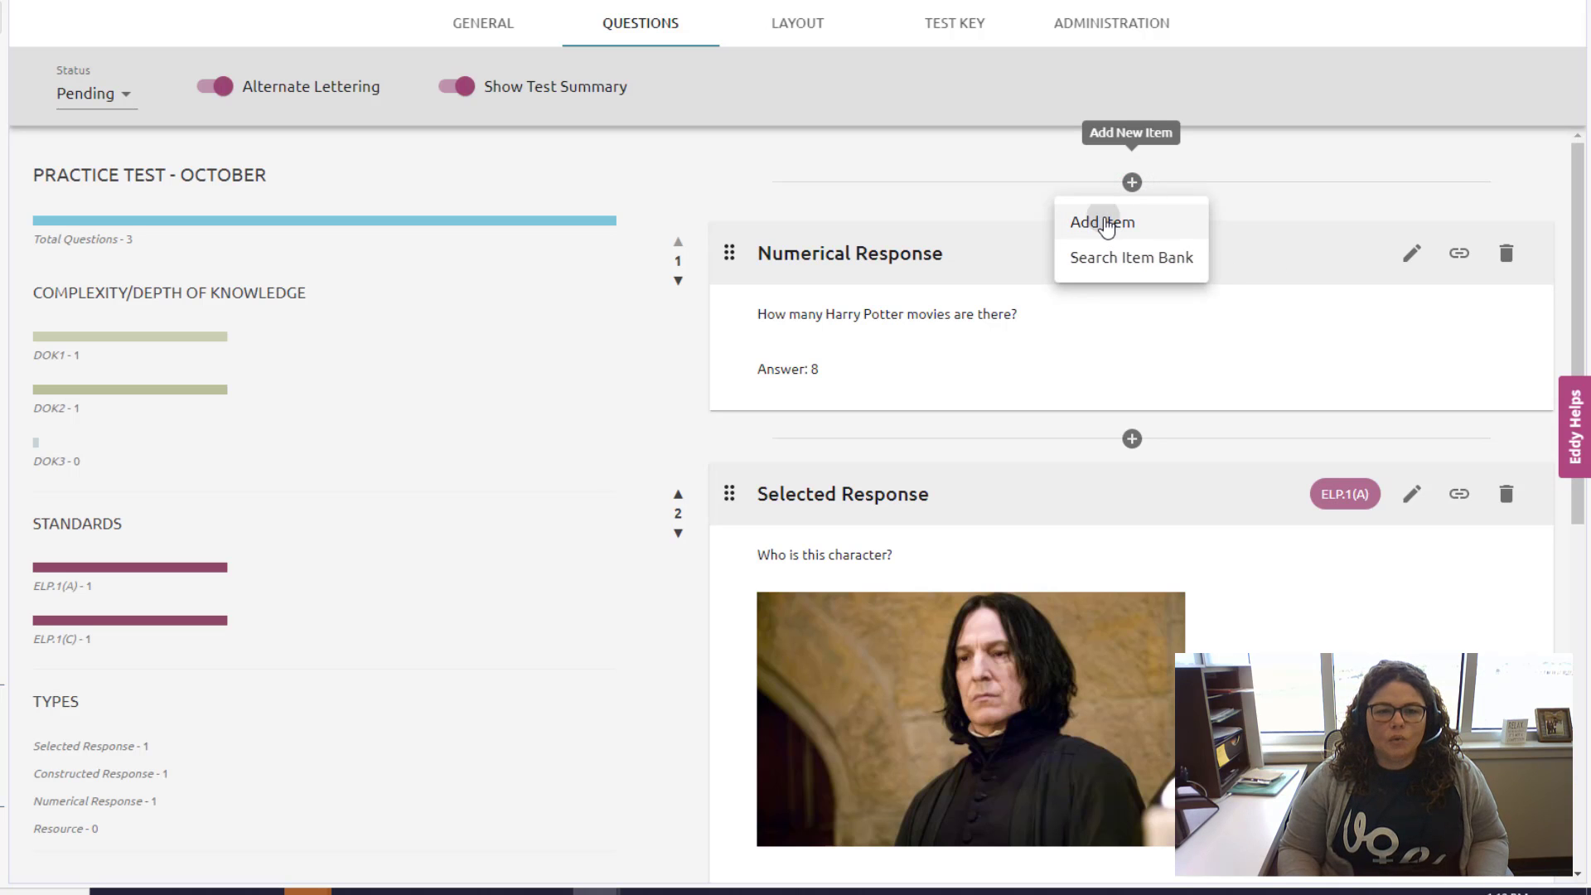
left_click(1102, 221)
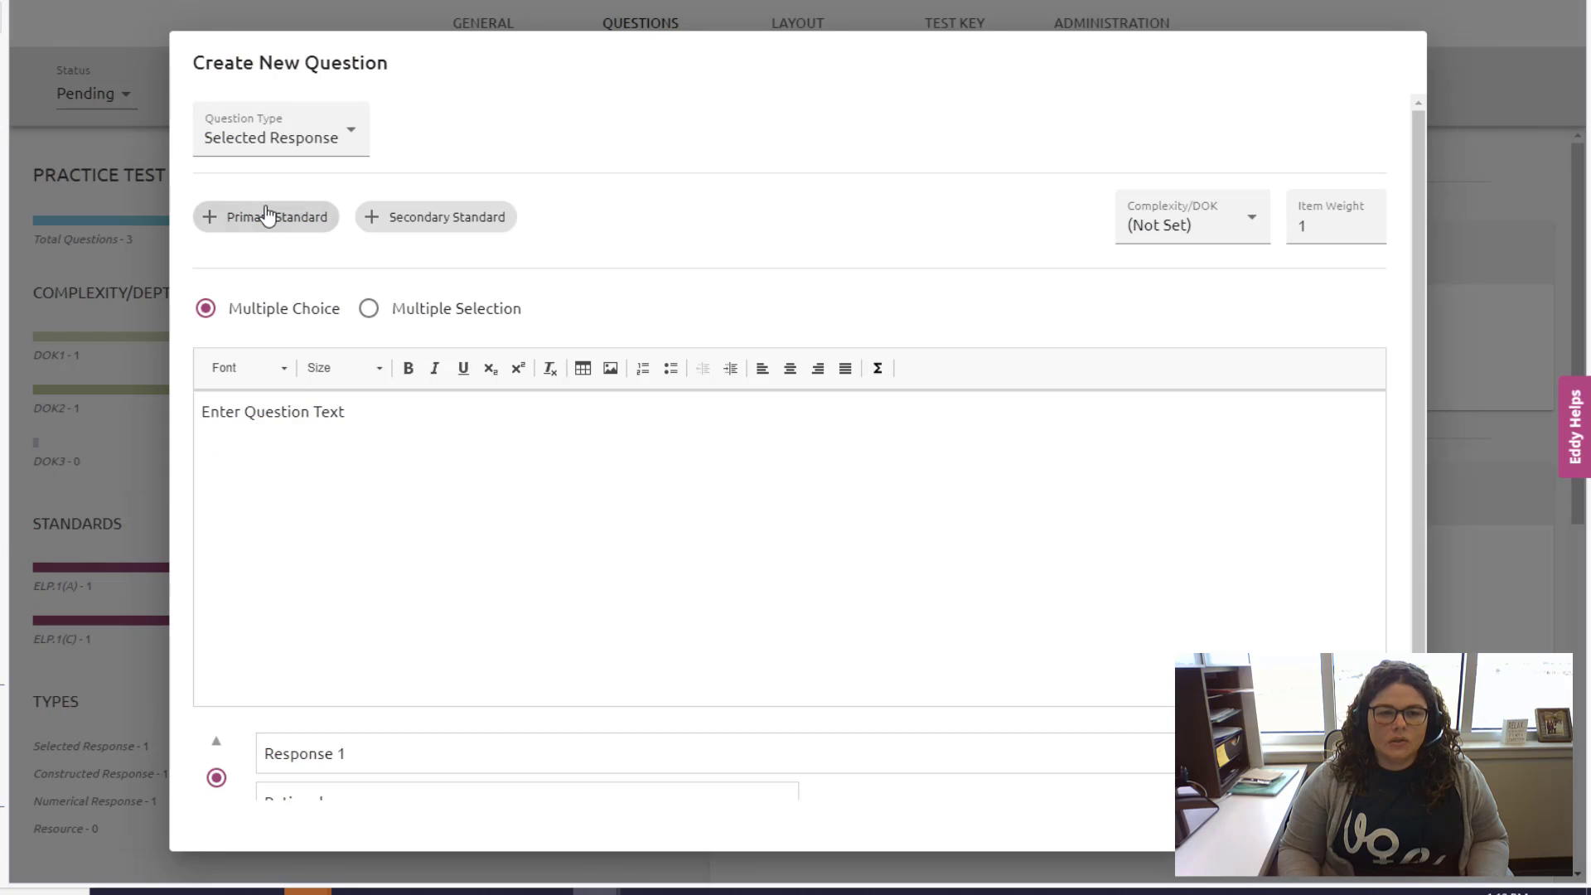
left_click(345, 142)
left_click(287, 240)
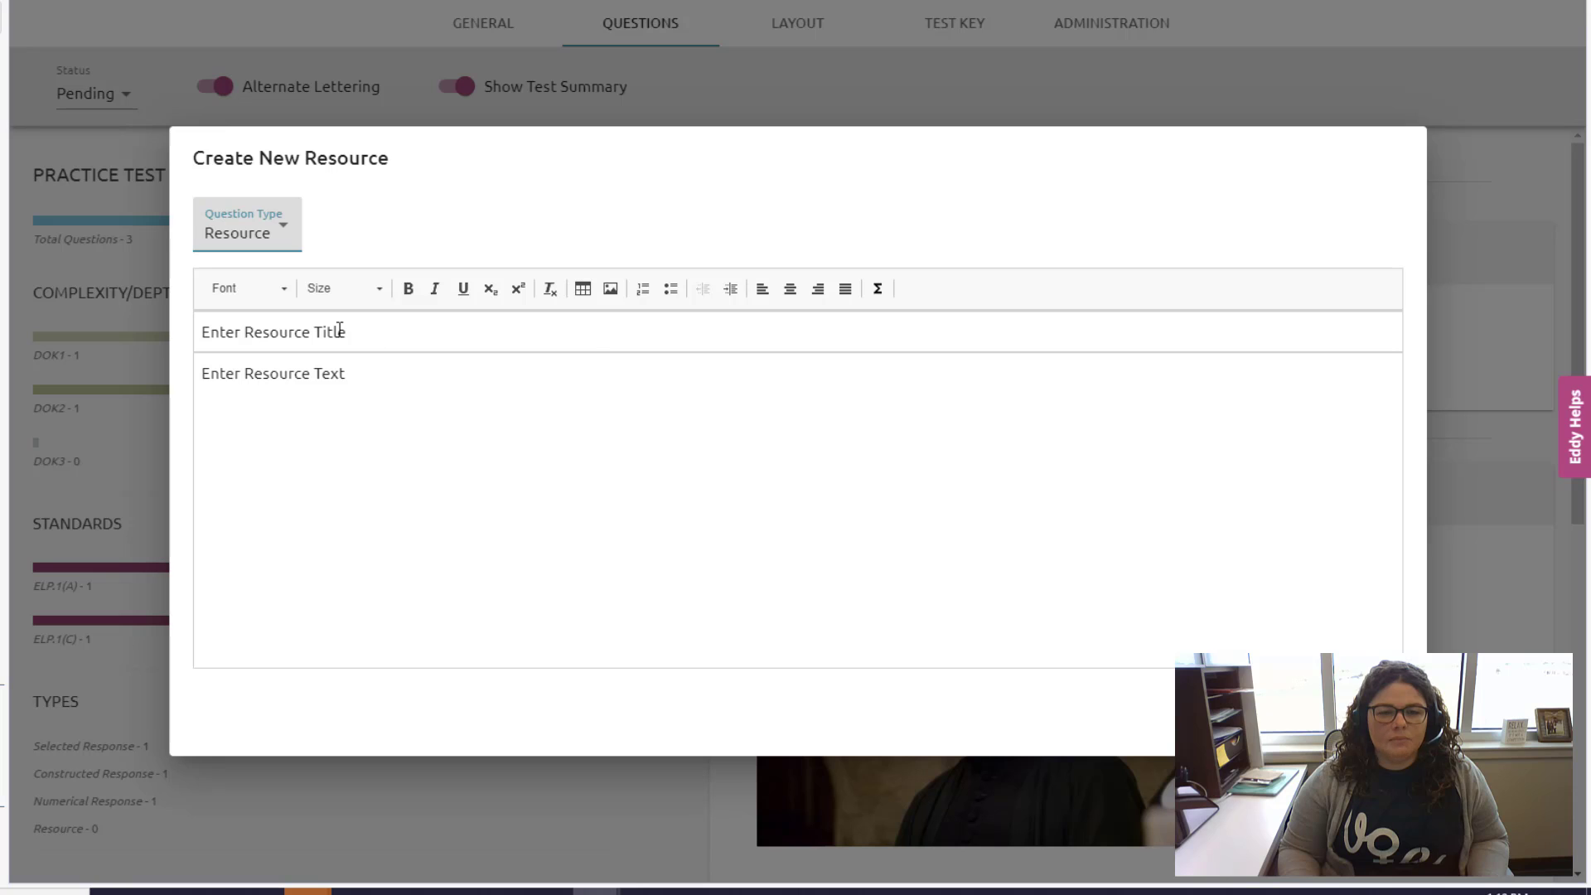
Replace the placeholder resource title with "Hogwarts House Crest".
left_click(199, 335)
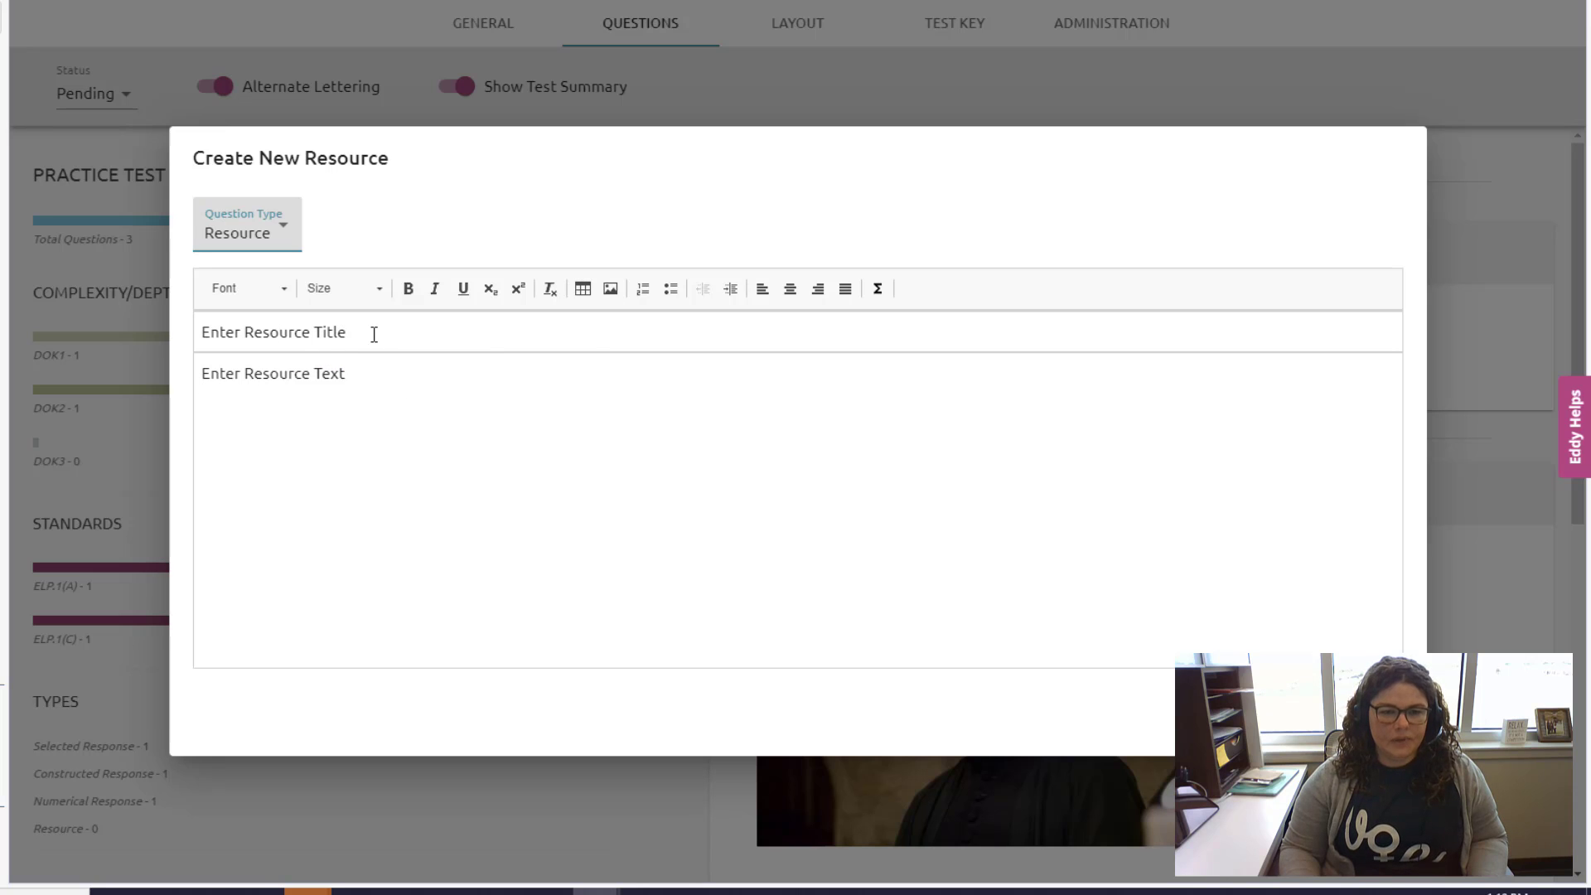
left_click_drag(348, 332, 162, 336)
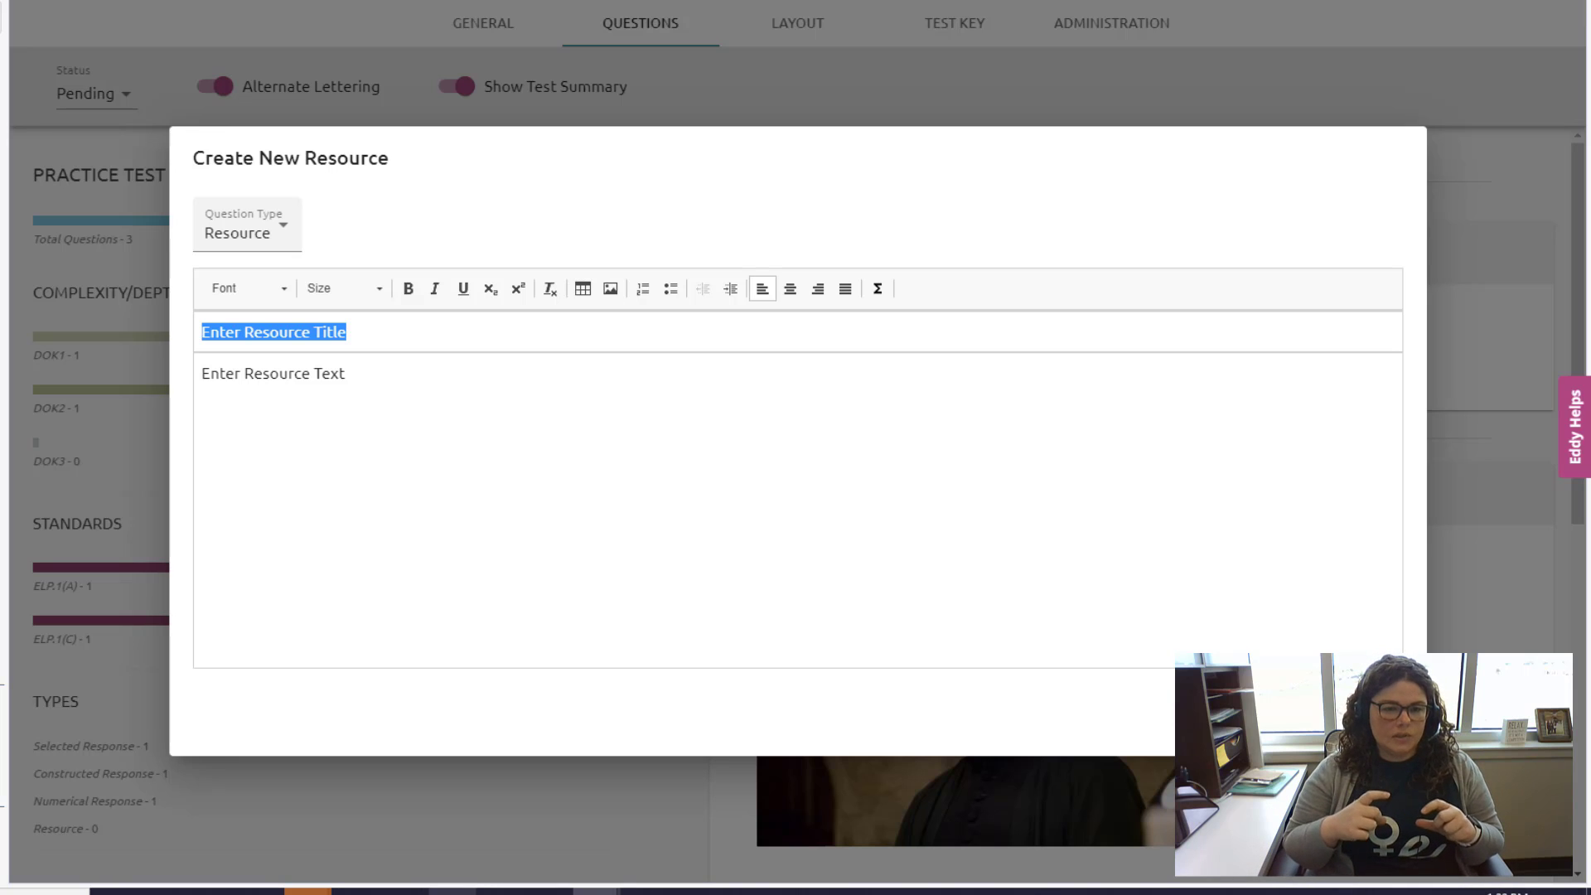
type("Hogwar")
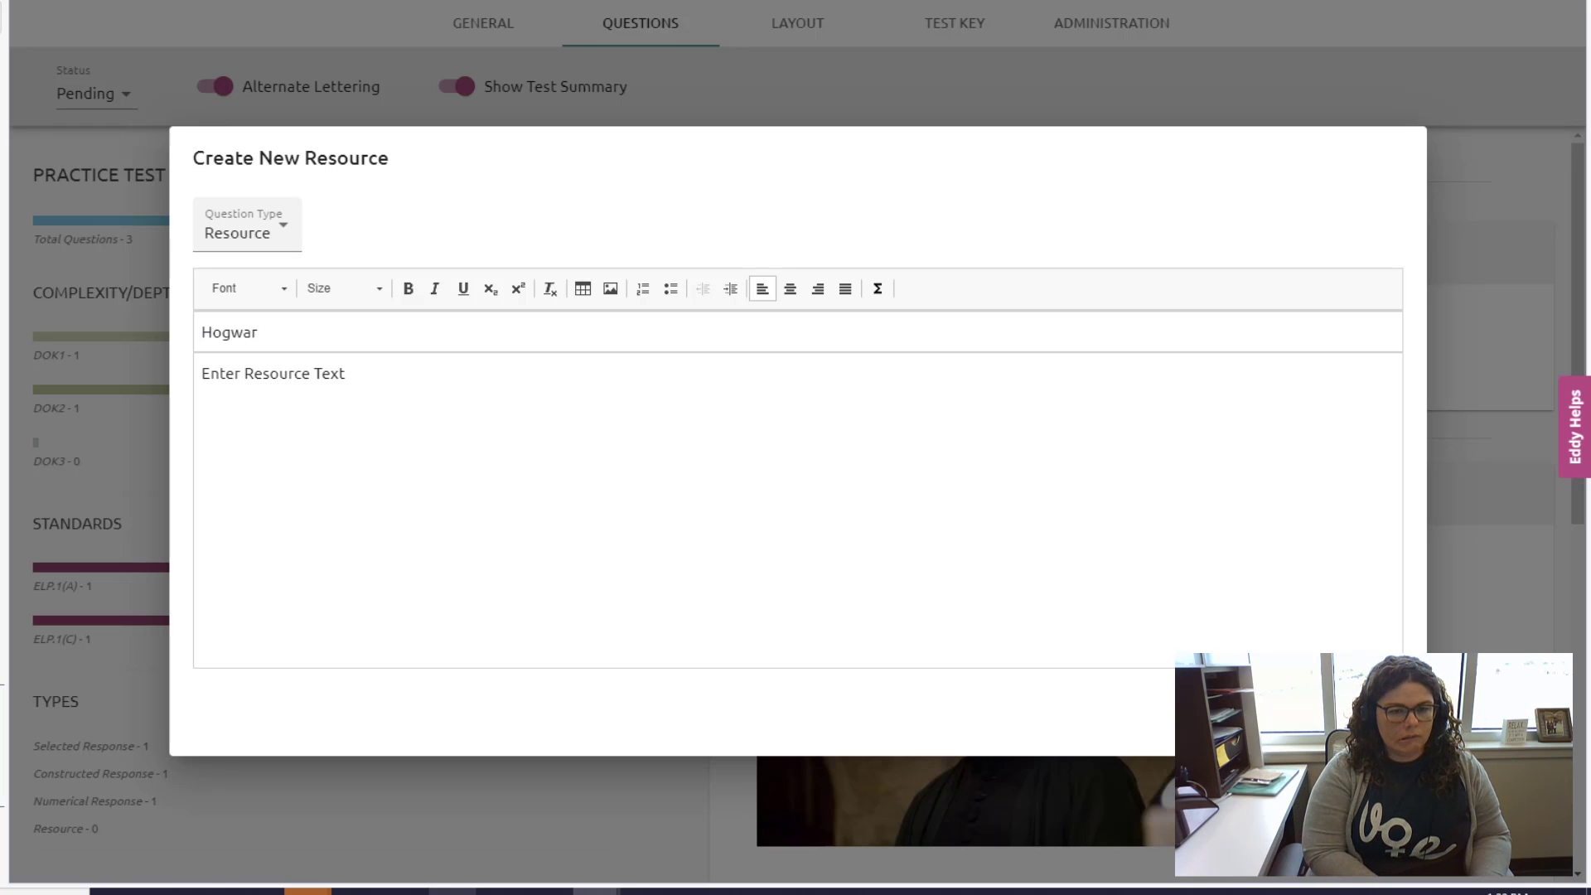
type("st")
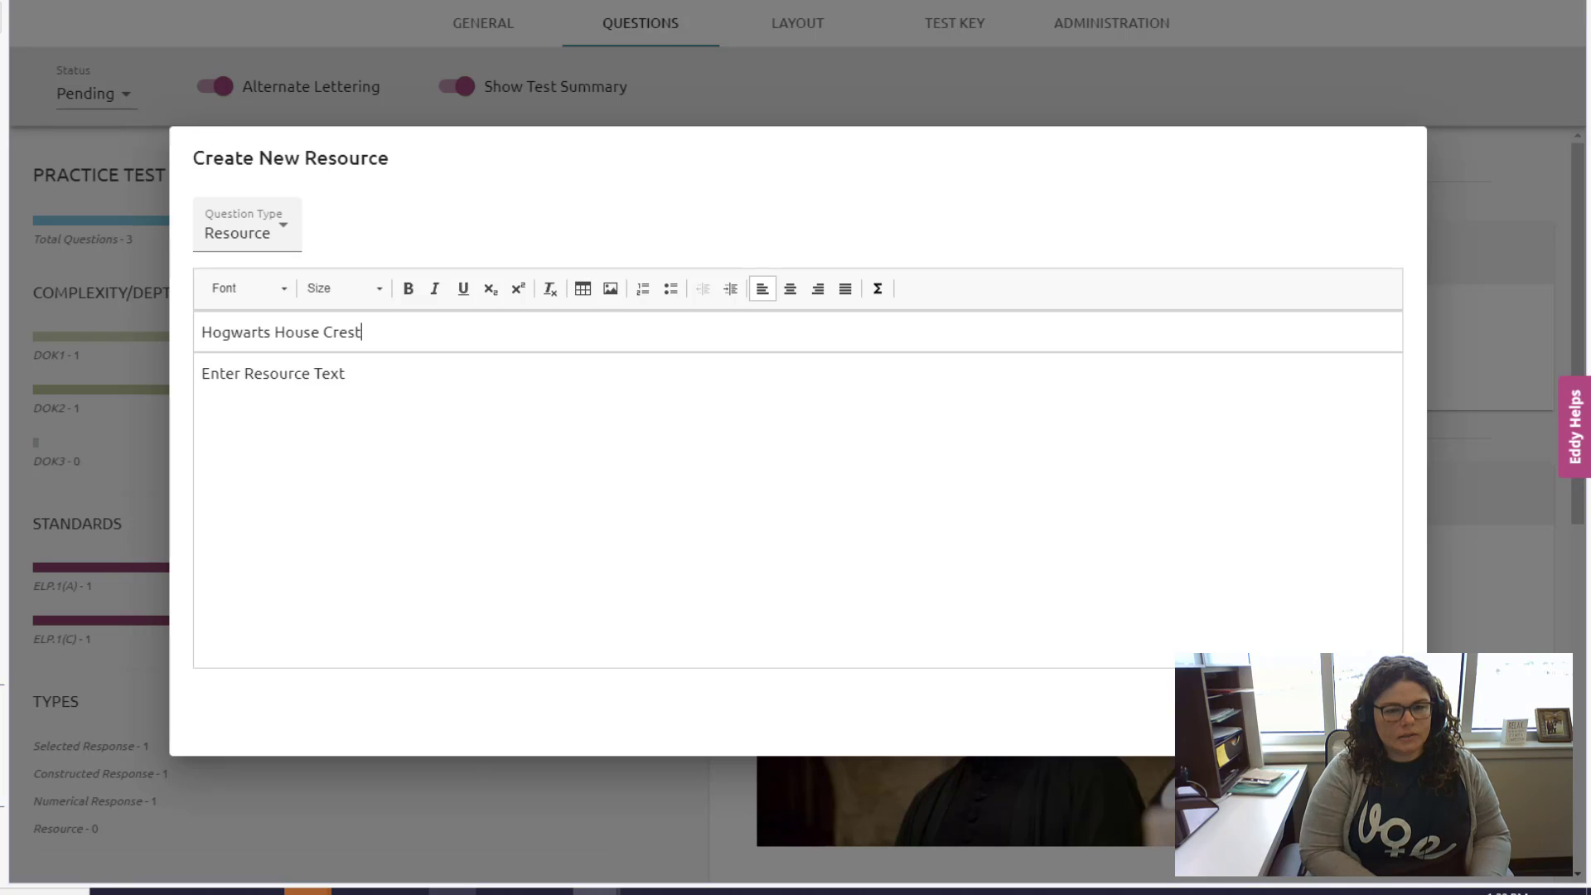
Clear the placeholder resource text and insert the image file hp03.jpg in its place.
left_click(339, 374)
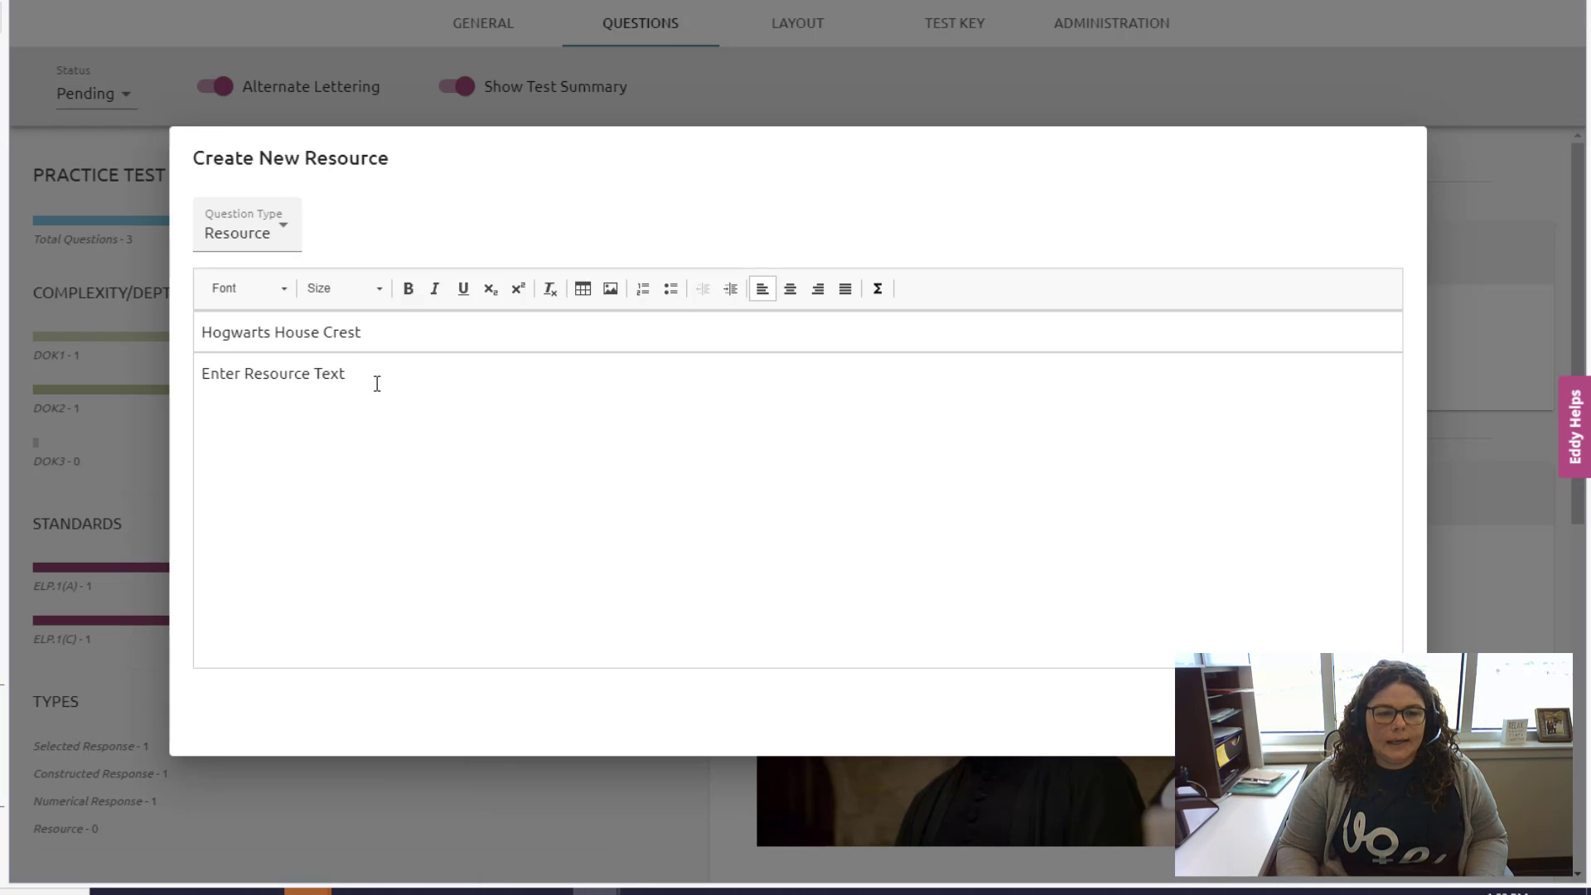
left_click_drag(381, 366, 127, 363)
key("BackSpace")
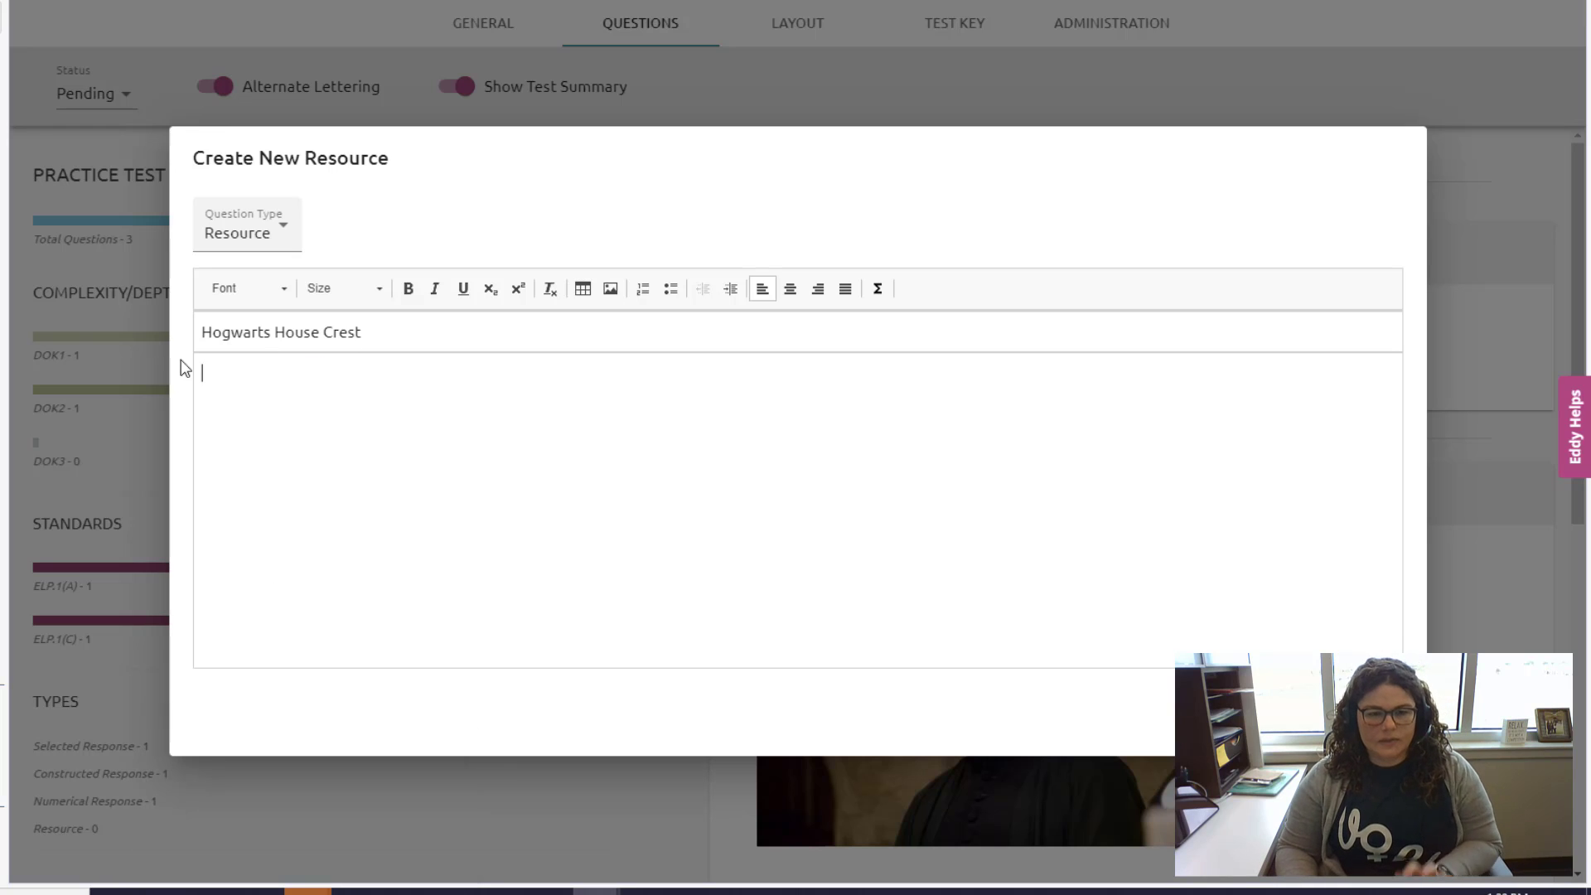
left_click(611, 289)
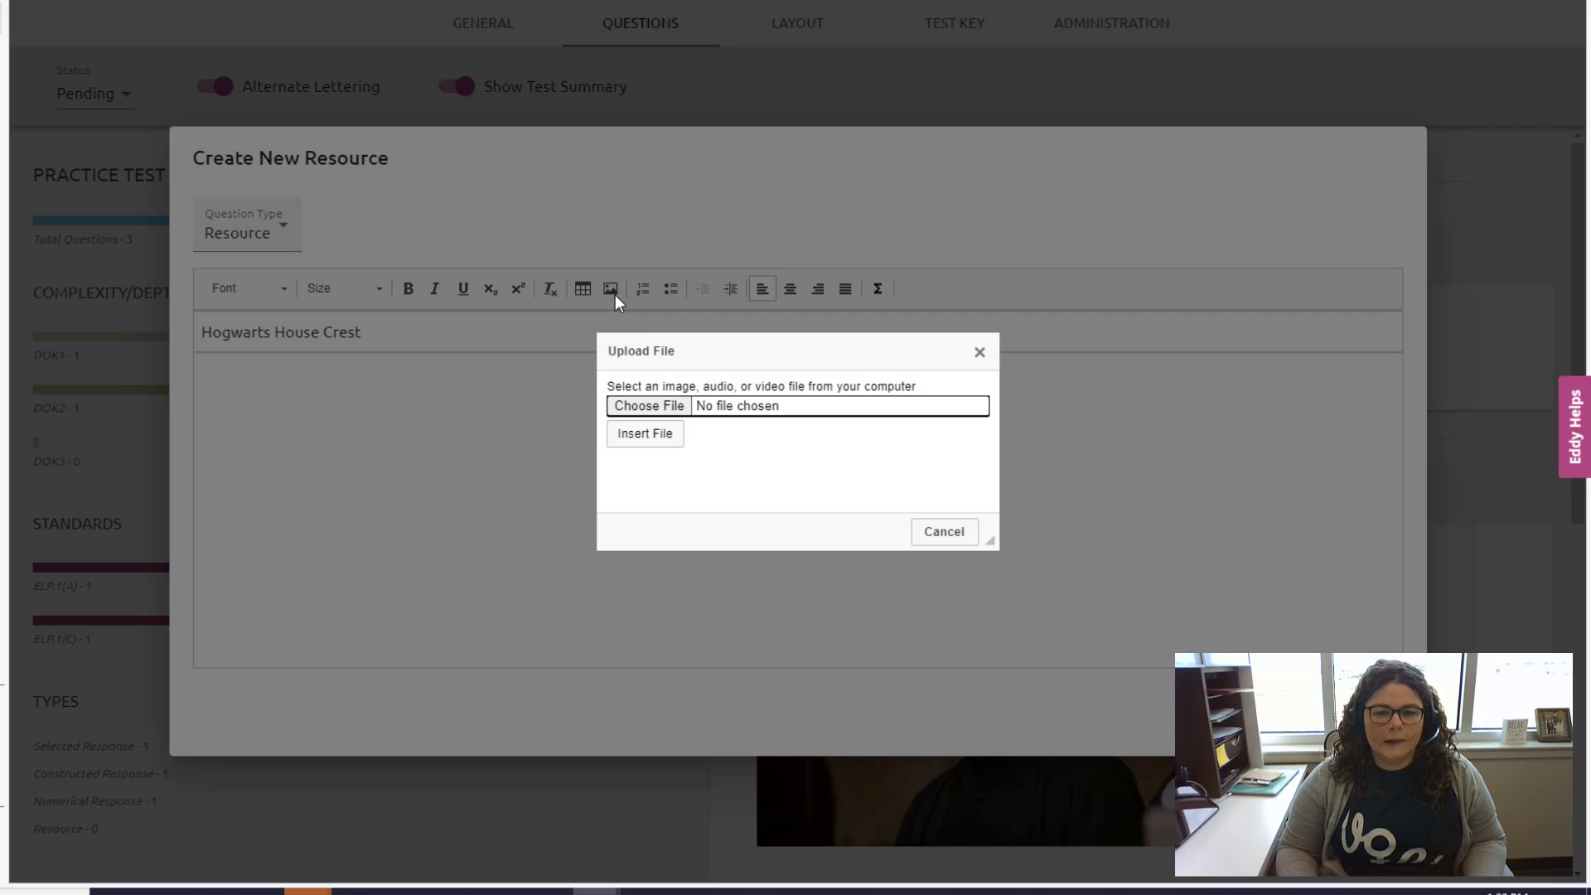
left_click(656, 409)
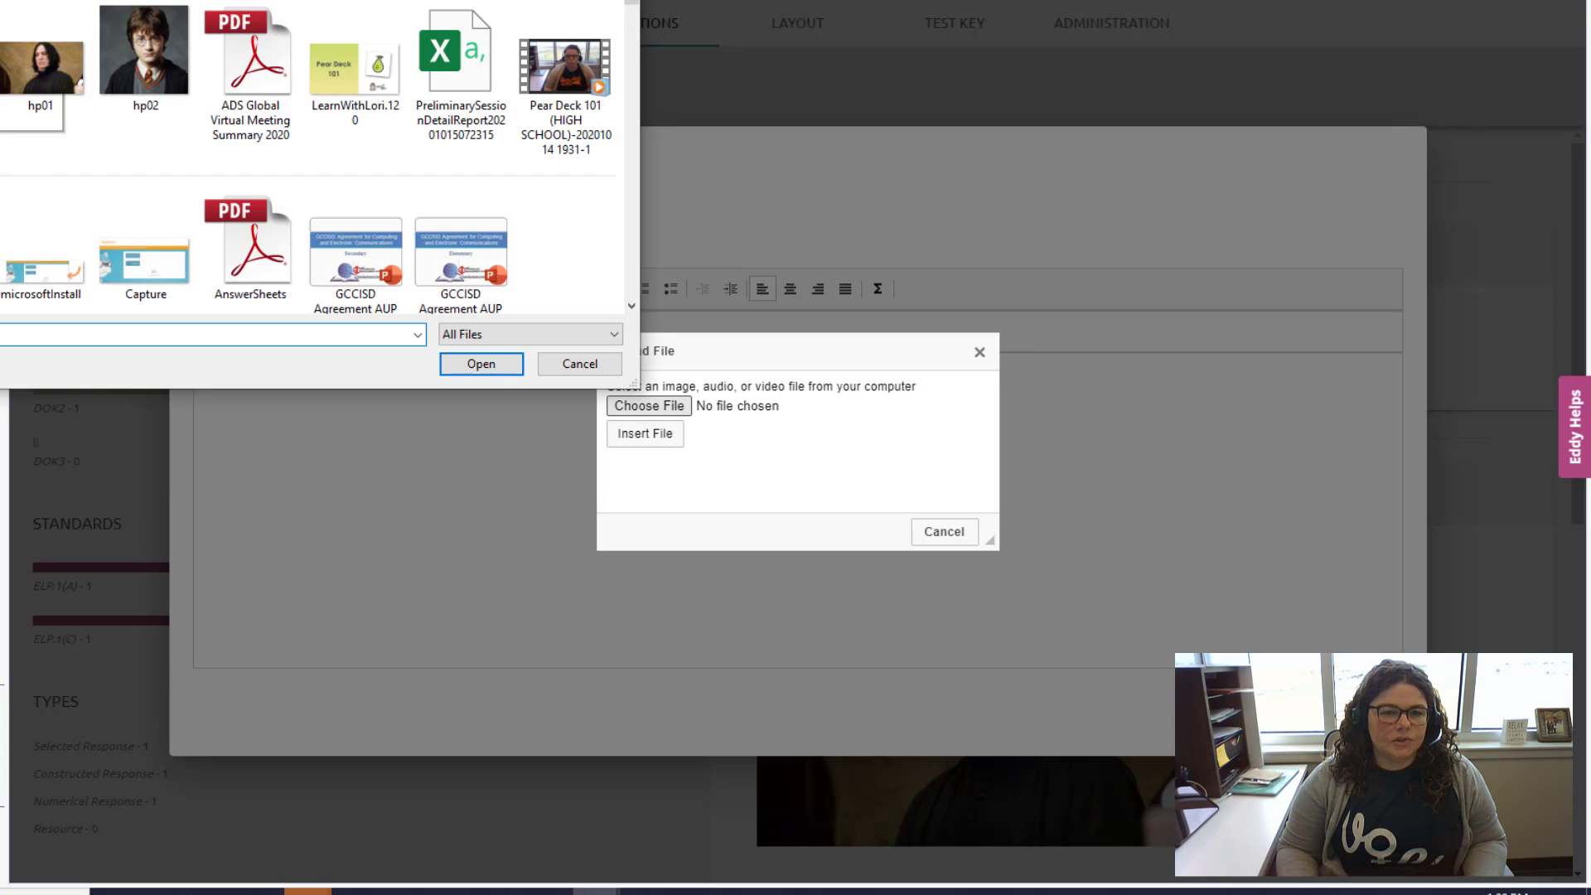
double_click(0, 71)
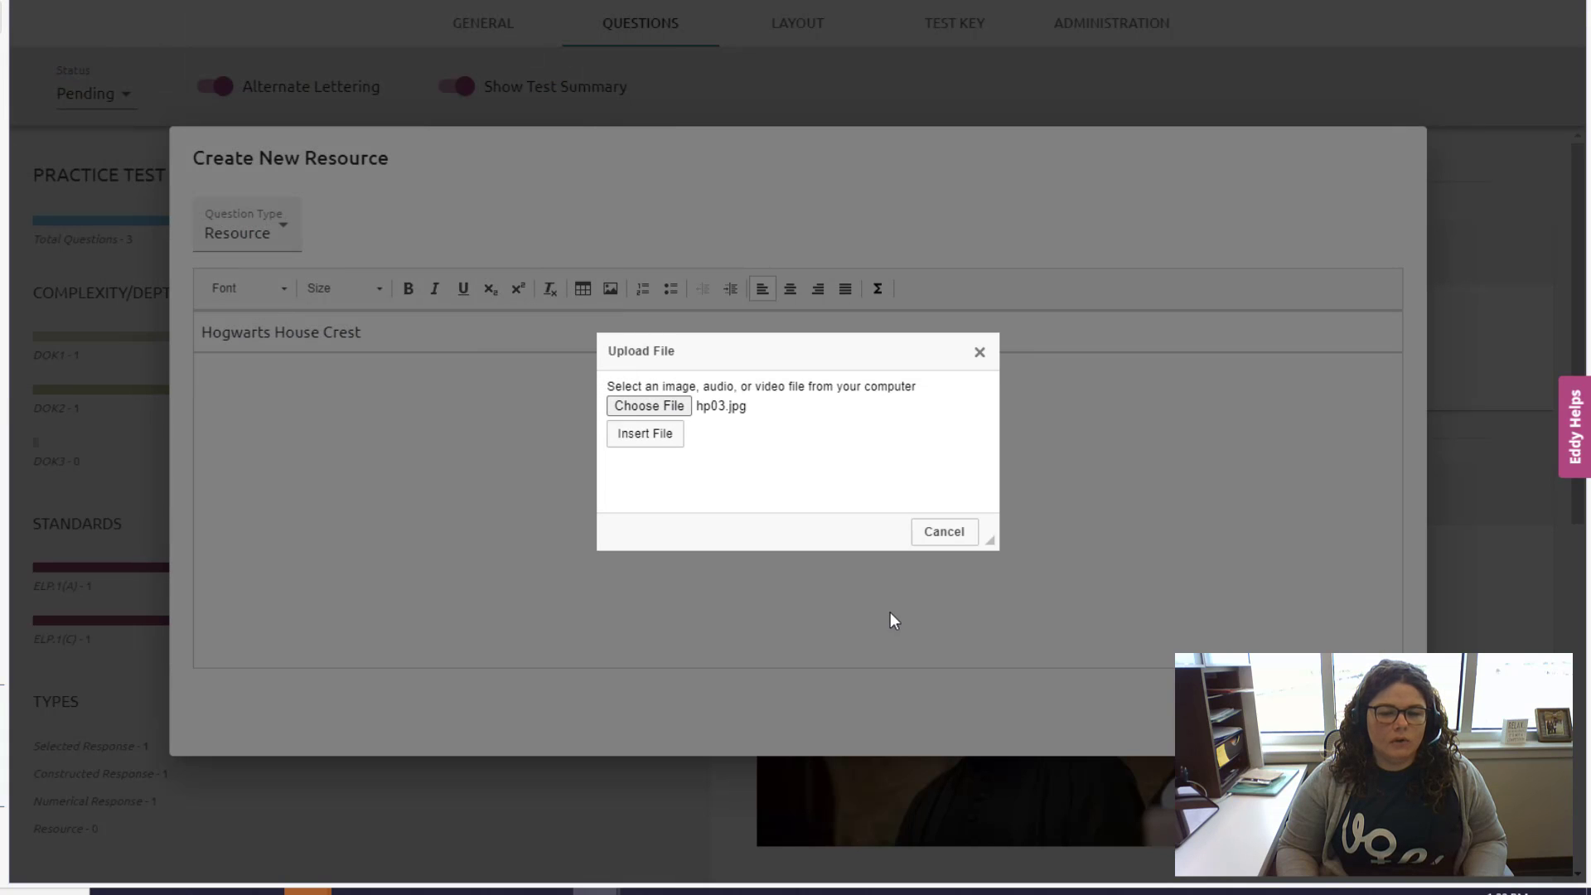
left_click(651, 440)
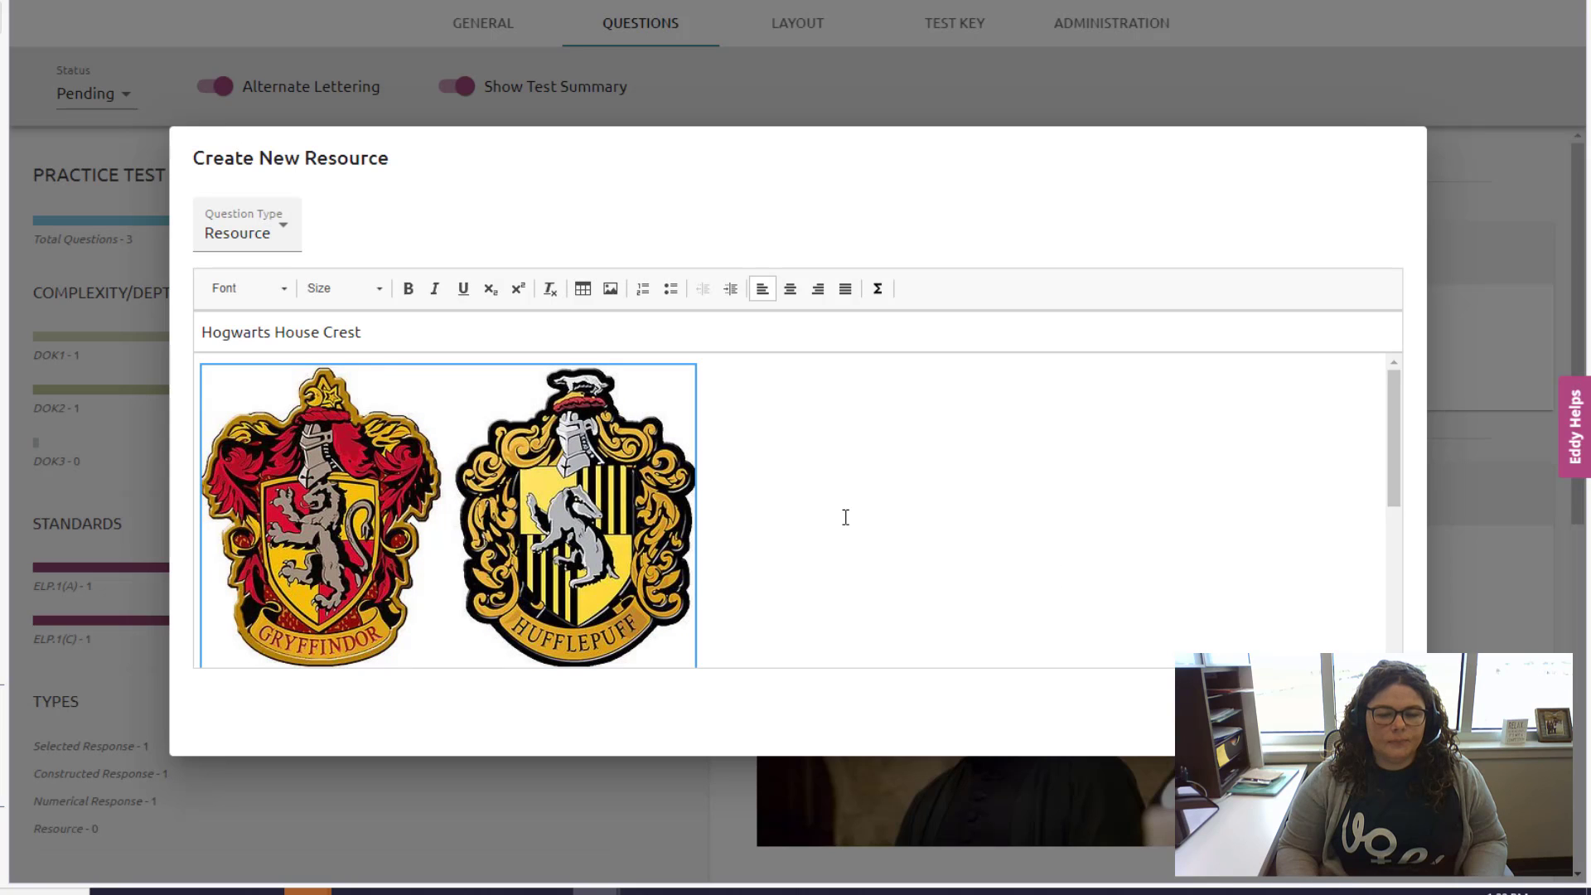
Set the crest image's alternative text to "Hogwarts House Crest for Gryffindor, Hufflepuff, Slytherin, & Ravenclaw" and create the resource.
scroll(707, 496, "down", 4)
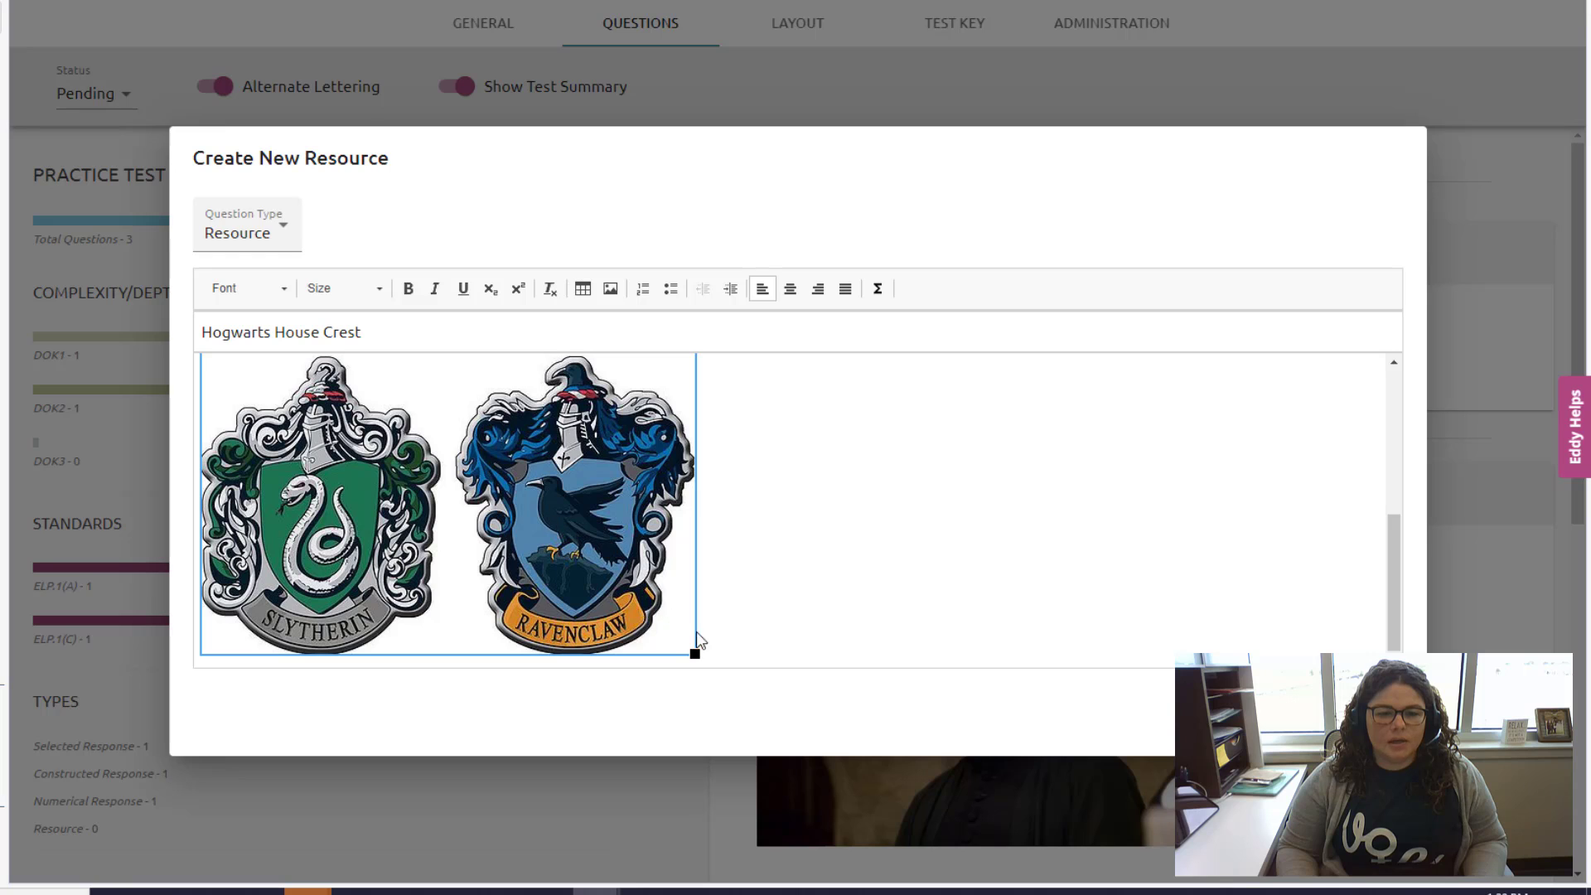
scroll(791, 580, "up", 4)
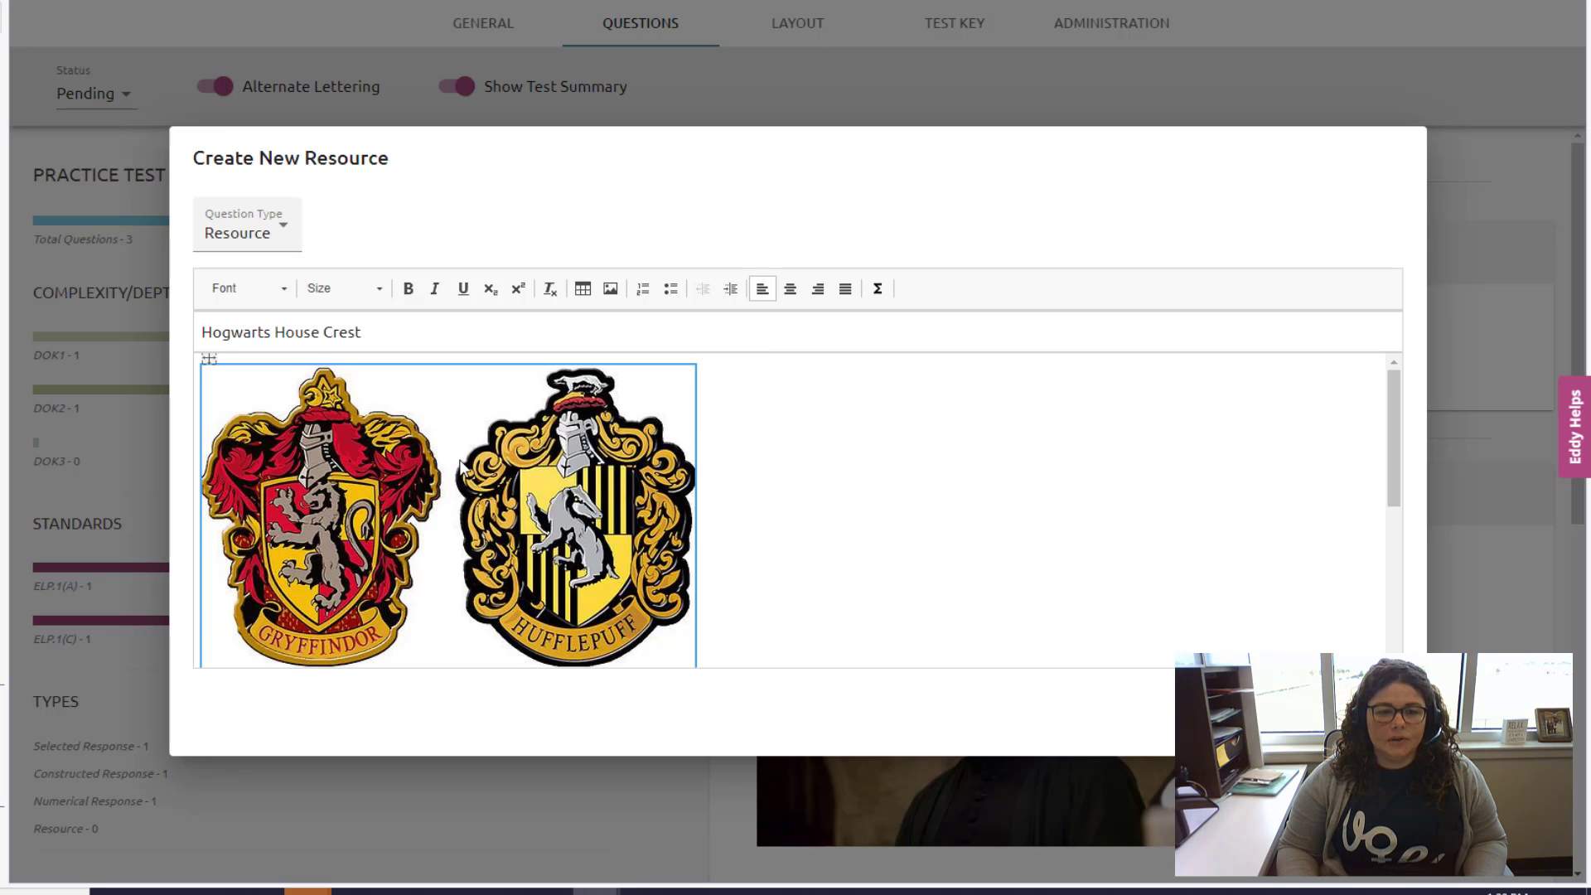
double_click(595, 472)
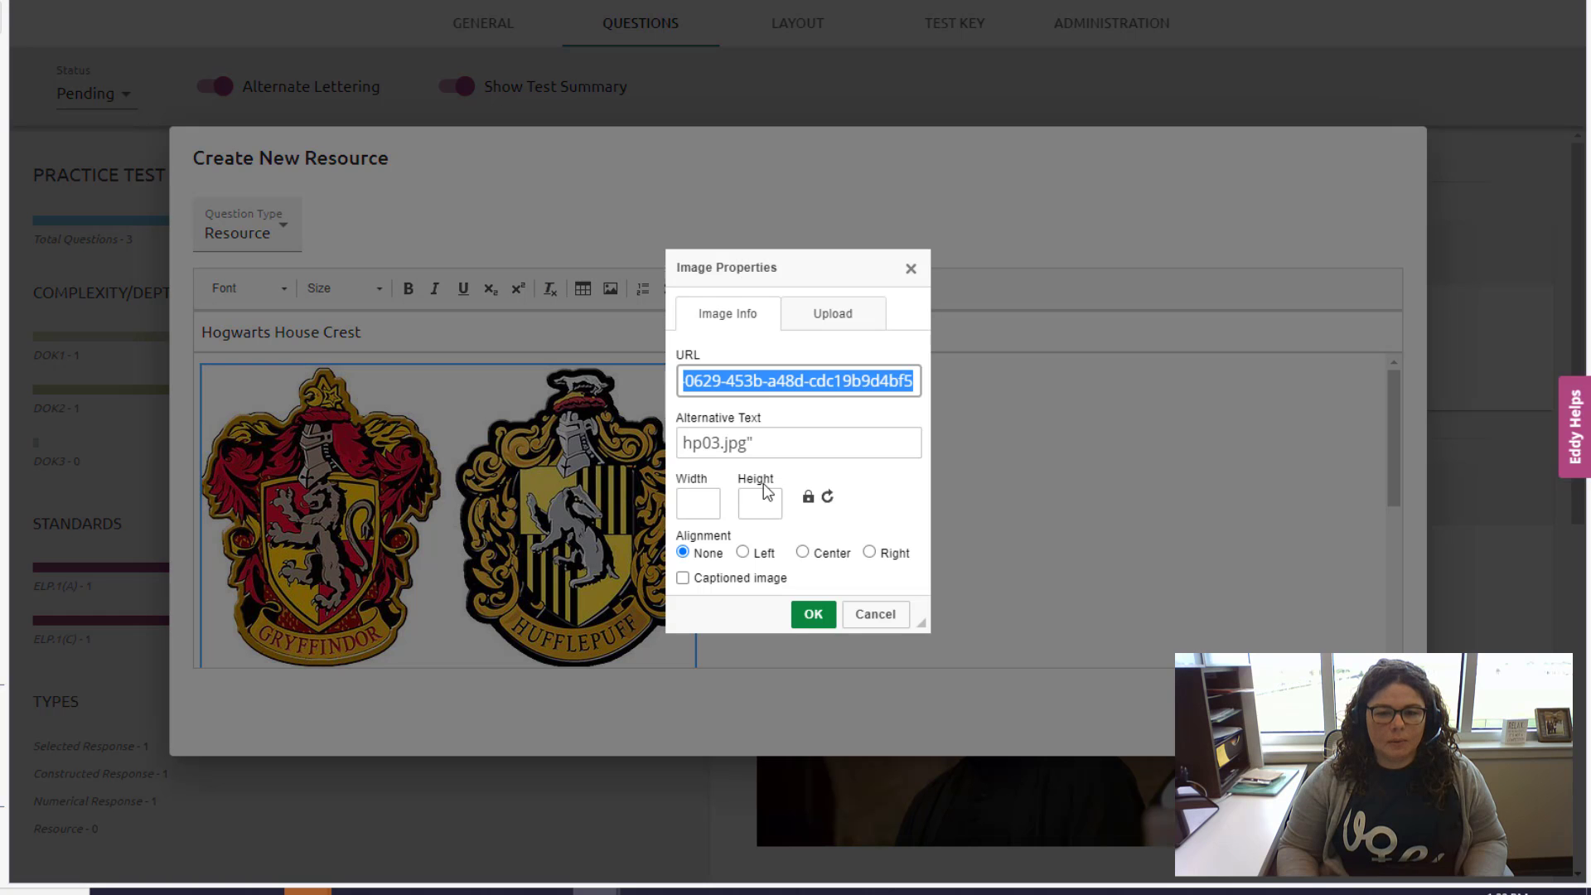
left_click_drag(785, 445, 681, 443)
type("Hog")
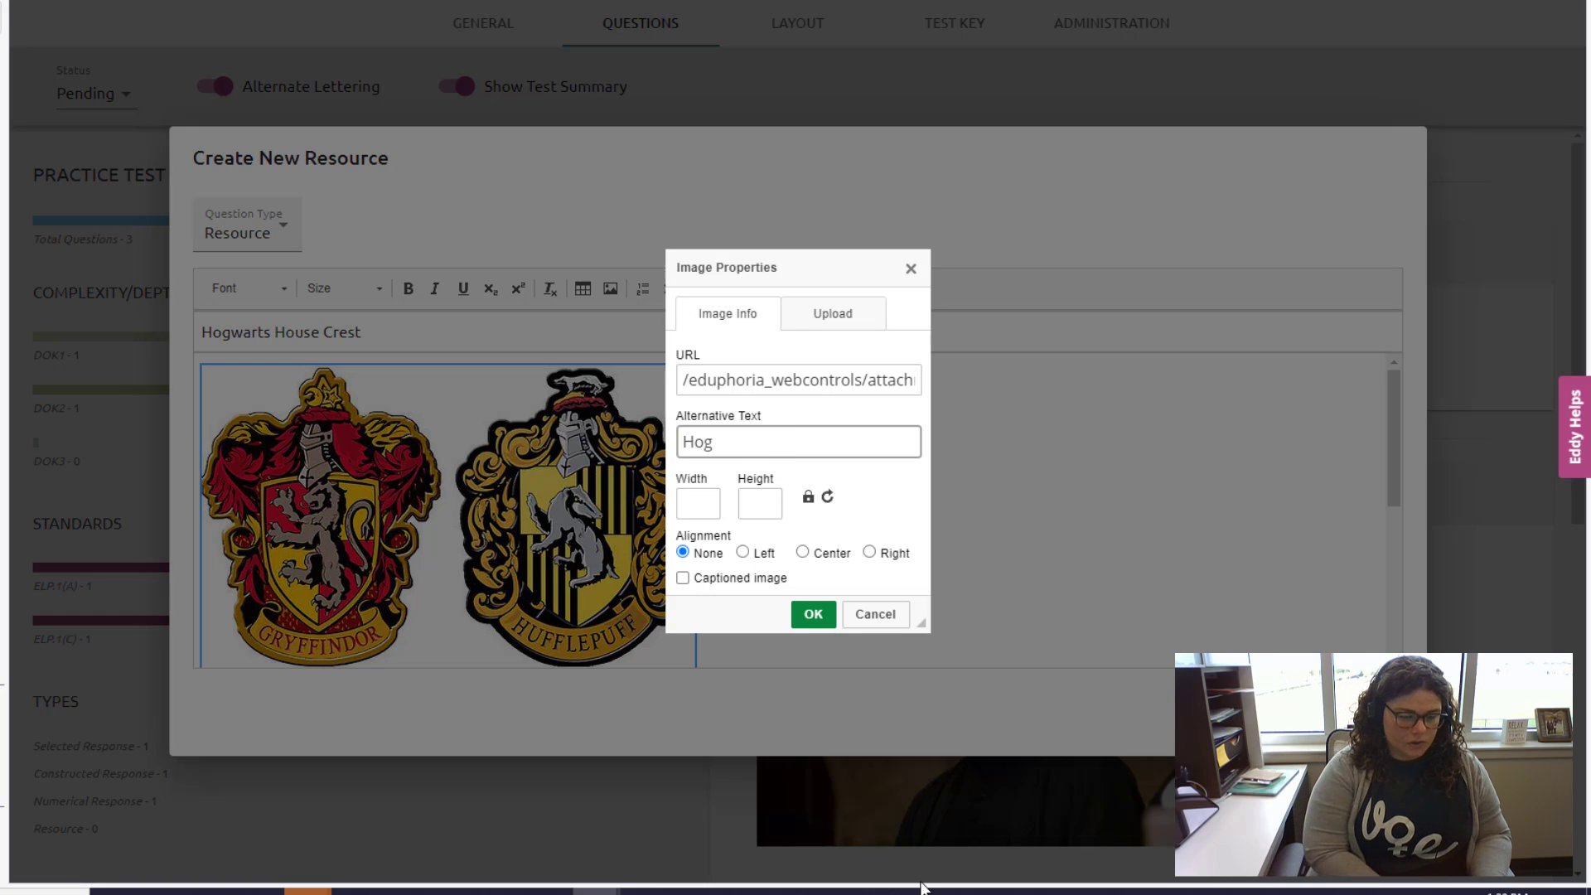
type("warts House Crest for Gryffindor, Hufflepuff, Slytherin, & Ravenclaw")
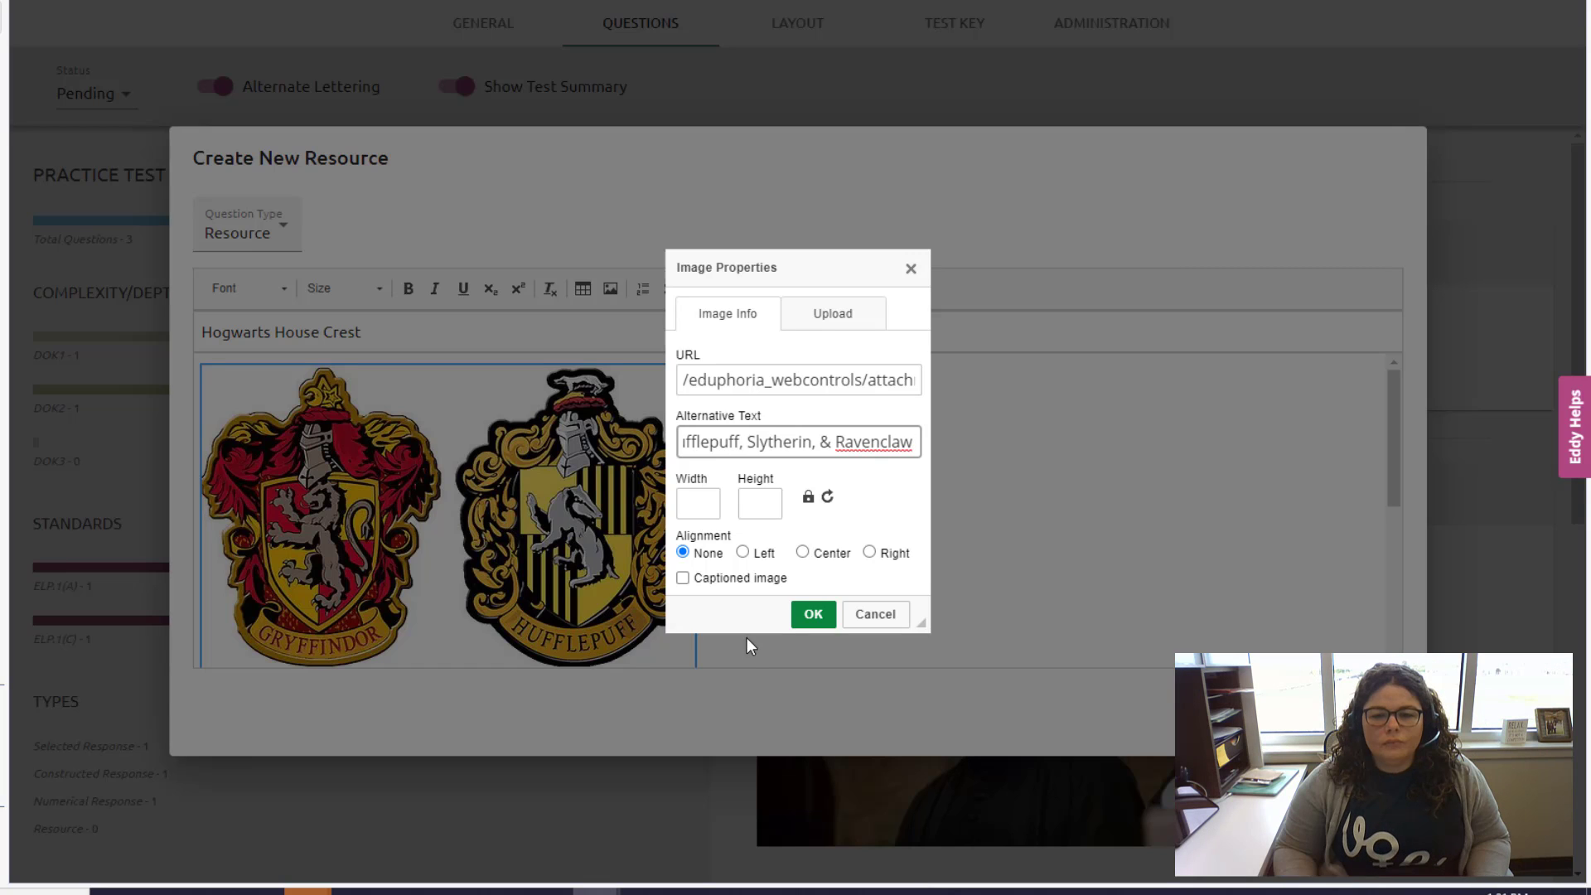
left_click(815, 623)
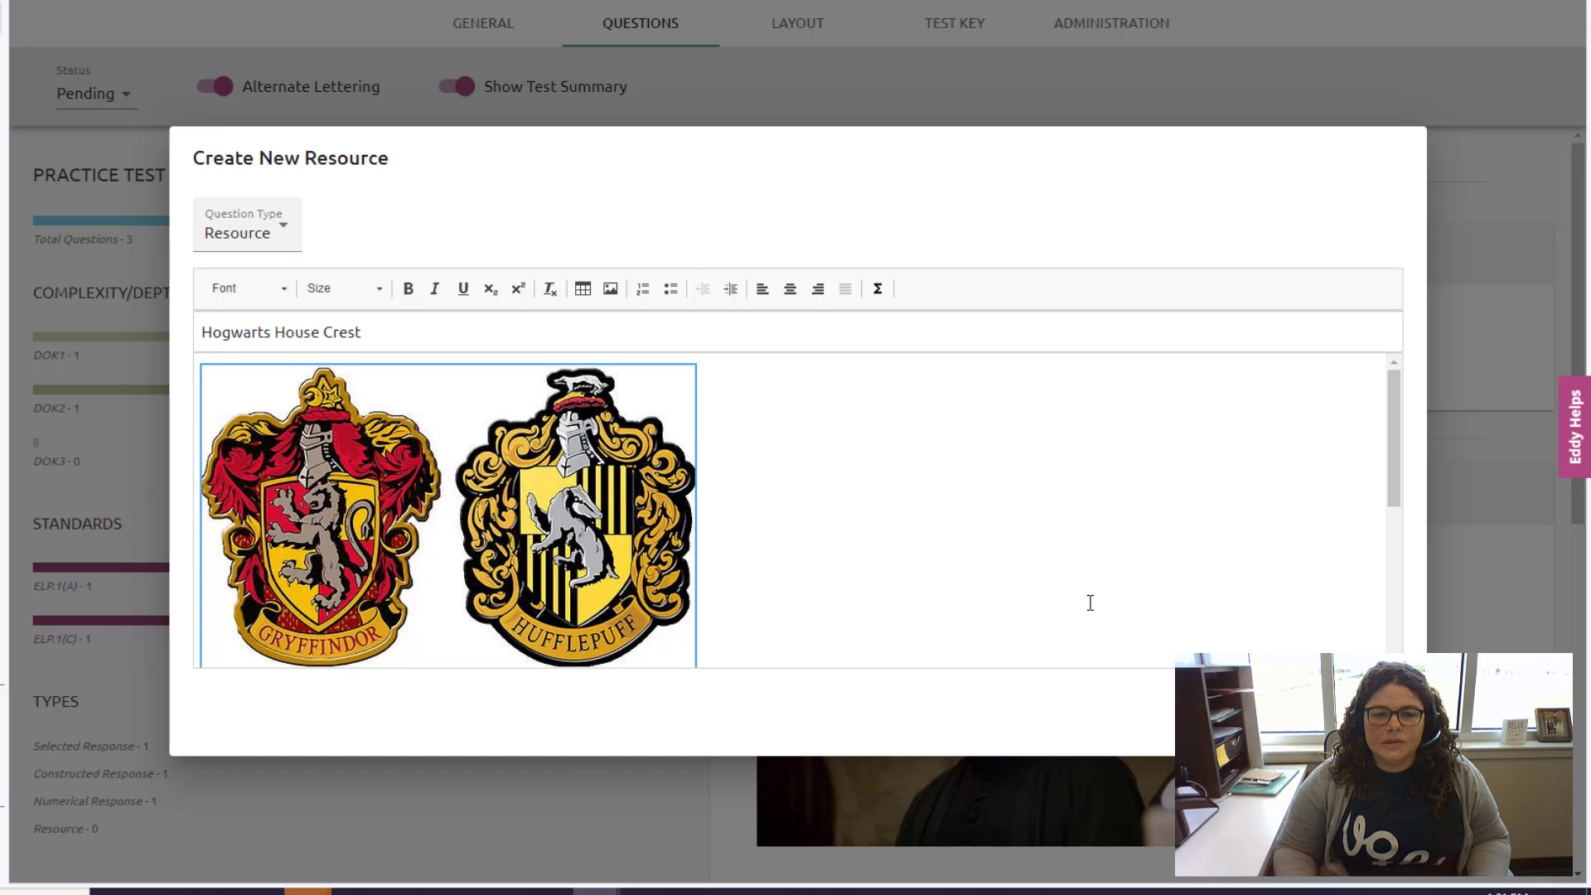
left_click(1371, 720)
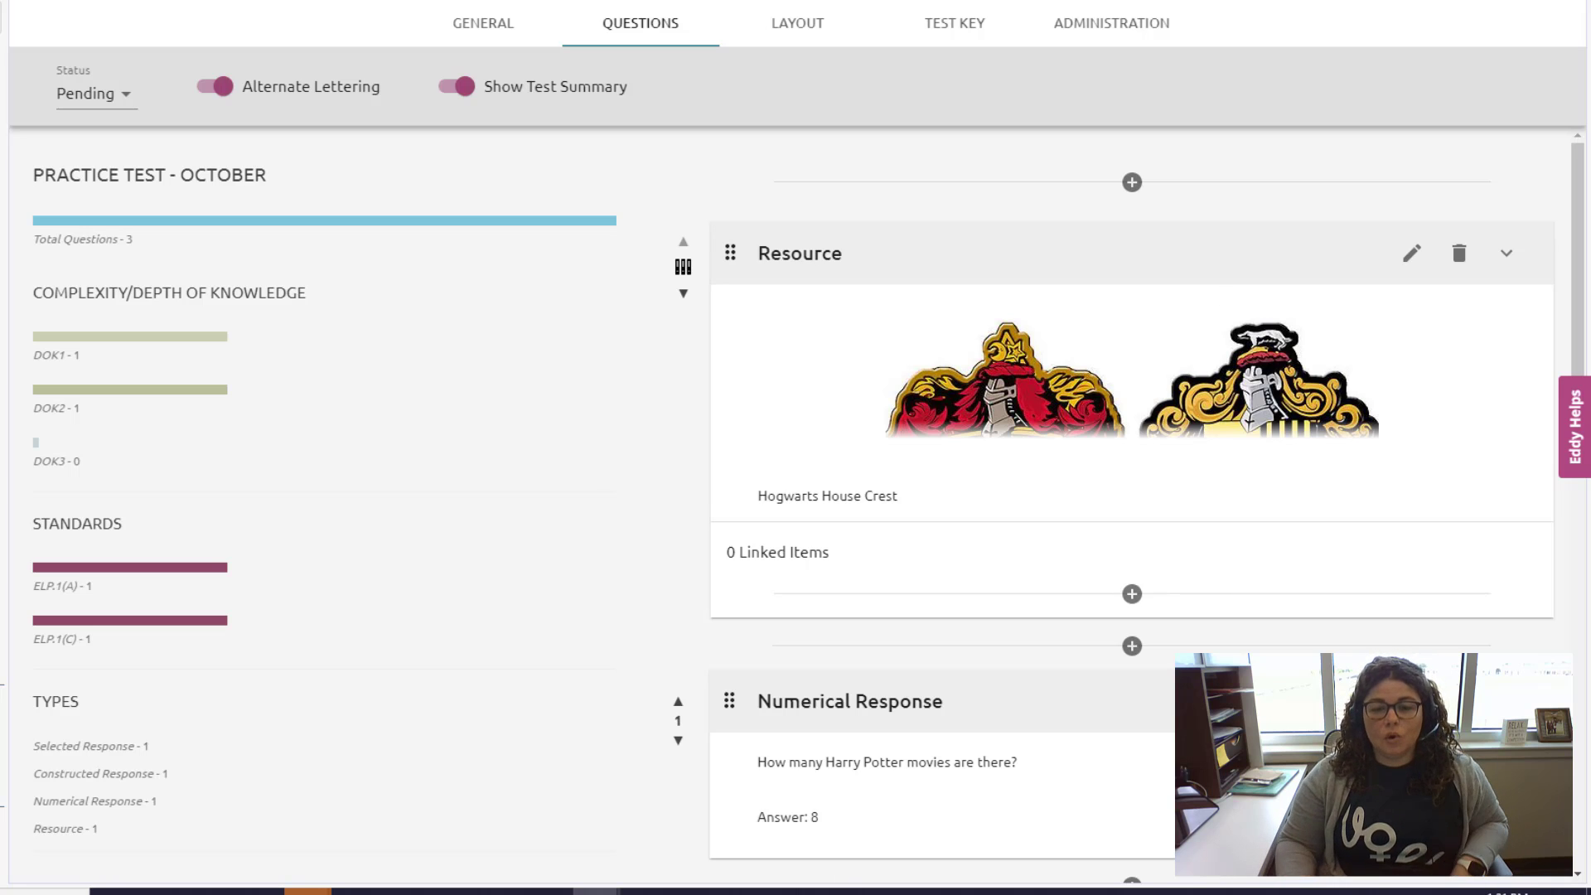
Start a question linked to the Hogwarts House Crest resource, with primary standard ELP.1(A) and complexity DOK2.
scroll(916, 500, "down", 7)
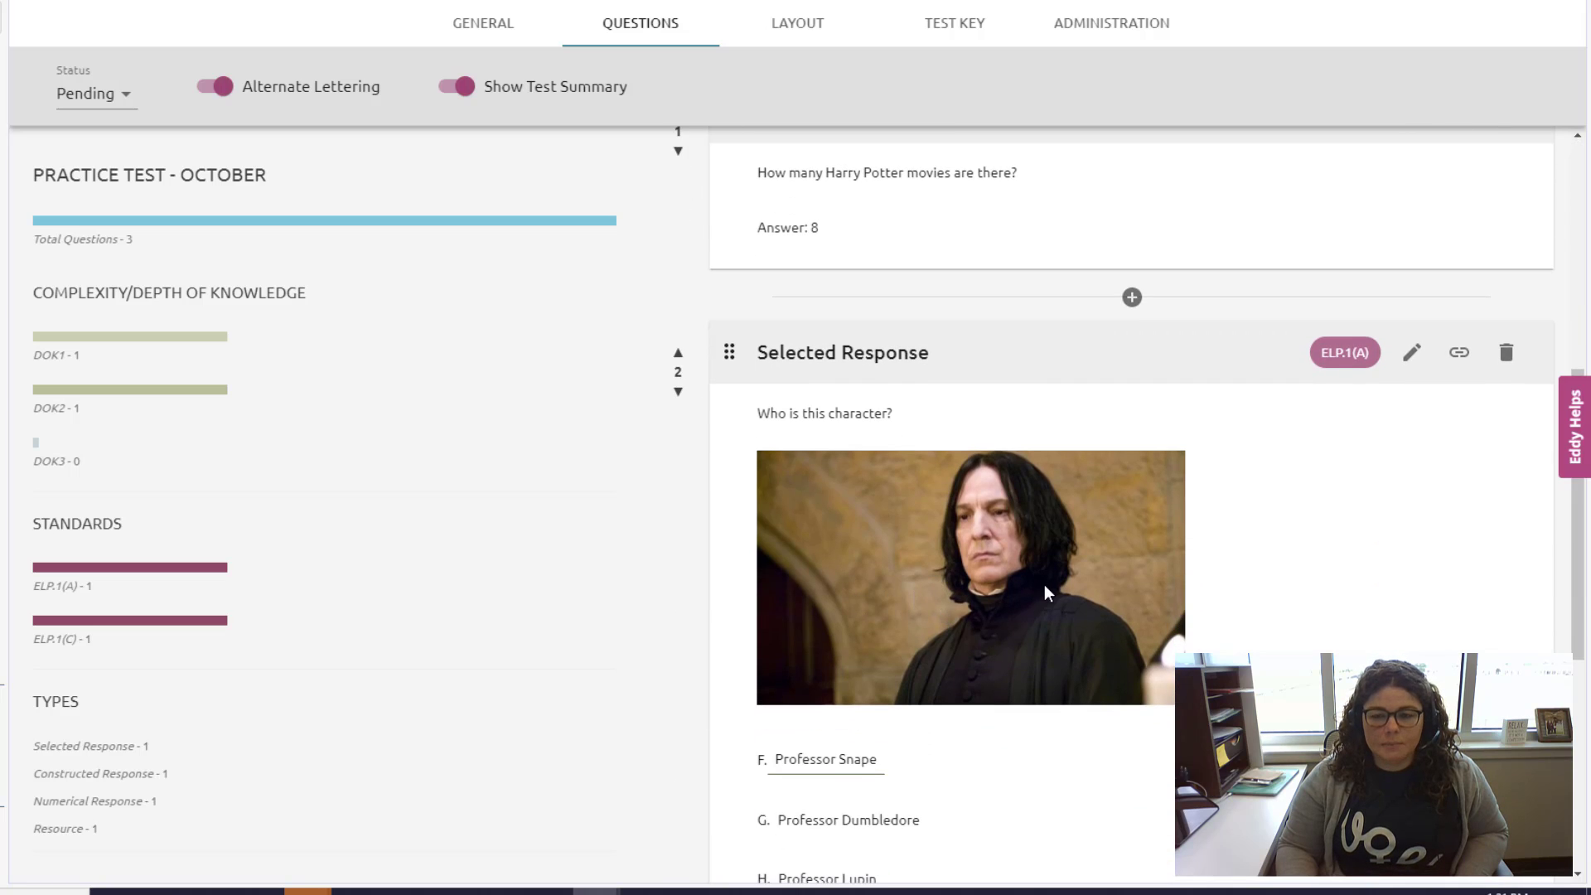
scroll(1044, 585, "up", 7)
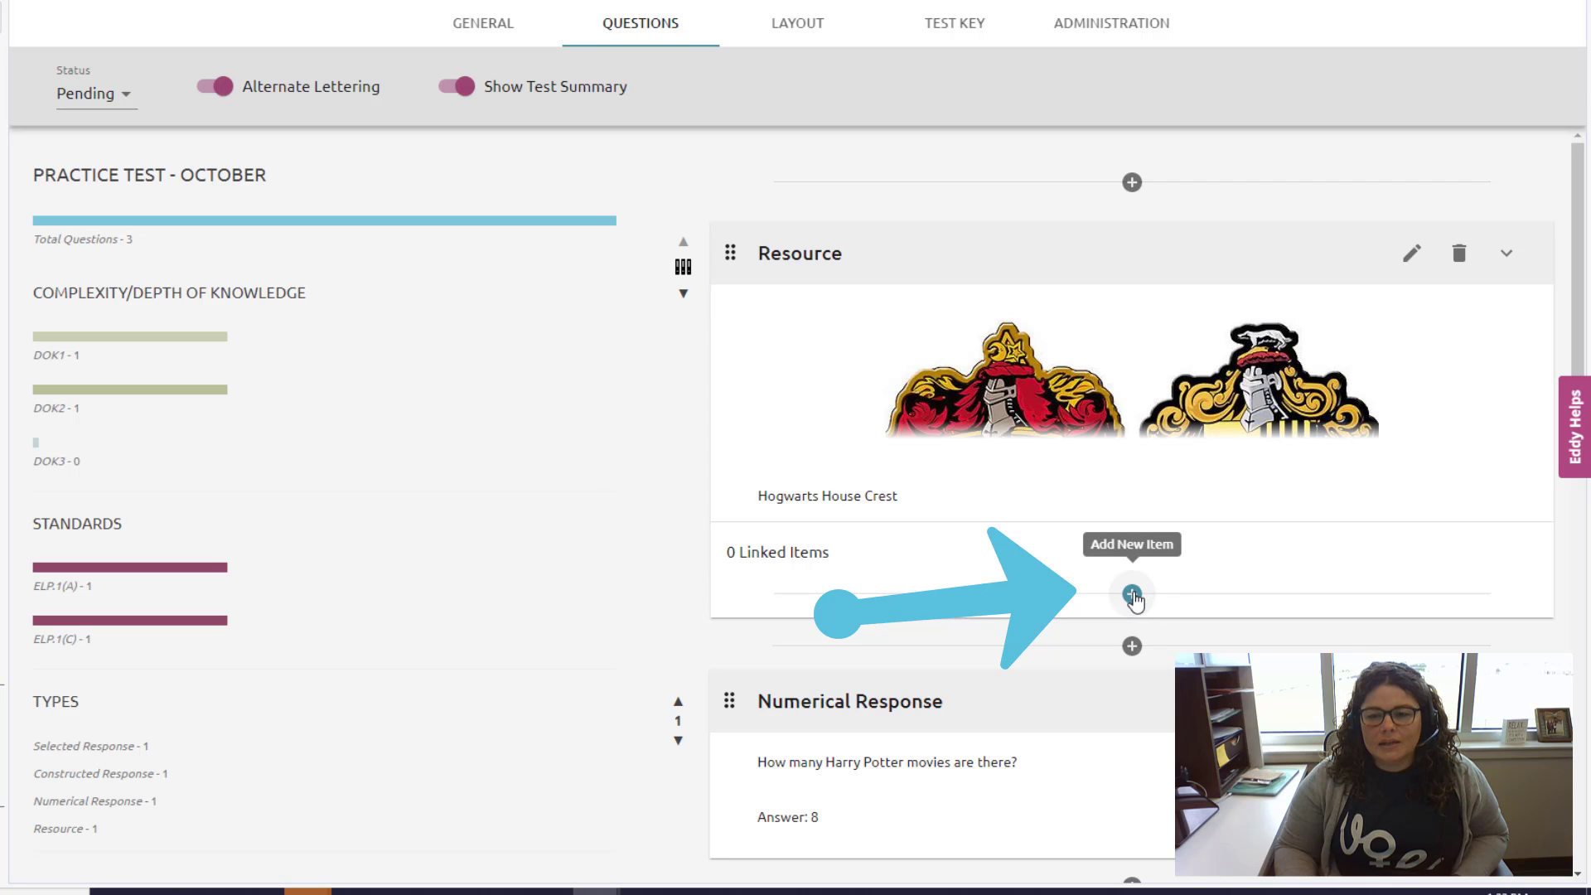
left_click(1131, 594)
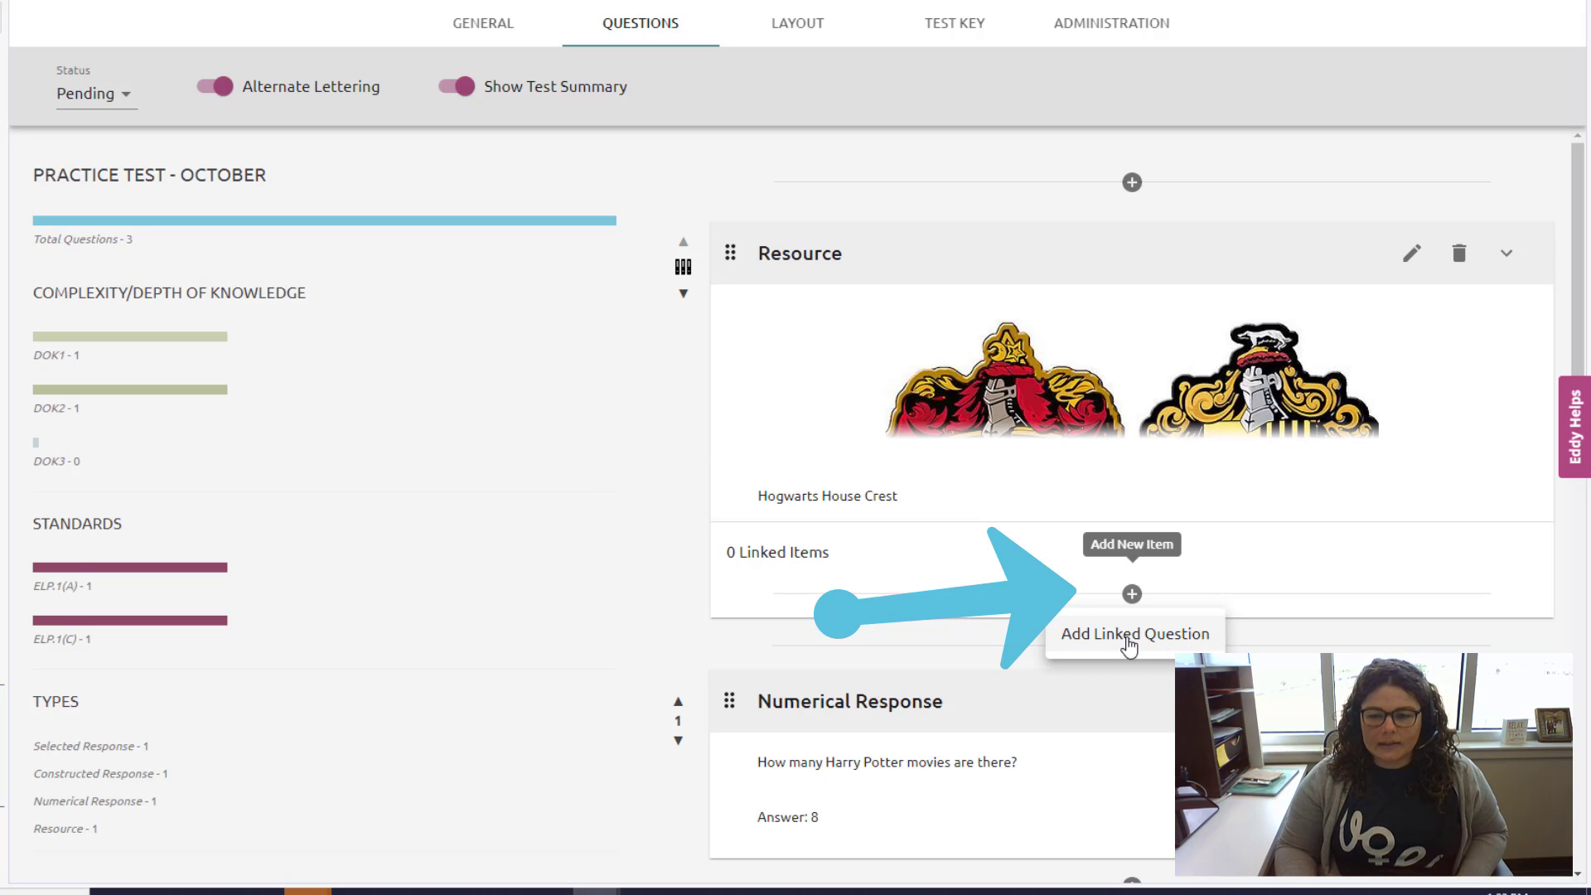
left_click(1130, 638)
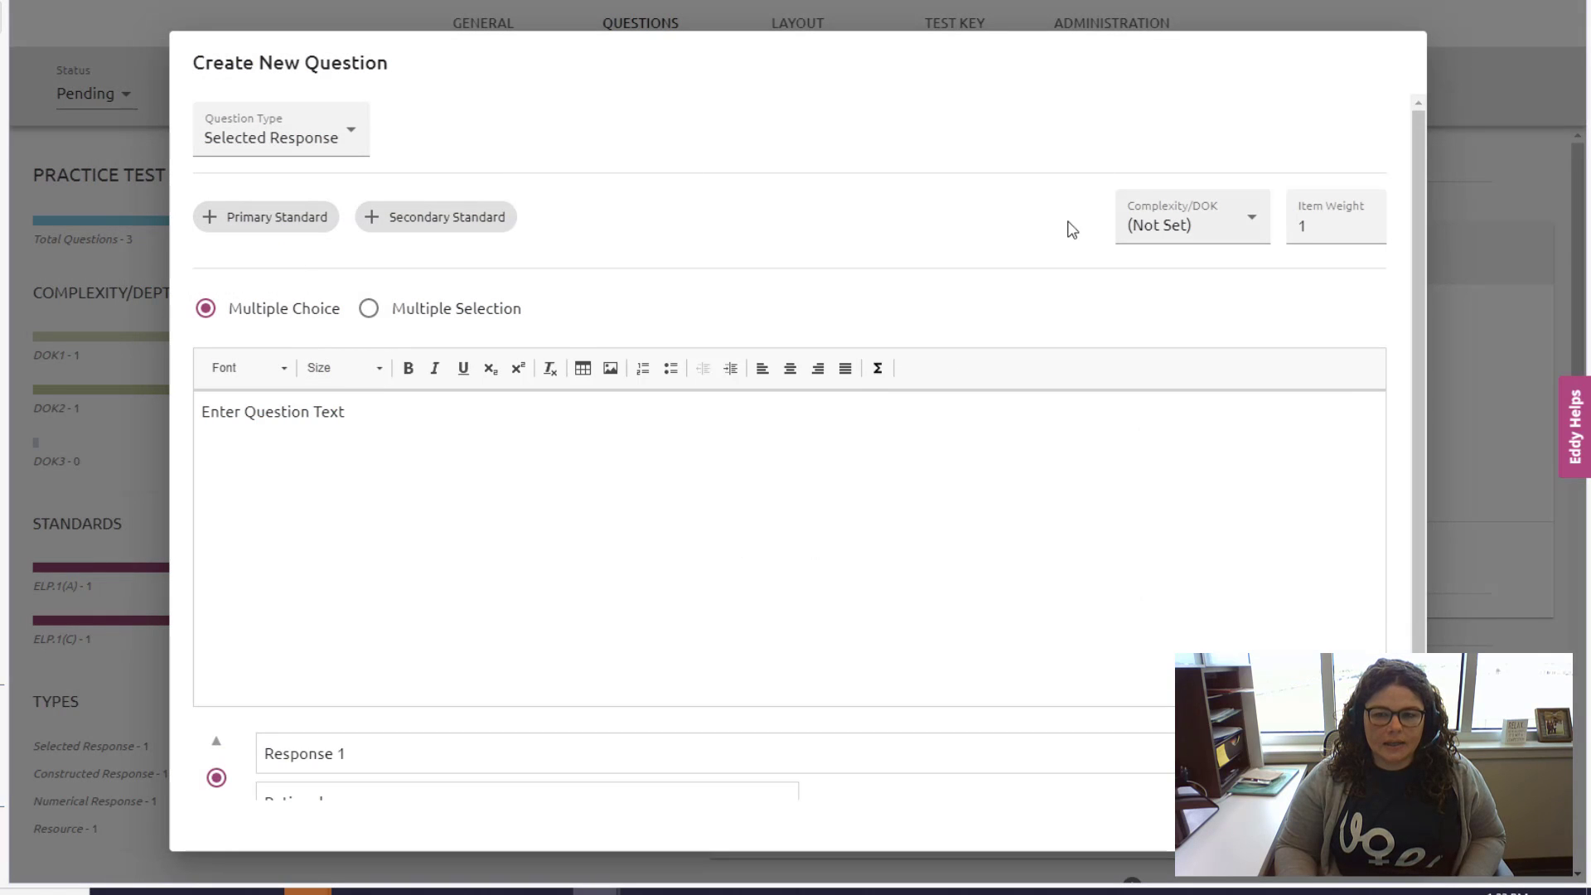
left_click(294, 222)
left_click(516, 285)
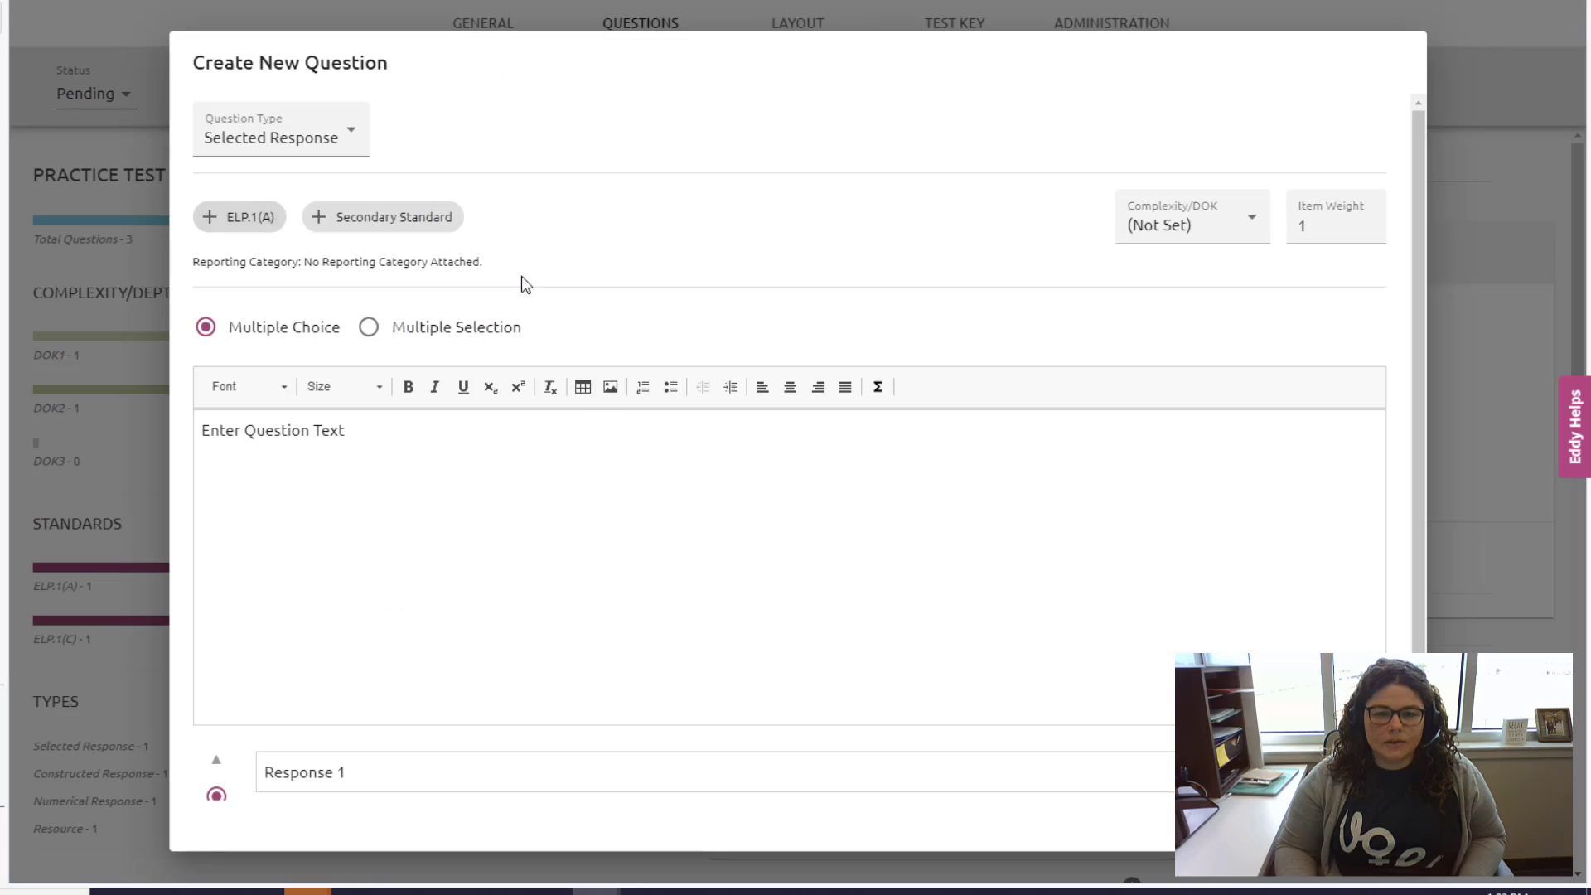
left_click(1176, 234)
left_click(1171, 295)
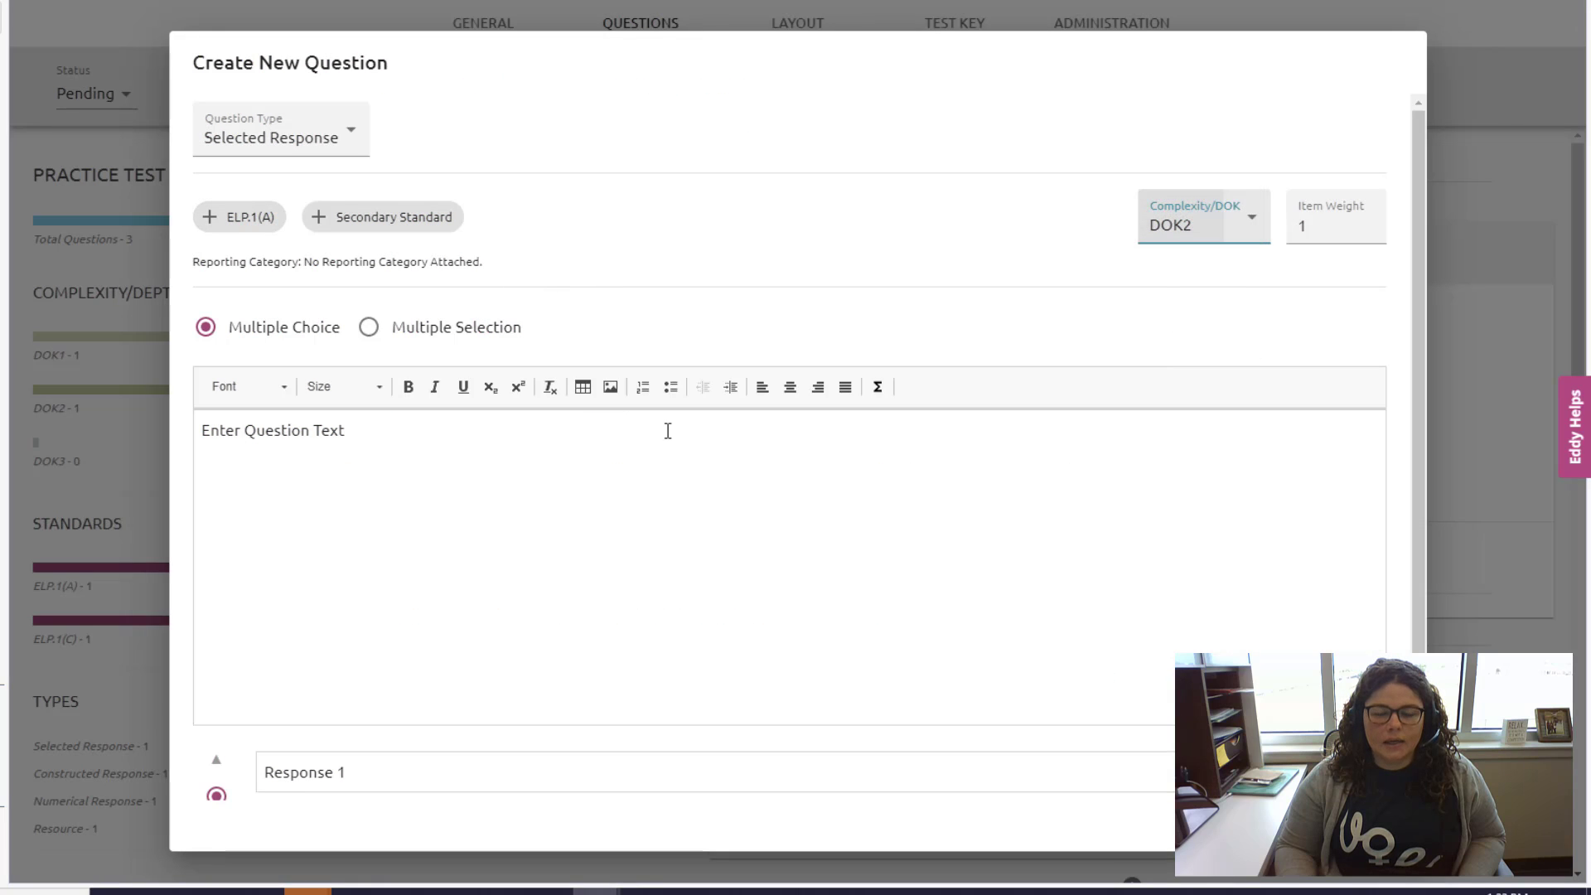
Enter the question text "What animal is on the Gryffindor crest?" and "Lion" as the first response.
left_click(274, 430)
type("What animal is on the Gryffindor crest?")
scroll(348, 580, "down", 2)
left_click(340, 634)
type("Lion")
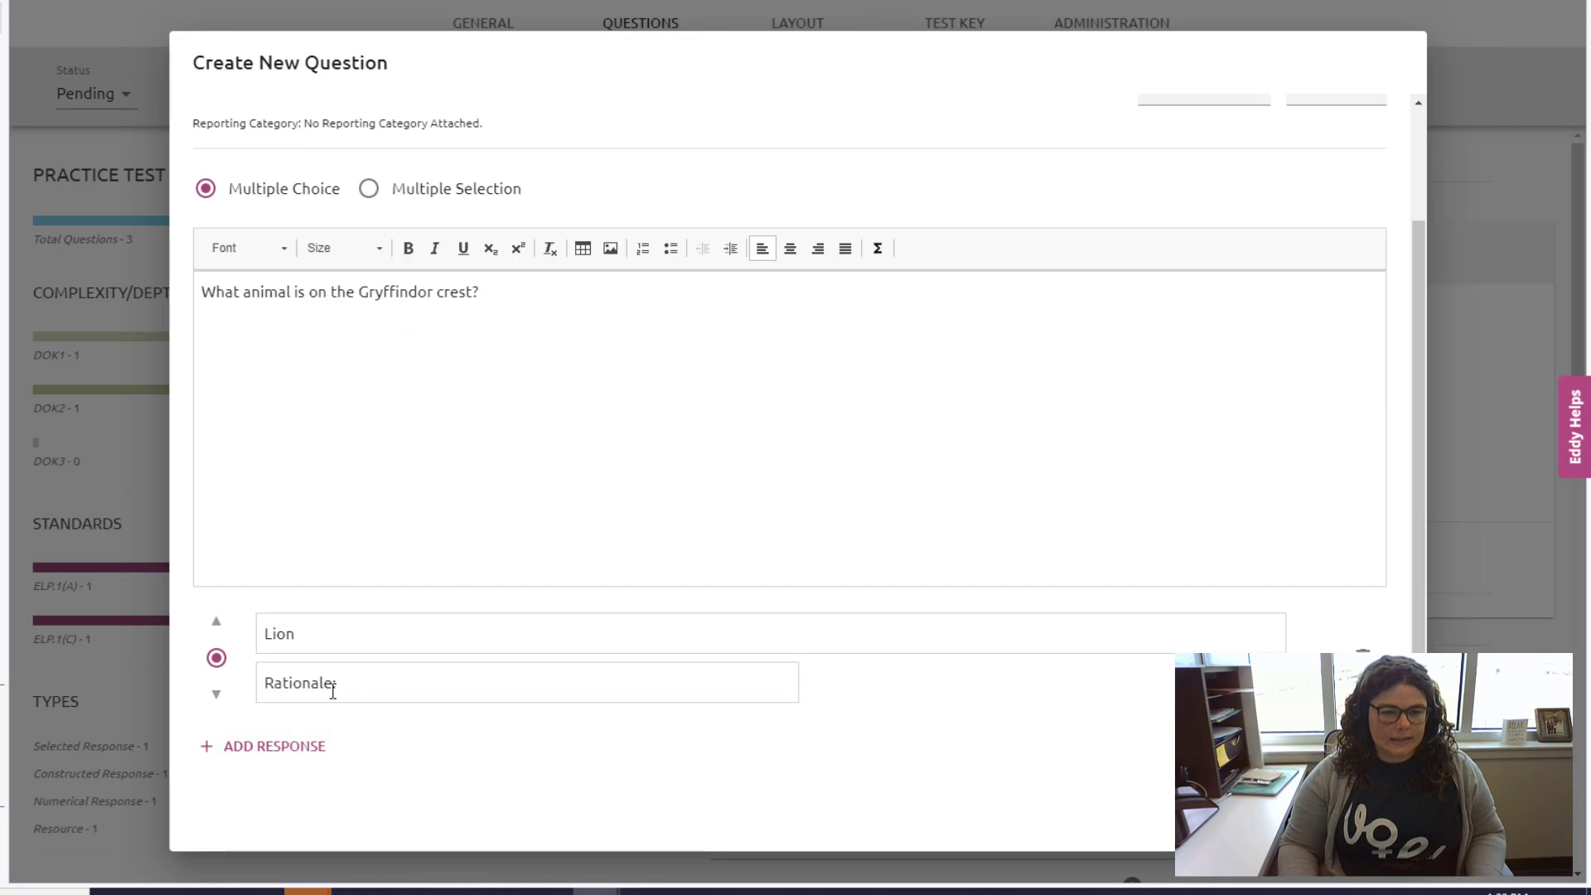
Add the responses Badger, Snake and Raven, and create the linked question with Lion as the correct answer.
left_click(309, 747)
left_click(348, 634)
type("Badger")
left_click(309, 749)
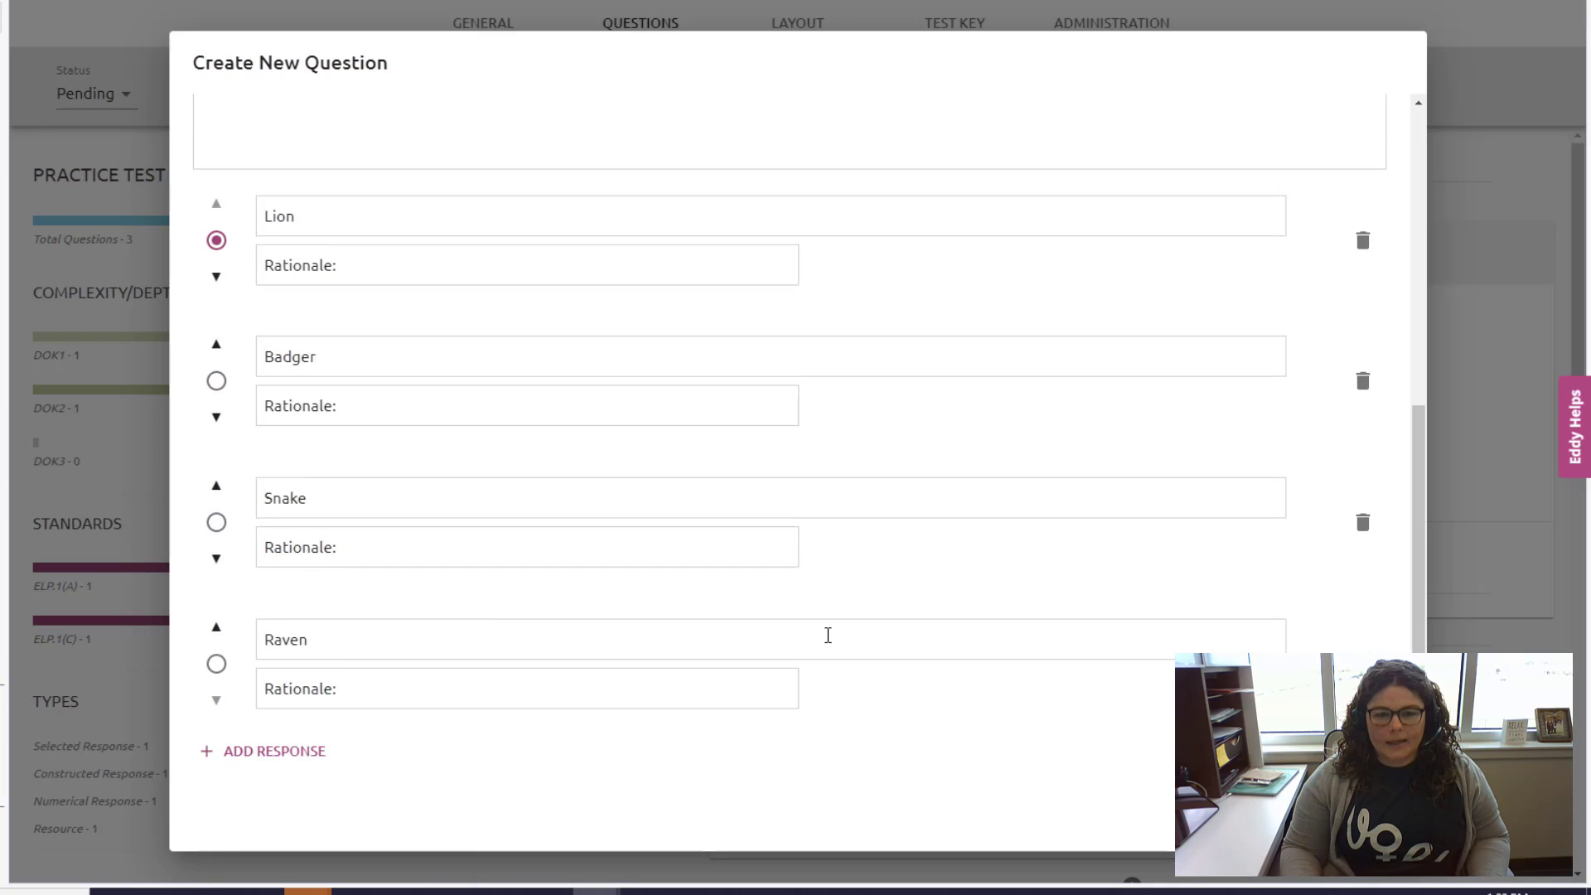
scroll(680, 340, "up", 7)
scroll(952, 551, "down", 6)
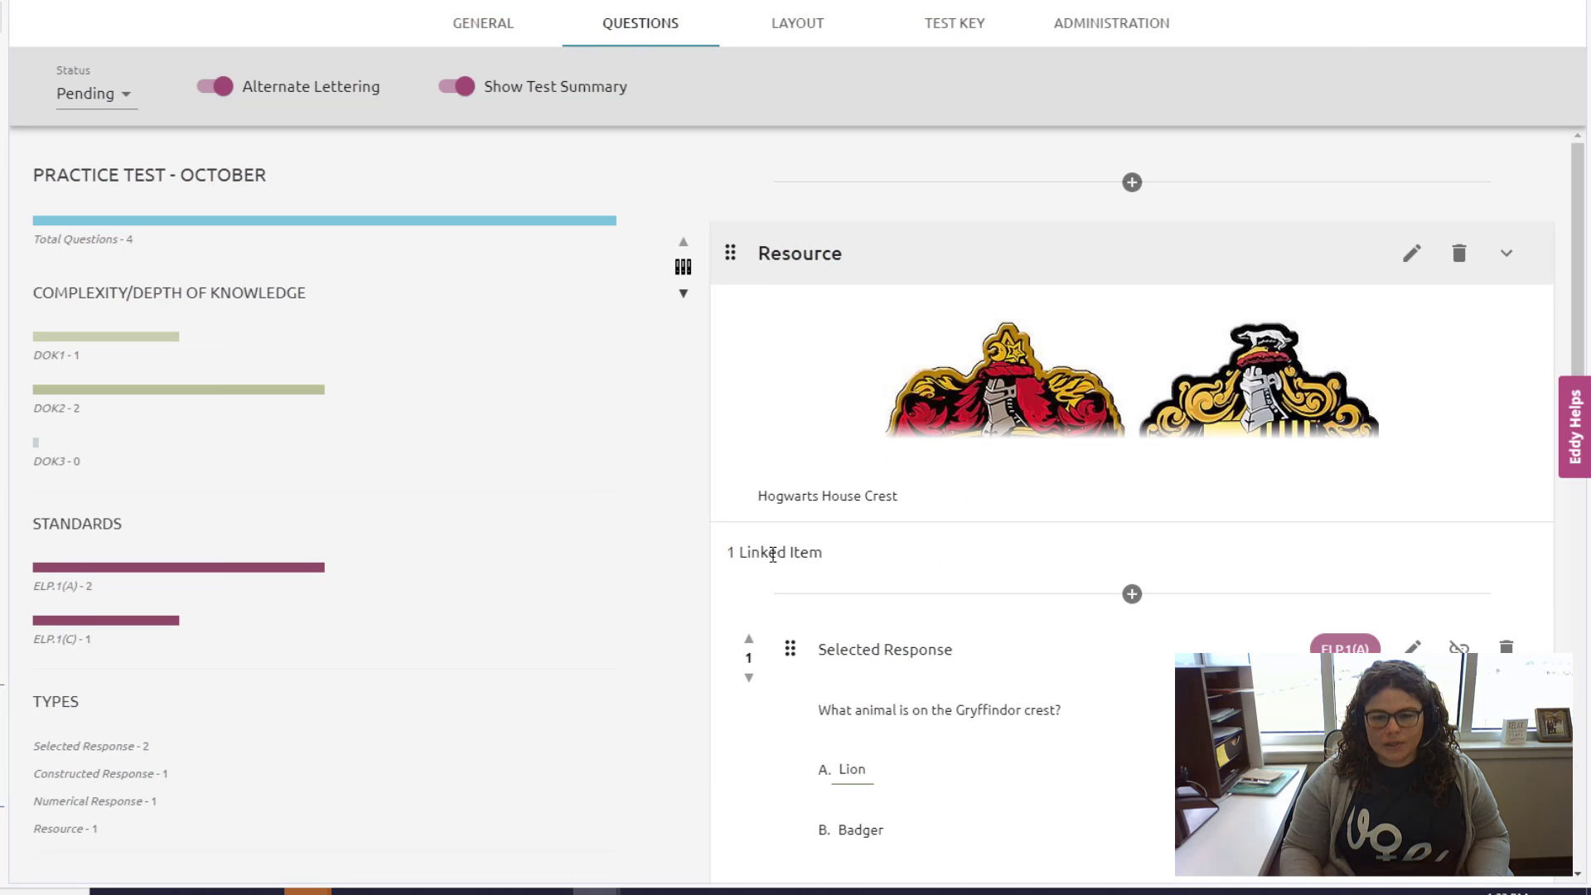
Start a new item above the Resource and set its question type to Constructed Response.
scroll(957, 686, "down", 2)
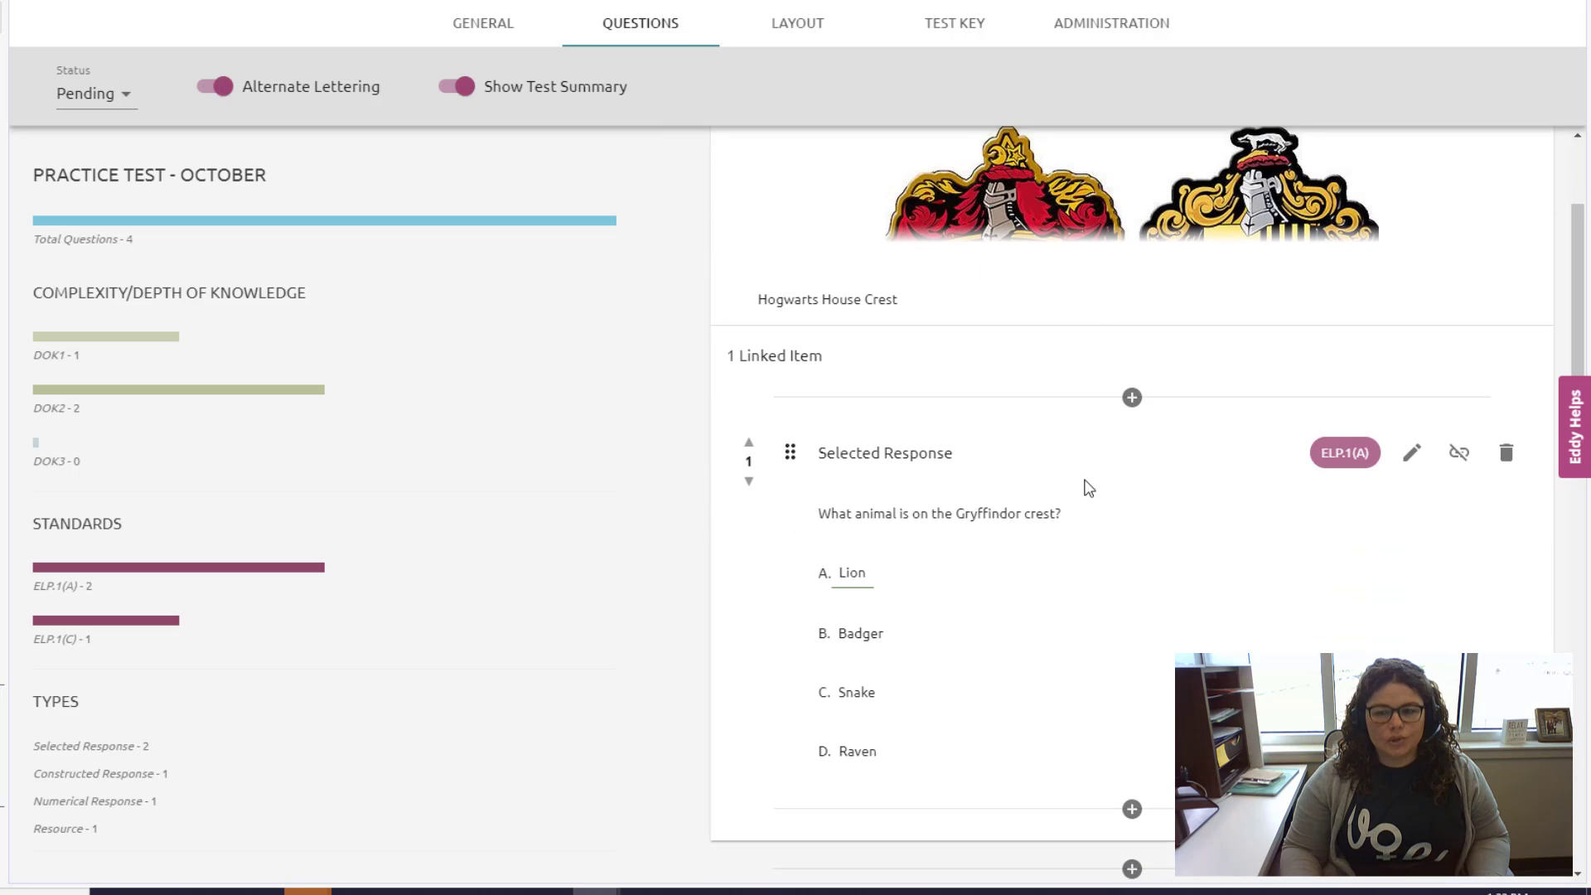
scroll(1083, 664, "up", 2)
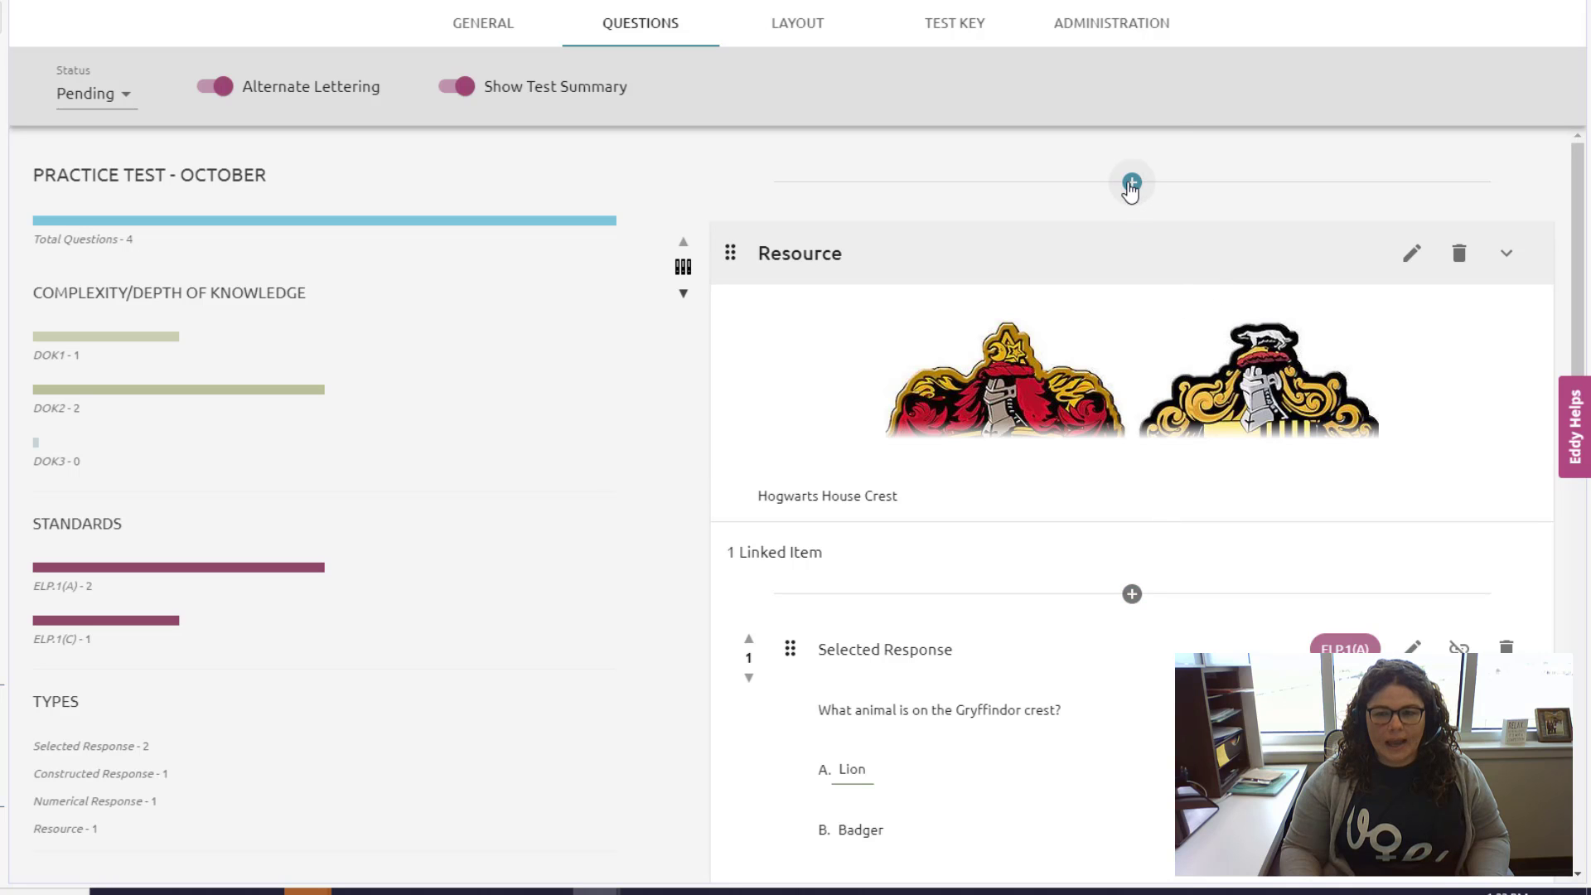
left_click(1130, 184)
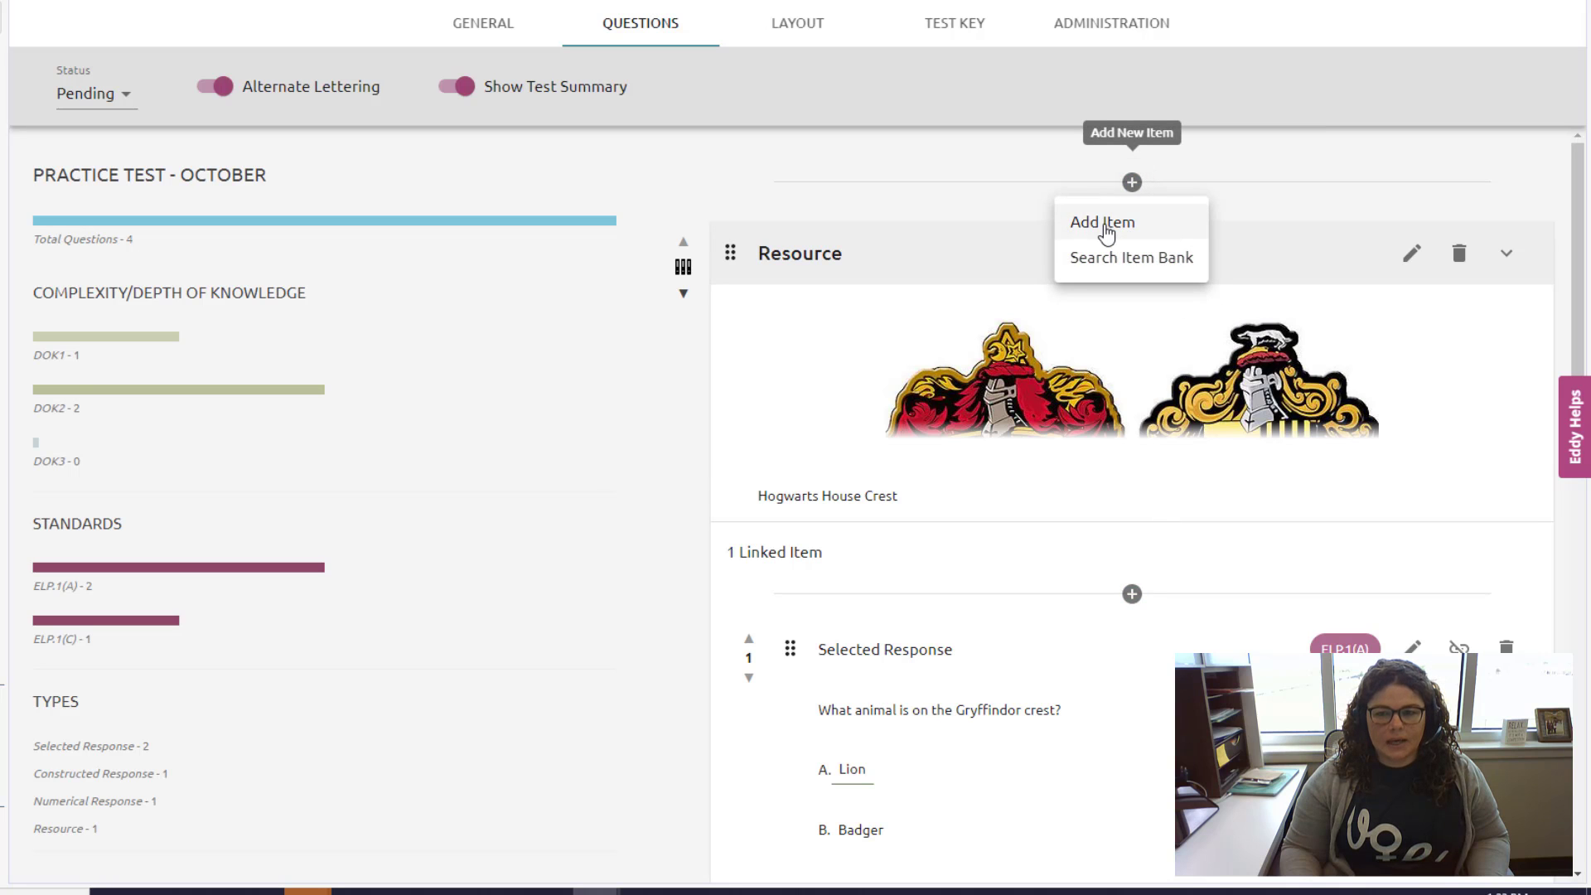
left_click(1104, 224)
left_click(272, 143)
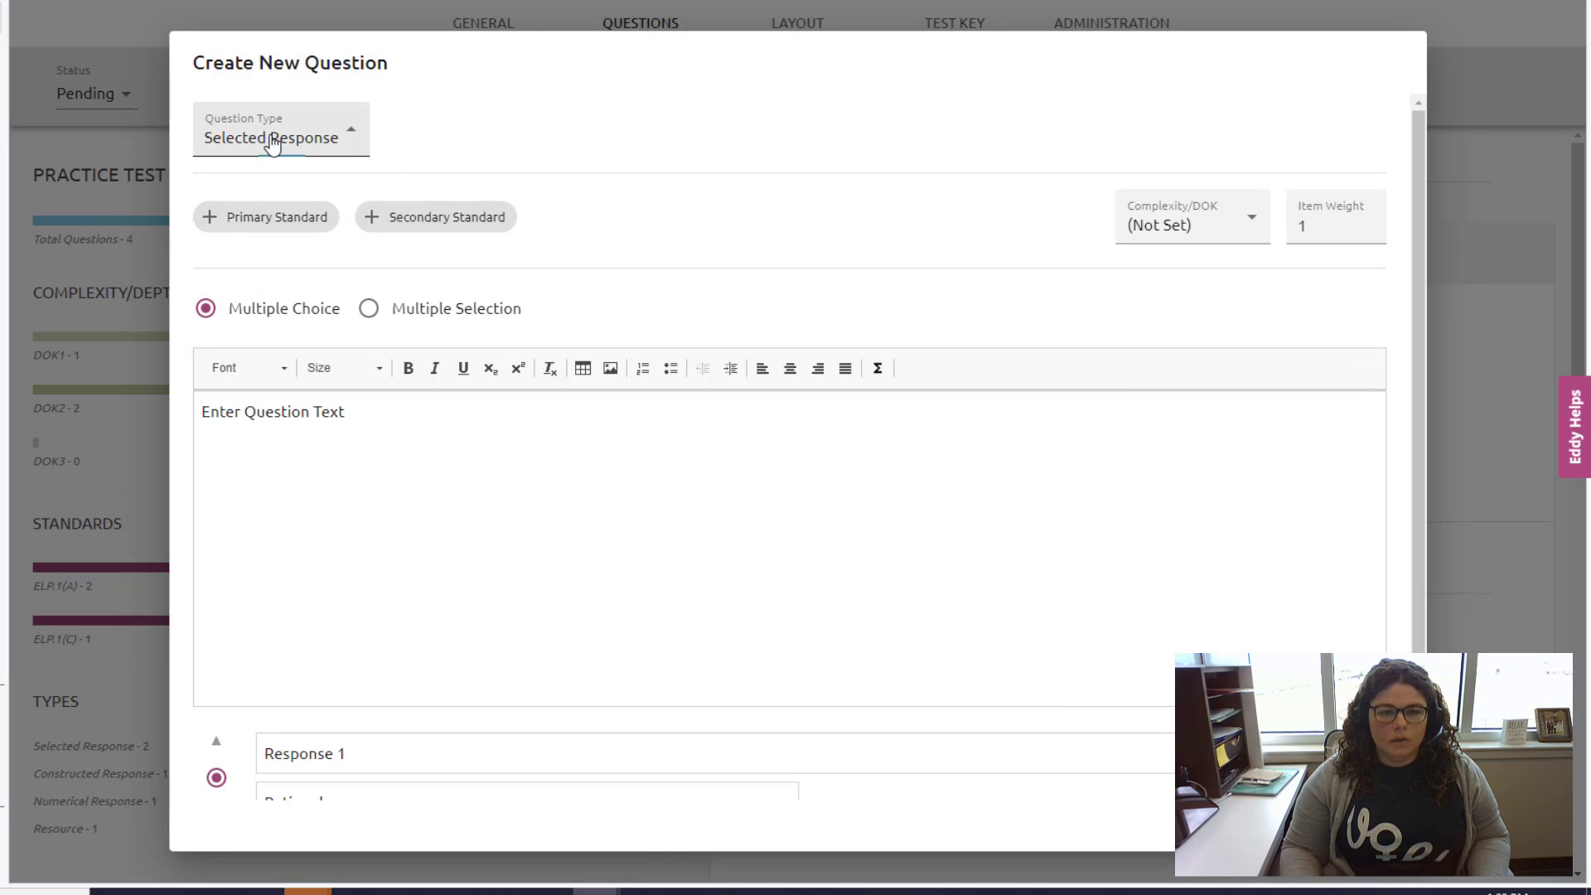
left_click(276, 164)
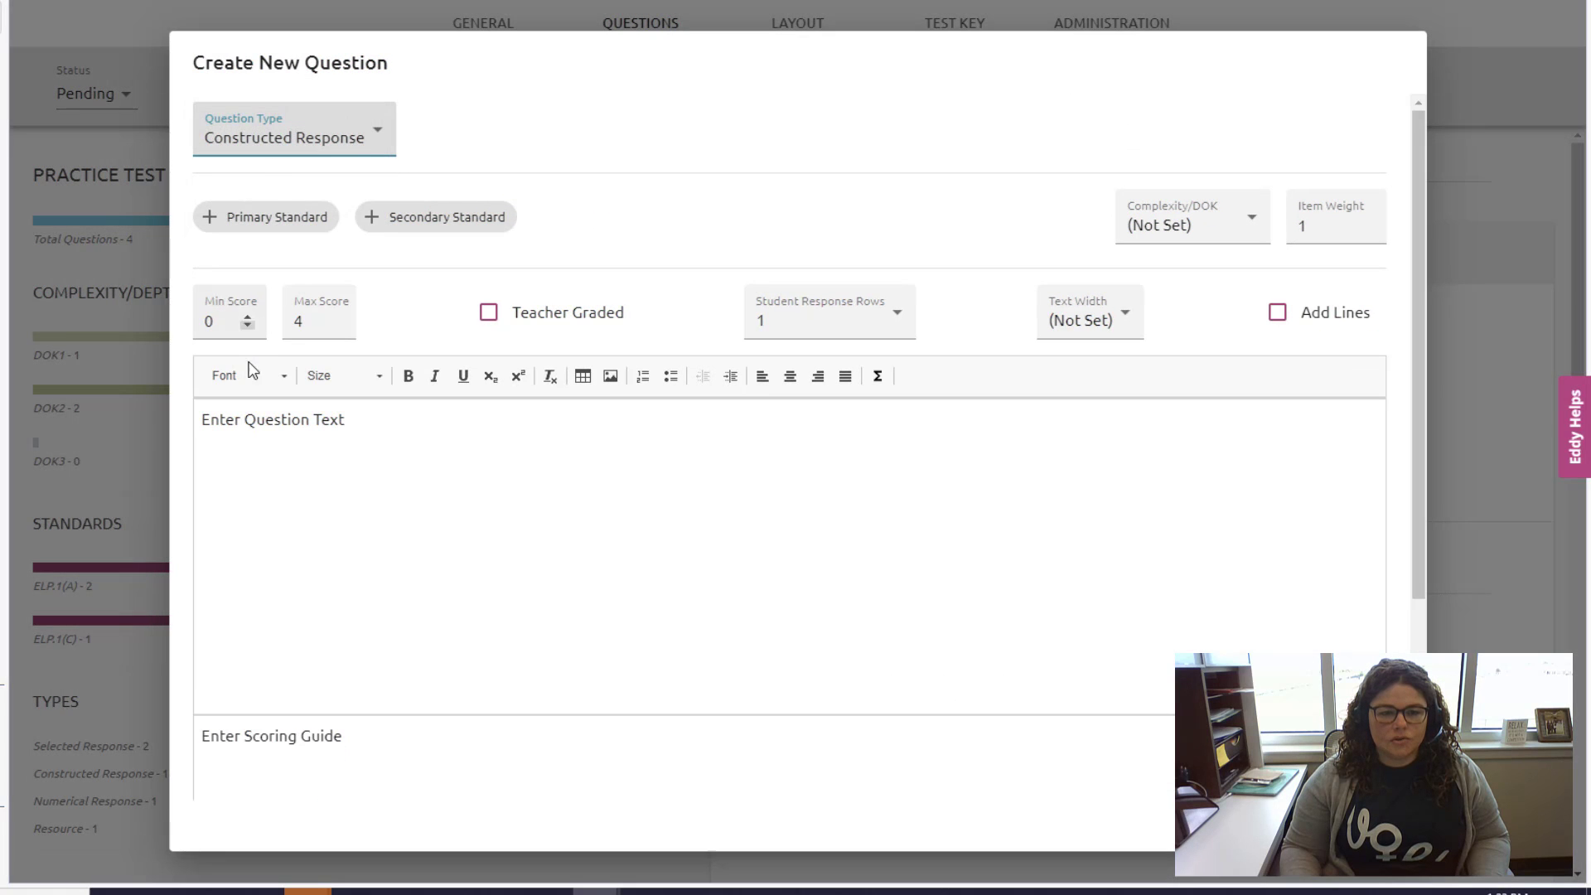
Replace the placeholder question text with "Describe the Slytherin crest in detail.".
triple_click(330, 420)
mouse_move(259, 891)
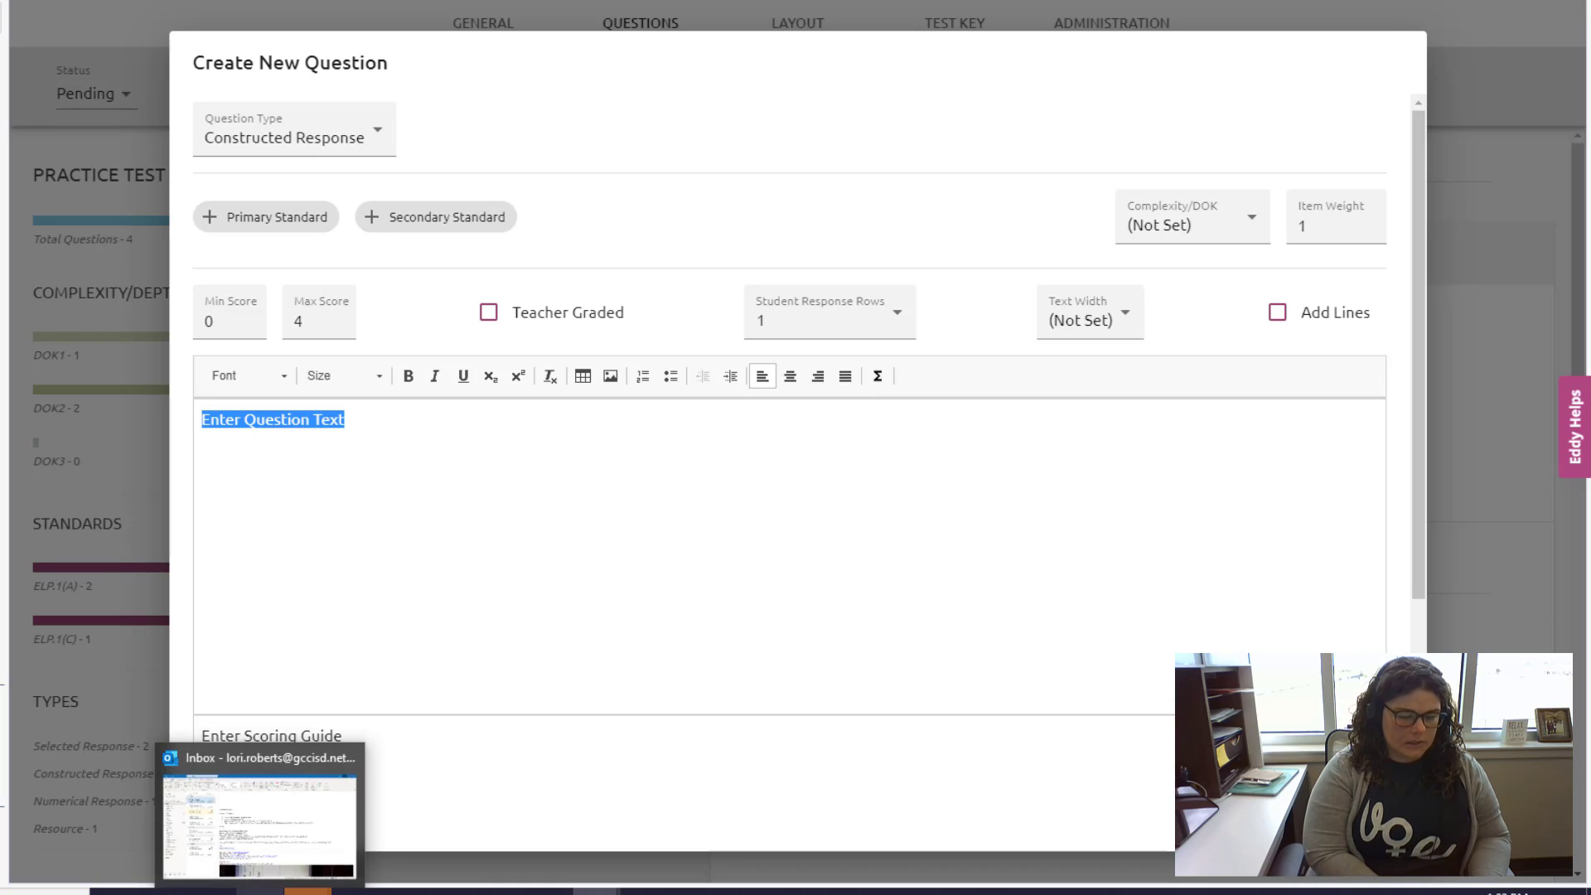
type("Describe each of the")
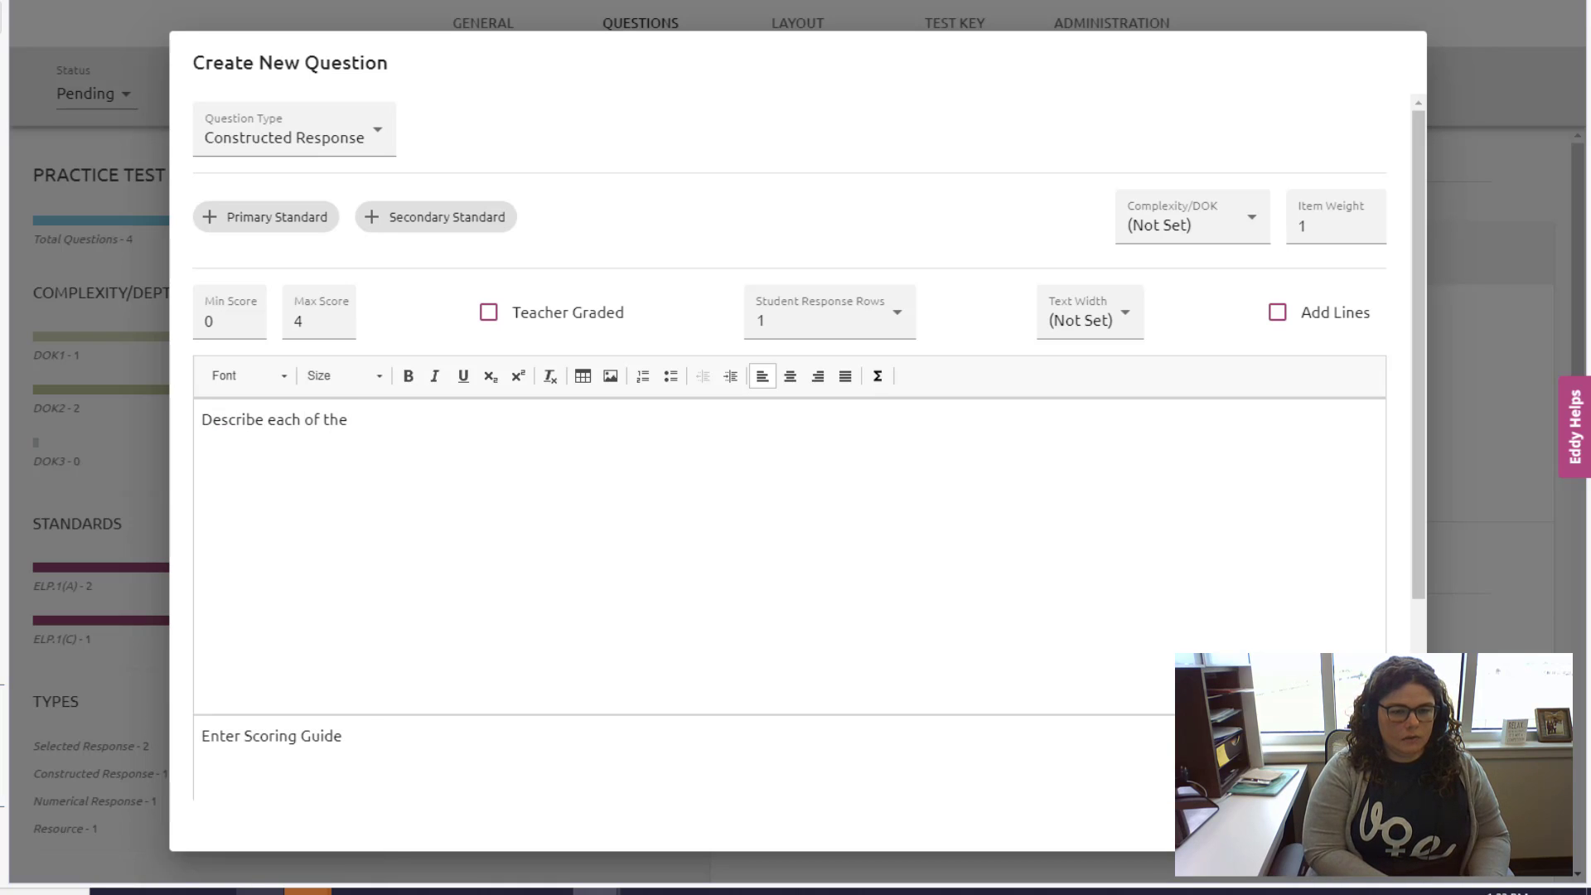
key("BackSpace")
key("BackSpace")
key("BackSpace")
key("BackSpace")
key("BackSpace")
key("BackSpace")
key("BackSpace")
key("BackSpace")
key("BackSpace")
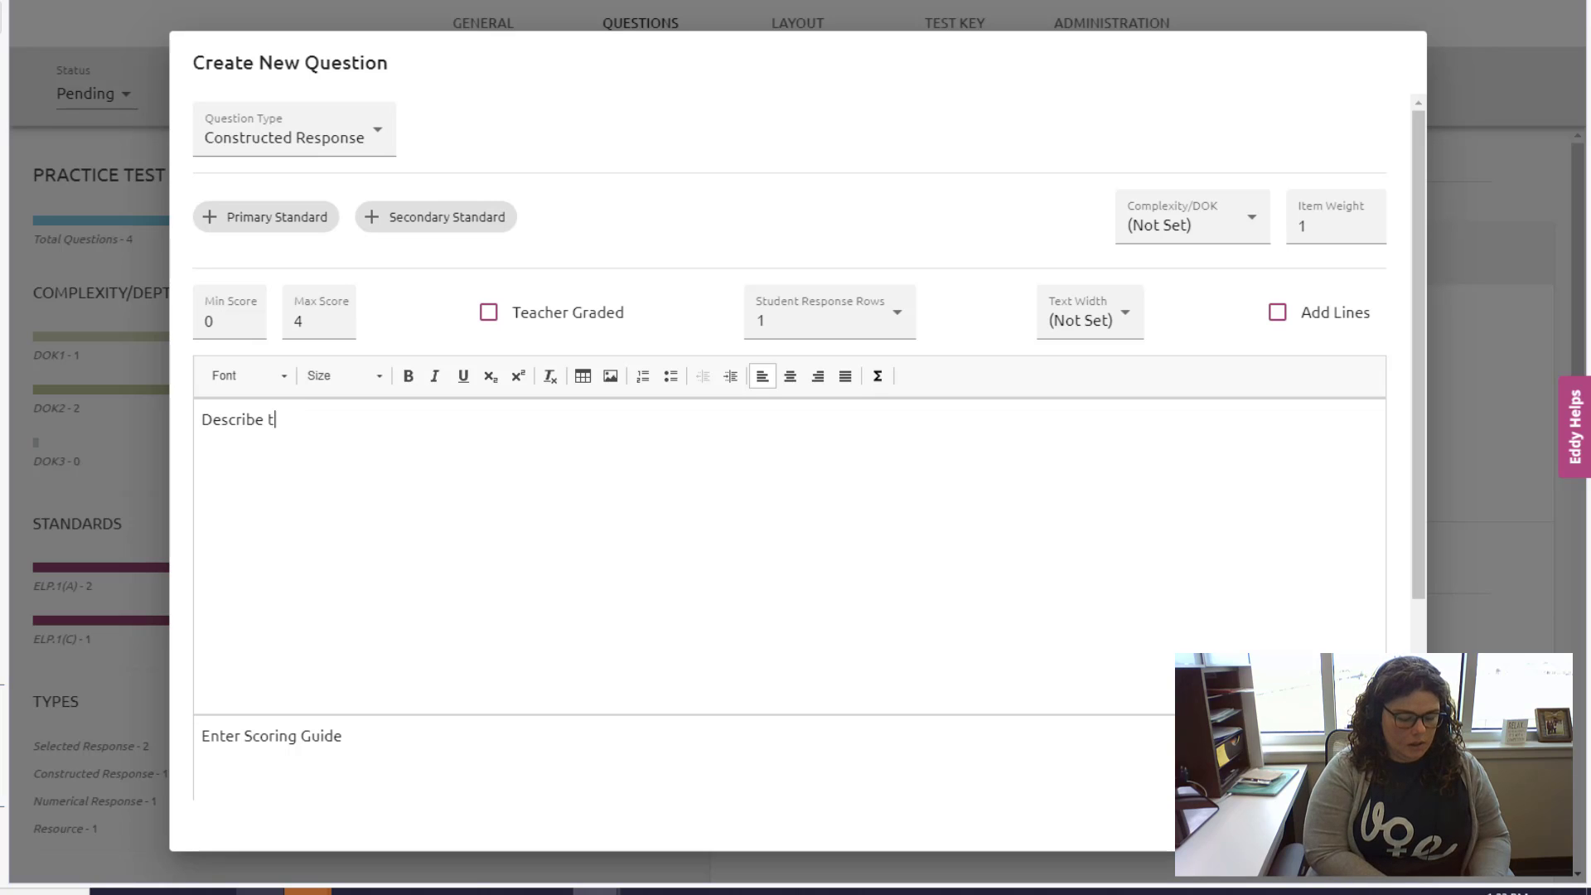
type("the Slytheri")
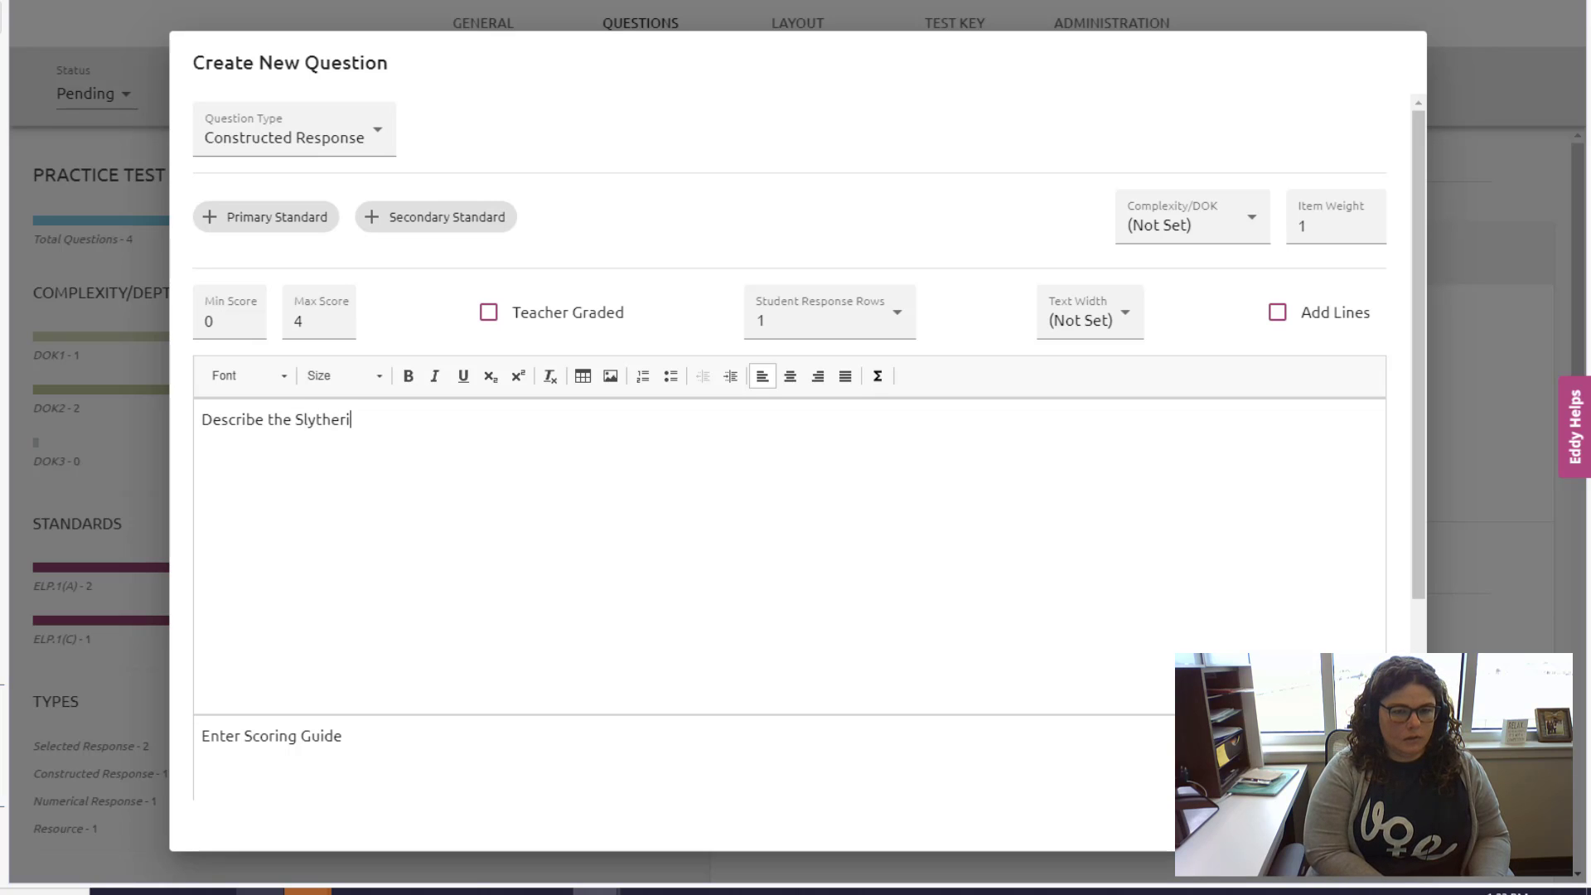
type("n crest in d")
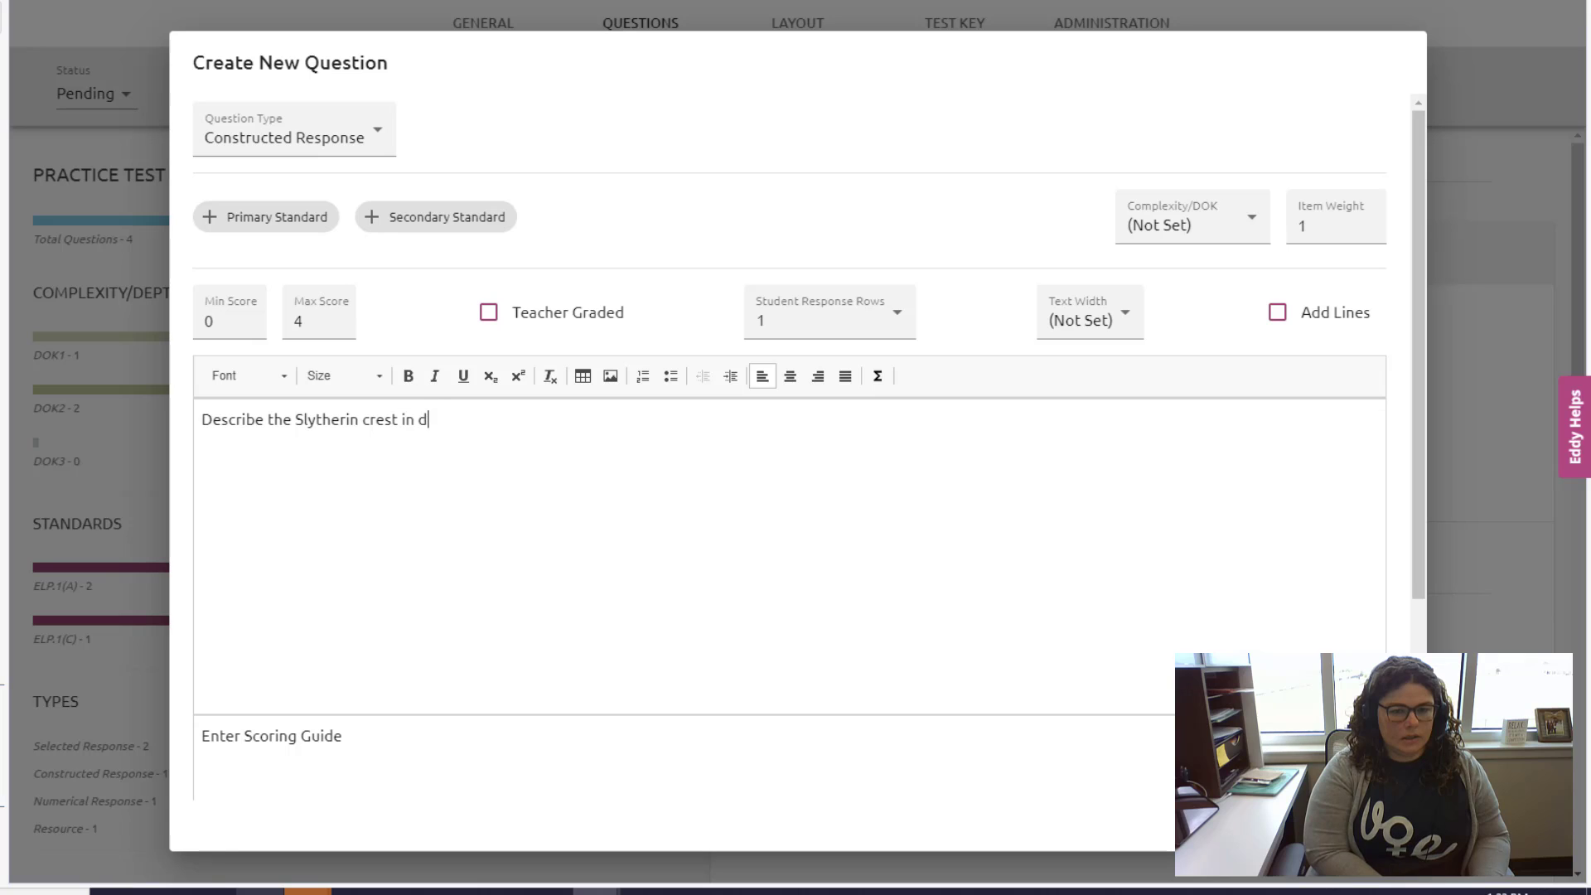
type("etail.")
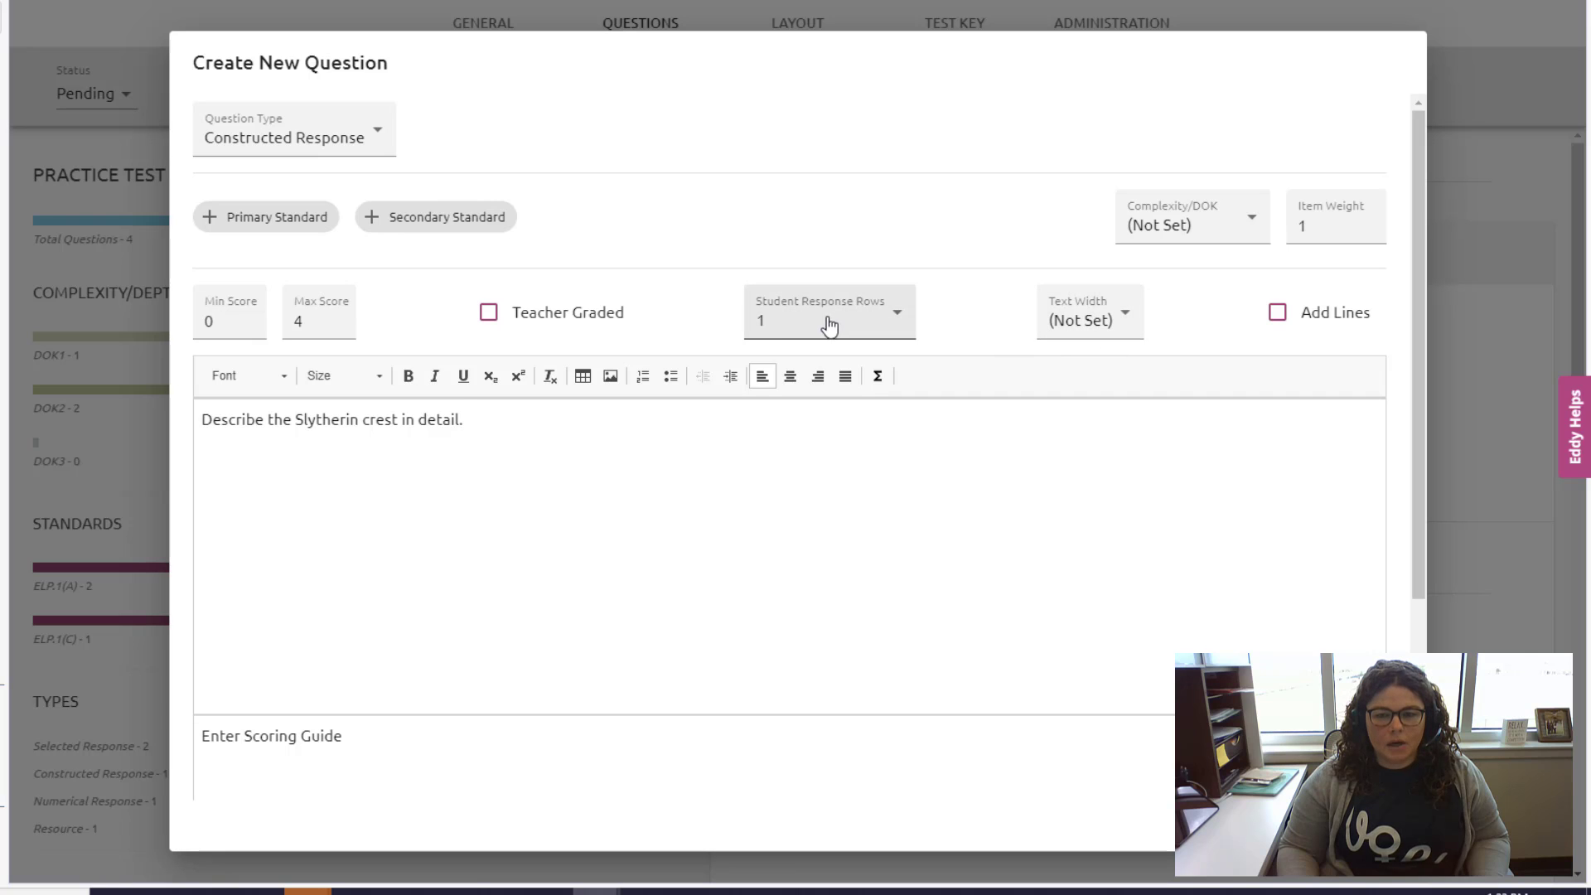
Set the student response rows to 4 and the text width to 25%, and create the constructed response question.
left_click(798, 325)
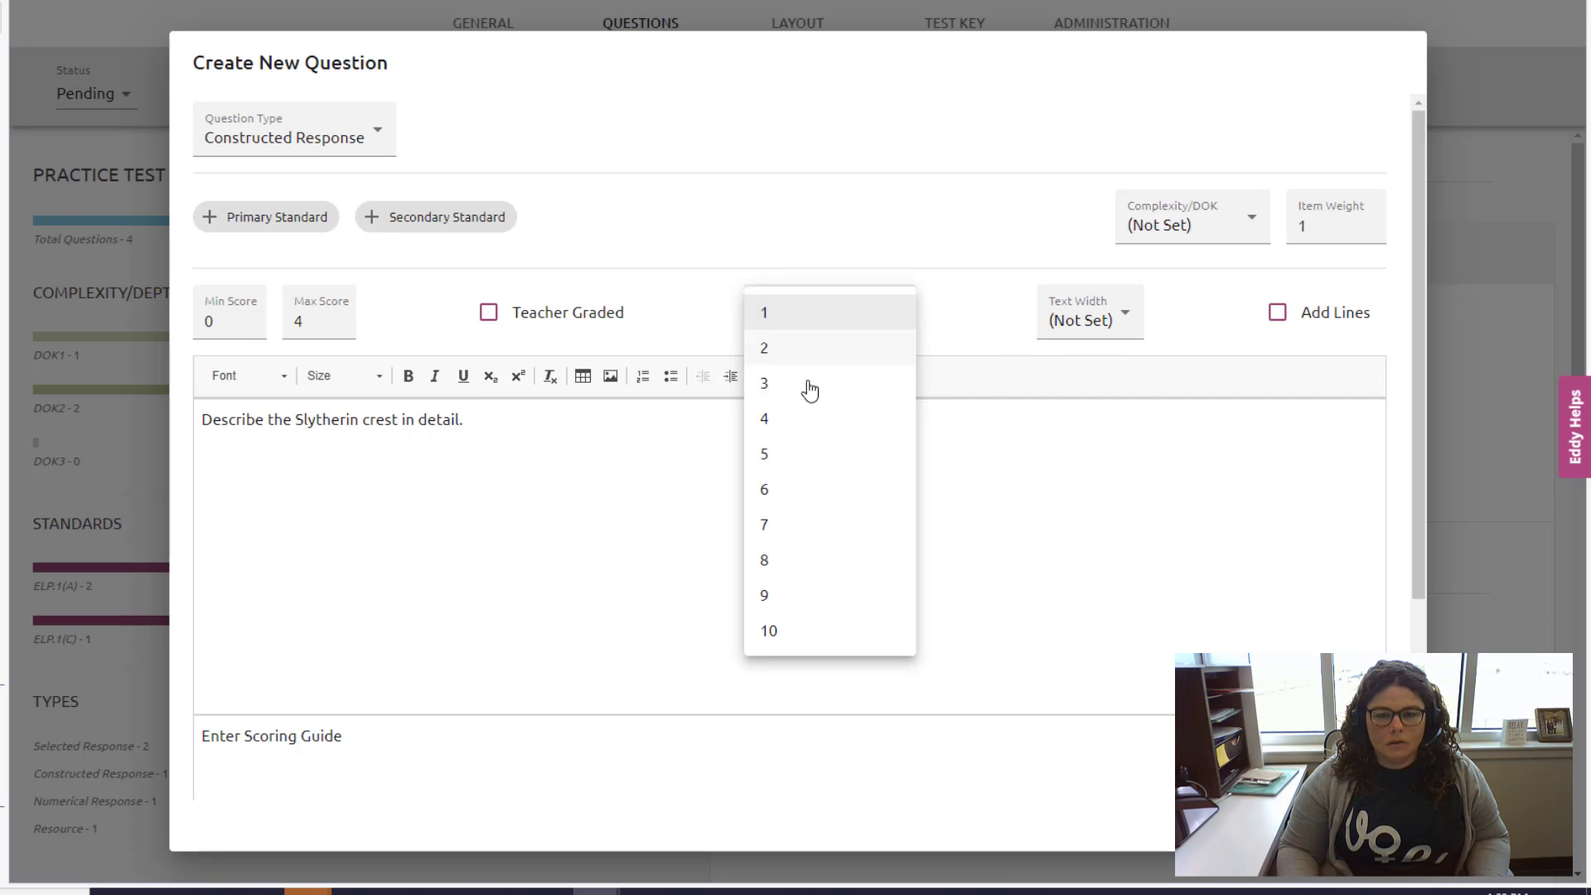
left_click(797, 423)
left_click(1061, 329)
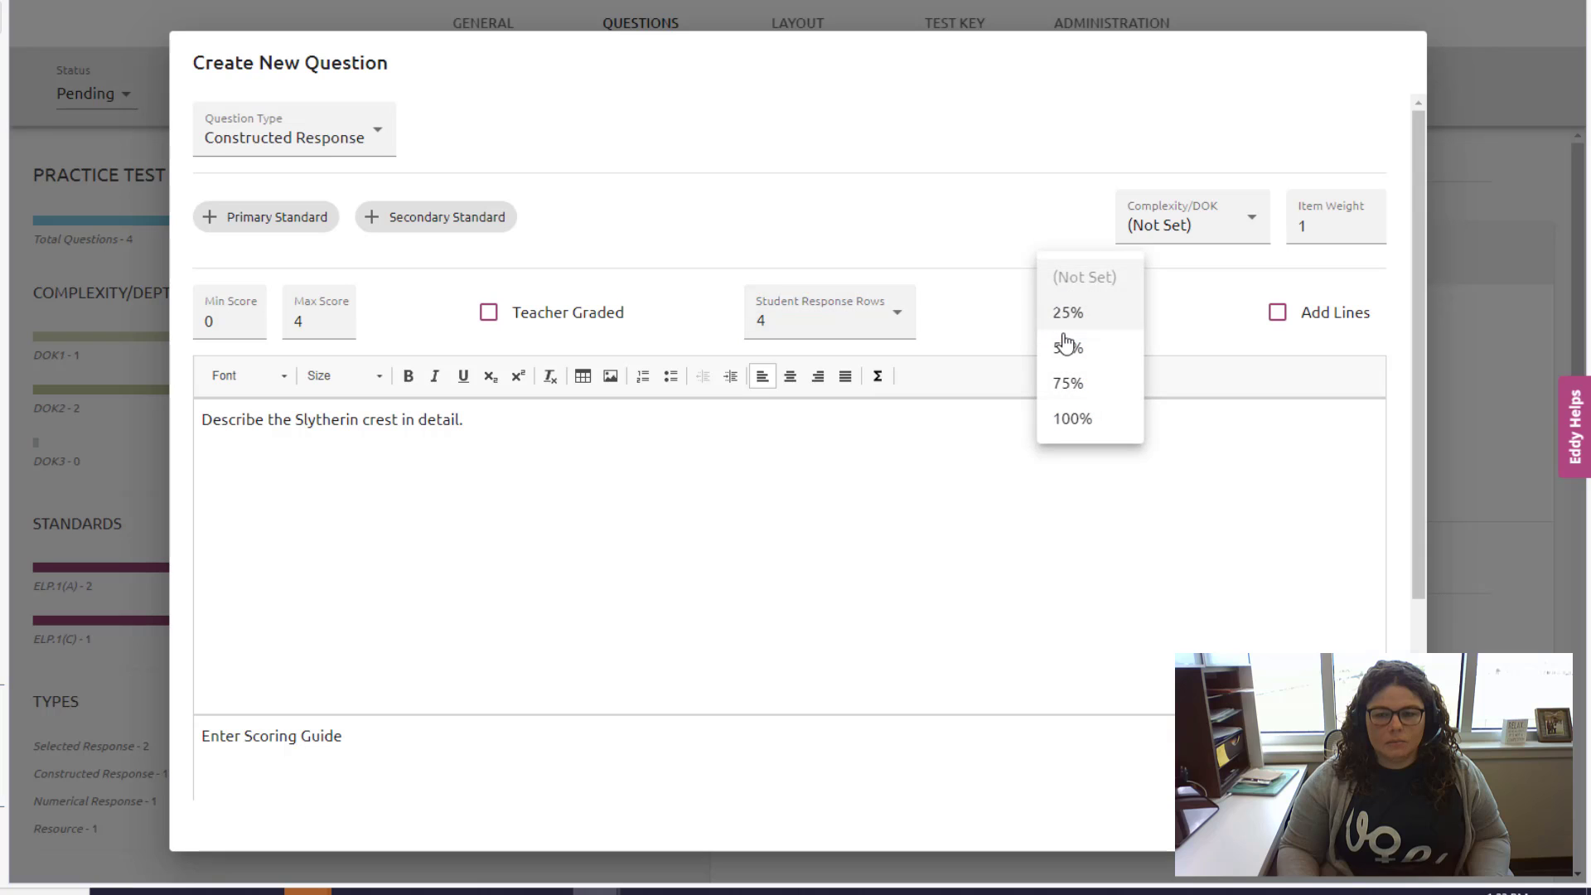
left_click(1094, 324)
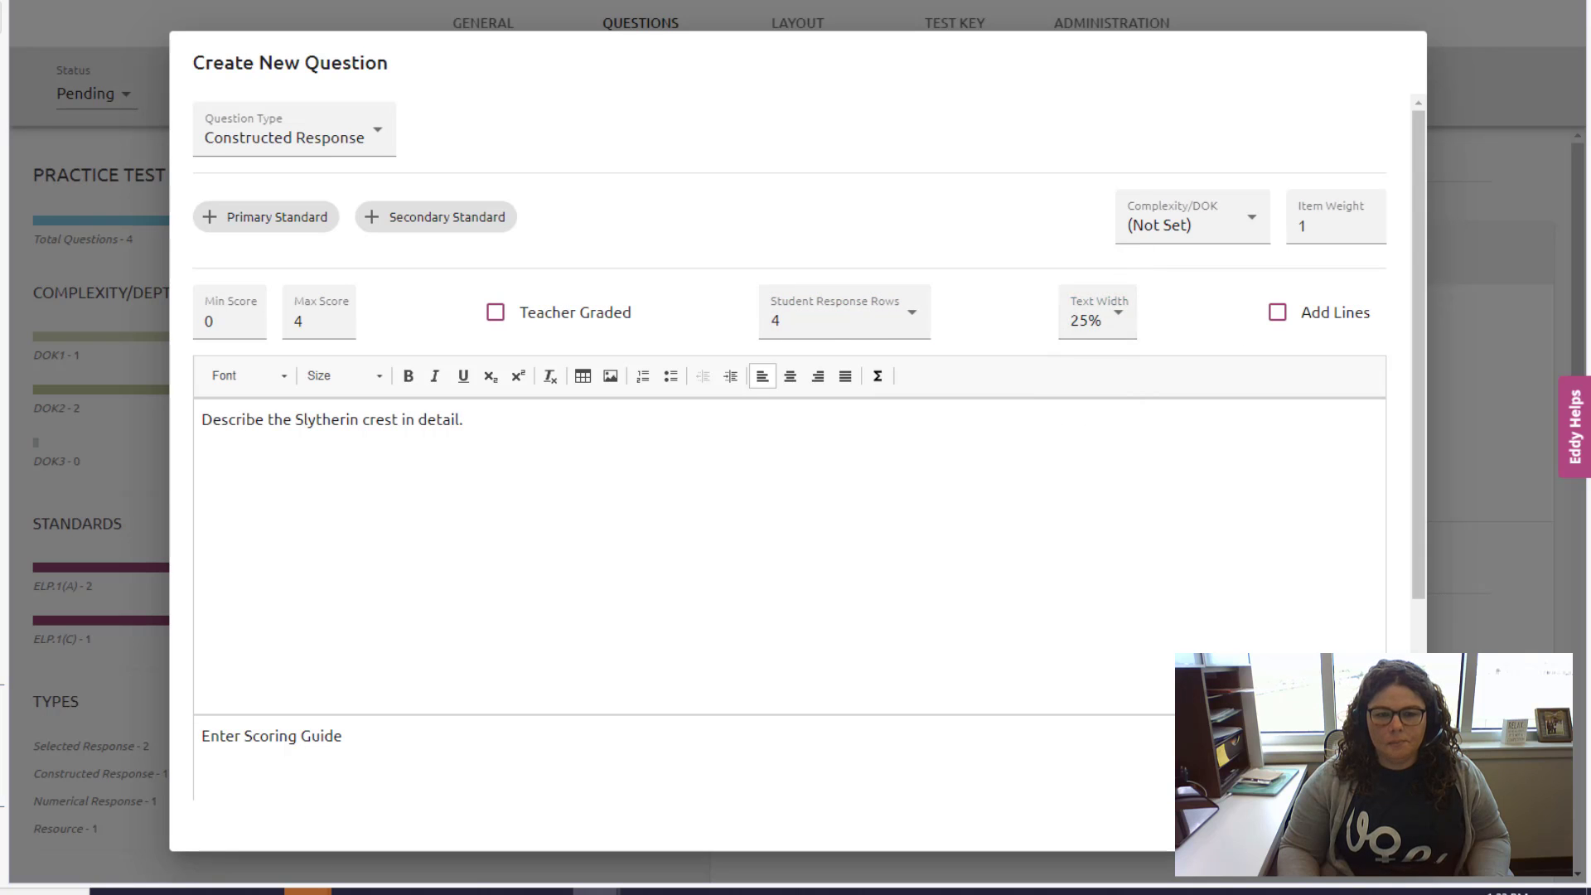
left_click(1367, 825)
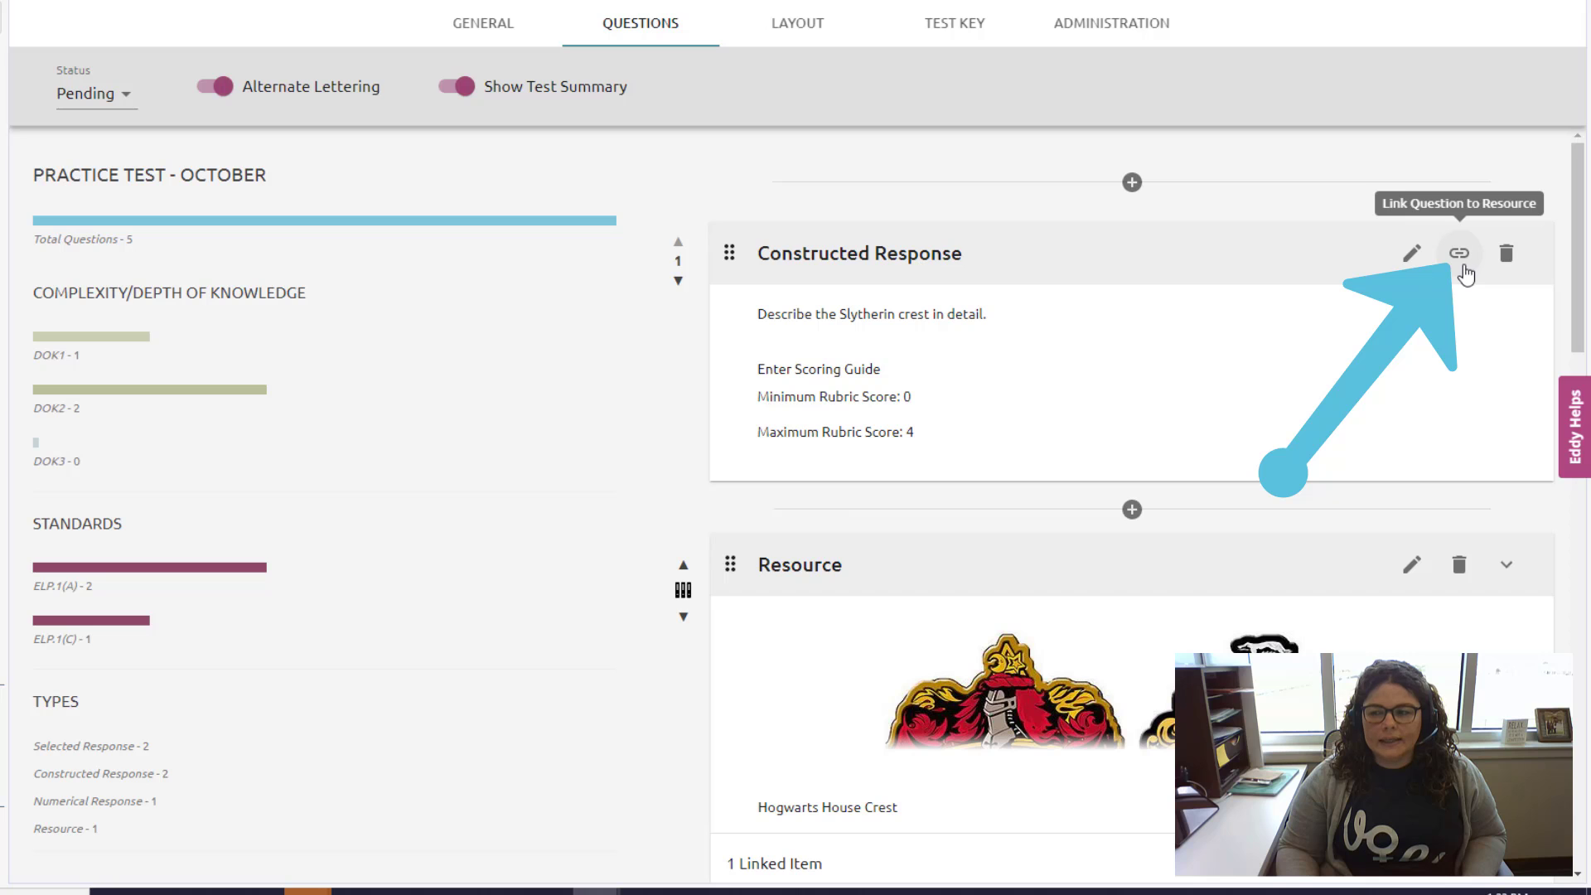
Link the Slytherin constructed response question to the Hogwarts House Crest resource.
left_click(1460, 255)
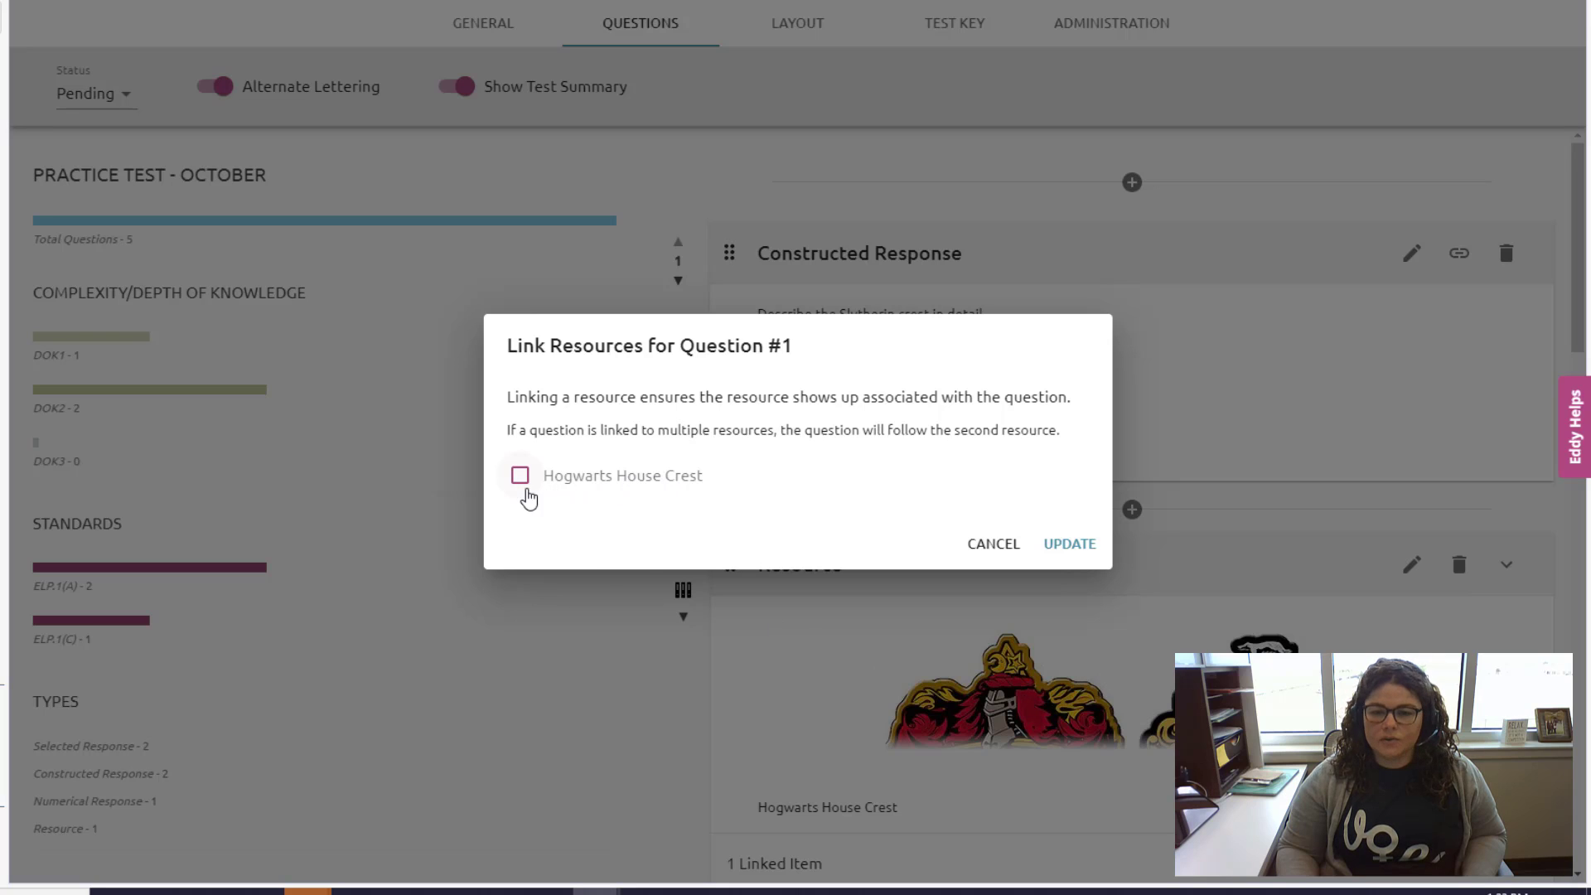
left_click(520, 481)
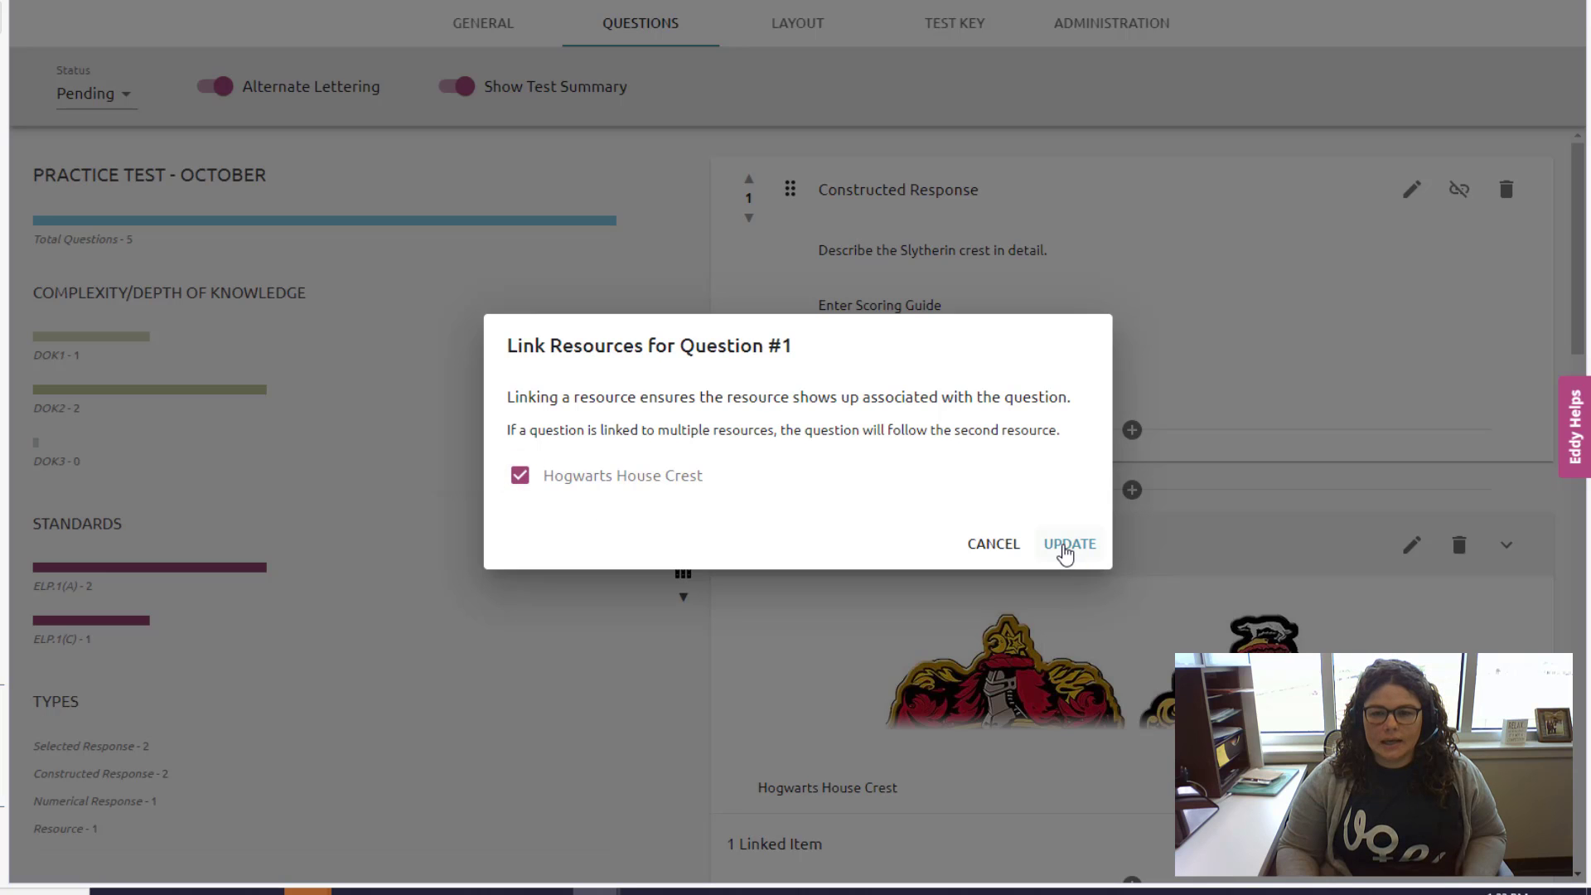
left_click(1063, 547)
Review the order and content of all test questions, including the items linked to the Hogwarts House Crest resource.
scroll(785, 472, "down", 3)
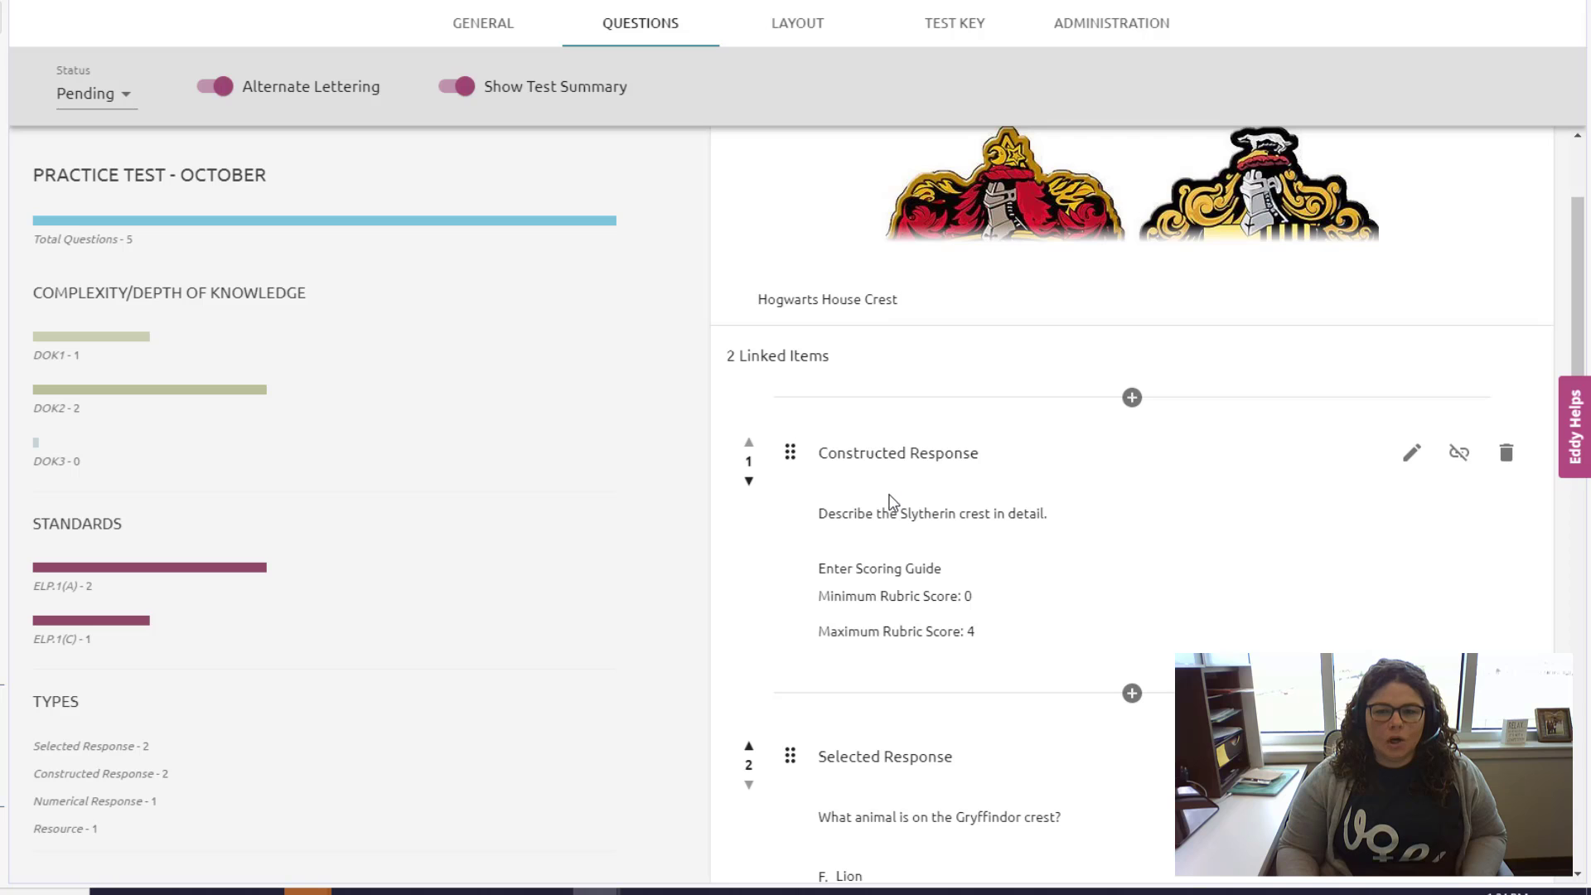
scroll(893, 507, "down", 3)
scroll(1023, 279, "up", 3)
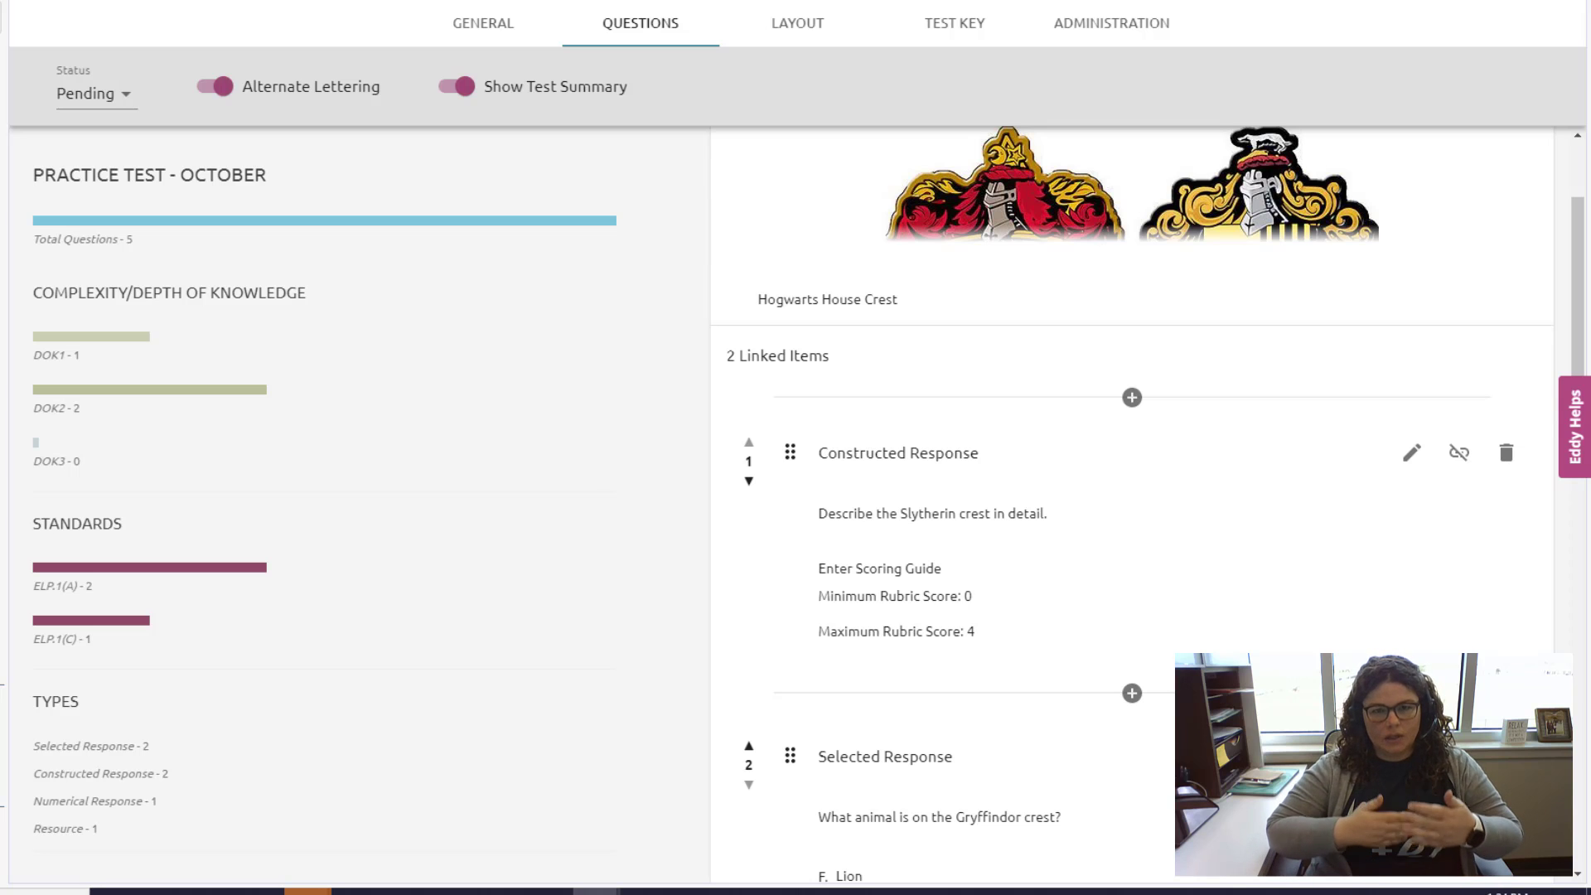
scroll(808, 670, "down", 12)
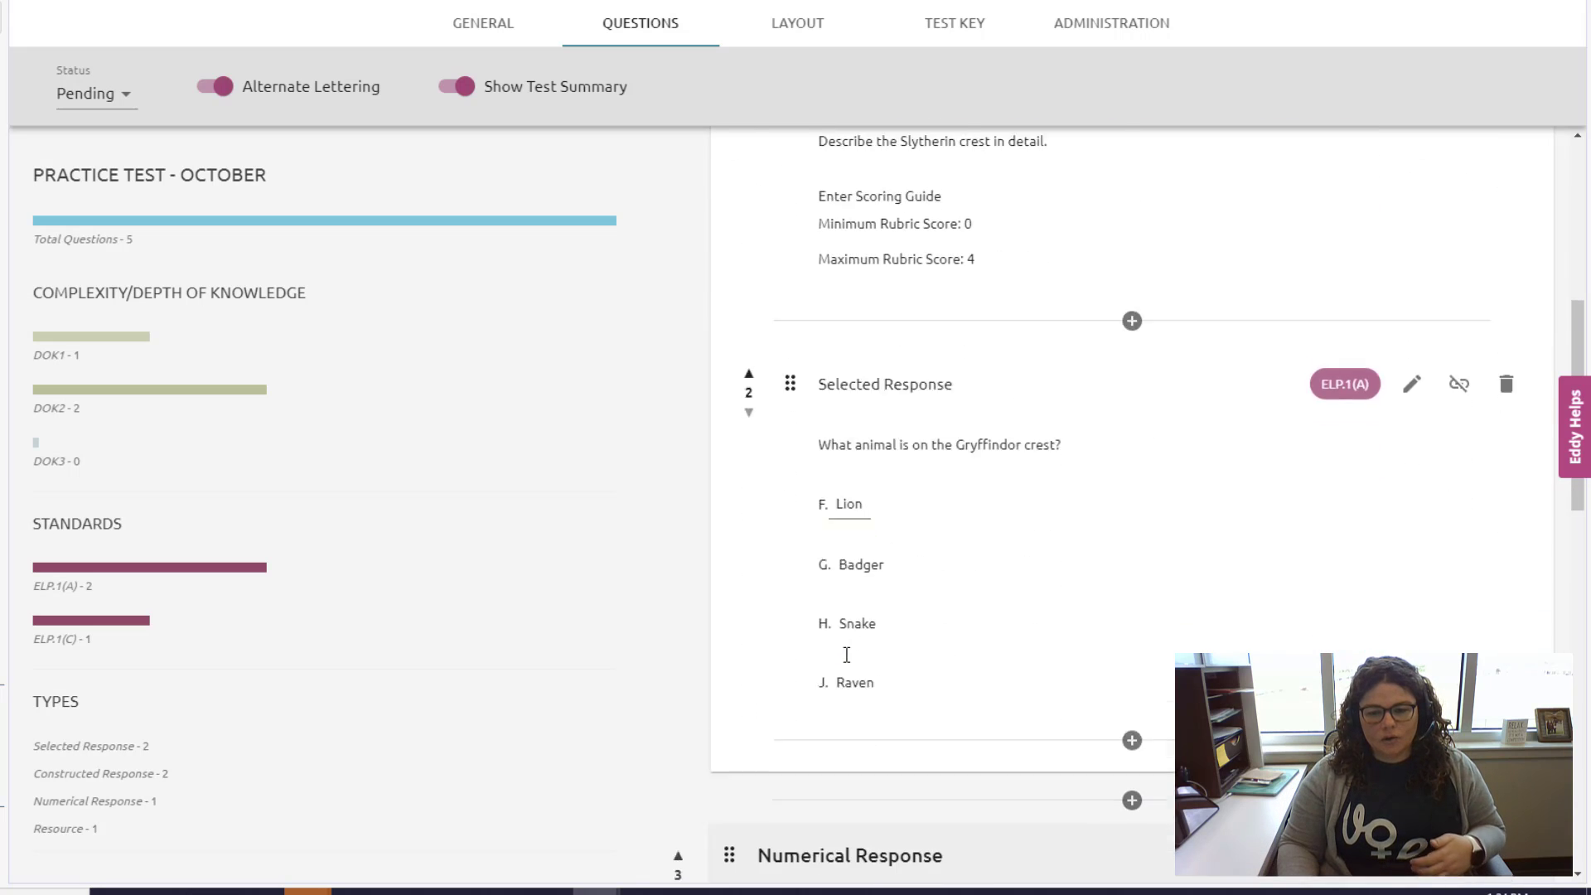
scroll(839, 654, "down", 3)
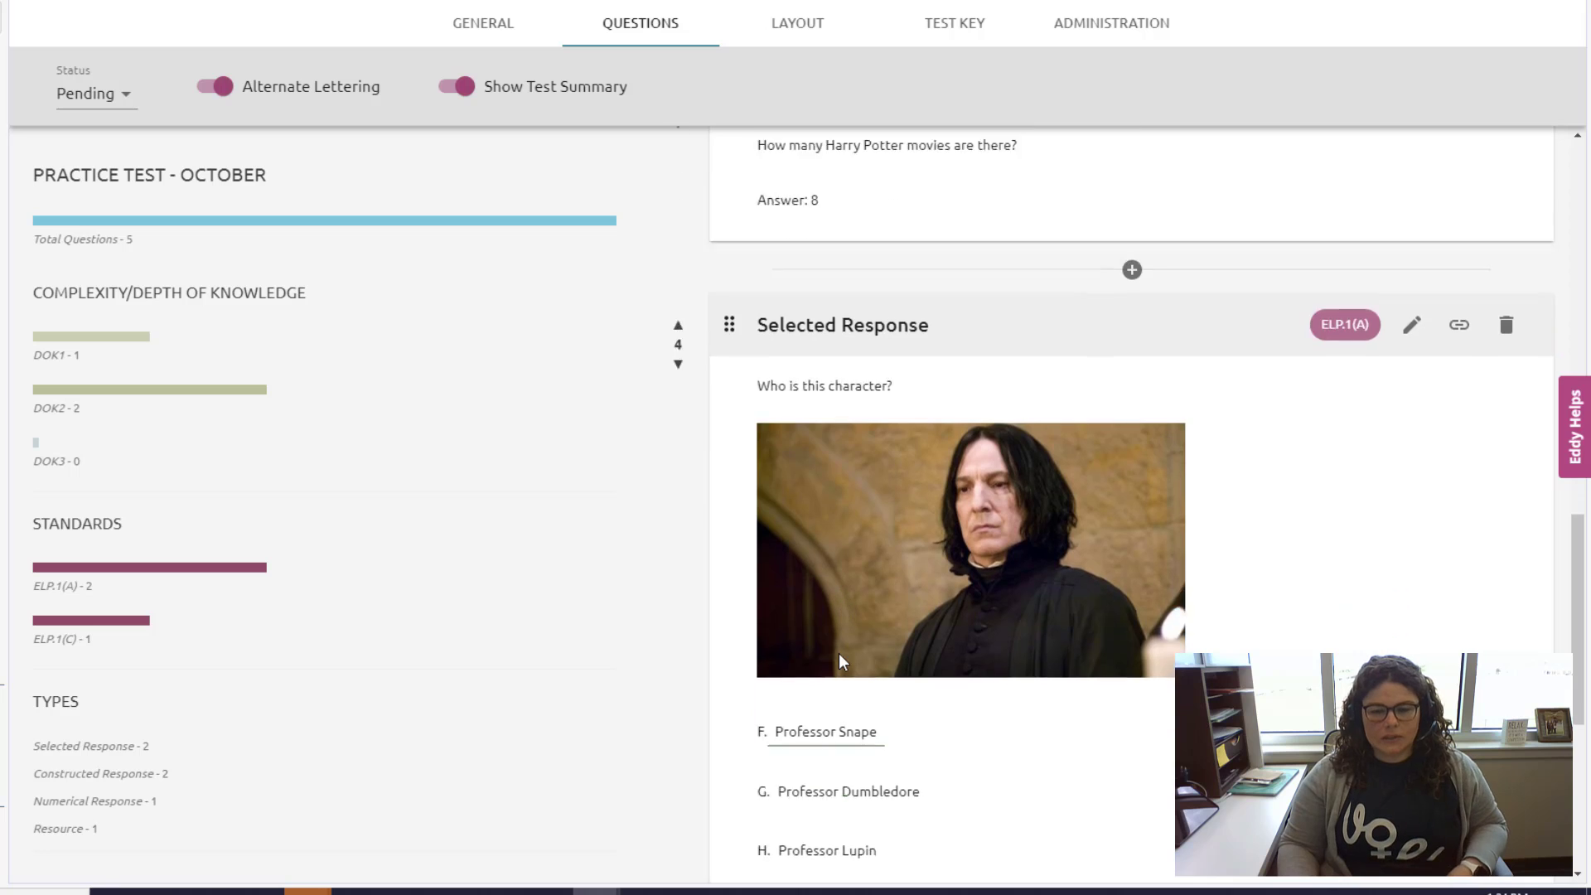
scroll(839, 653, "down", 2)
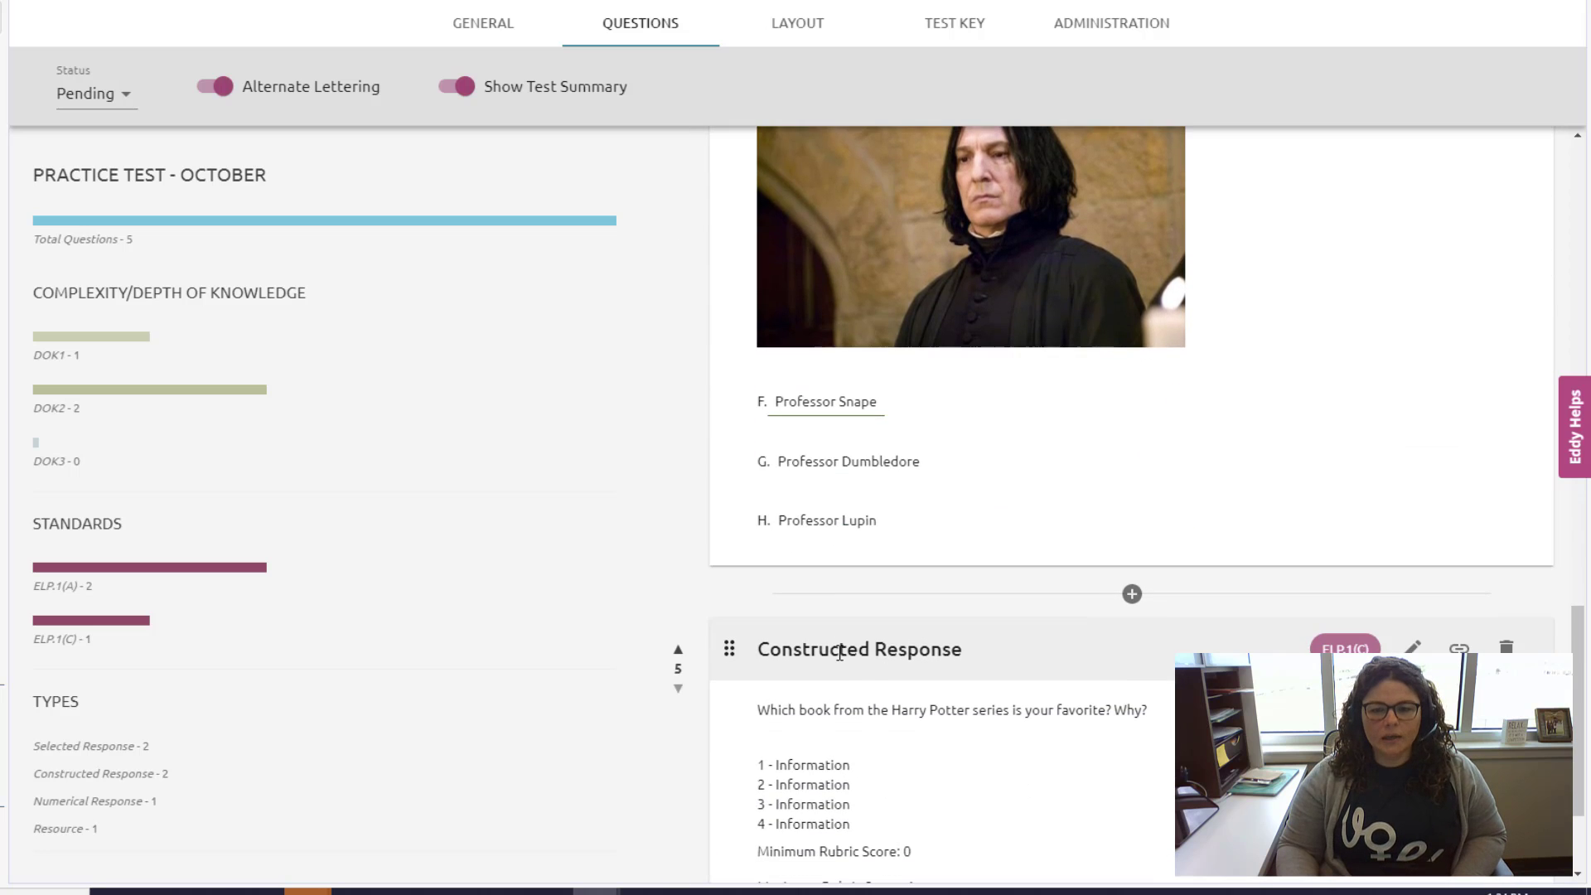
scroll(839, 653, "up", 14)
scroll(839, 653, "up", 4)
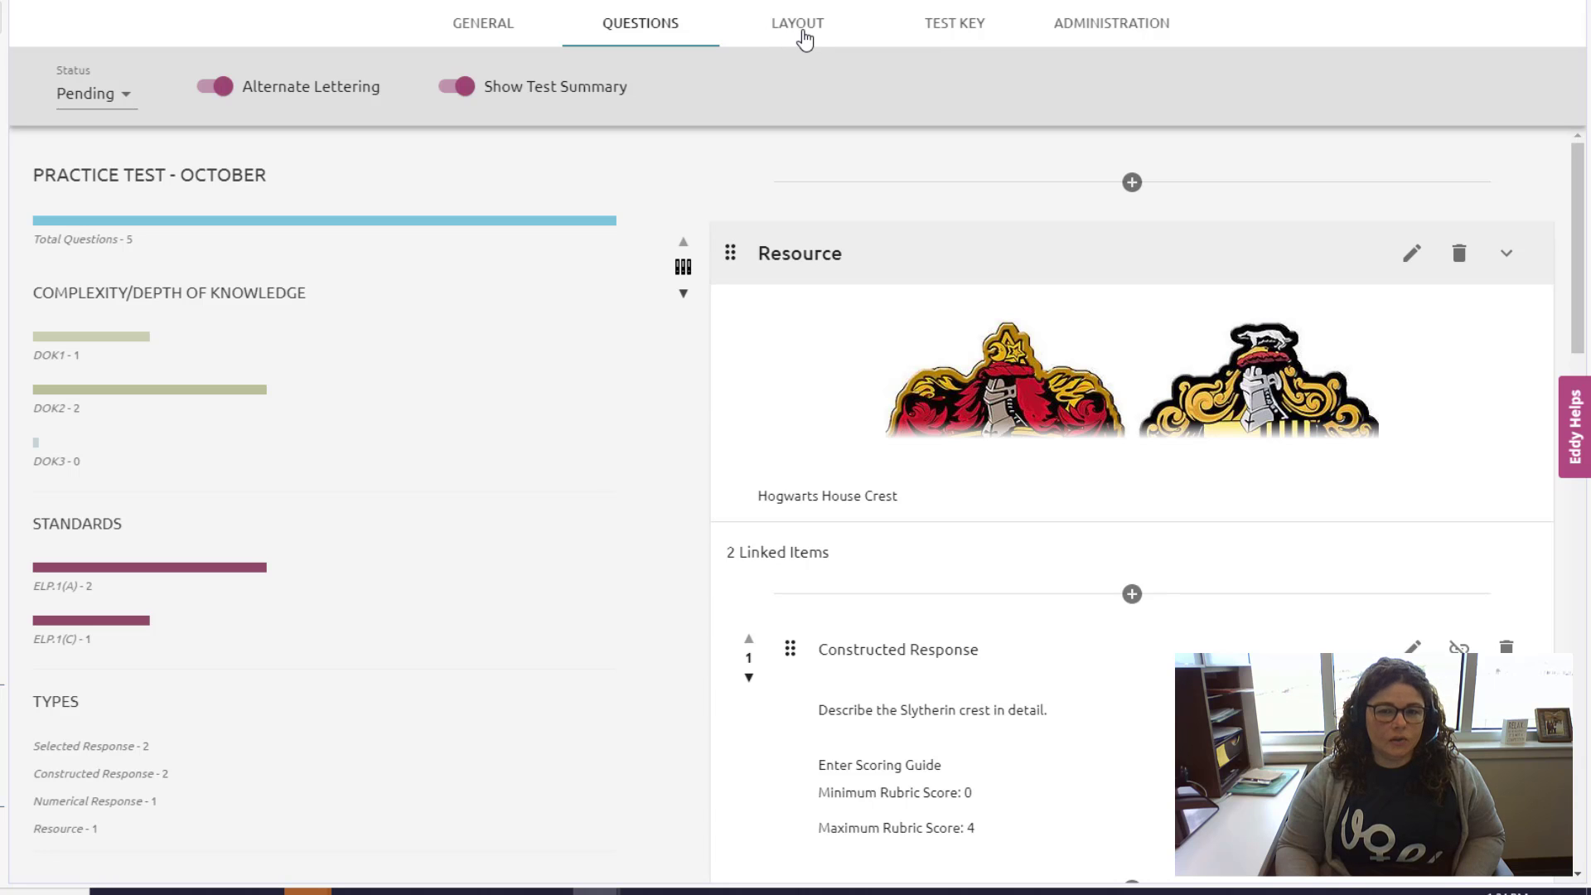
Preview the test booklet's page layout and look through the available print options.
left_click(795, 35)
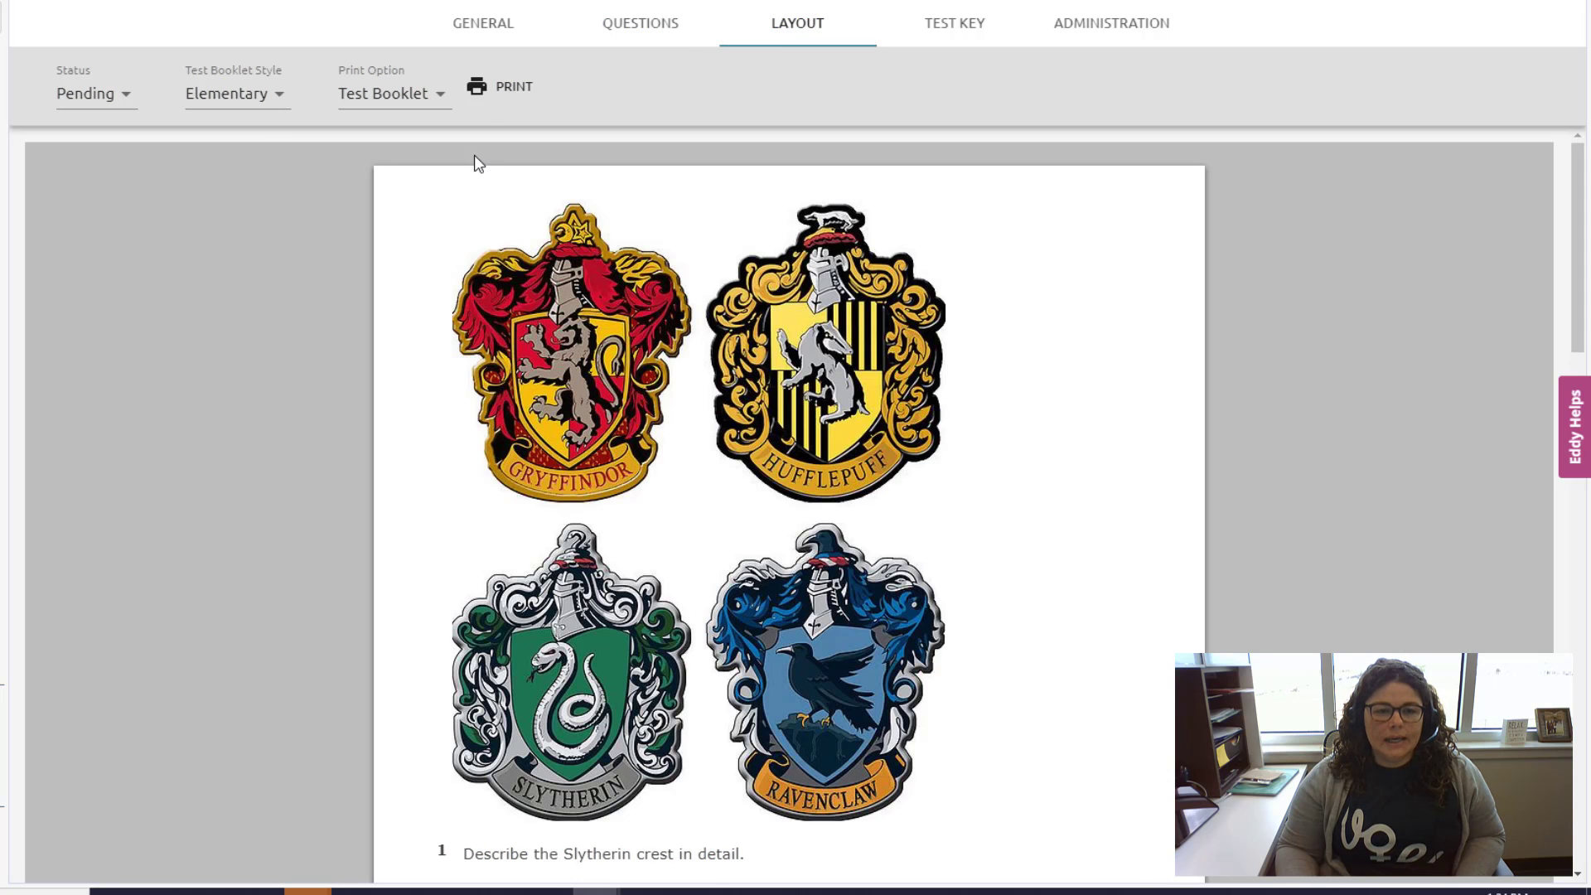
left_click(396, 104)
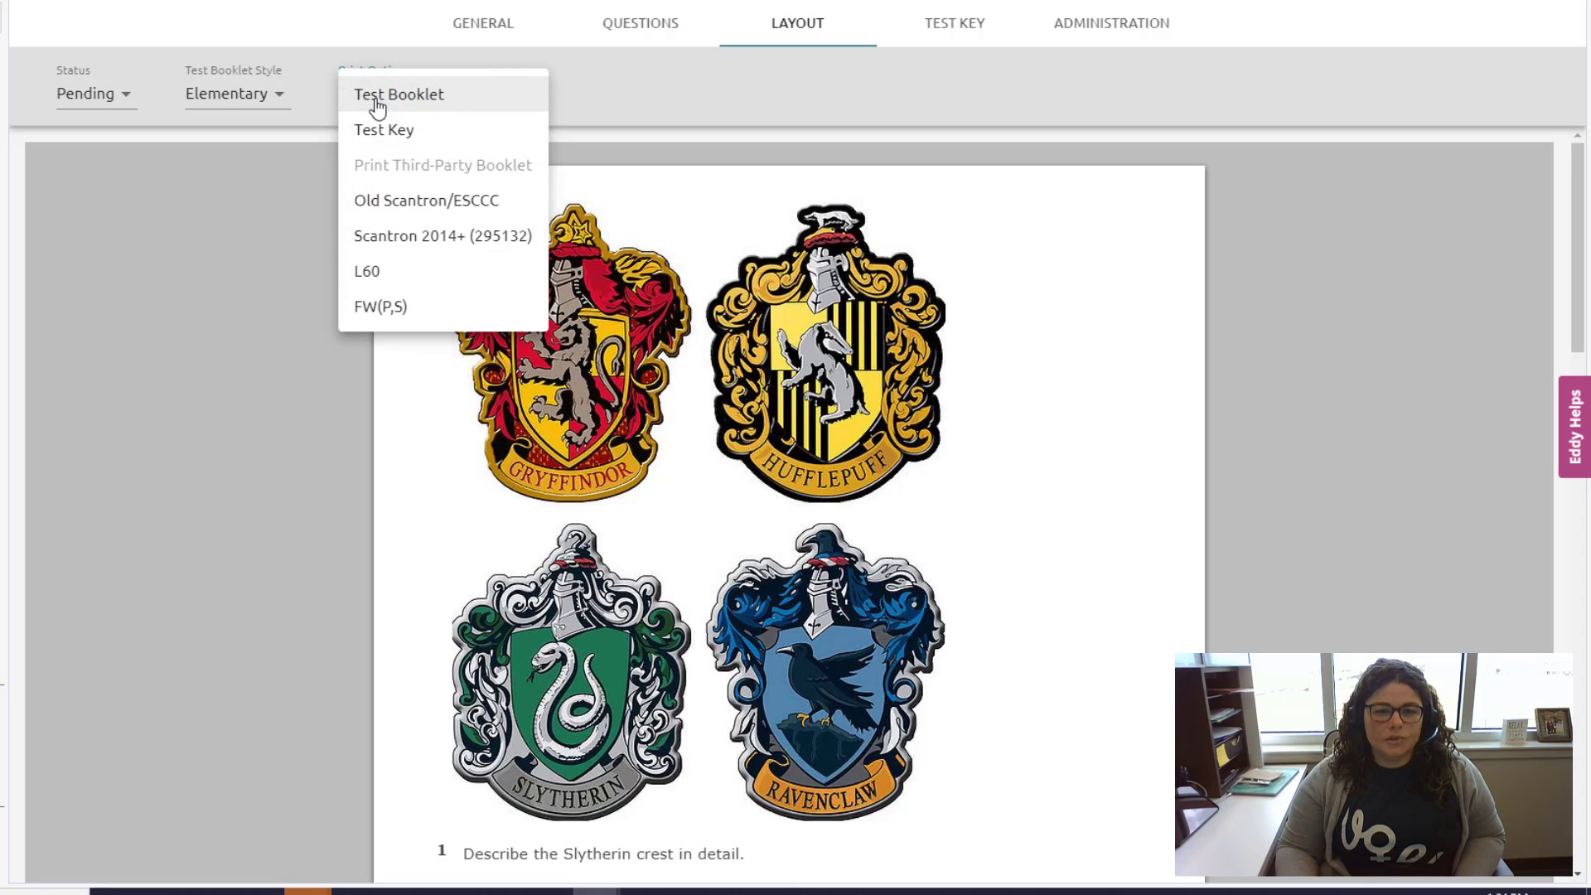
left_click(284, 220)
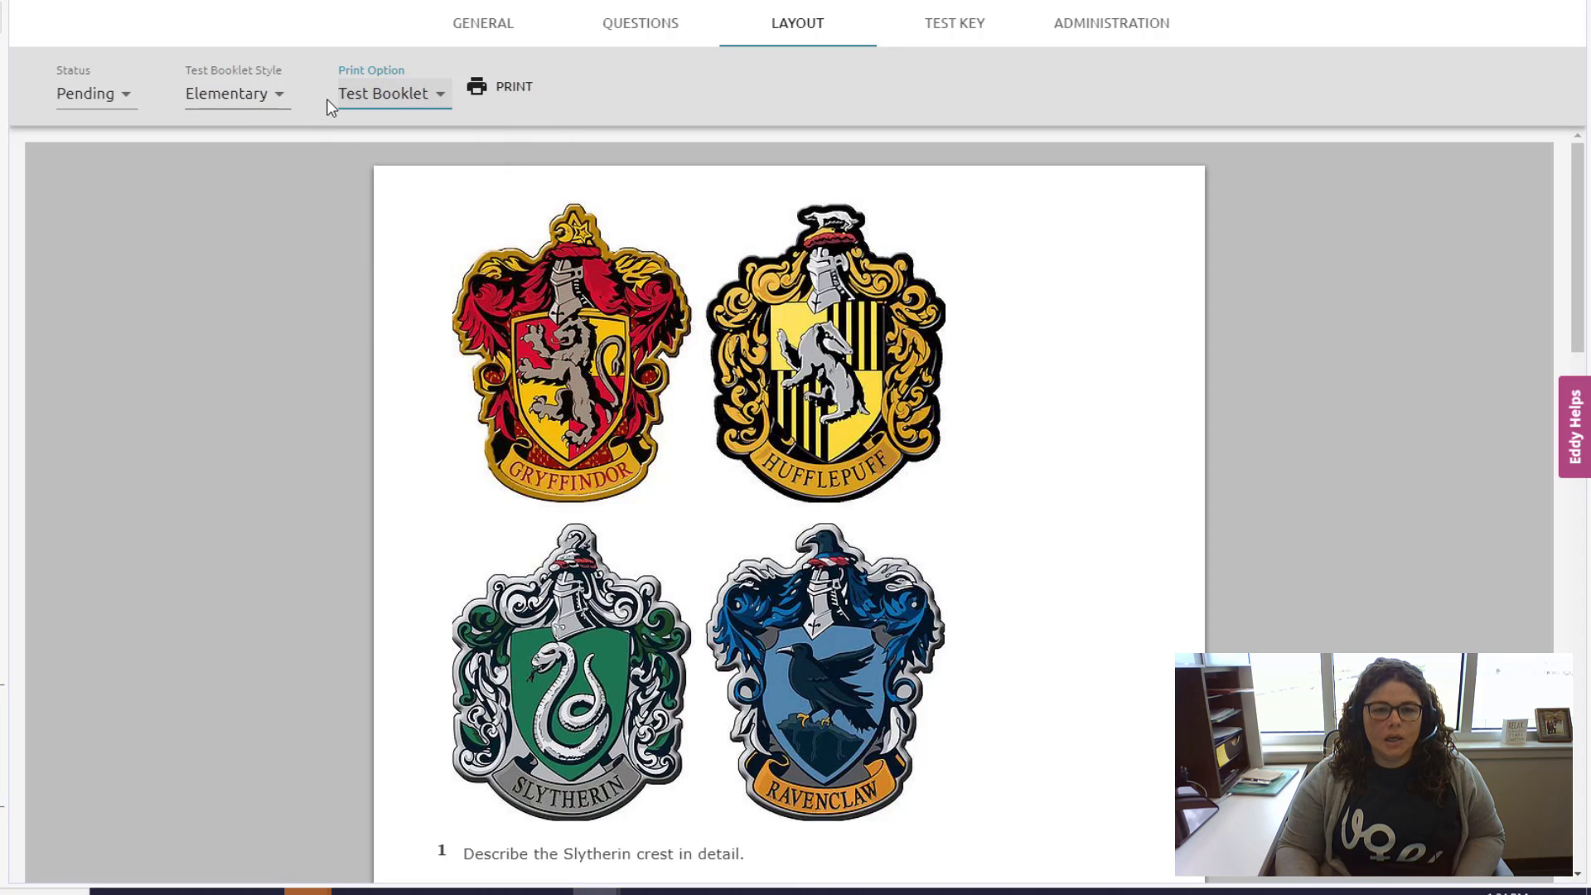
scroll(446, 407, "down", 6)
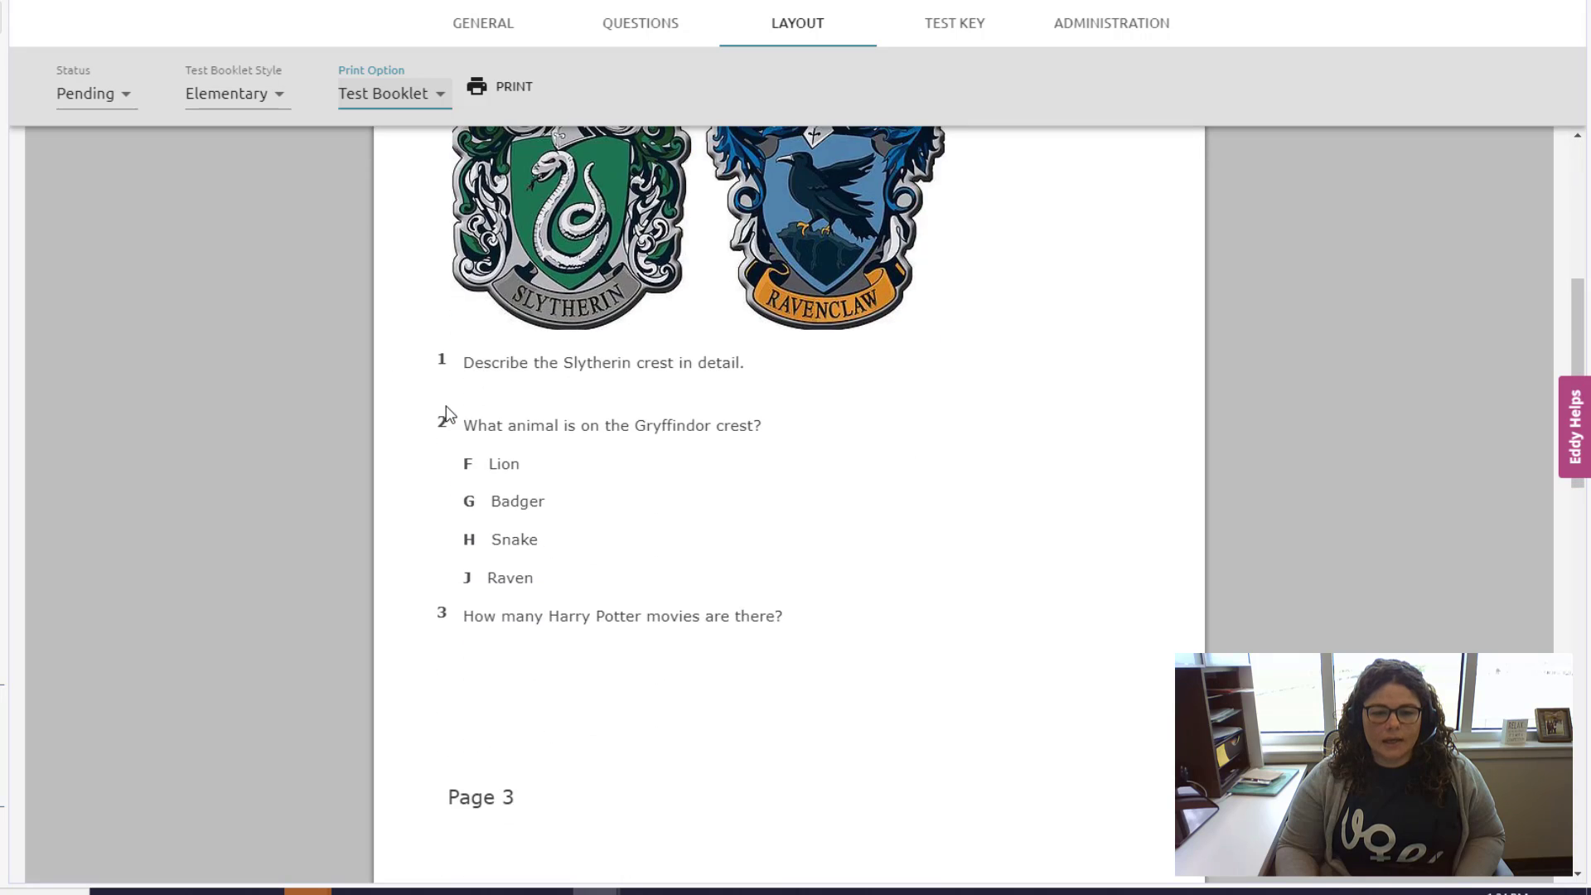
scroll(446, 412, "down", 7)
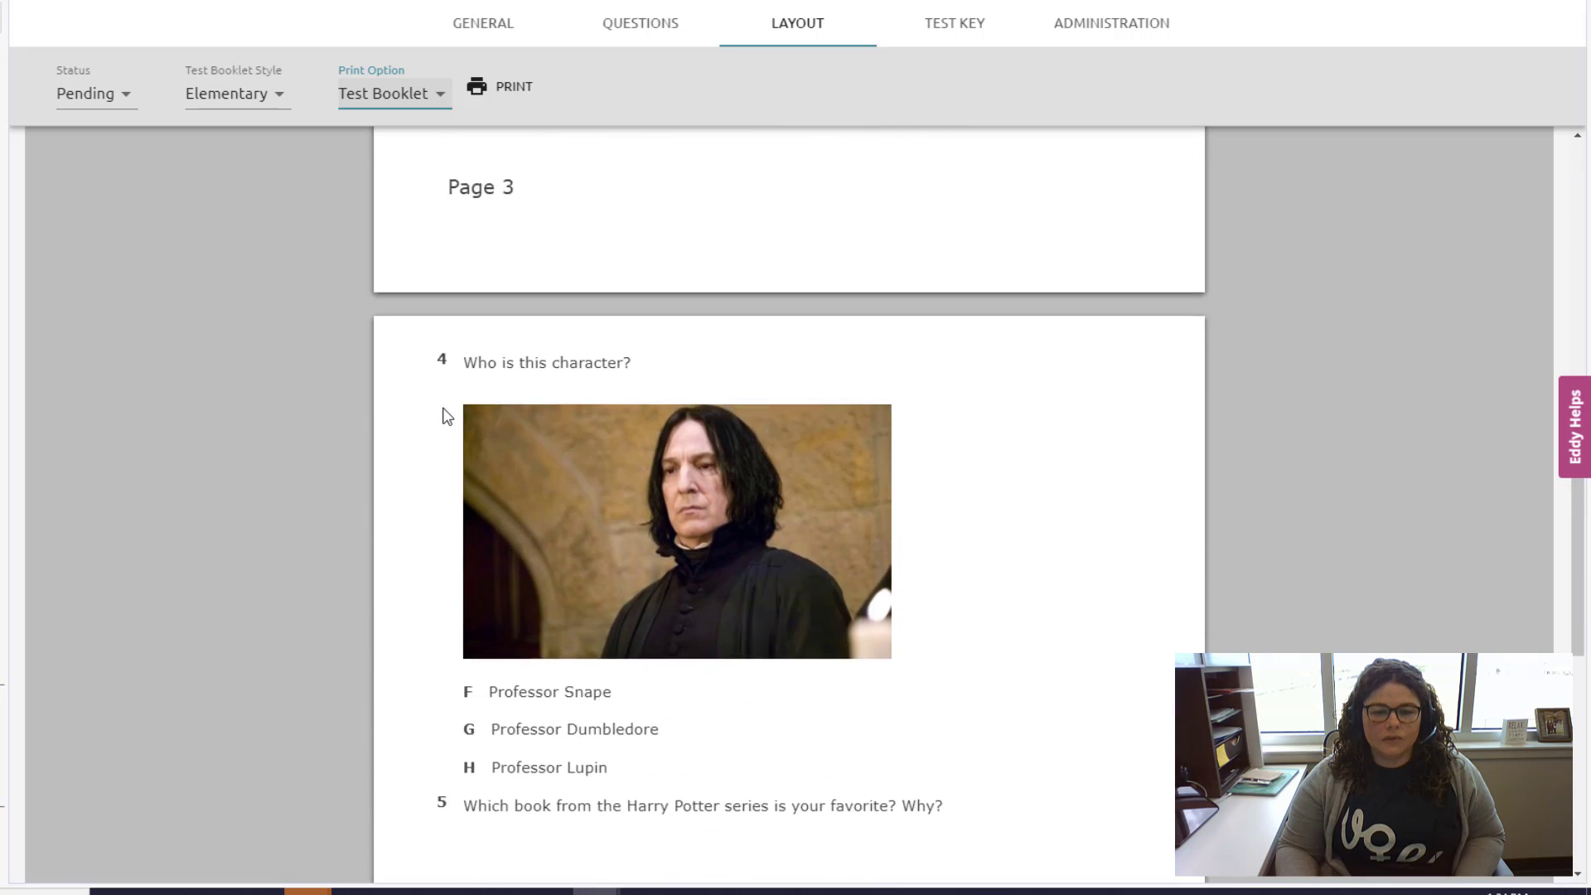
scroll(445, 414, "down", 3)
scroll(444, 389, "up", 15)
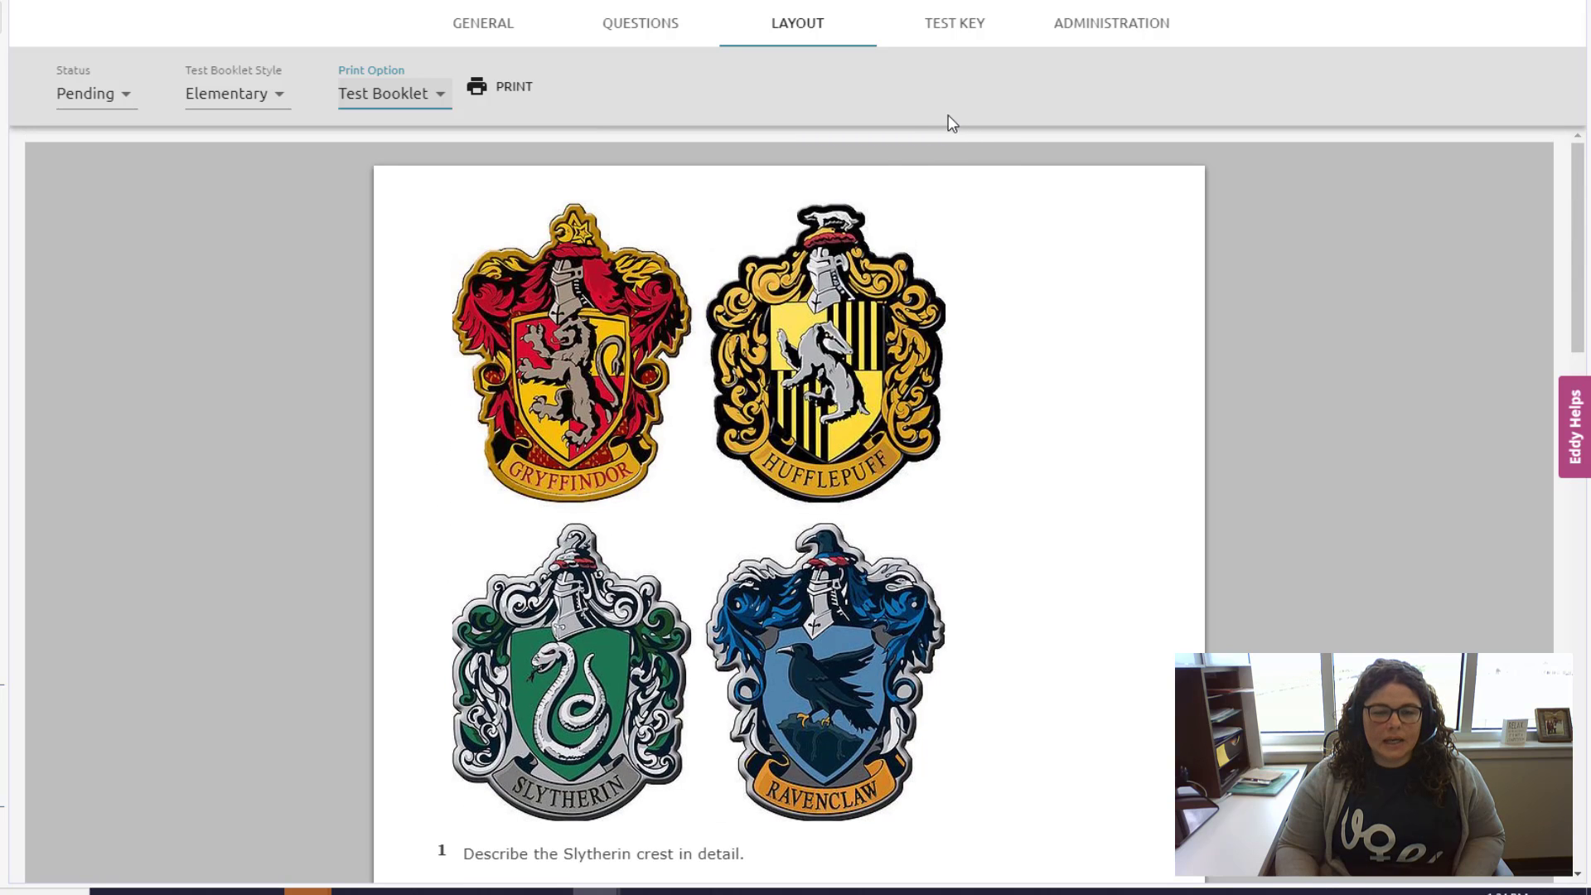
Assign ELP.1(C) as the primary standard of item 1 in the test key and save the item.
left_click(950, 41)
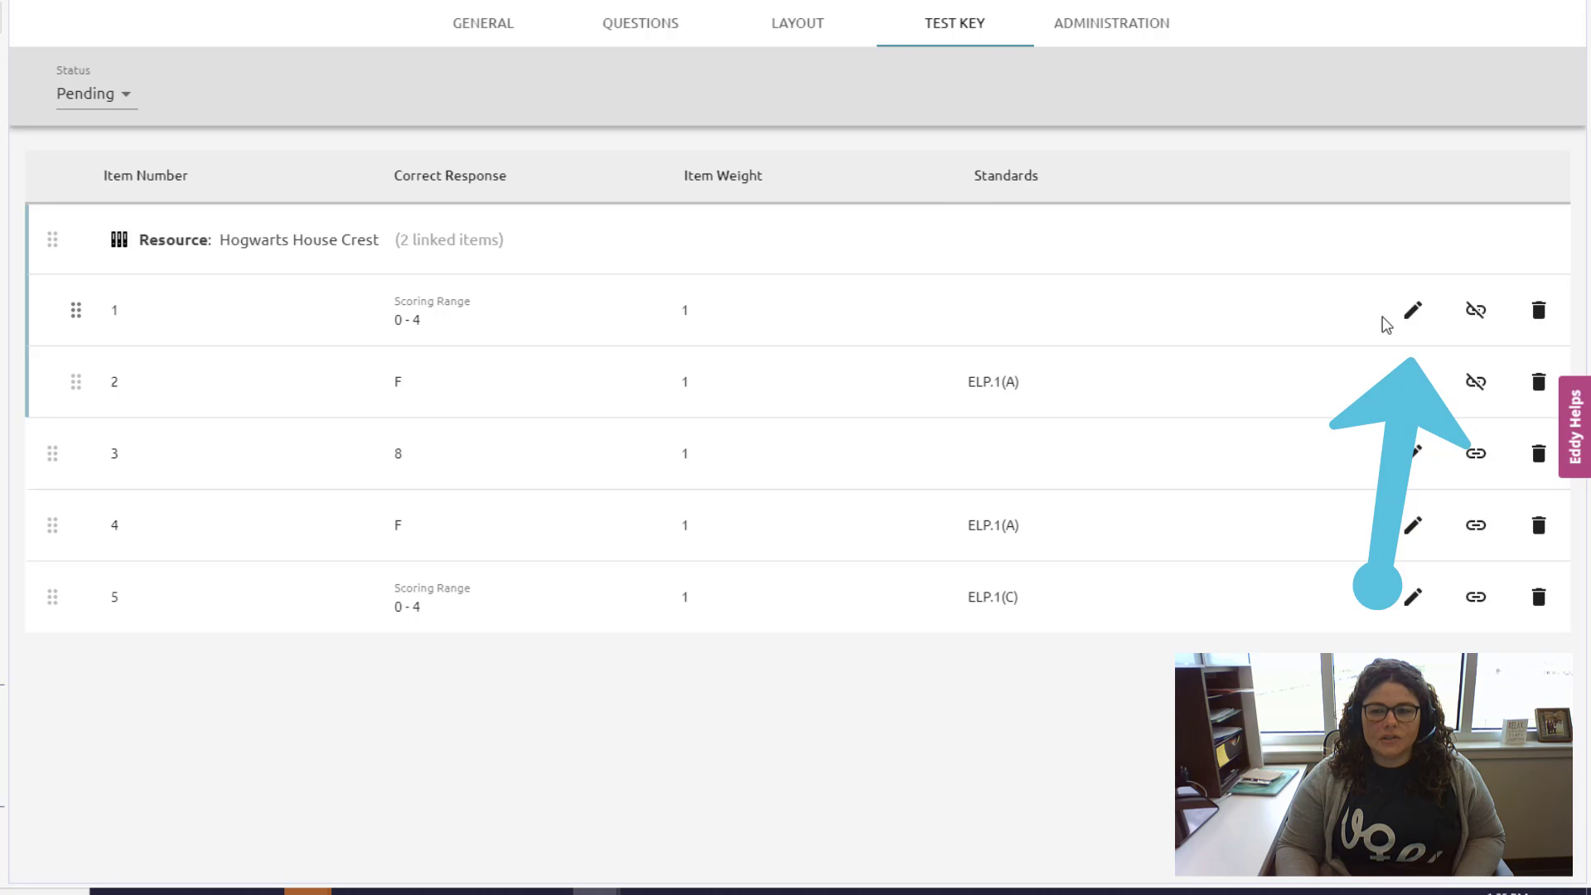
left_click(1415, 316)
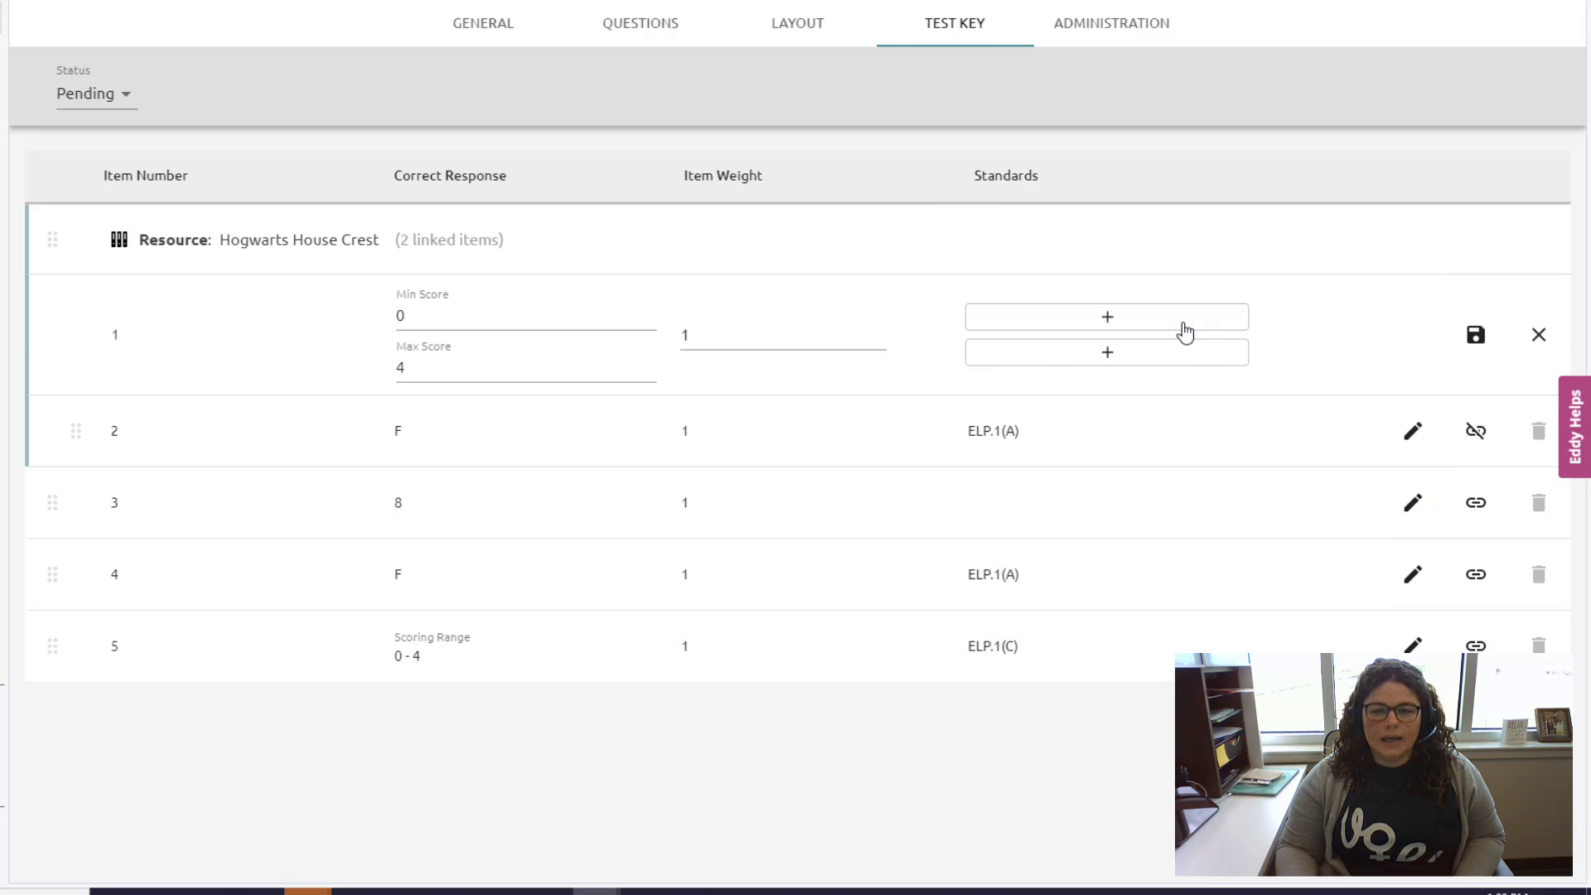
left_click(1086, 321)
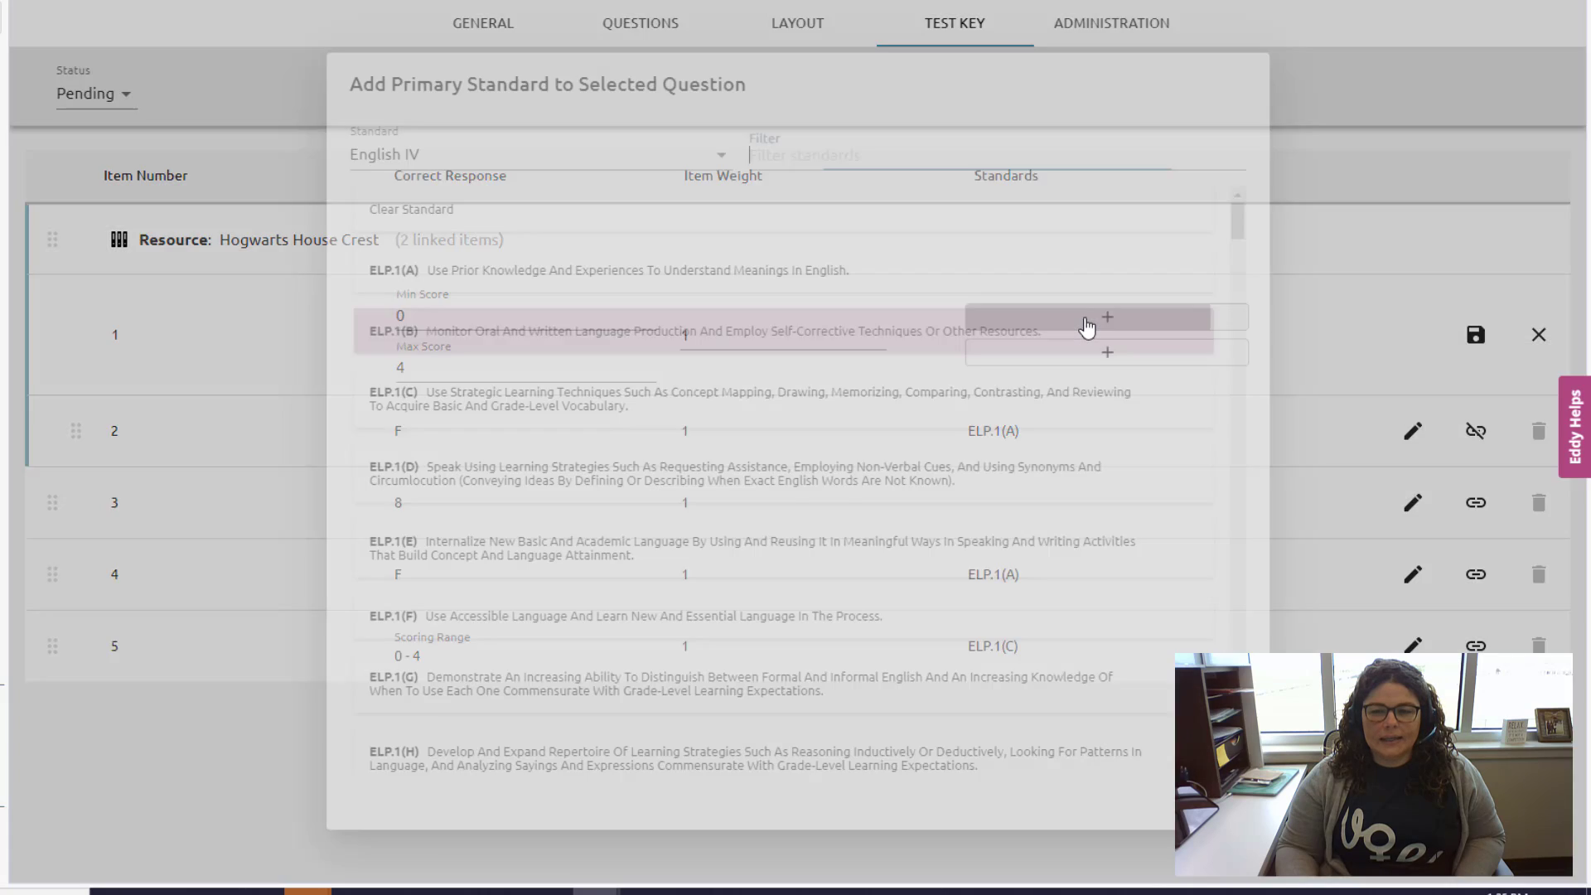
left_click(792, 399)
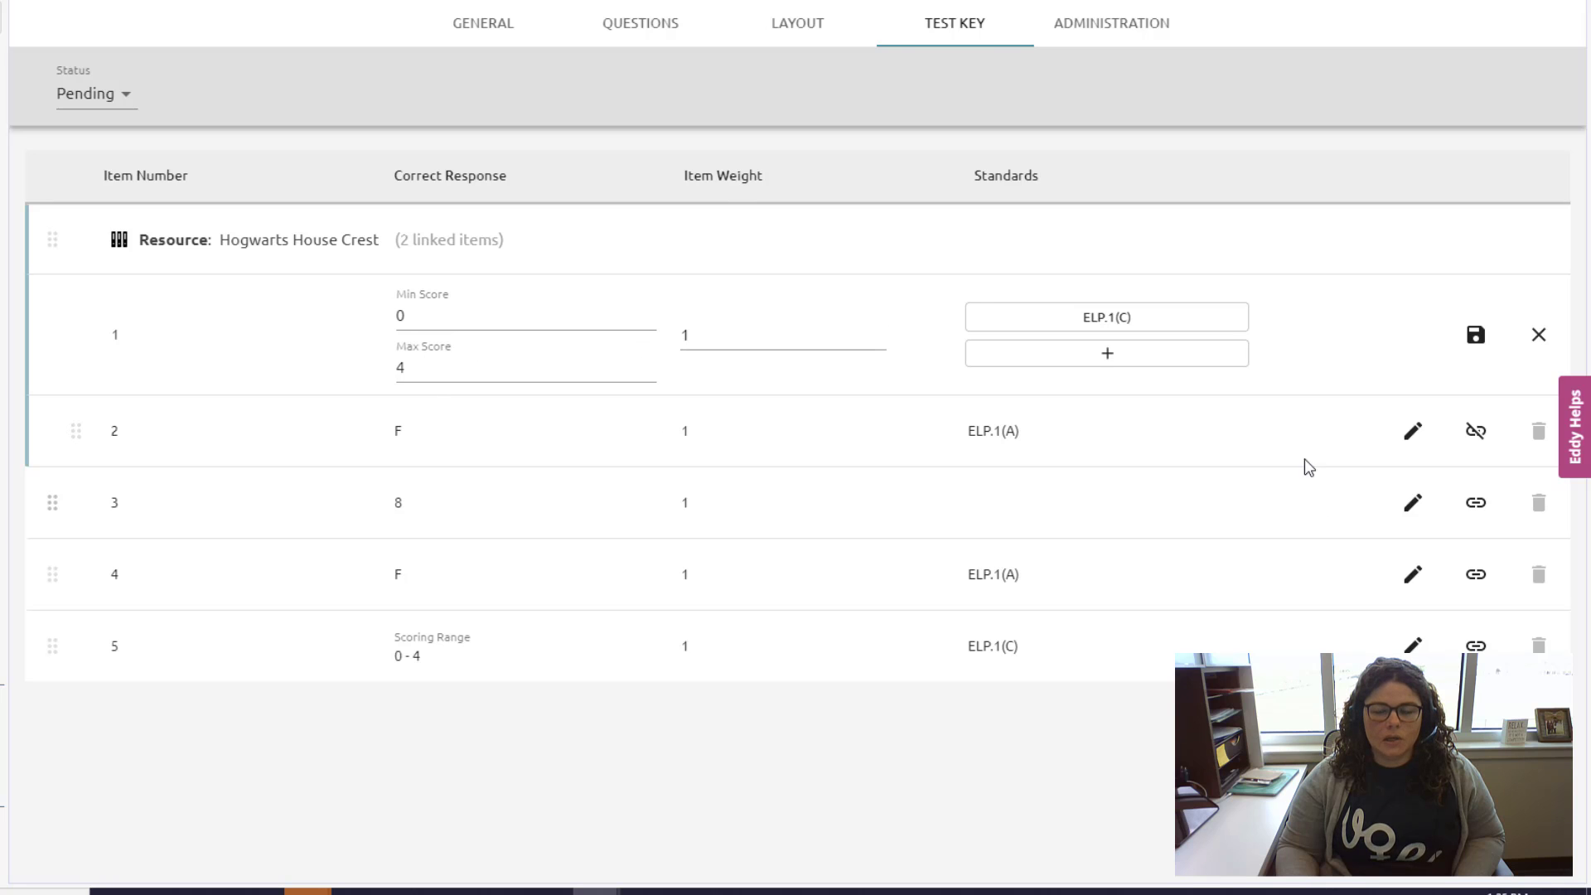
left_click(1475, 335)
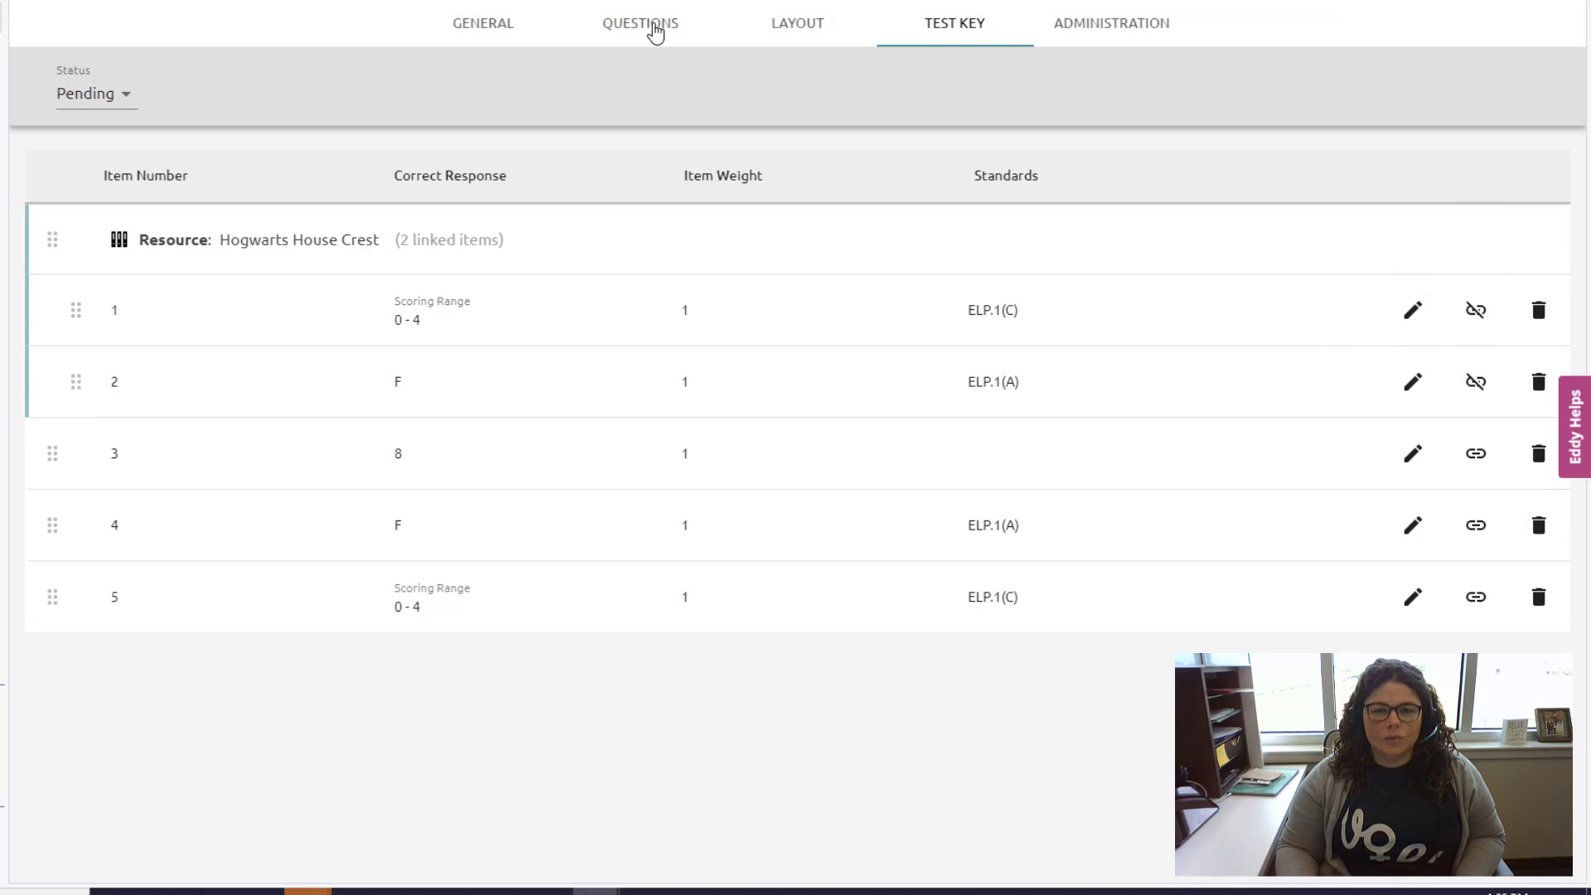
Inspect the Gryffindor crest question's editing options from the question list.
left_click(654, 32)
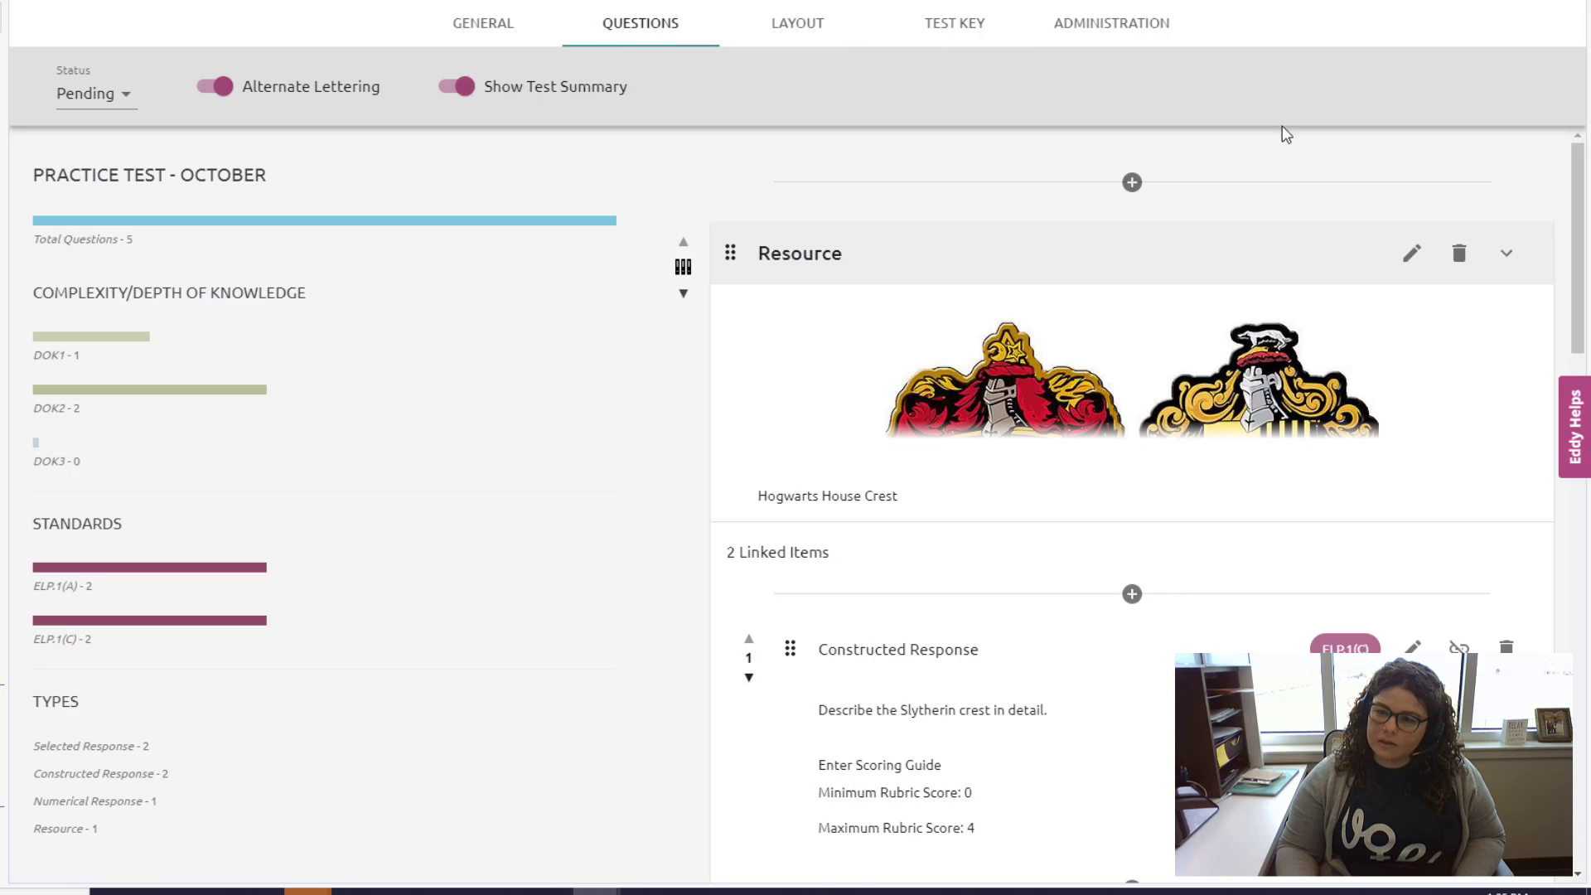
scroll(1283, 140, "down", 3)
left_click(1412, 756)
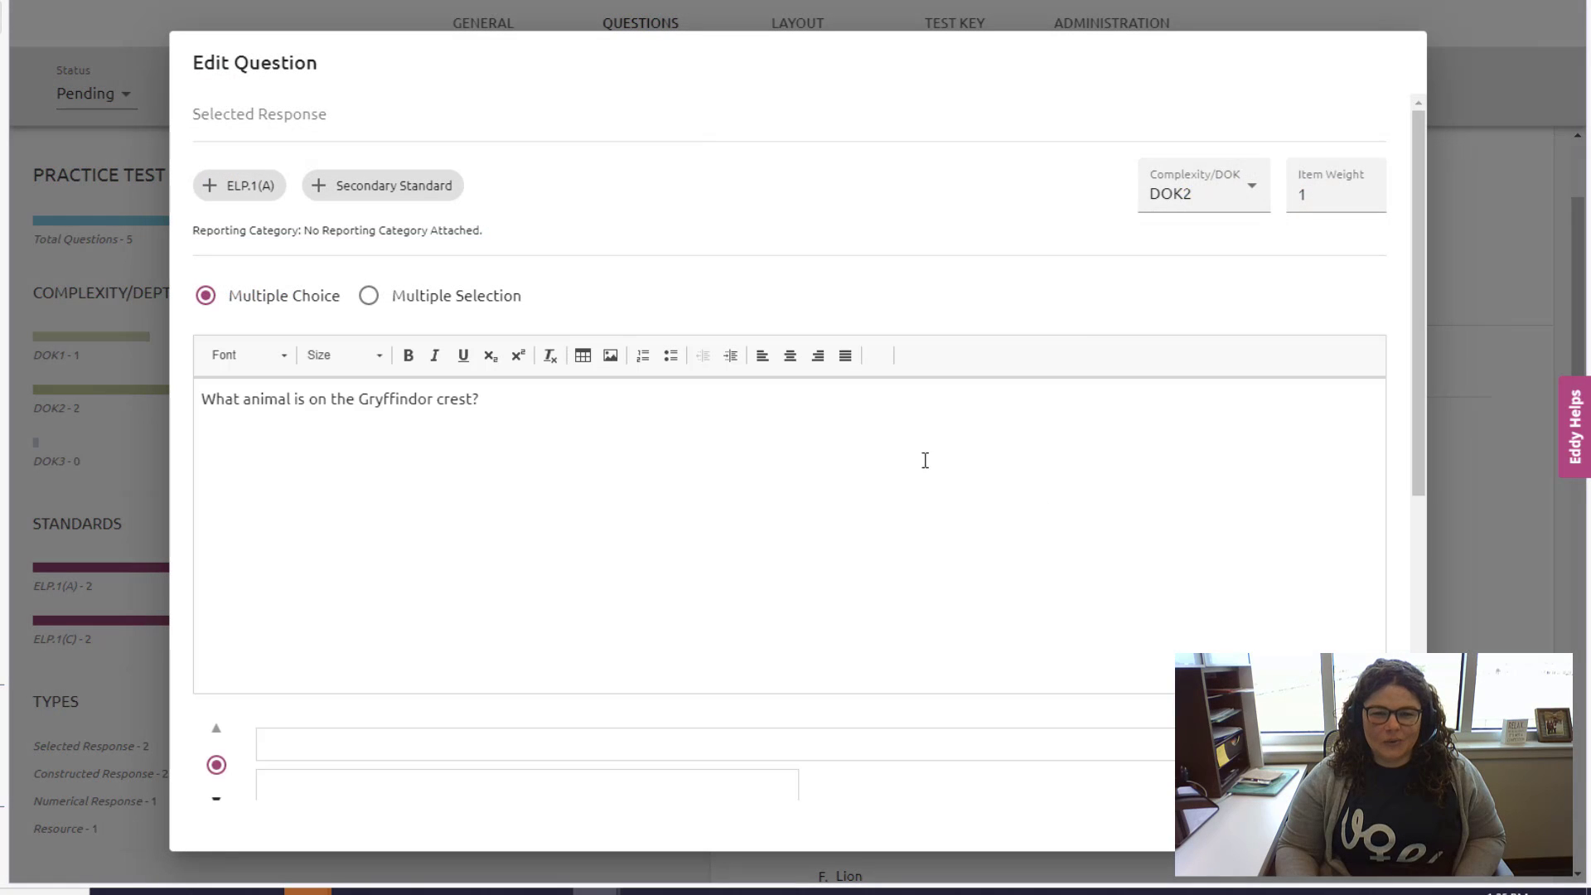
left_click(1484, 192)
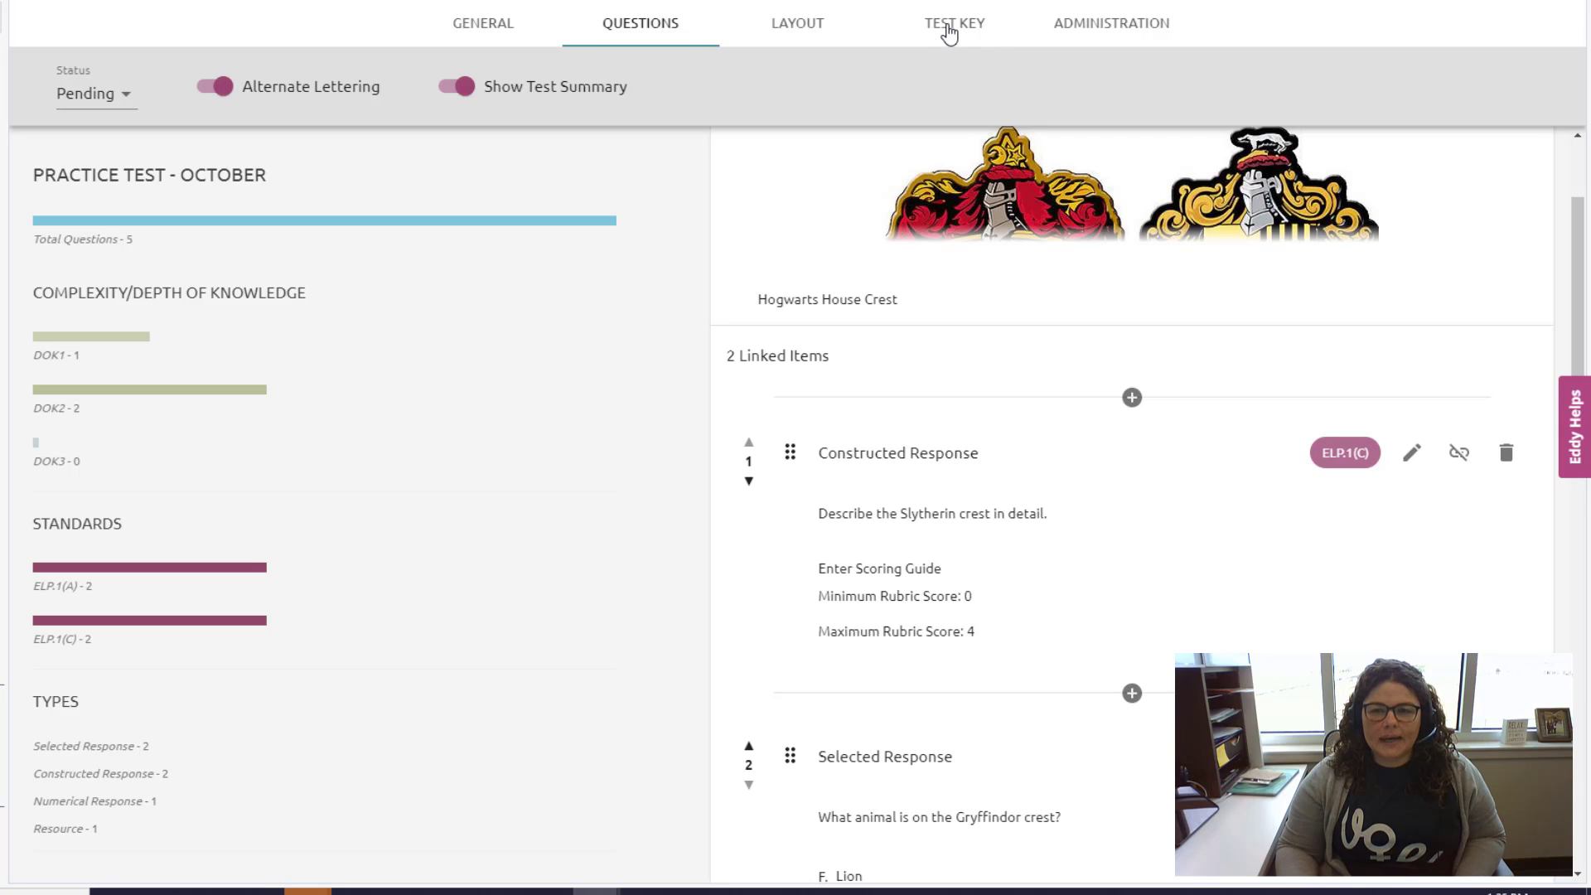
Assign ELP.1(E) as the primary standard of item 3 in the test key and save the item.
left_click(953, 33)
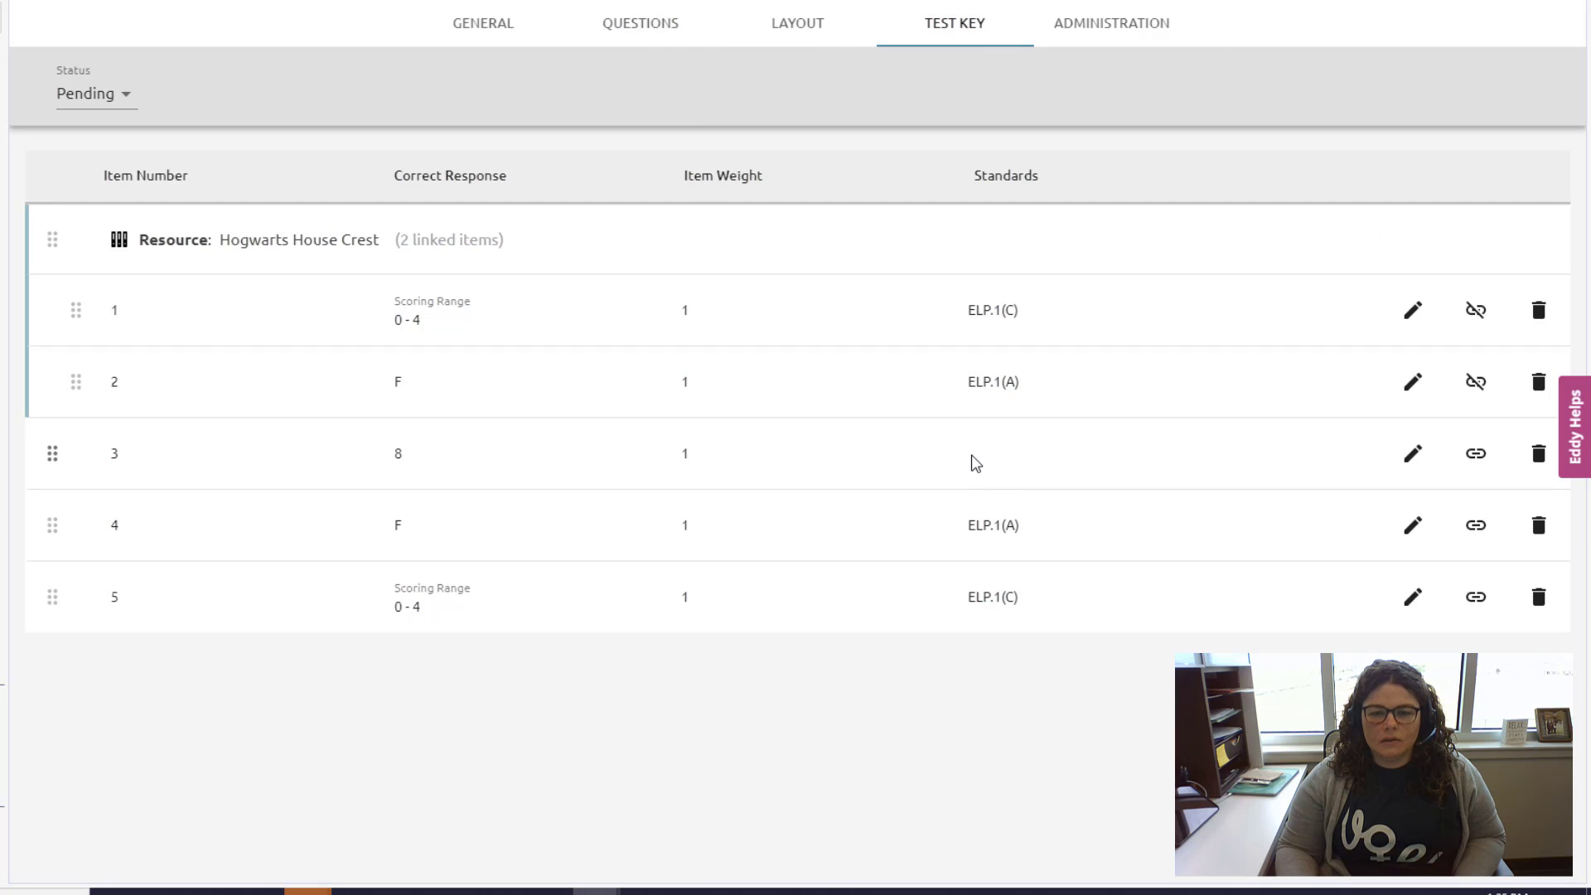
left_click(1412, 453)
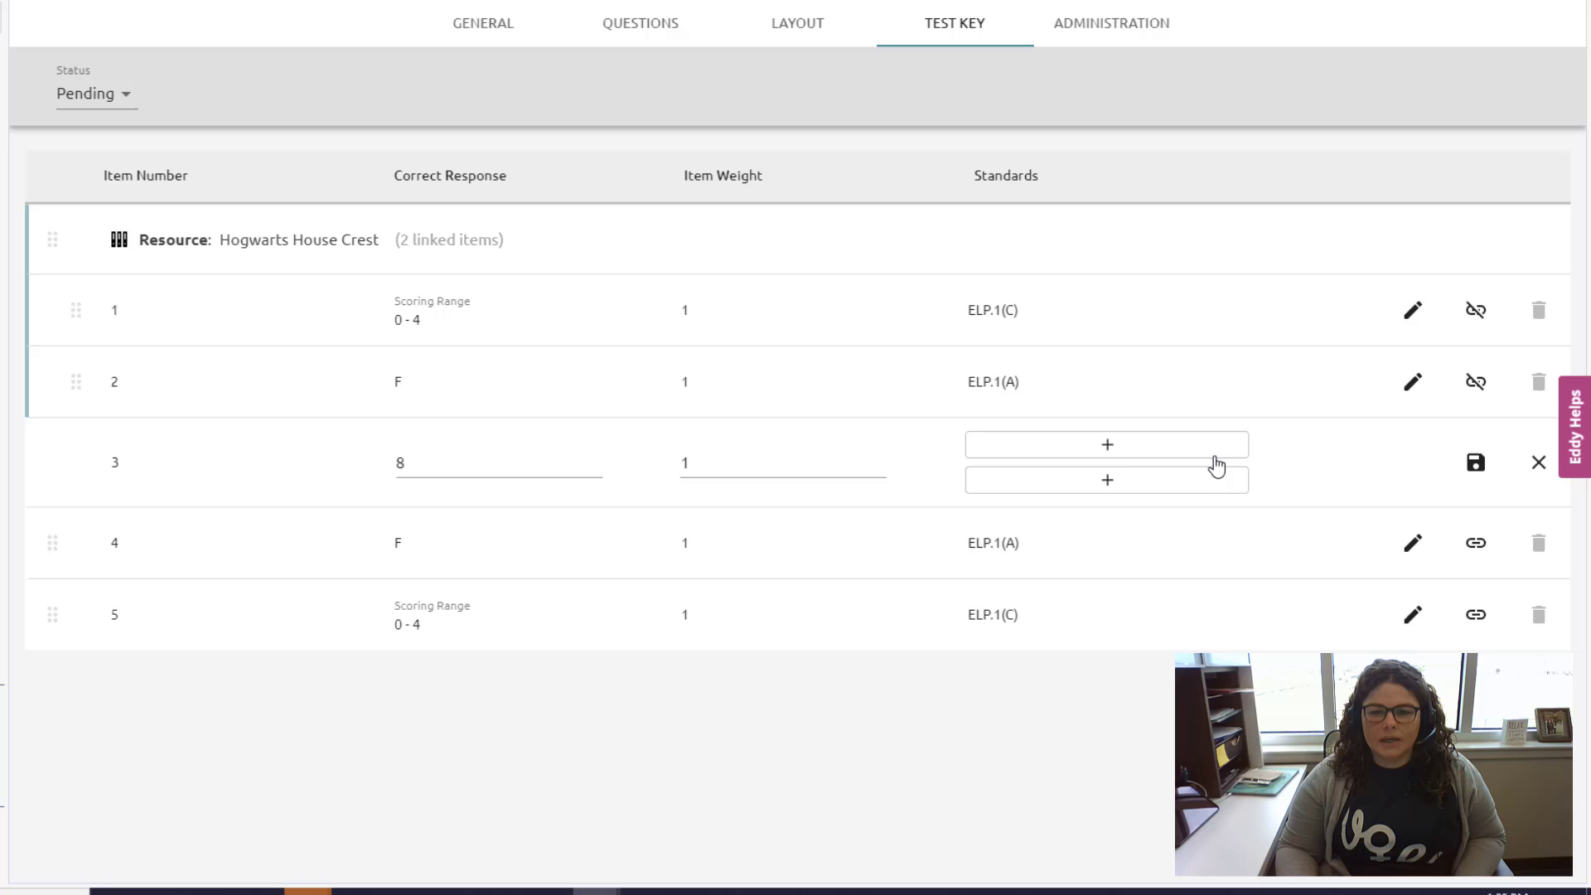
left_click(1108, 445)
left_click(810, 573)
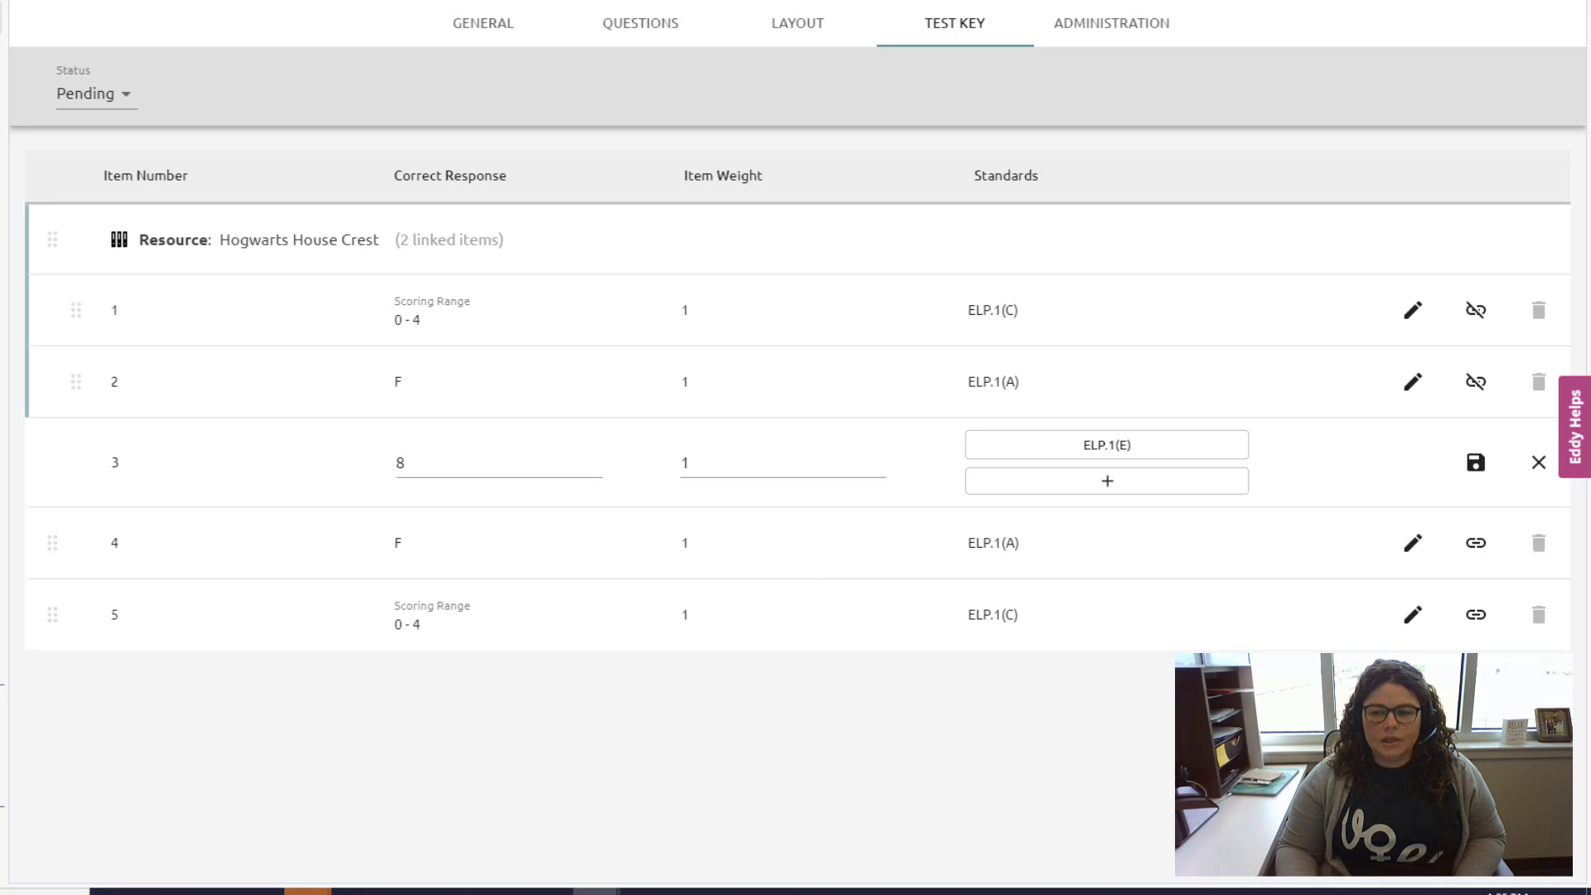
left_click(1475, 462)
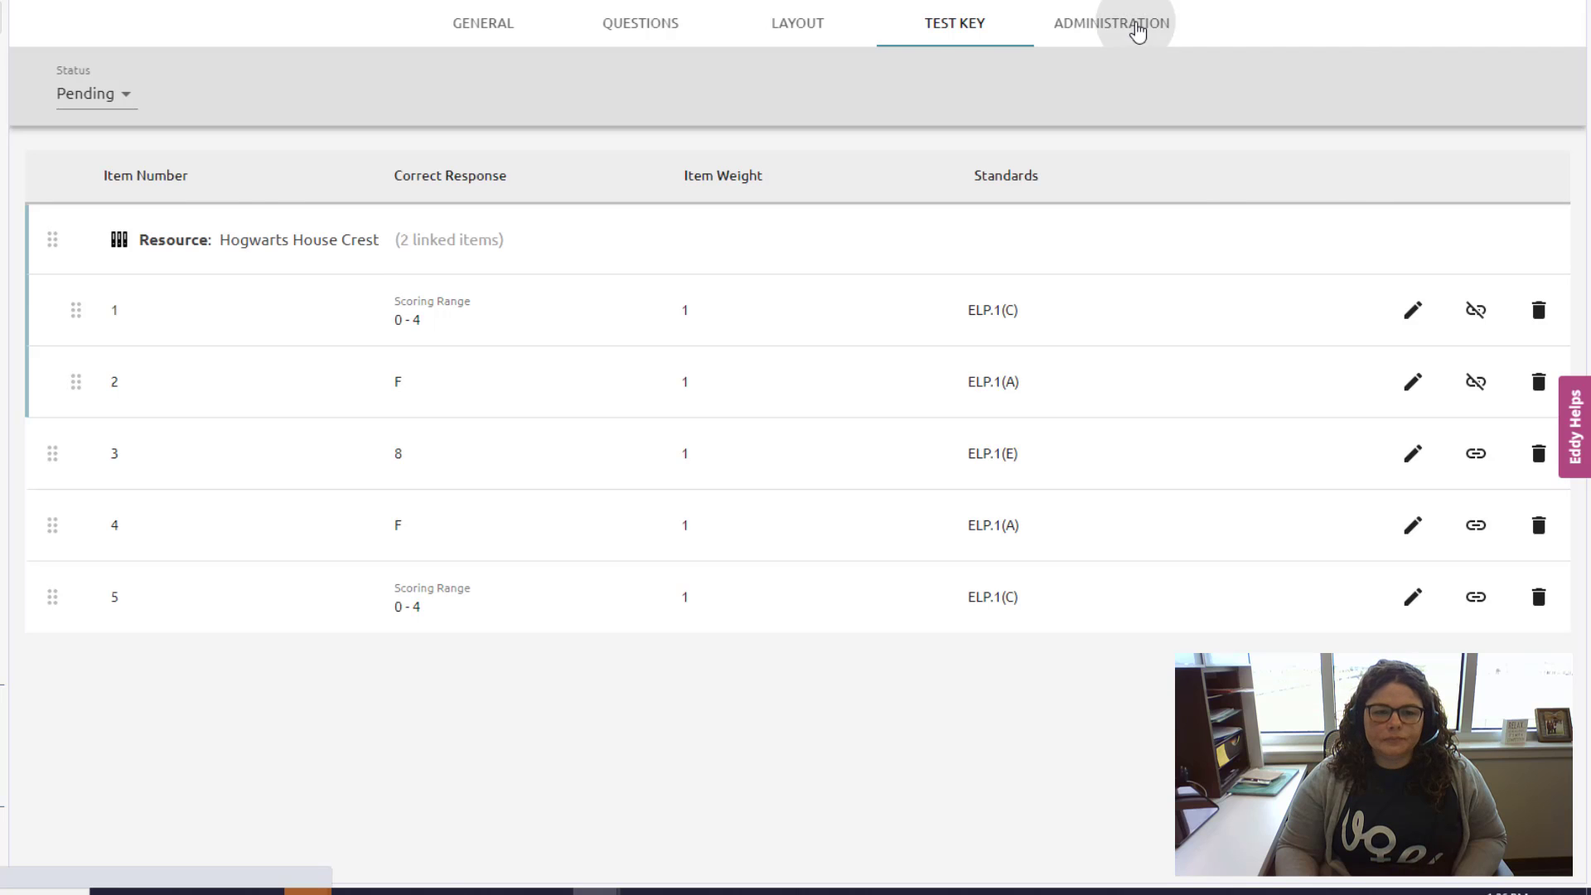
Preview the online version of the test and examine questions 1 through 5, including the Hogwarts House Crest resource.
left_click(1137, 31)
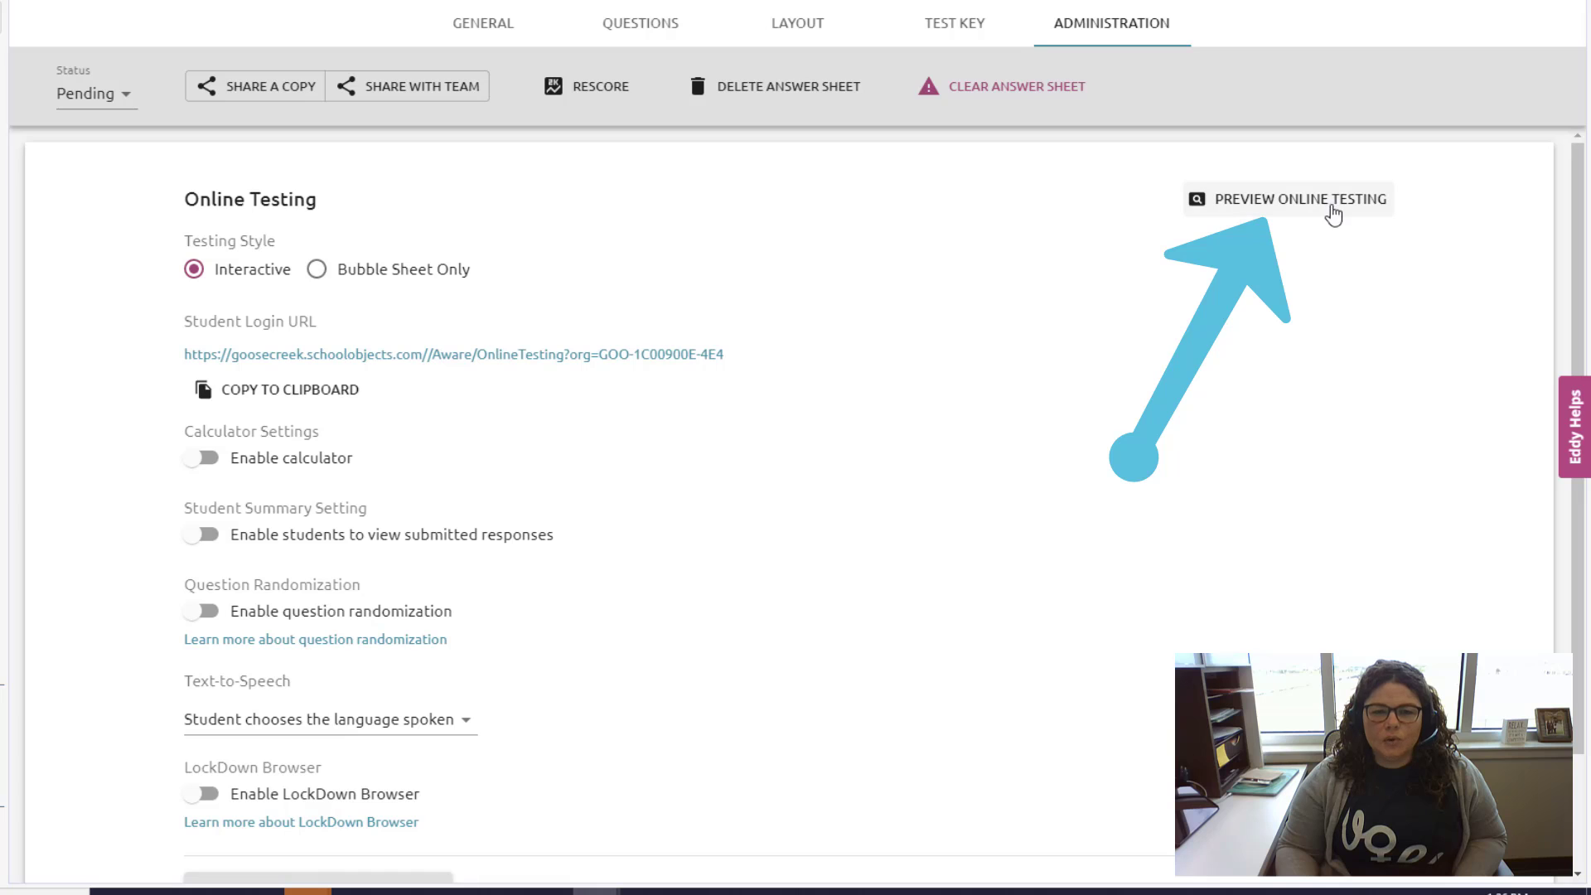
left_click(1299, 209)
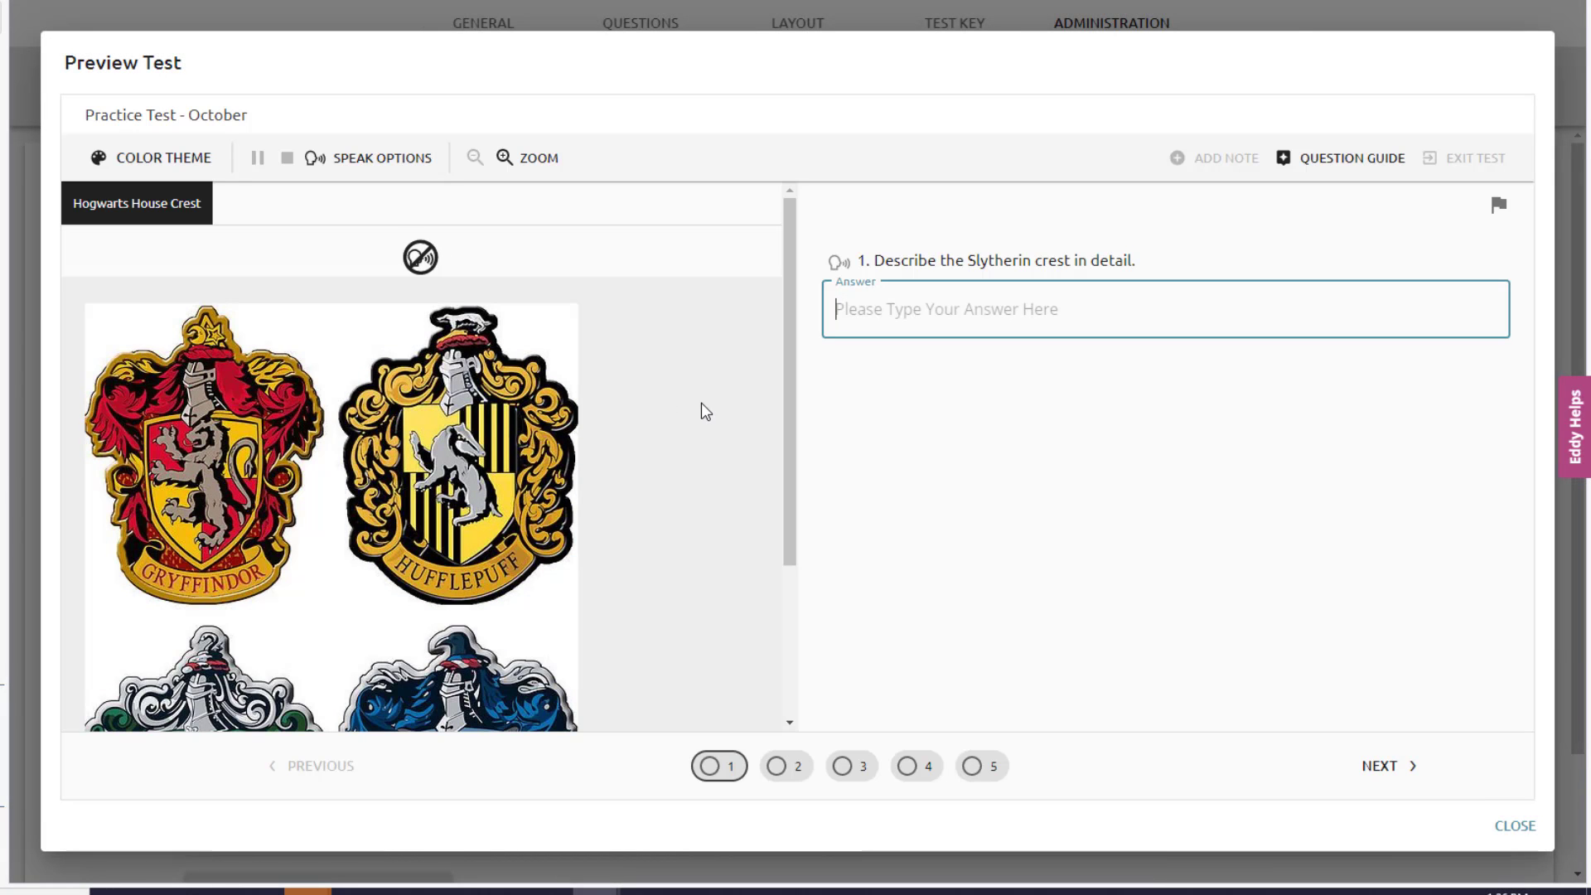
scroll(707, 412, "down", 3)
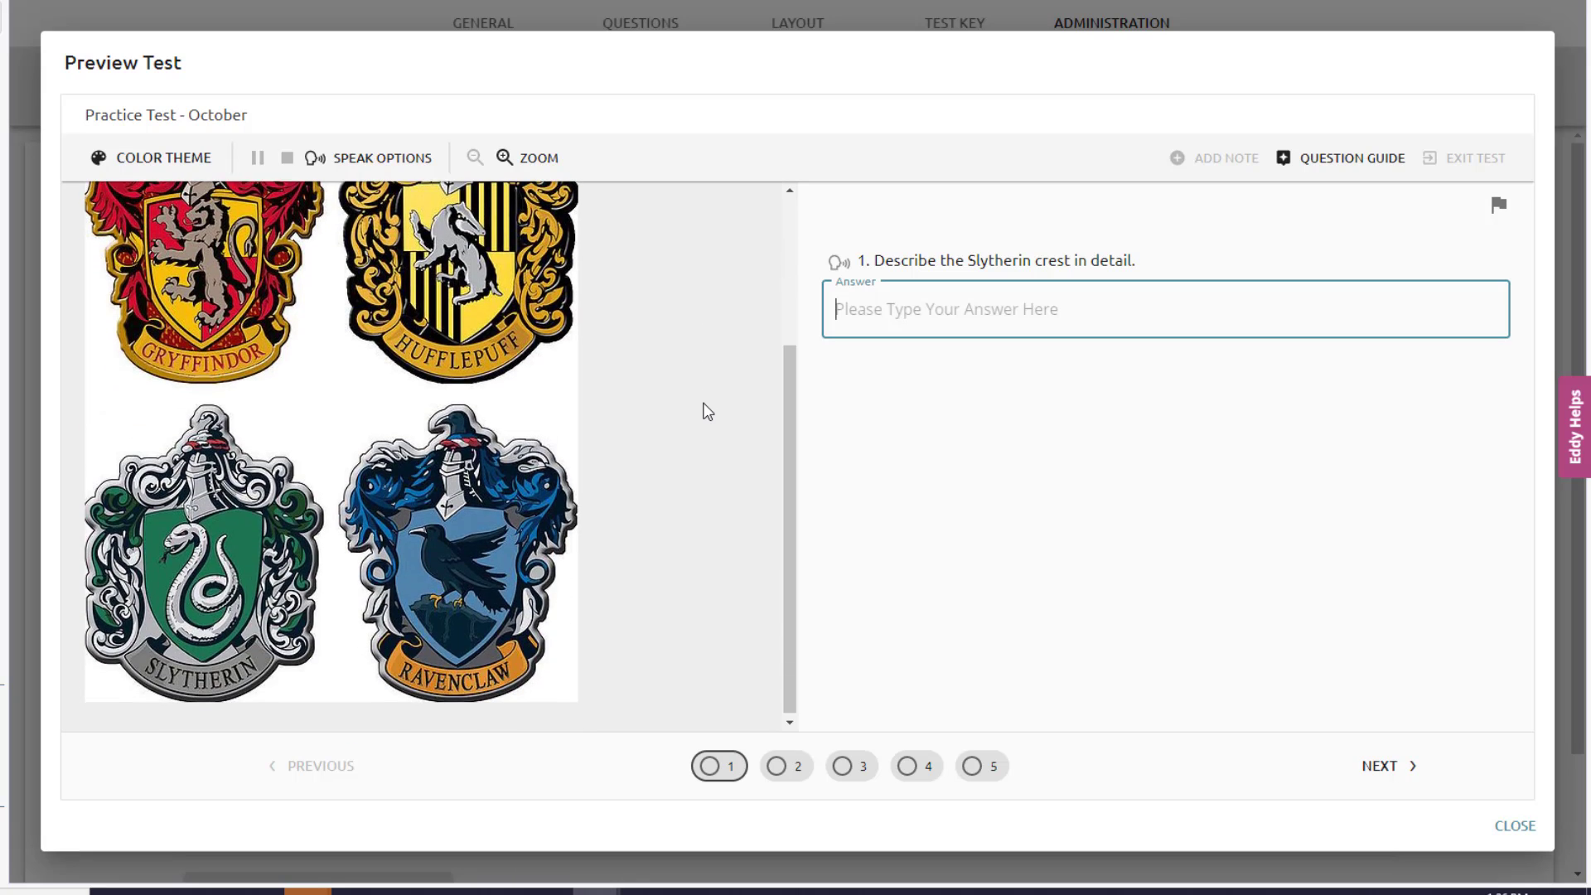
scroll(706, 411, "up", 3)
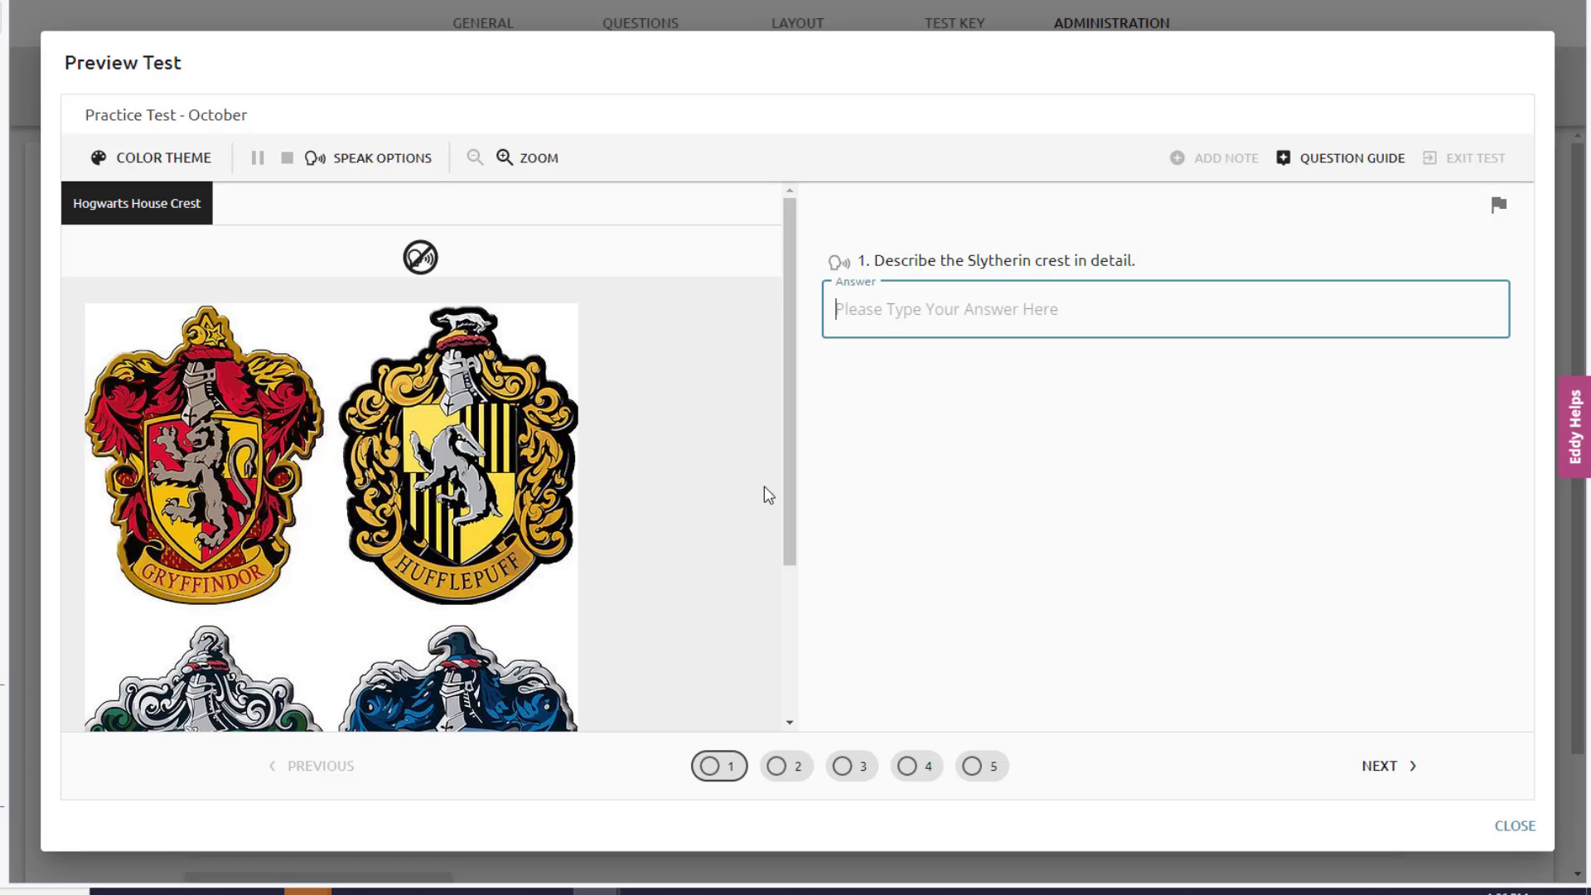
left_click(1382, 766)
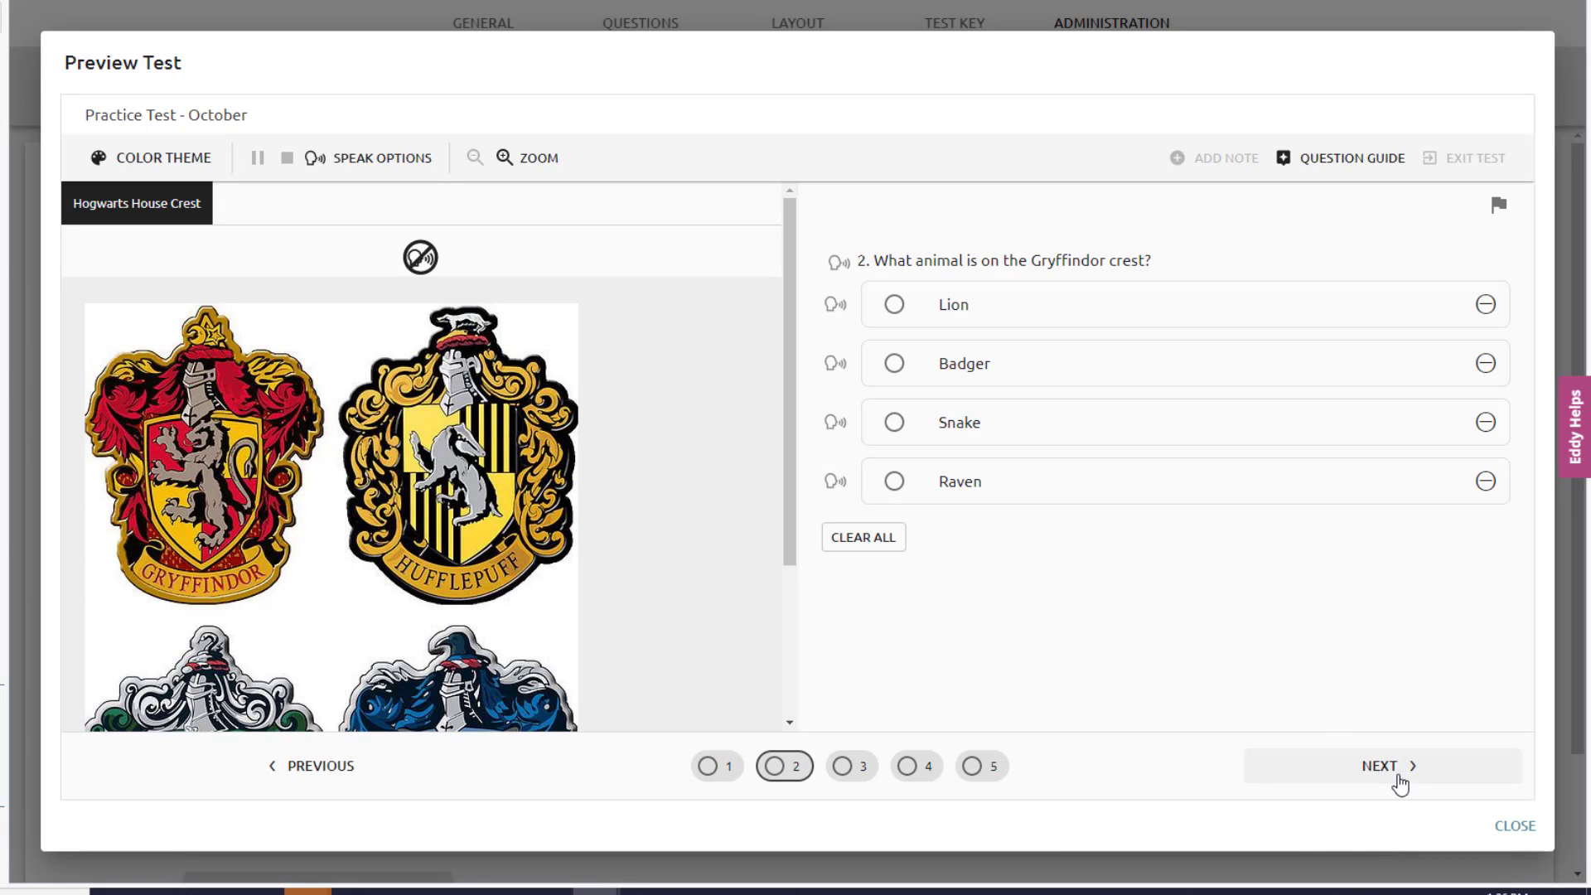
left_click(1400, 780)
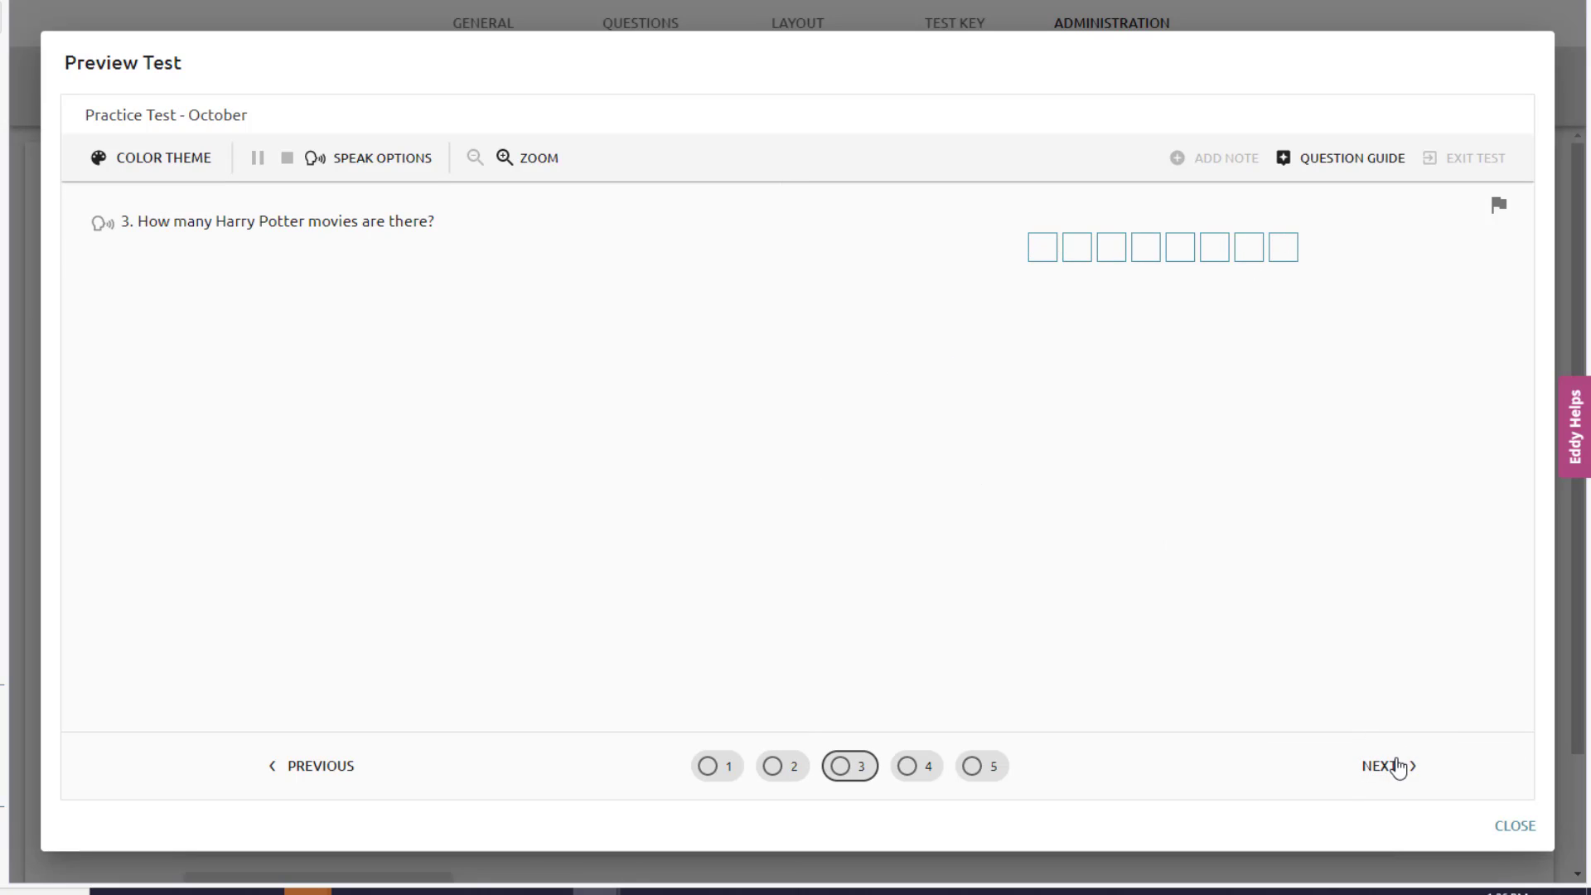
left_click(1394, 779)
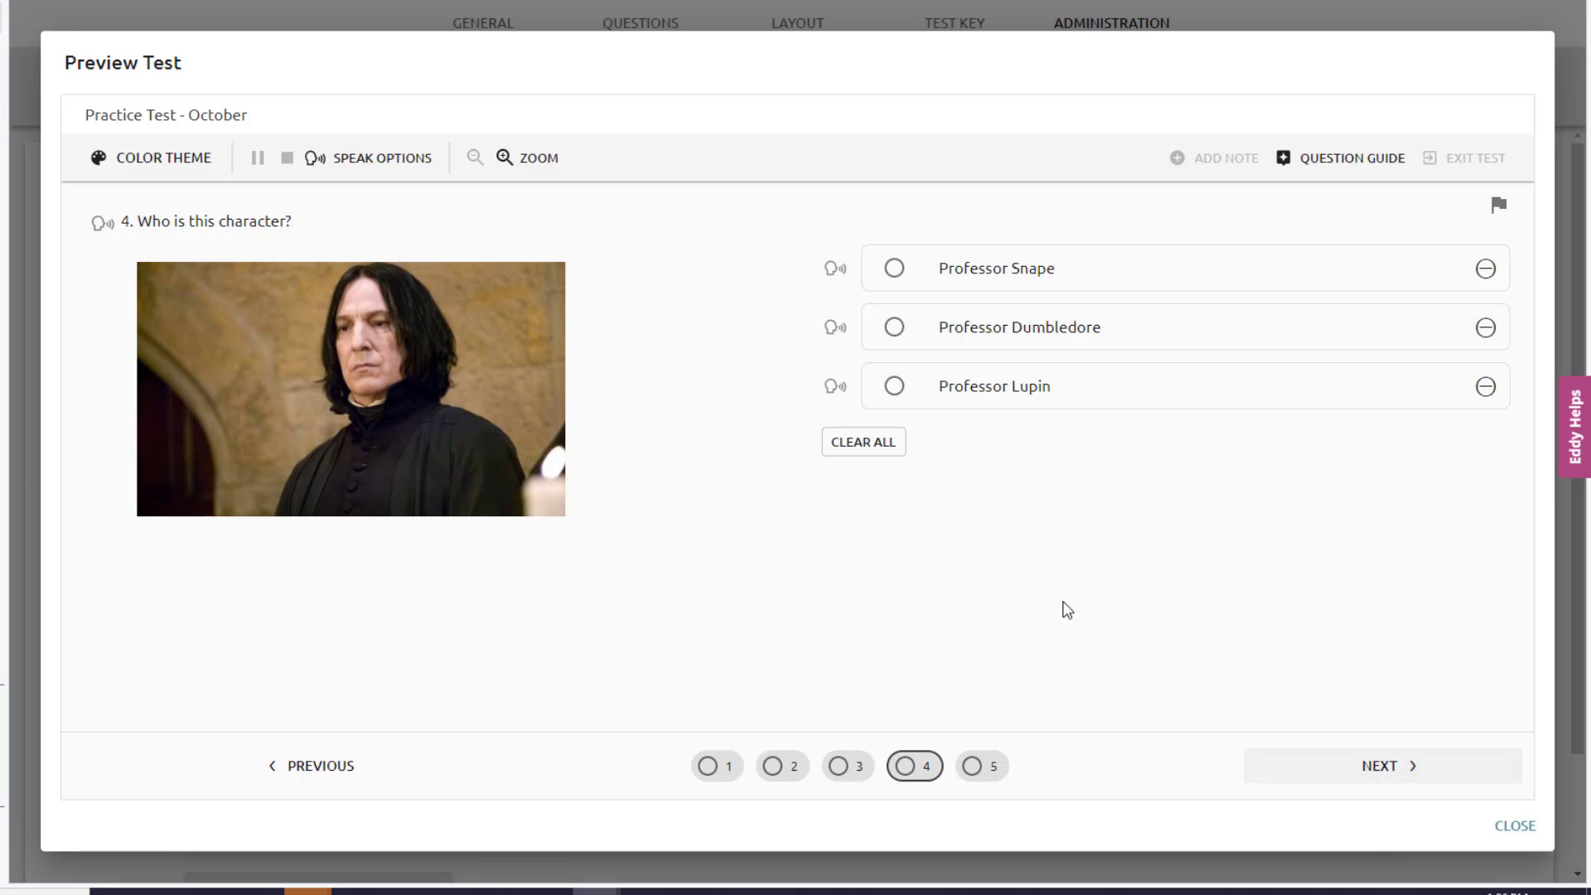
left_click(1380, 775)
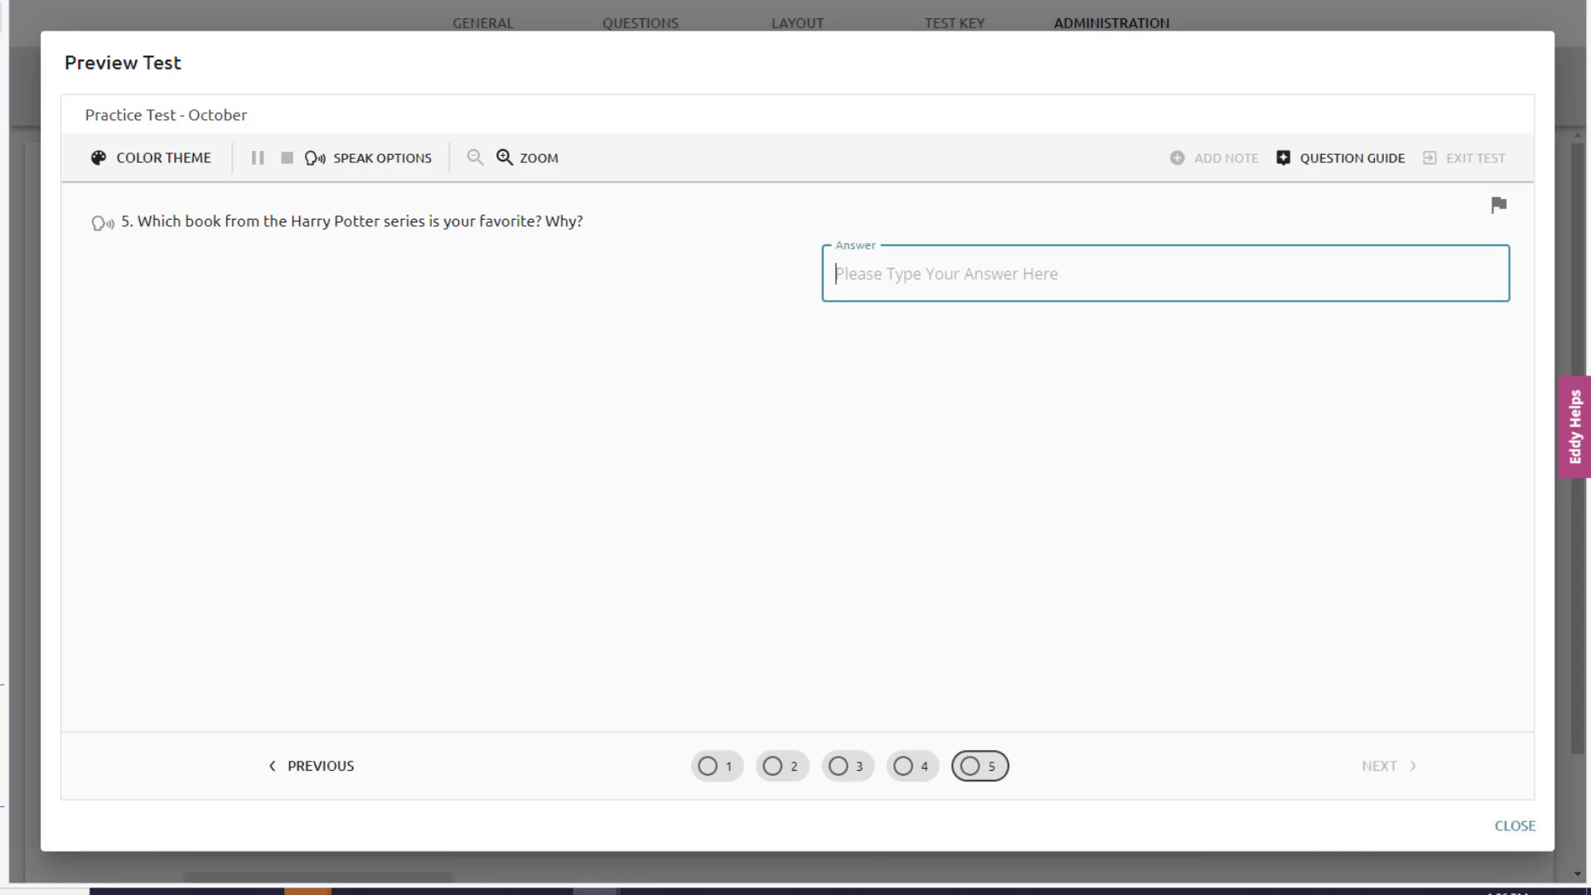
Try out question 5's answer box in the preview with a long string of filler text, and close the preview.
type("adfja;dlfjadlfja")
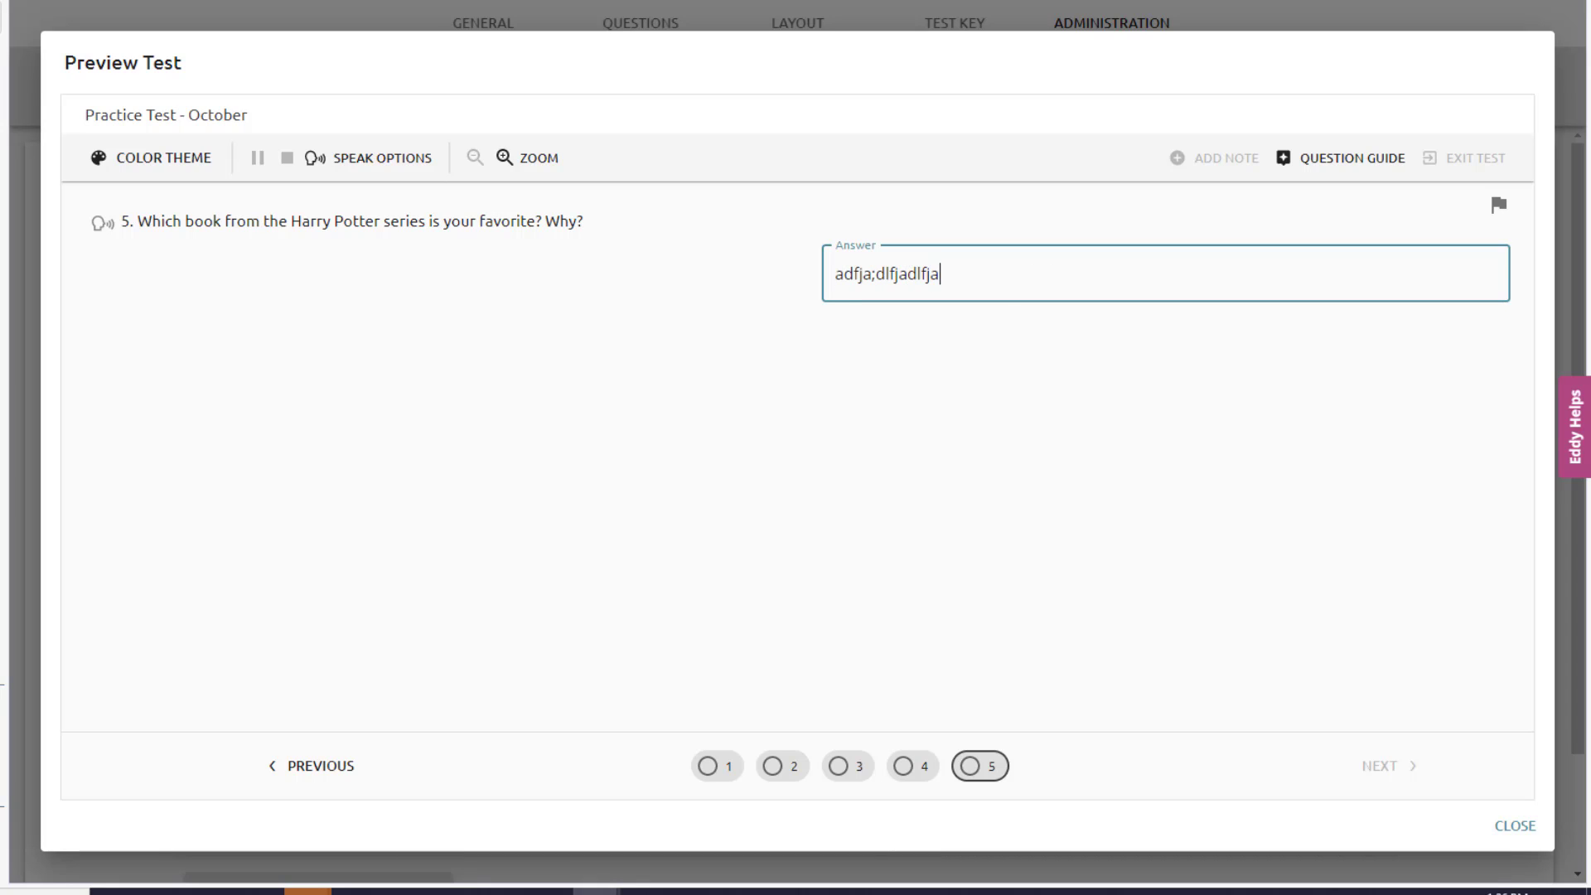
type("dlfjaldfjaldjfjjjjjjjjjjjjjjjjjj")
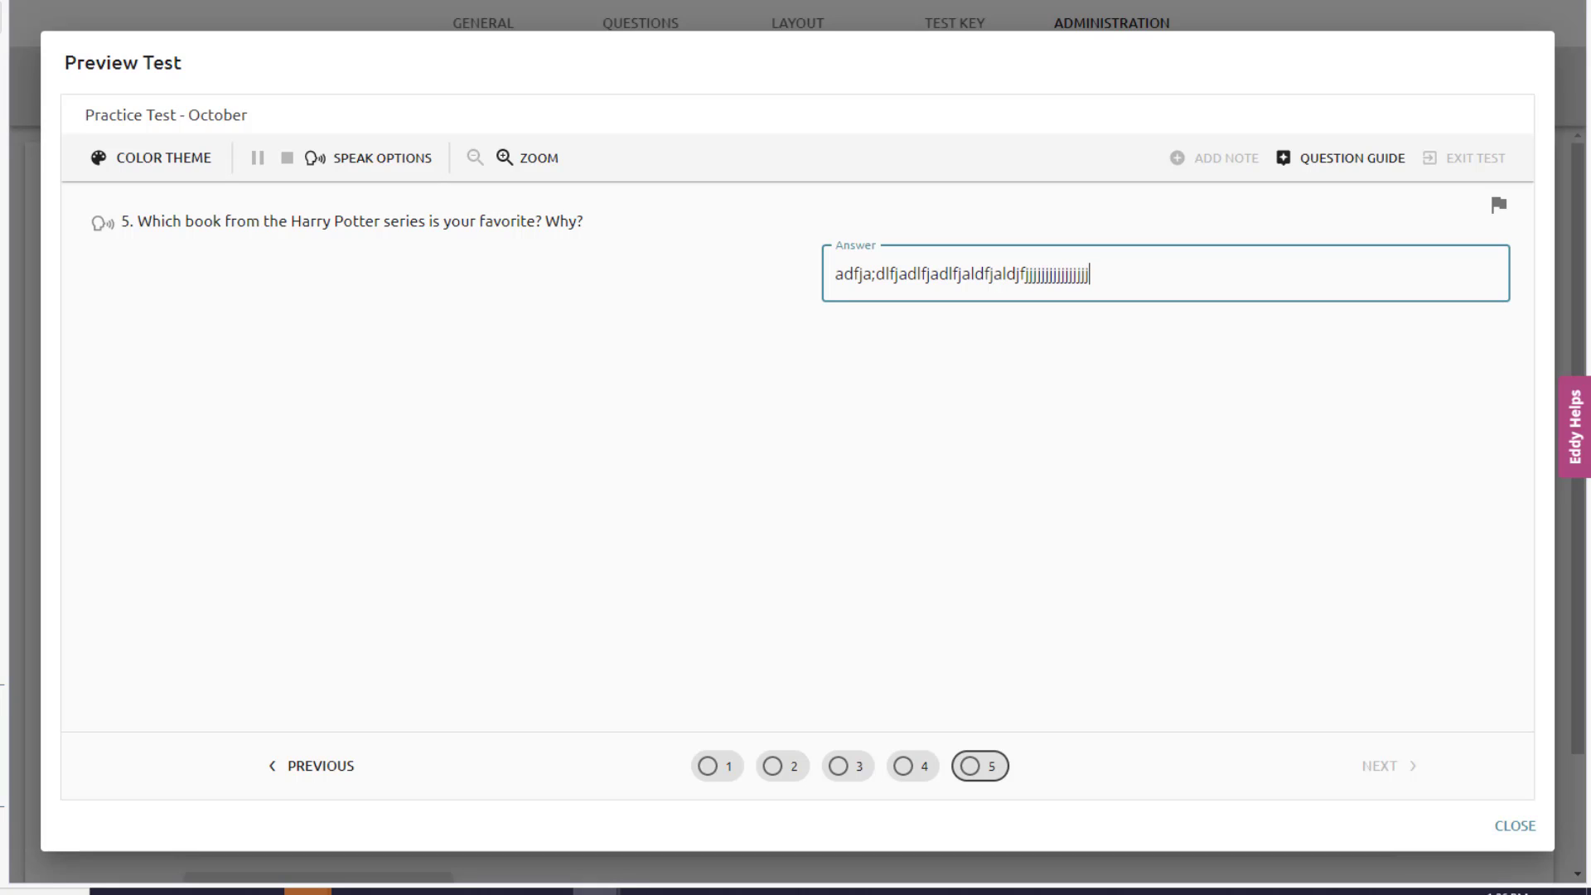
type("jjjjjjjjjjjjjjjjjjjjjjjjjjjjjjjjjjjjjjjjjjjjjjjjjjjjjjjjjjjjjjjjjjjjjjjjjjjjjjjjj")
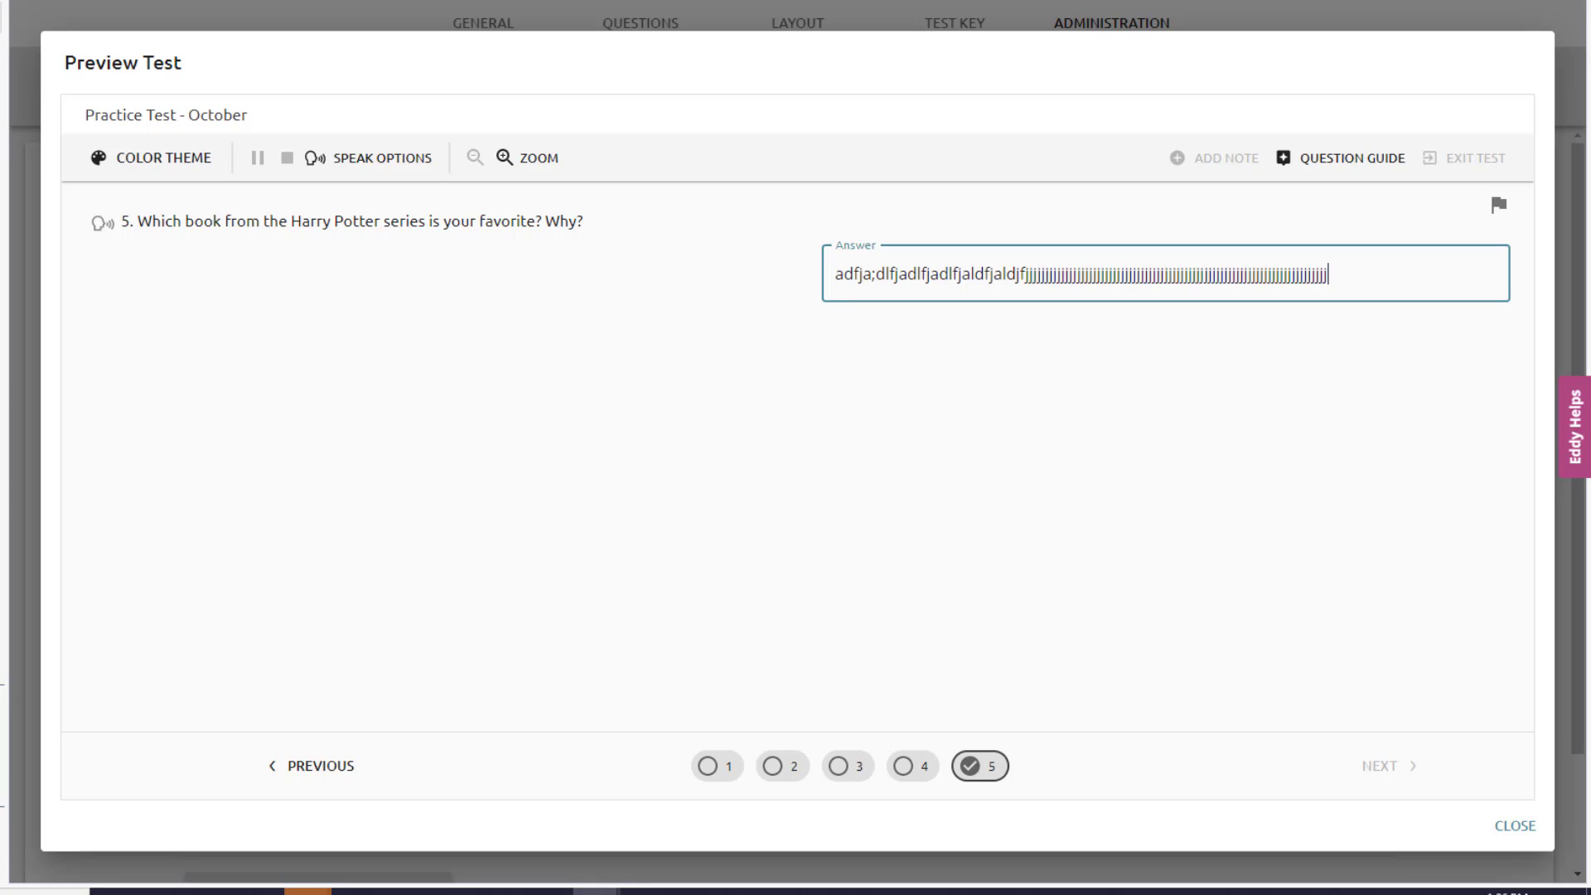
type("jjjjjjjjjjjjjjjjjjjjjjjjjjjjjjjjjjjjjjjjjjjjjjjjjjjjjjjjjjjjjjjjjjjjjjjjjjjjjjjjjj")
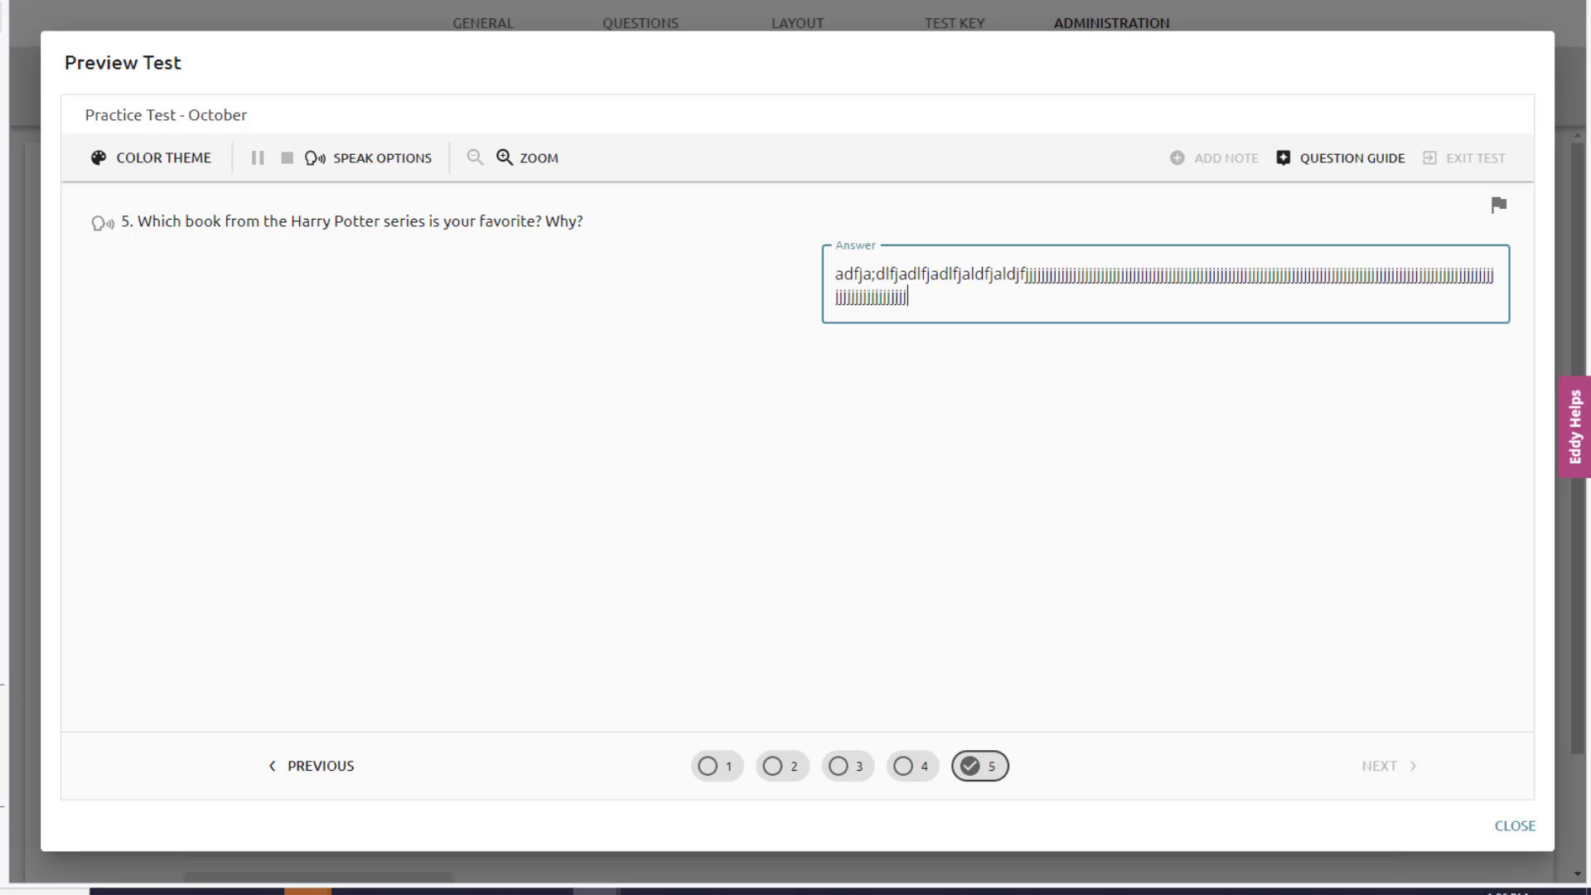
type("jjjjjjjjjjjjjjjj")
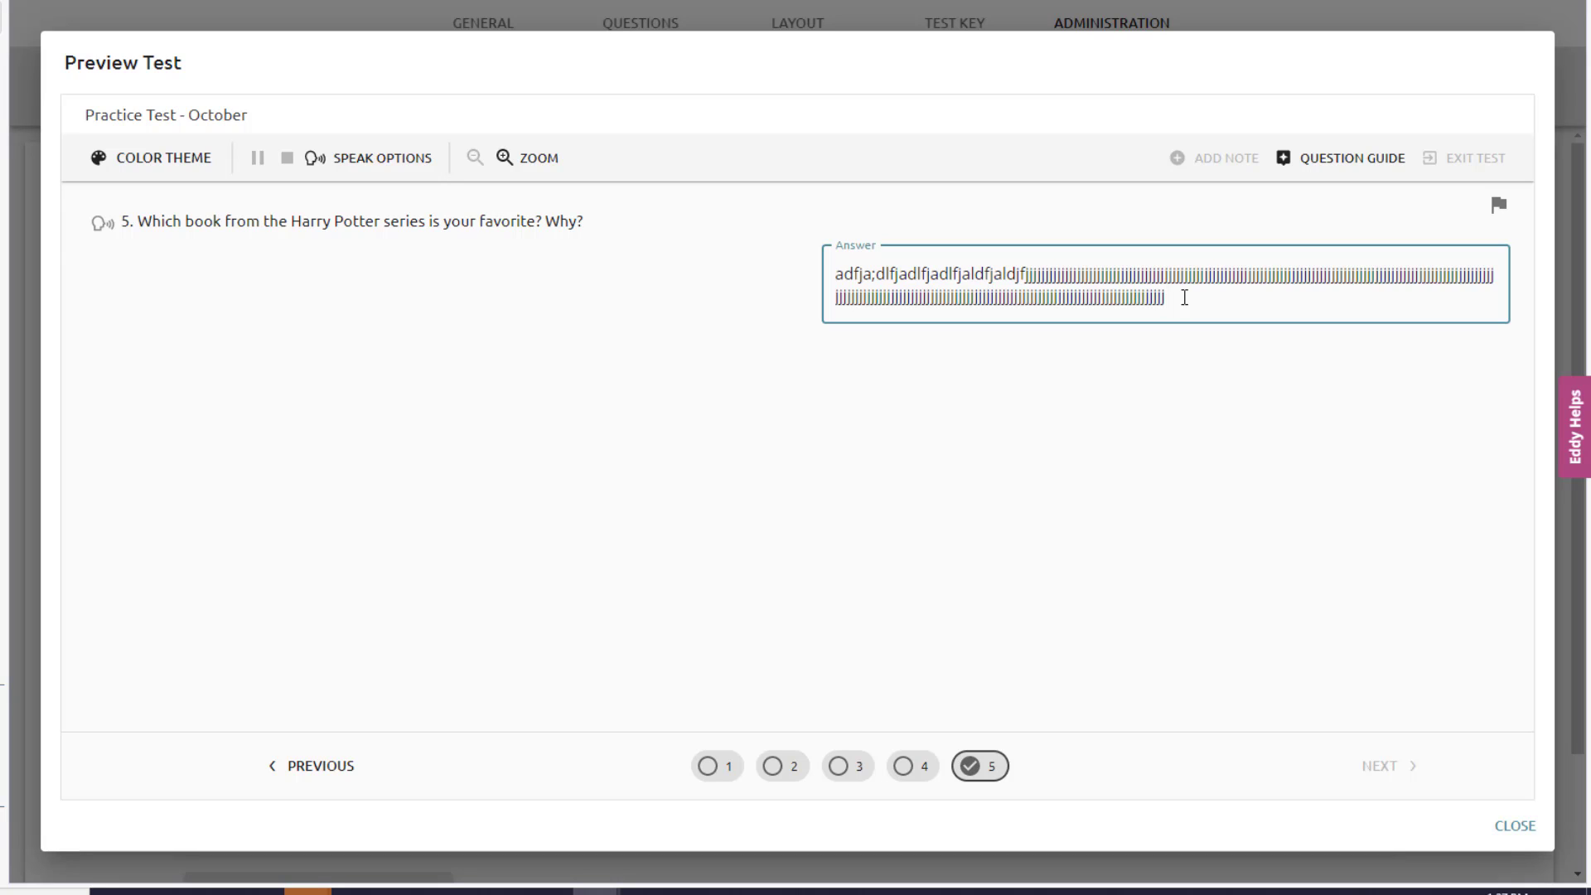
left_click(1517, 827)
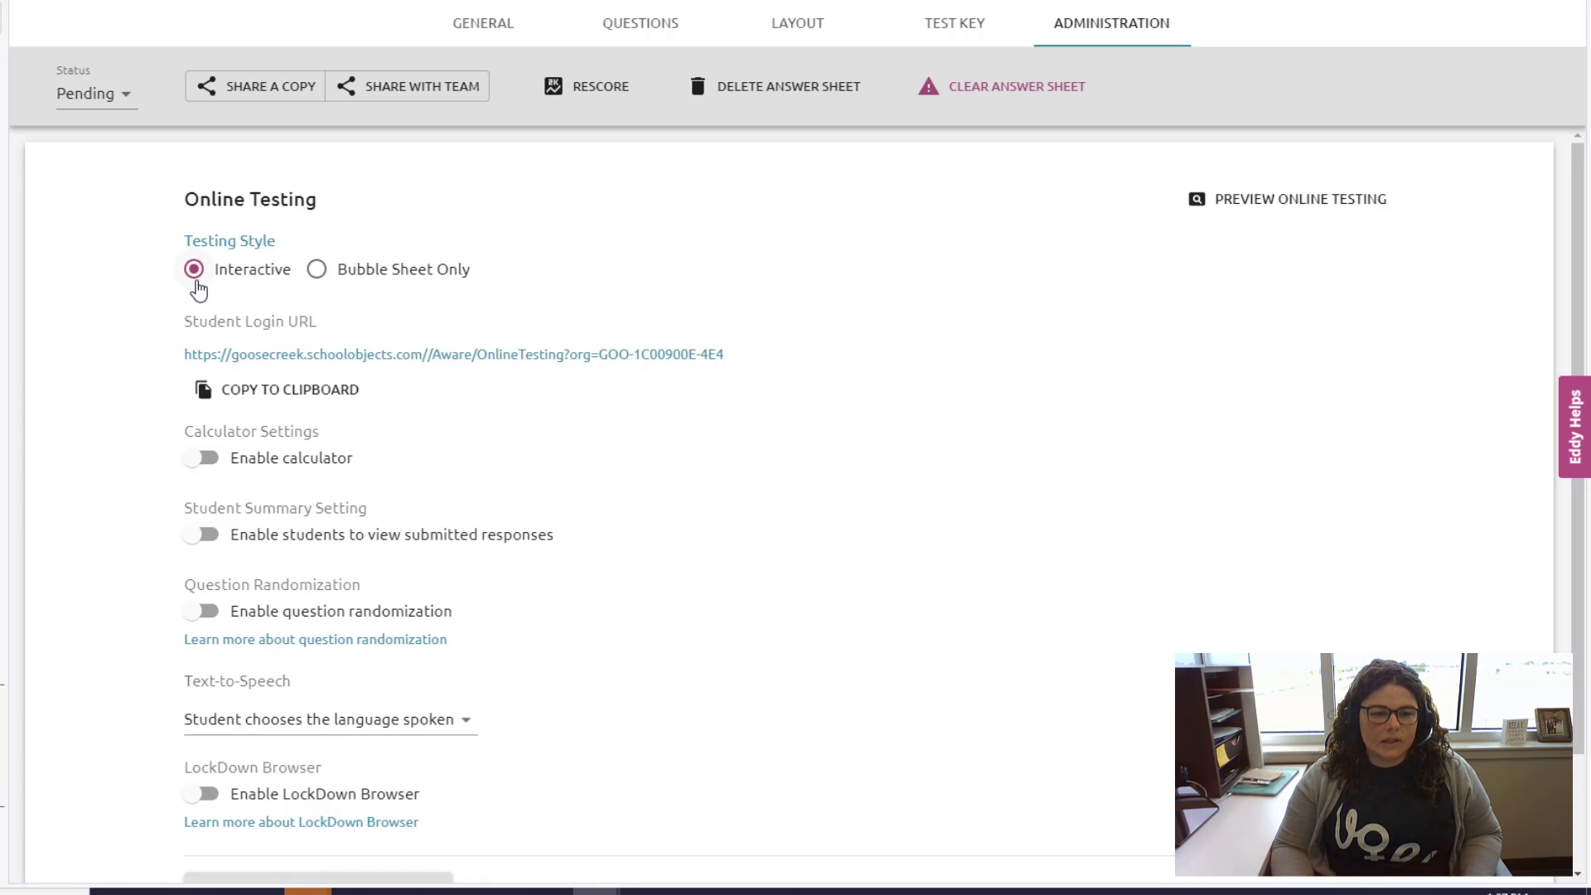
Look over the online testing settings, enable question randomization, and acknowledge the reminder about linked resources.
scroll(168, 296, "down", 2)
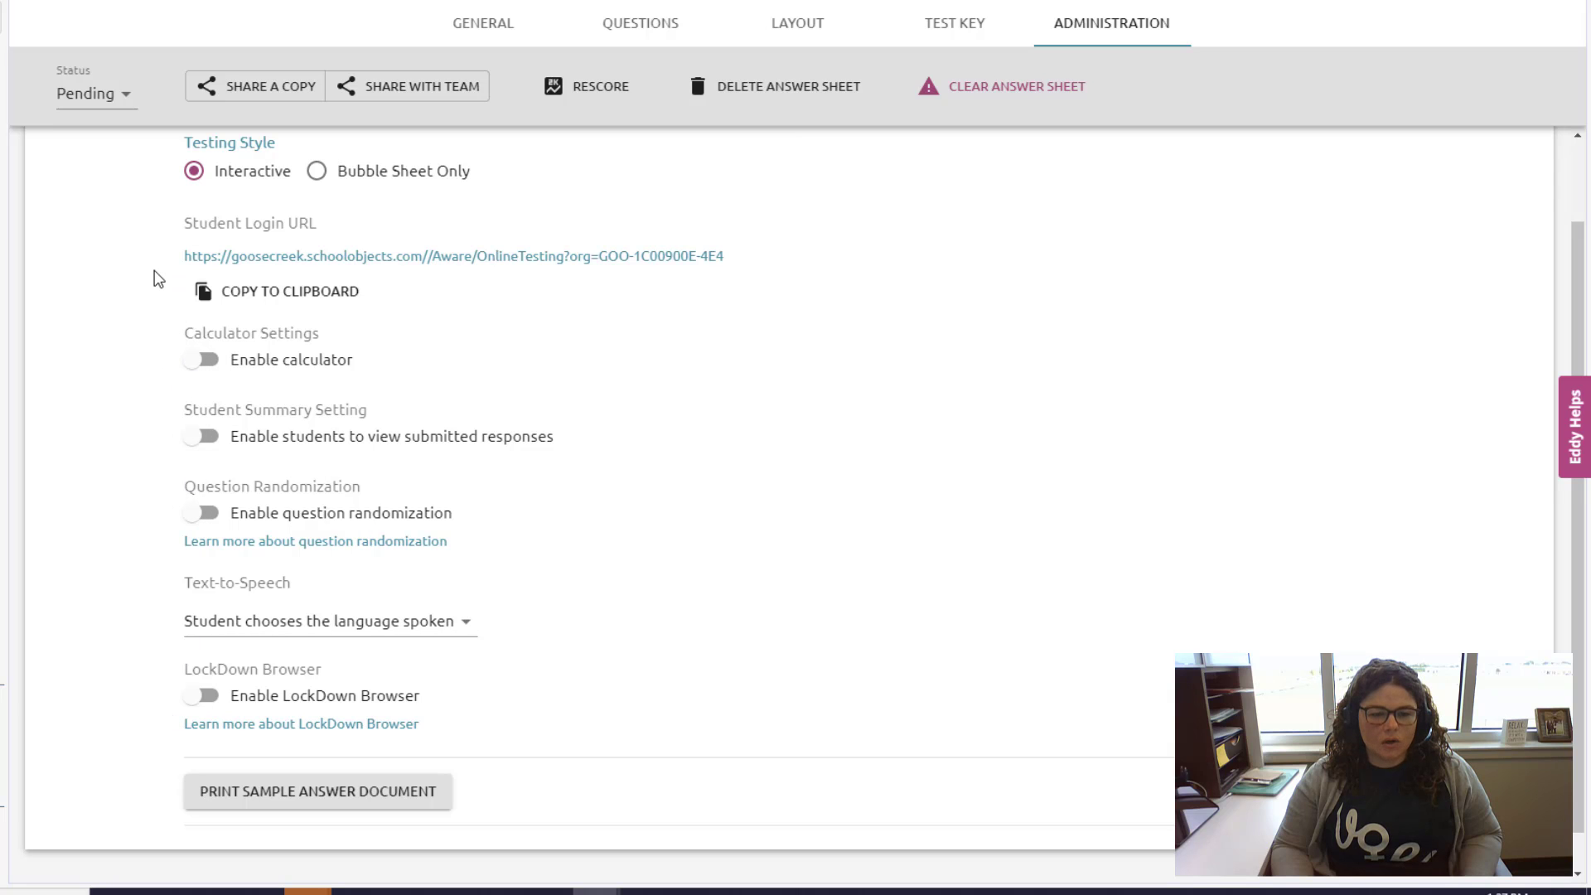
scroll(157, 278, "up", 2)
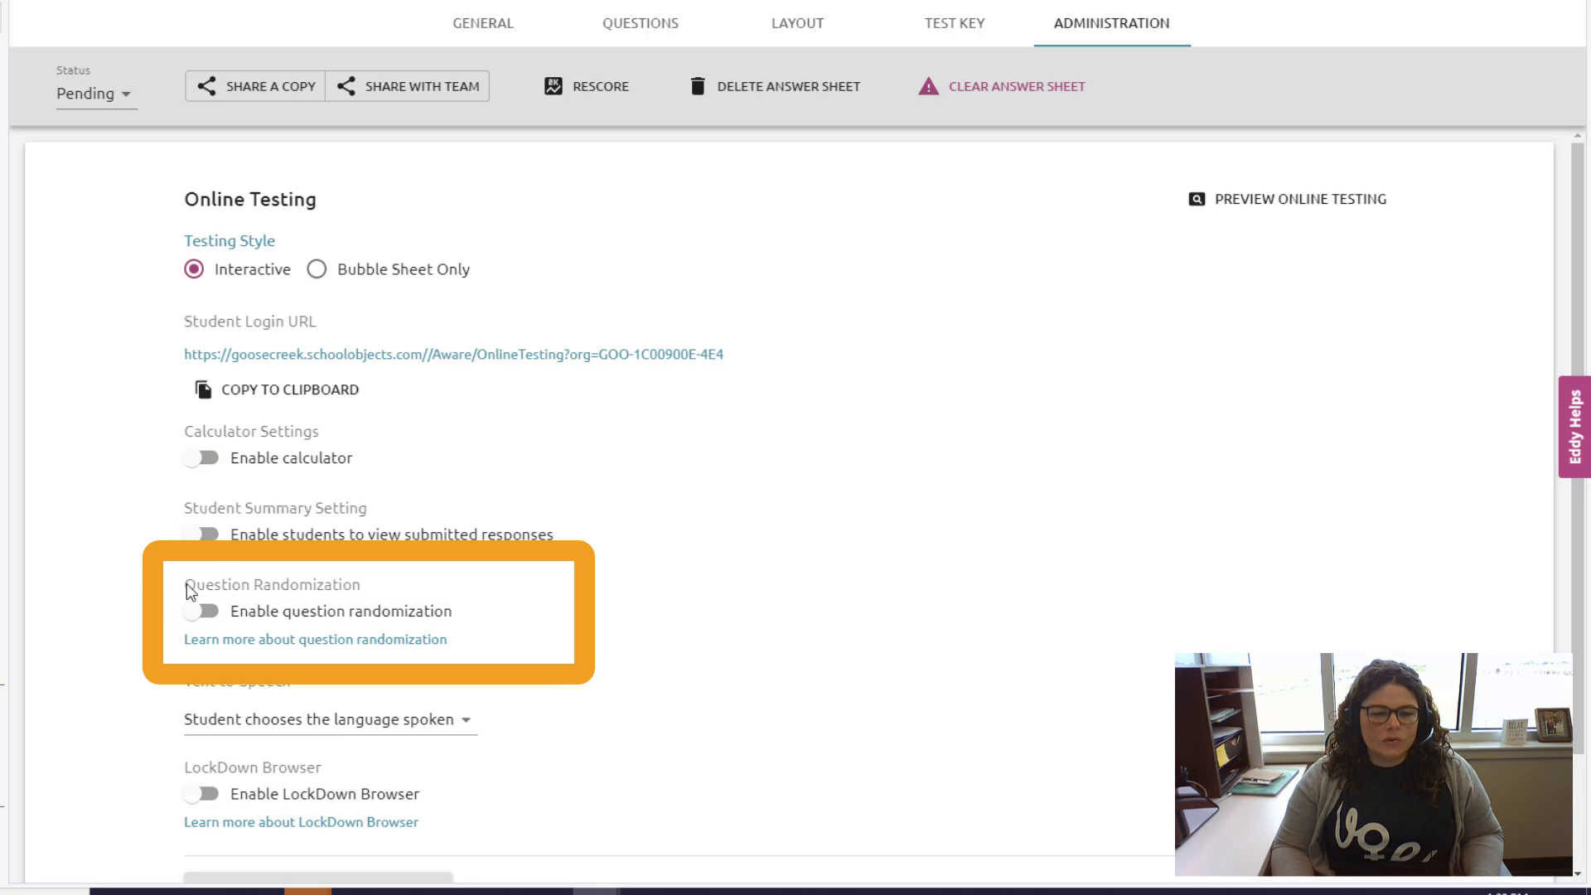
left_click(207, 613)
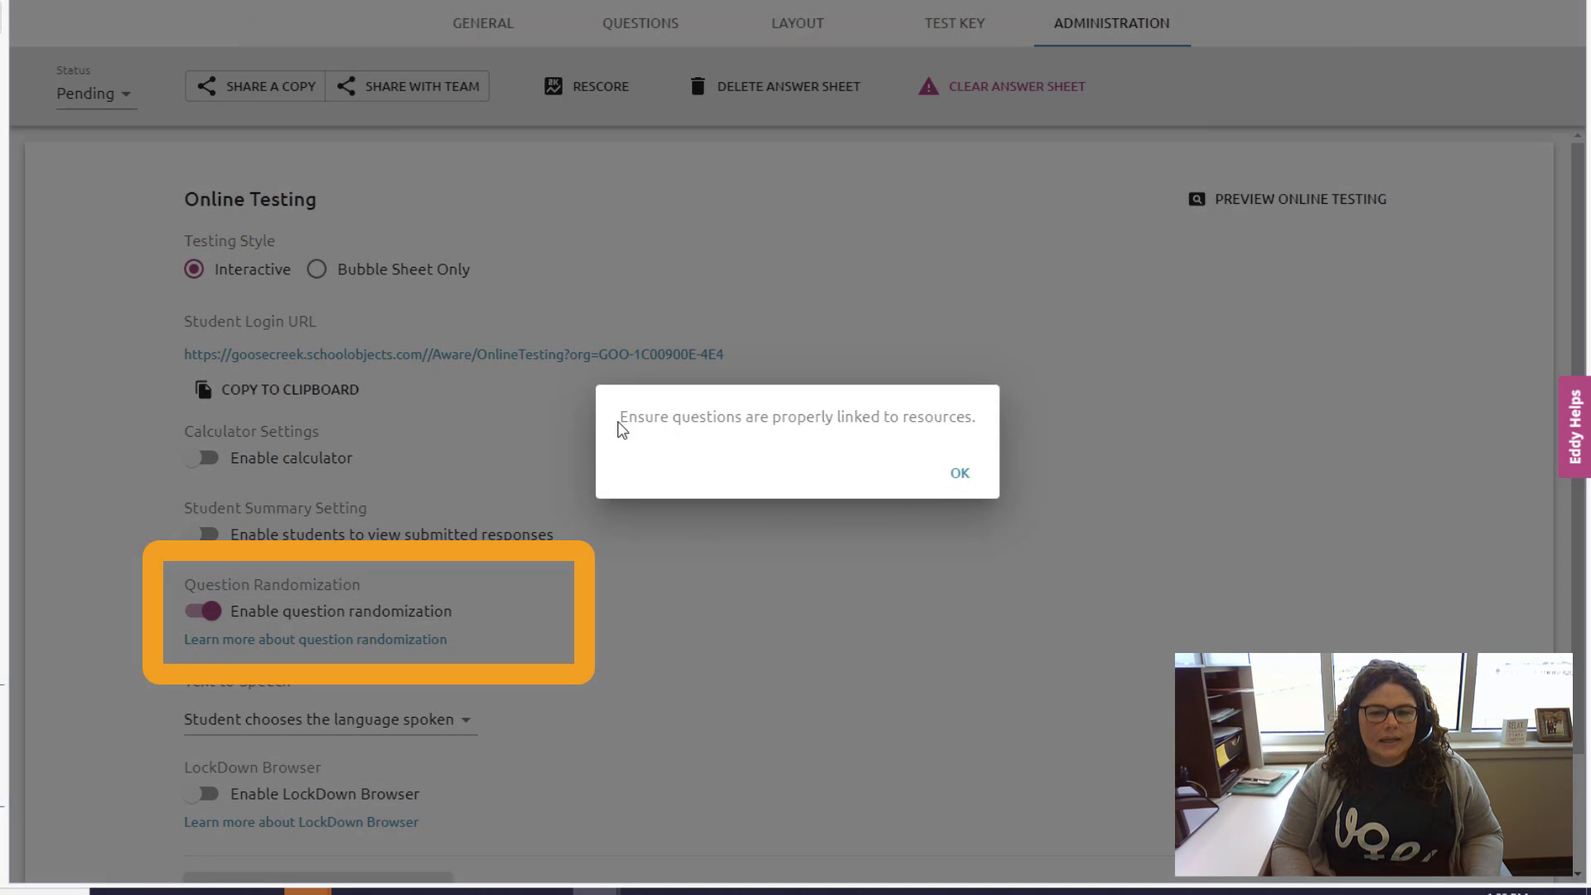
left_click(960, 475)
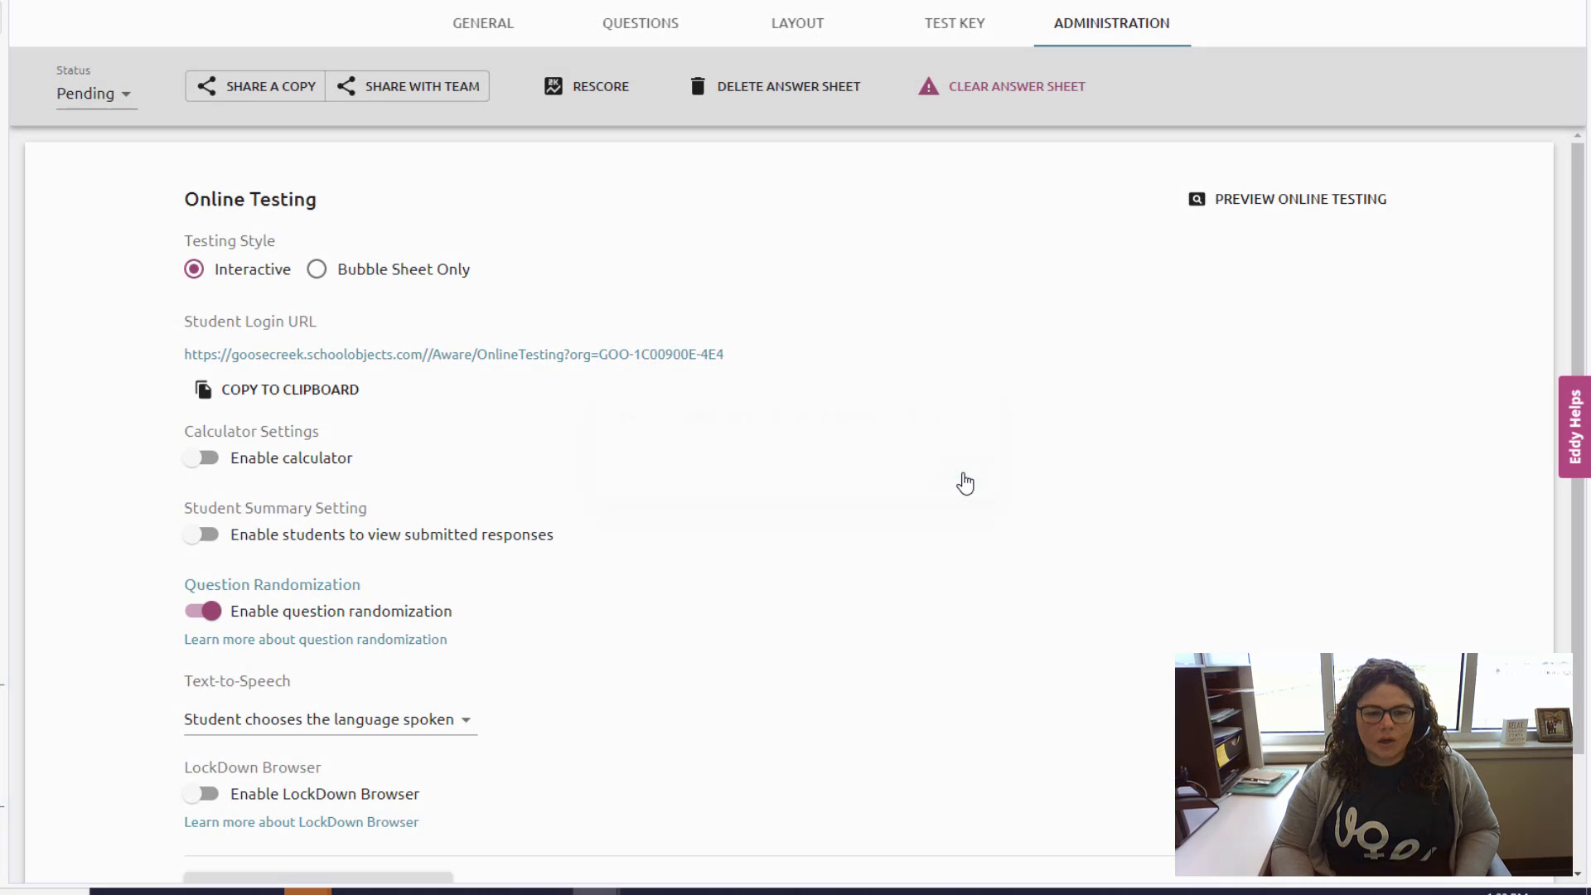
Review the text-to-speech language options and select "Student chooses the language spoken".
scroll(585, 589, "down", 1)
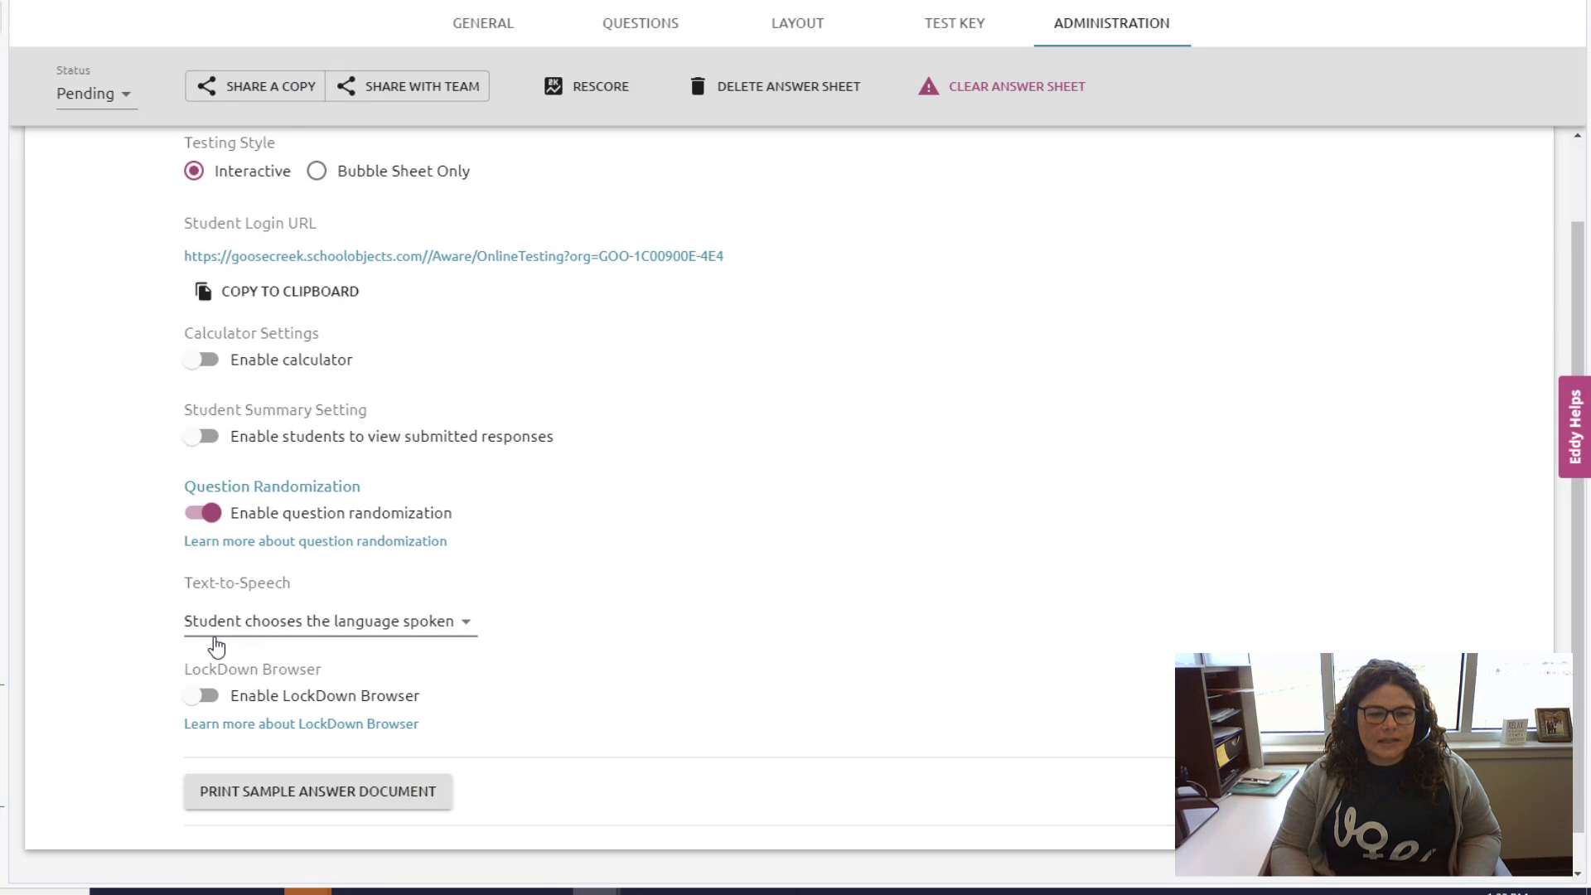
left_click(464, 633)
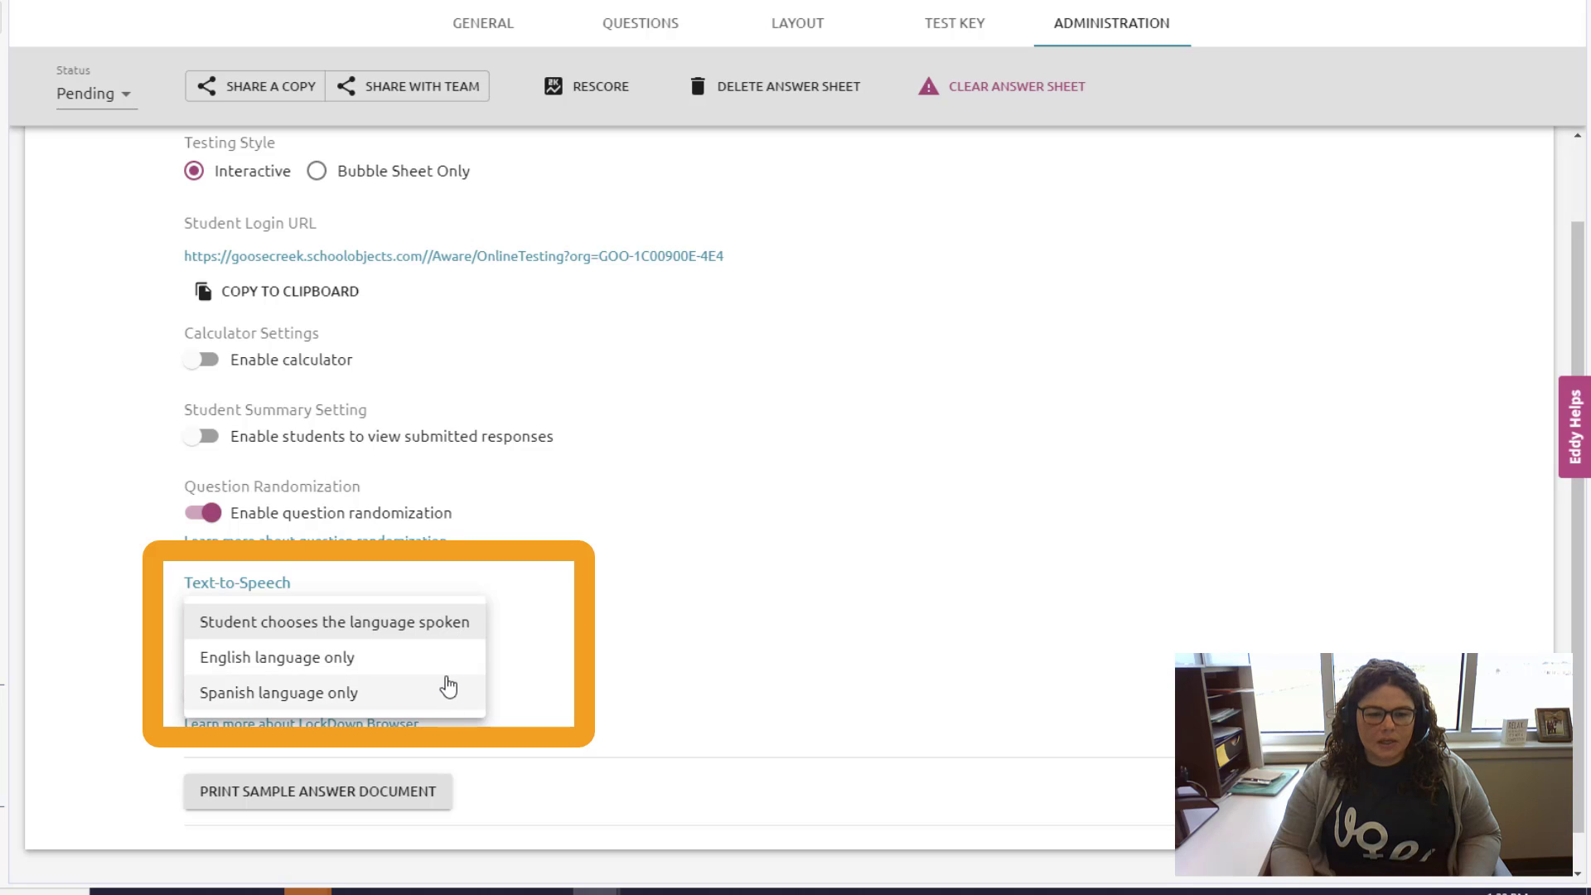
left_click(394, 623)
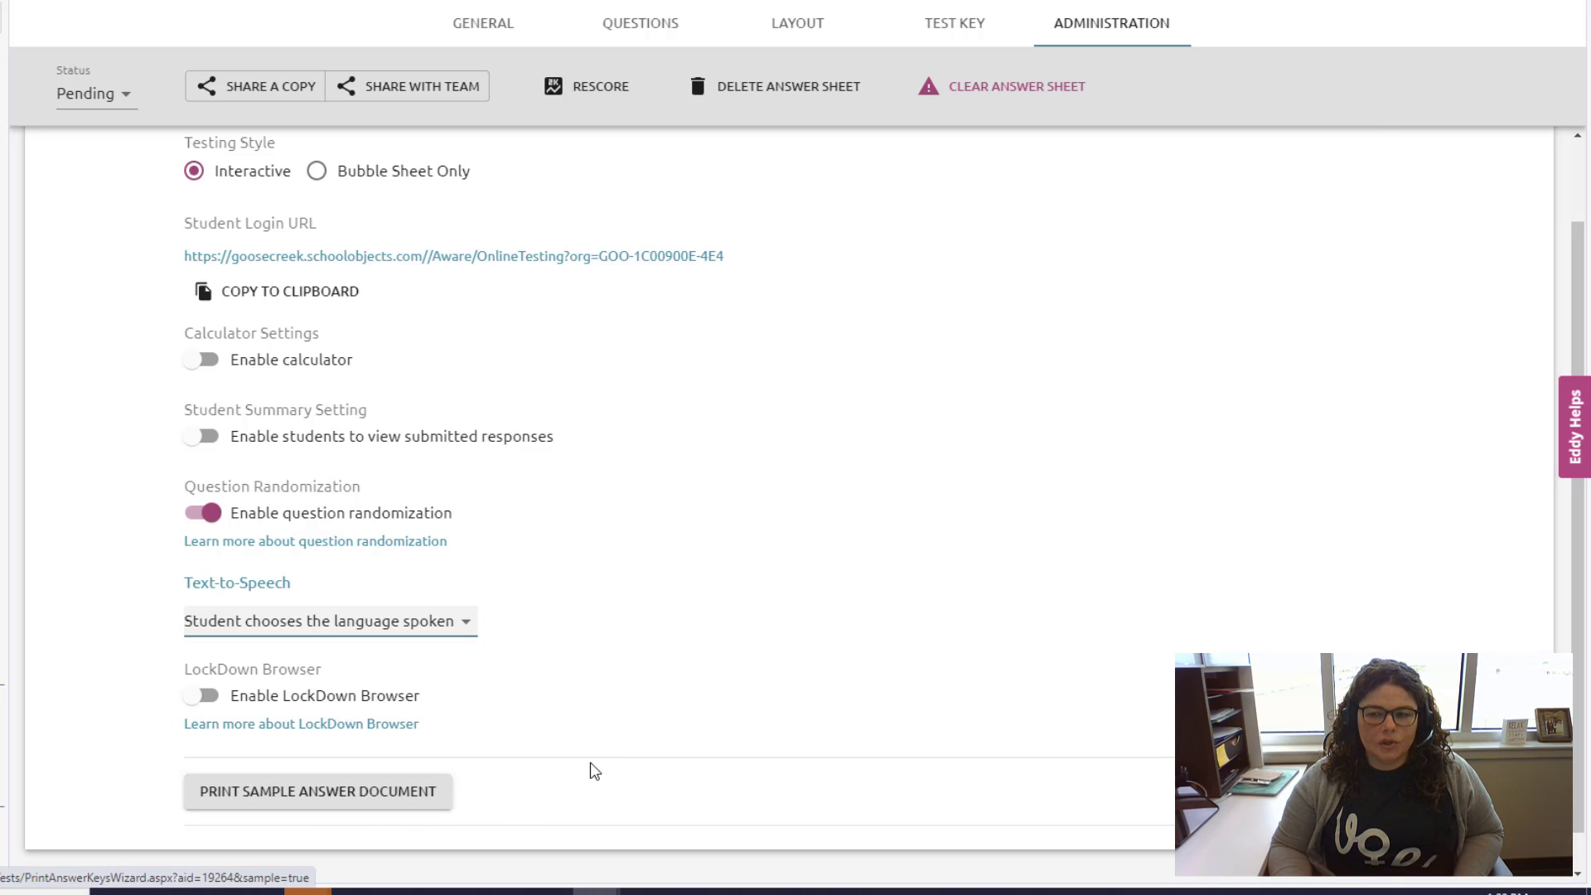
Set the test's status to Active.
scroll(648, 731, "up", 1)
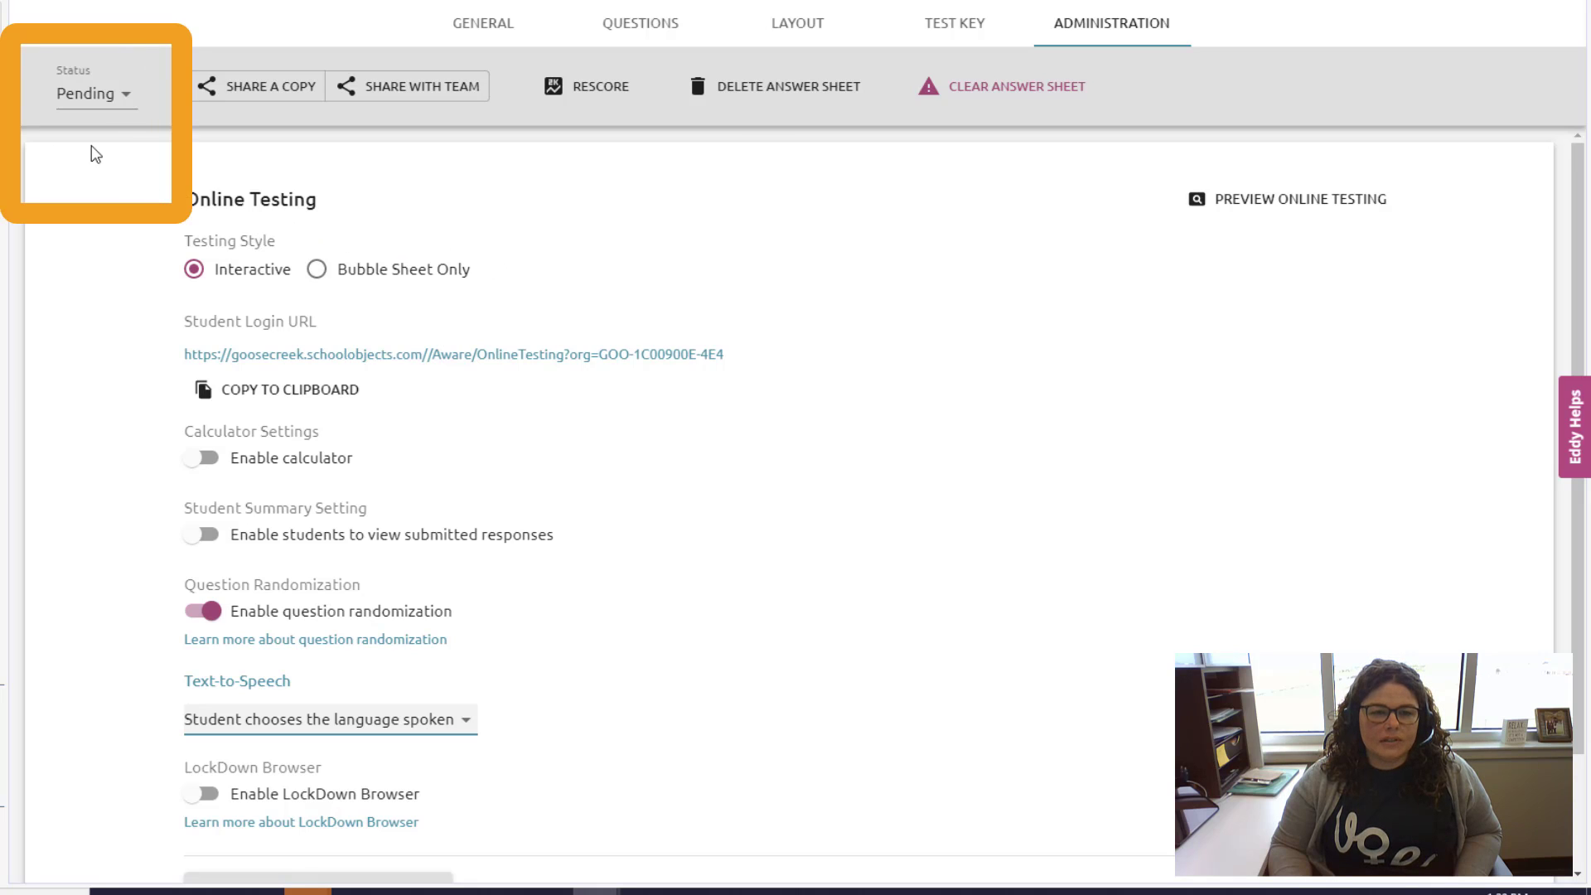
left_click(123, 104)
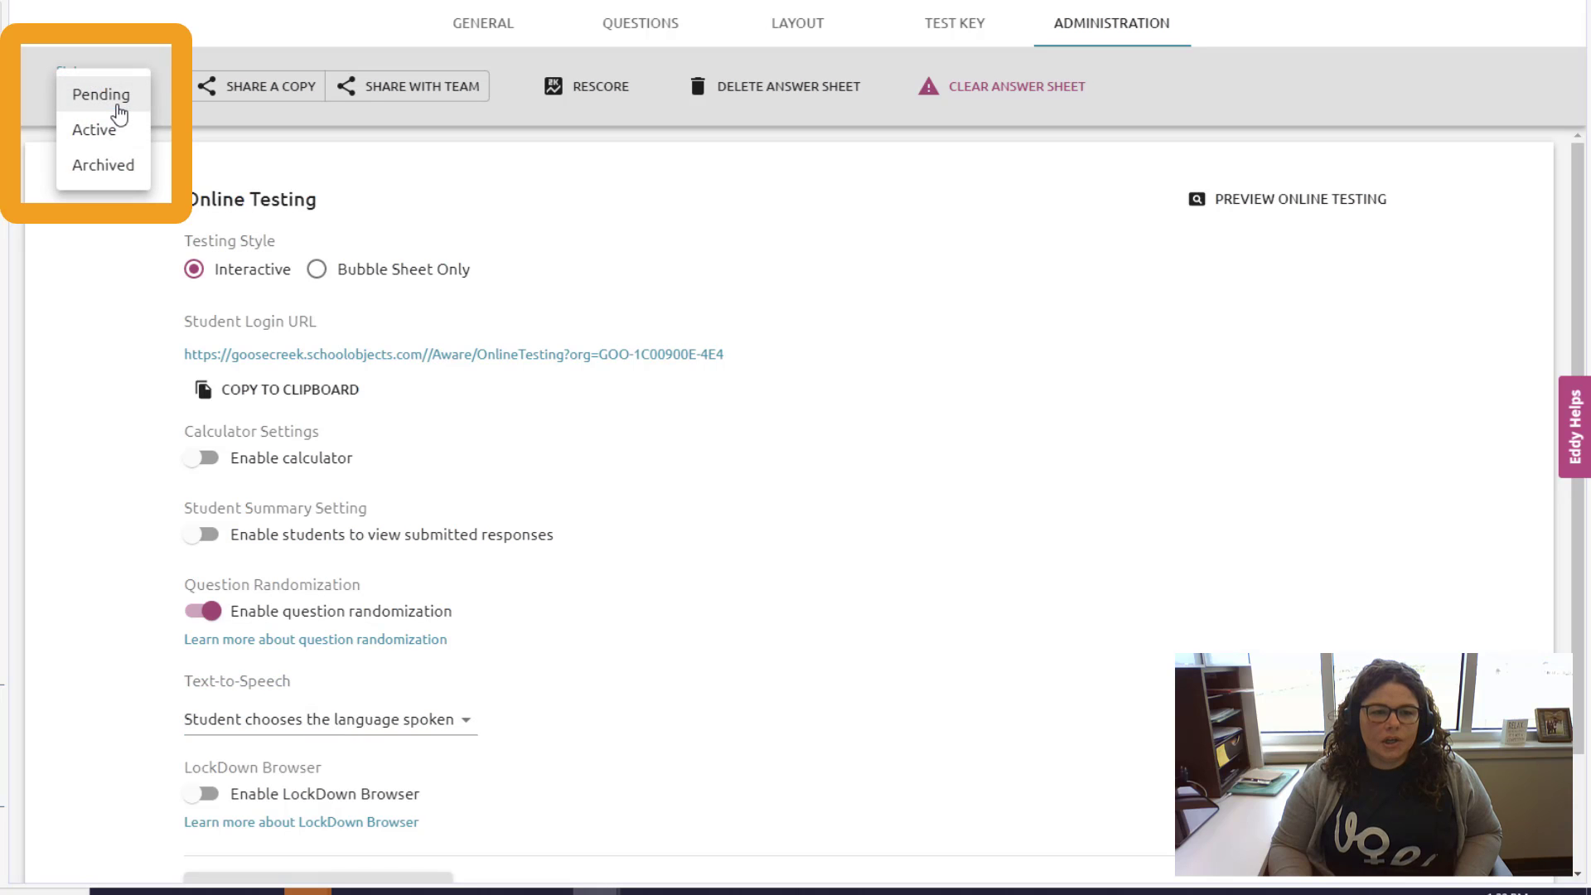
left_click(121, 139)
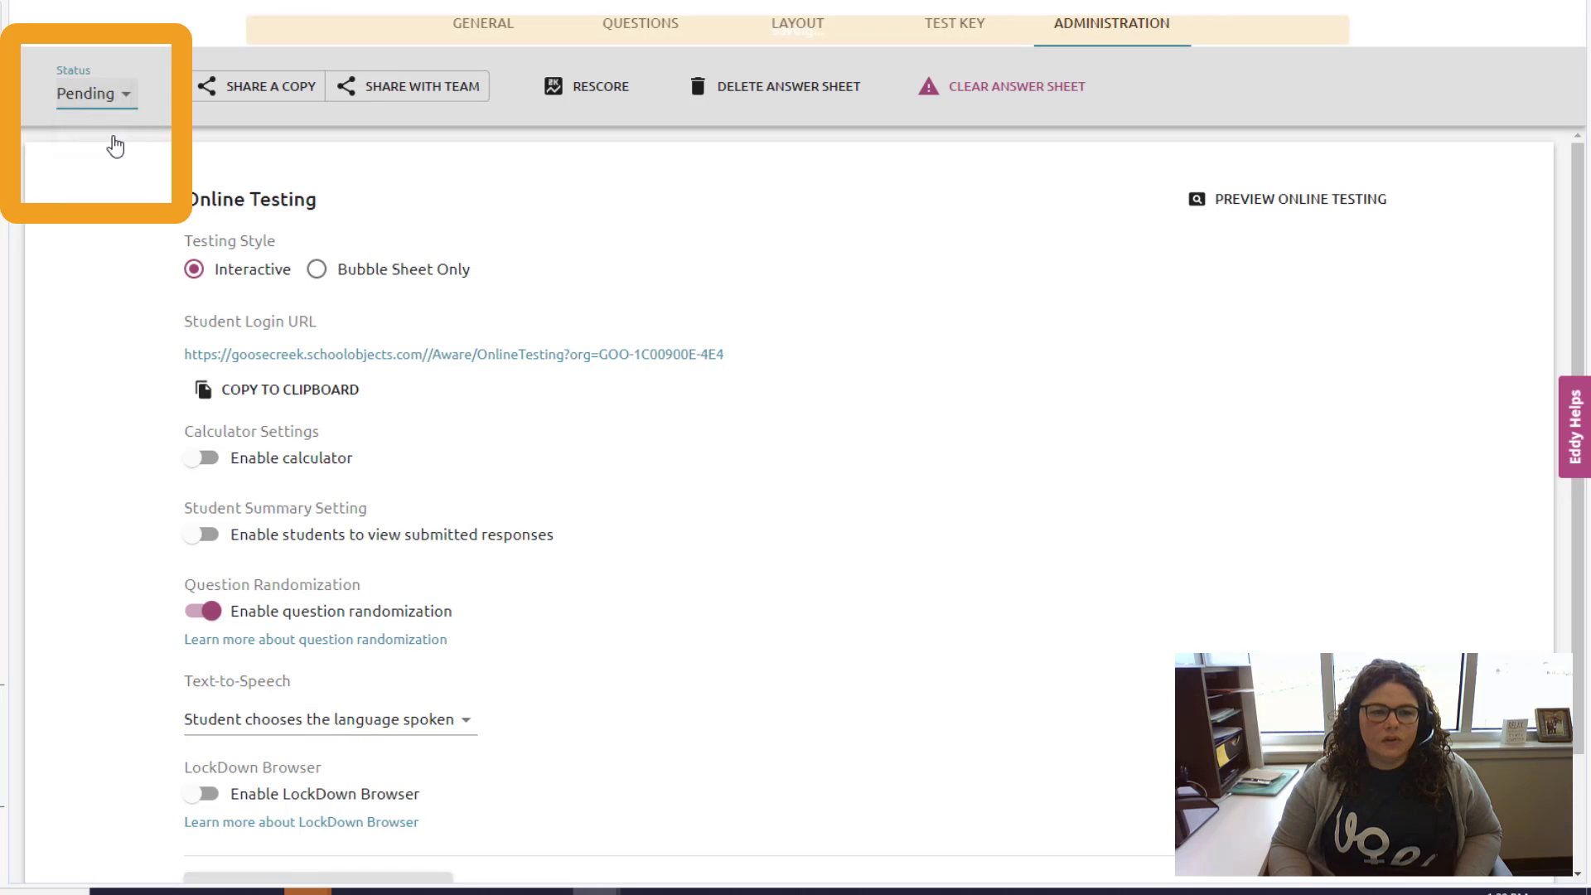